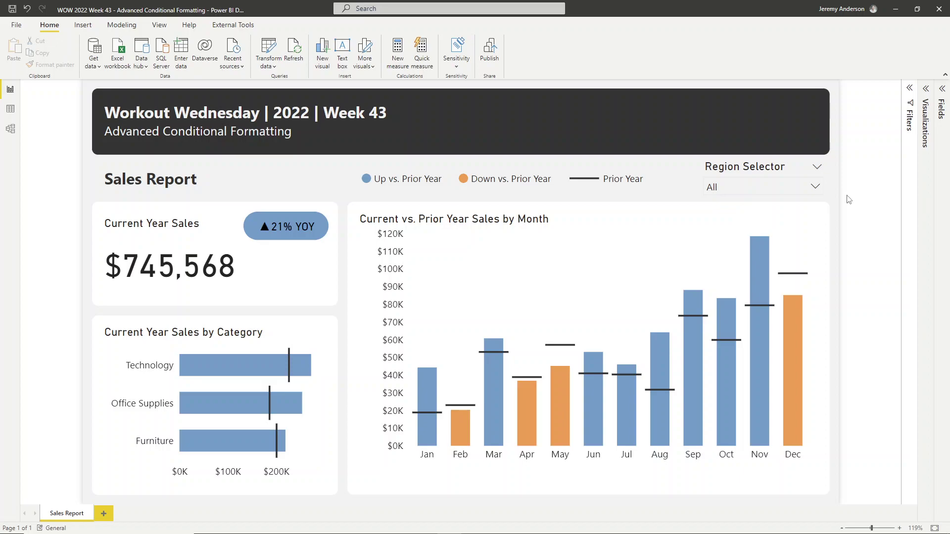
Step: Filter the finished sales report by each region in turn: Central, East, South and West
click(814, 187)
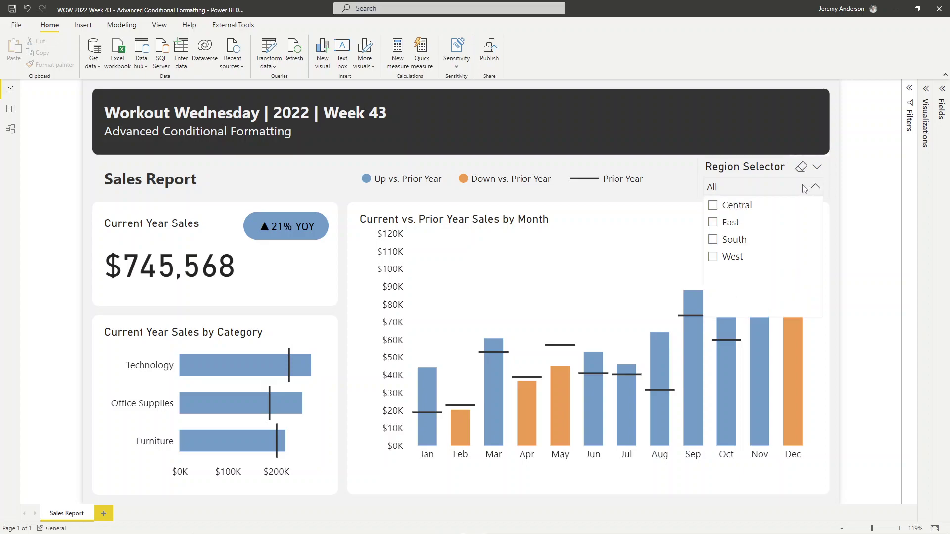
click(726, 210)
click(726, 222)
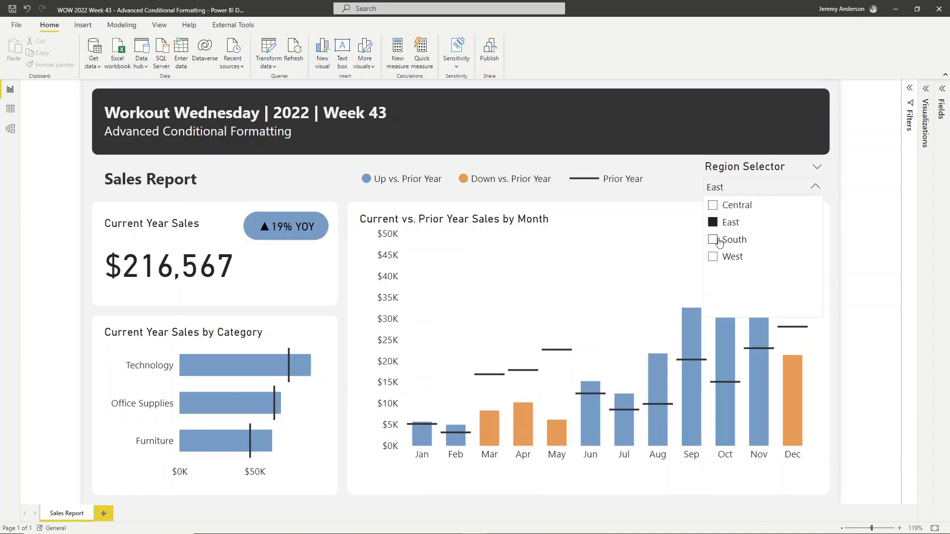
click(718, 241)
click(718, 257)
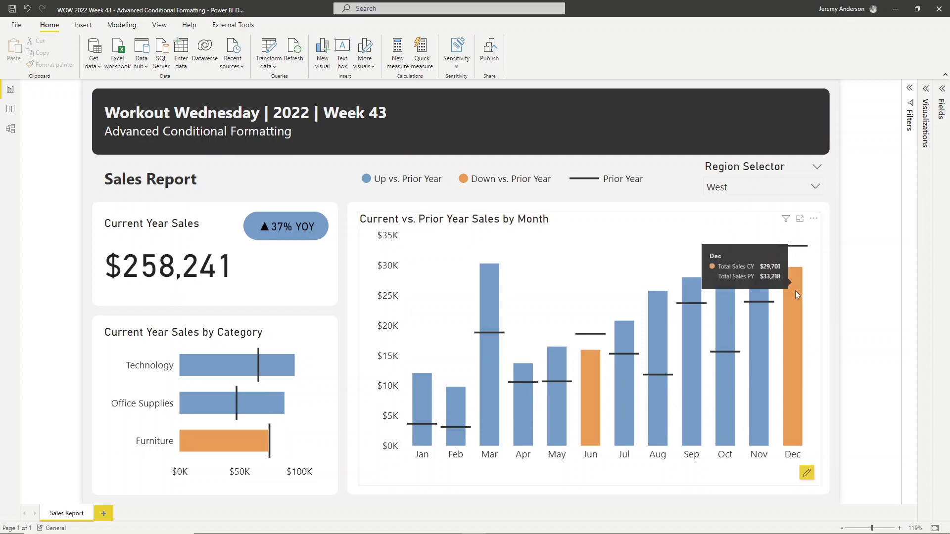
Step: Cross-highlight the December and November columns in the monthly sales chart, and clear the highlight and the region filter
click(789, 301)
click(758, 333)
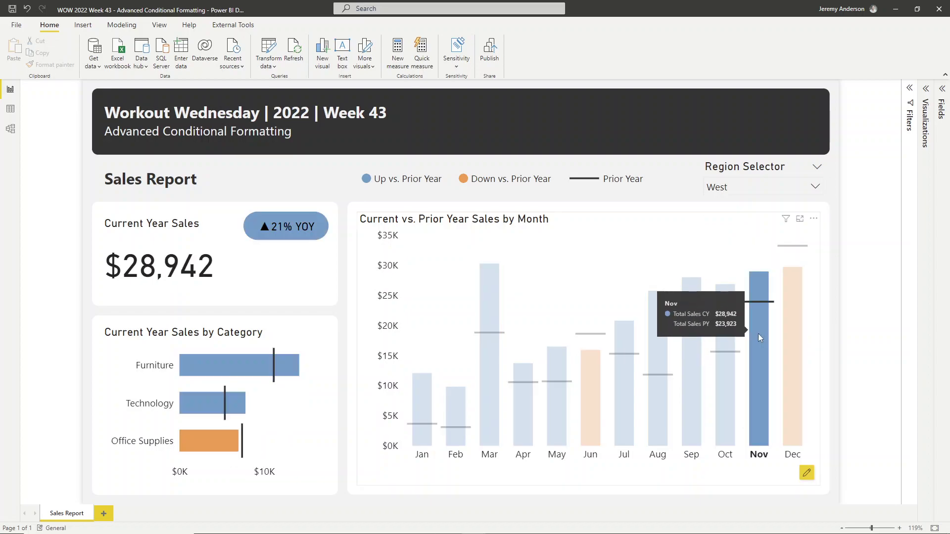
click(757, 333)
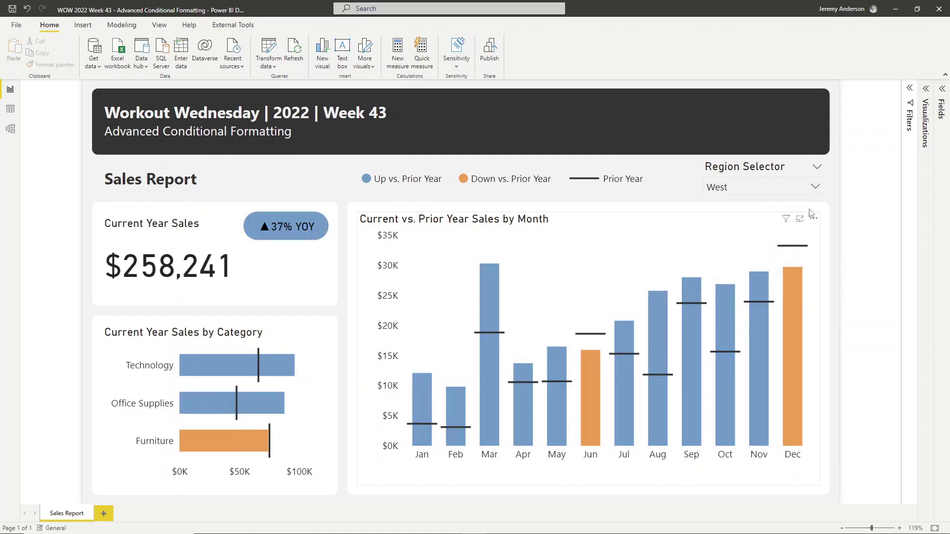
click(800, 167)
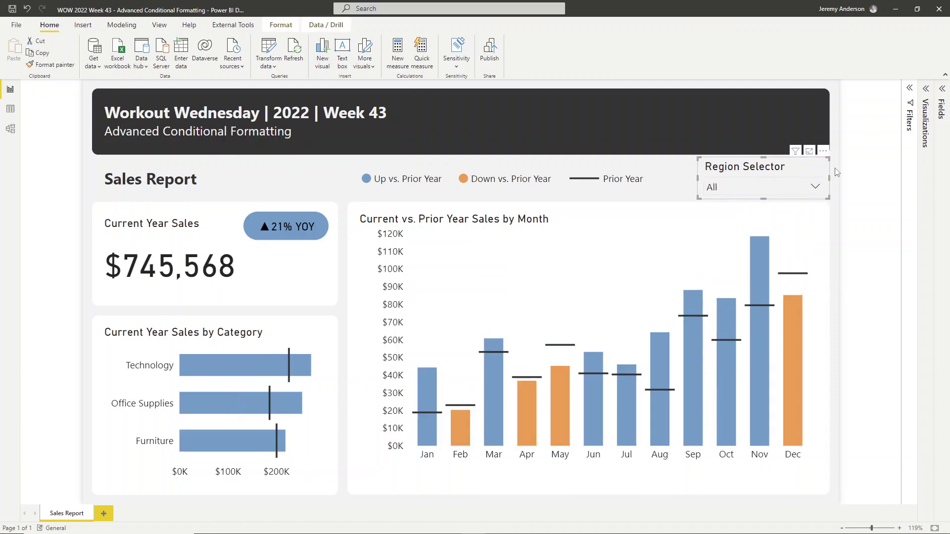
Step: In the blank Solution Video report, connect to the Data.World - Get Dataset (Beta) source and accept the third-party service notice
double_click(758, 10)
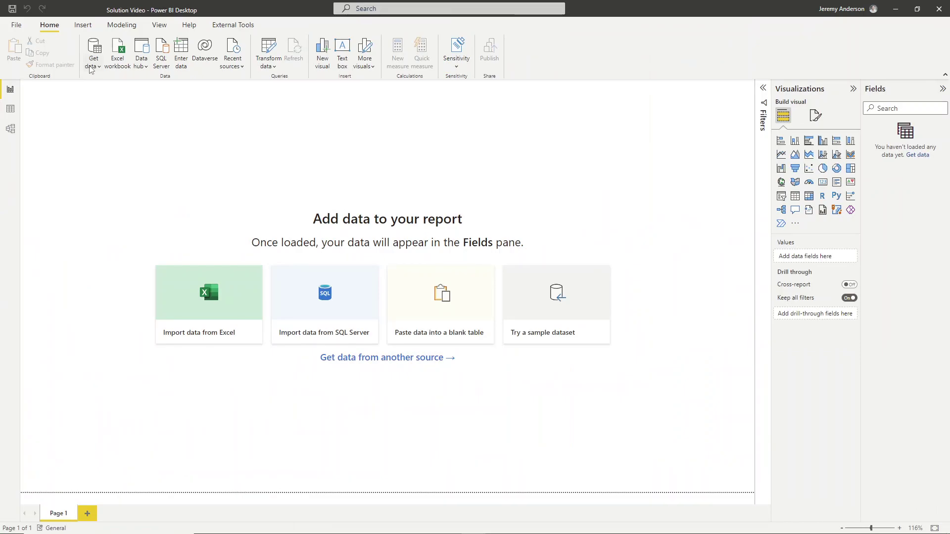
click(93, 67)
click(111, 279)
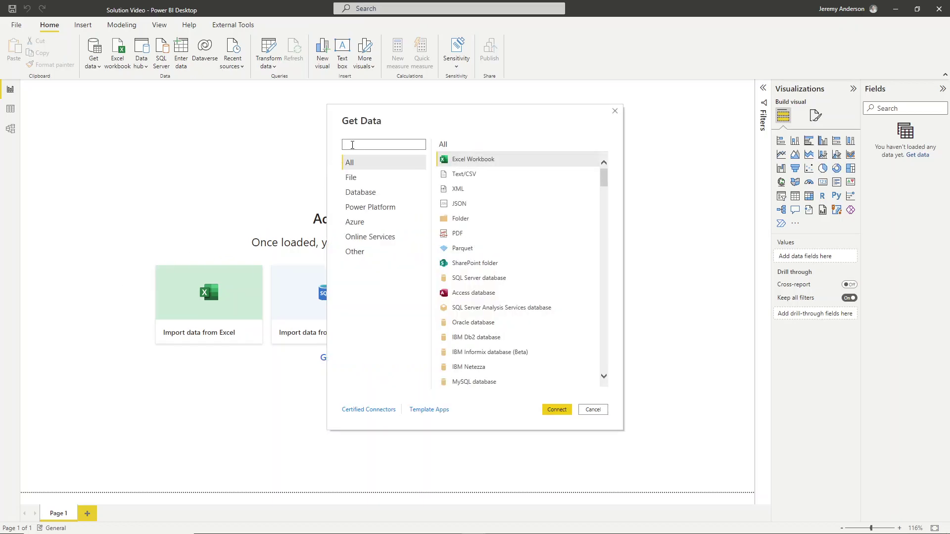
text(d)
key(BackSpace)
text(data.world)
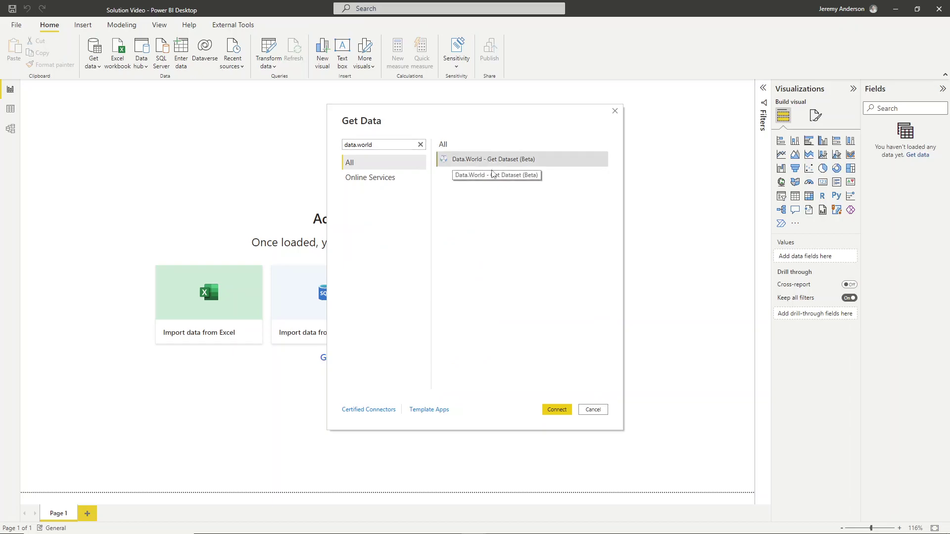
click(524, 159)
click(557, 409)
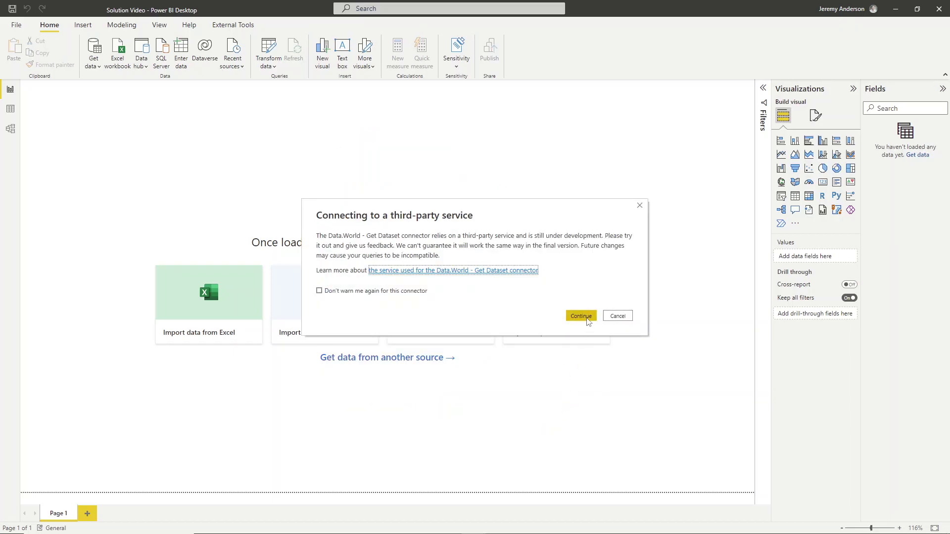
click(582, 317)
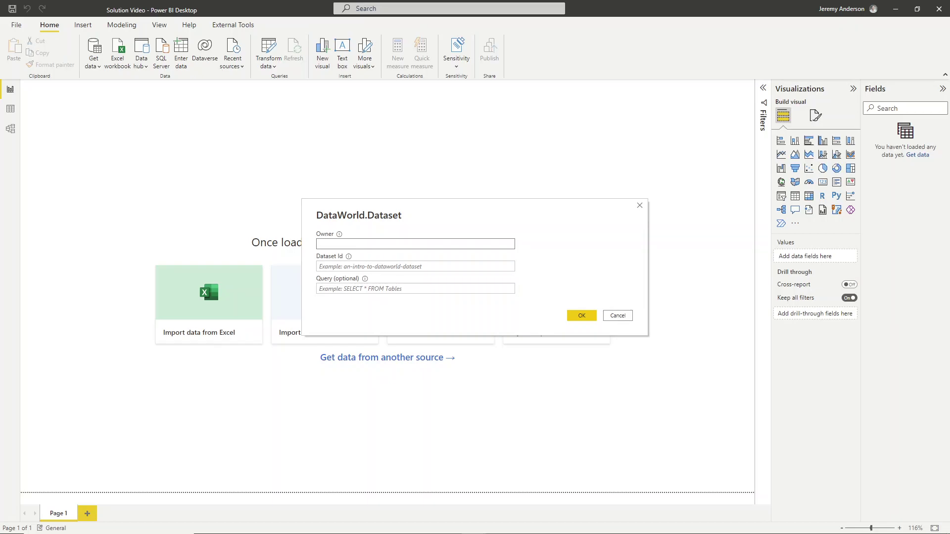
Step: Copy the owner from the Sample - Superstore page address in the browser and enter nerdywithdata as the dataset's Owner
key(alt+Tab)
click(524, 129)
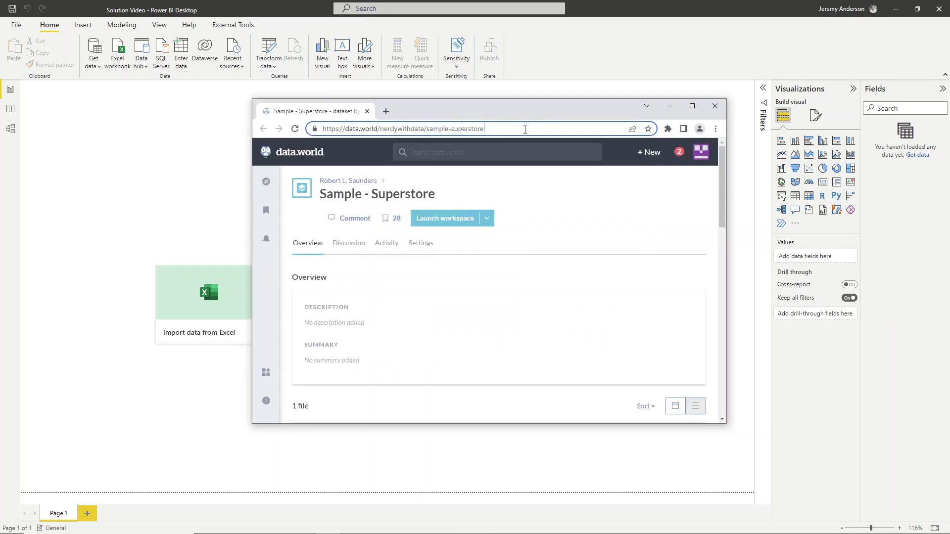
drag(381, 130, 425, 129)
key(ctrl+c)
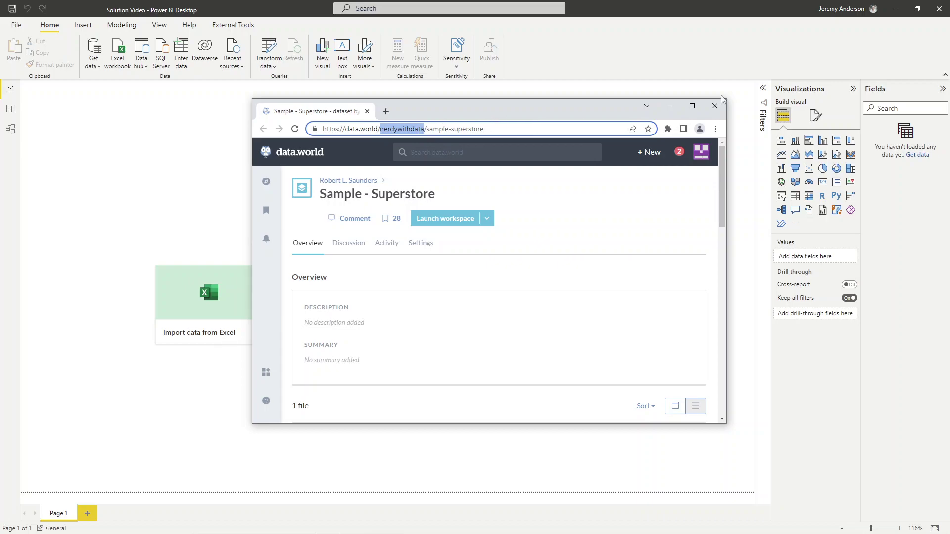
click(668, 106)
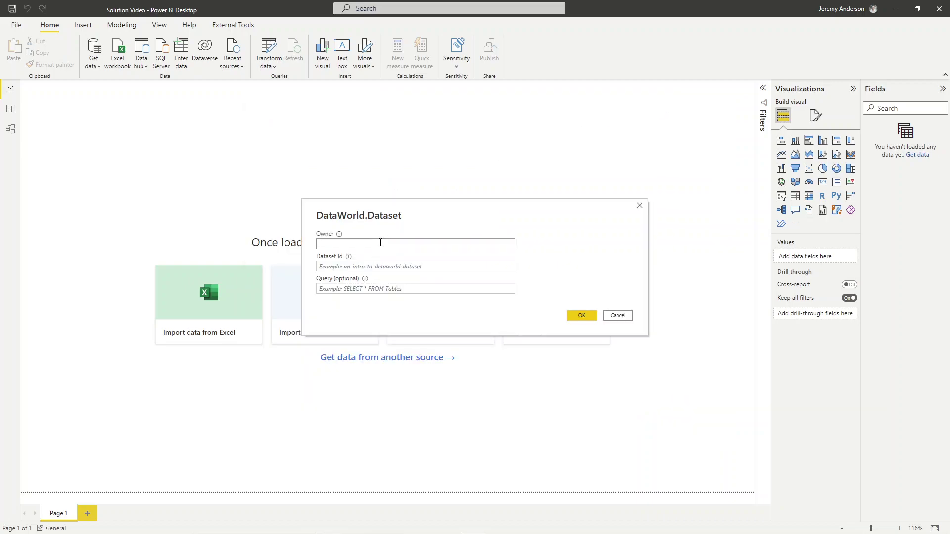
click(380, 242)
key(ctrl+v)
click(379, 266)
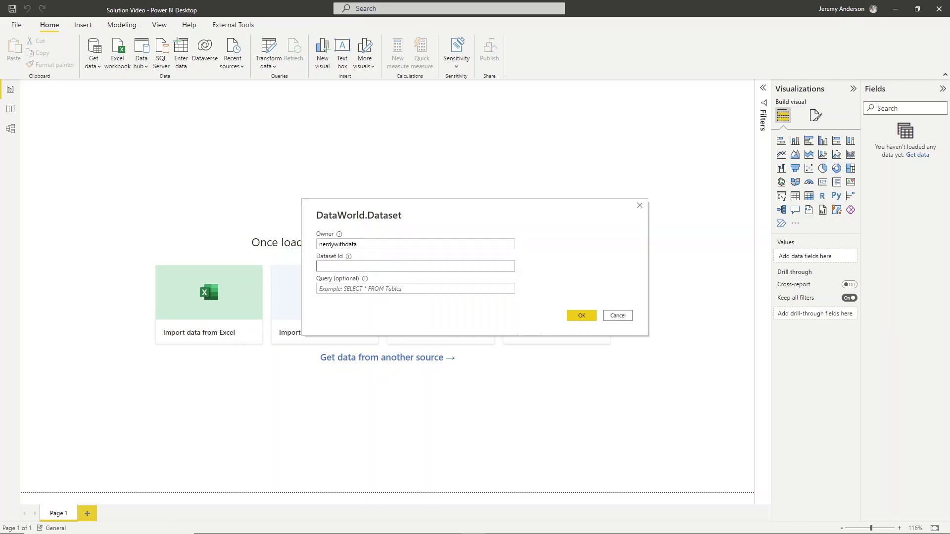
Step: Copy sample-superstore from the browser page address as the Dataset Id, and load the orders table from that dataset
key(alt+Tab)
drag(485, 129, 427, 129)
key(ctrl+c)
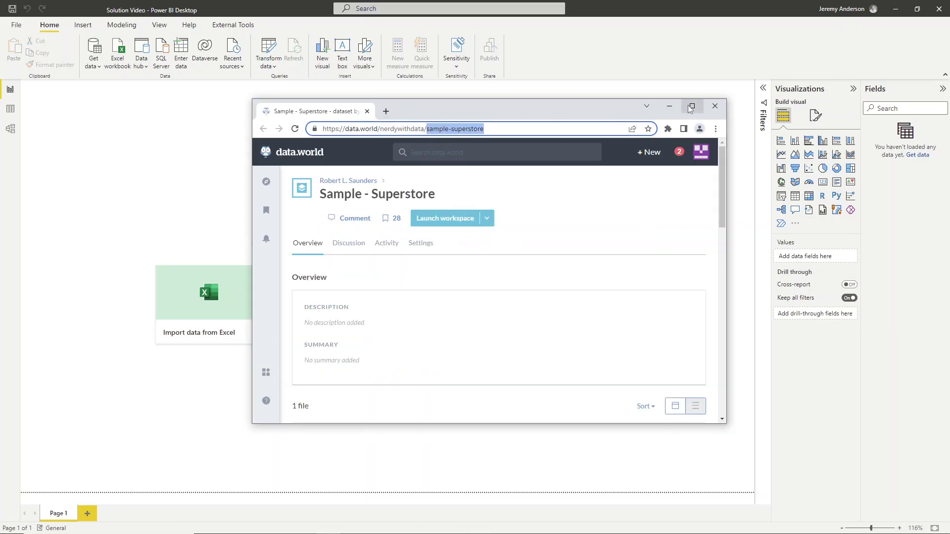
click(669, 106)
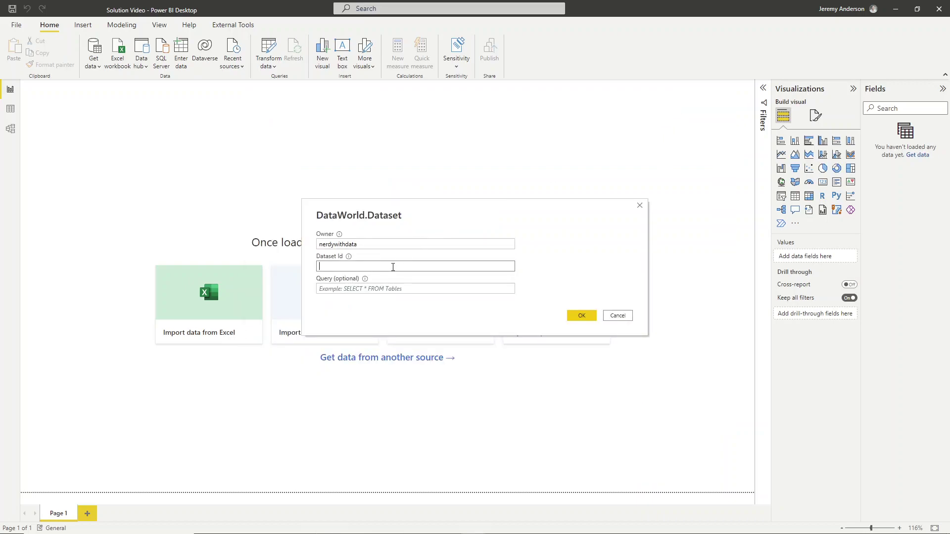
key(ctrl+v)
click(581, 316)
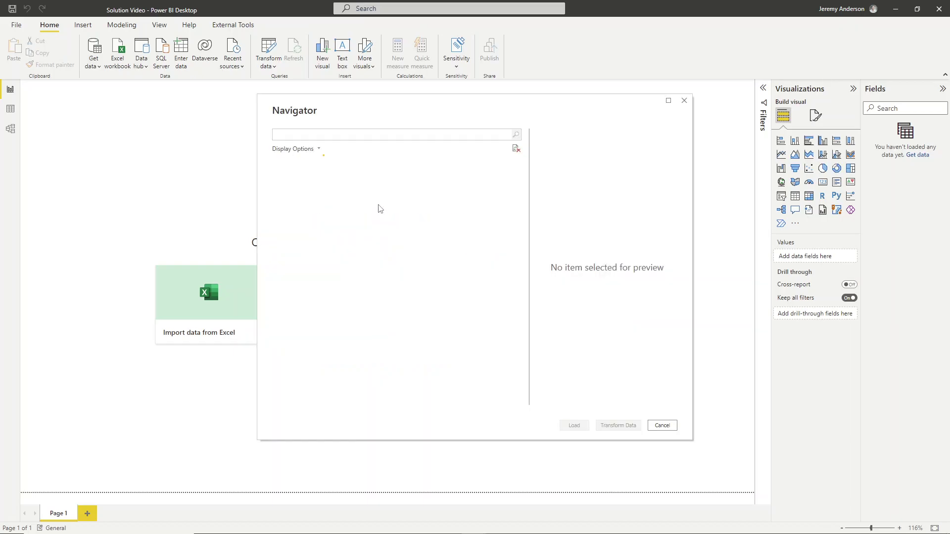
click(288, 176)
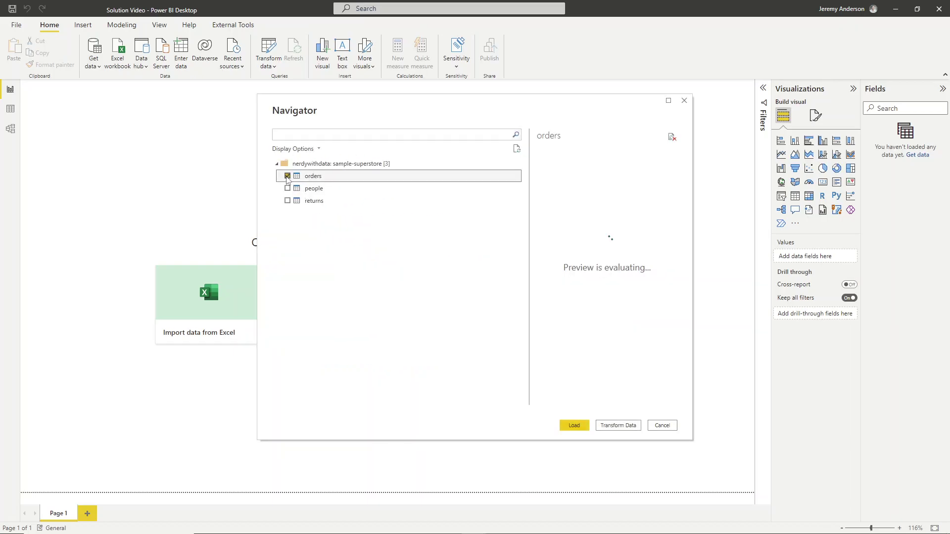
click(575, 426)
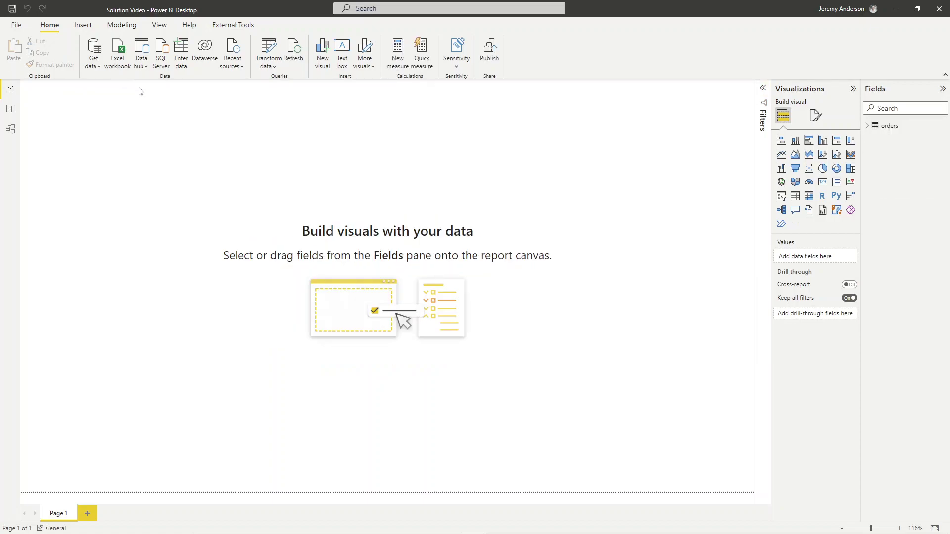
Step: Add a new calculated table in the data view
click(12, 109)
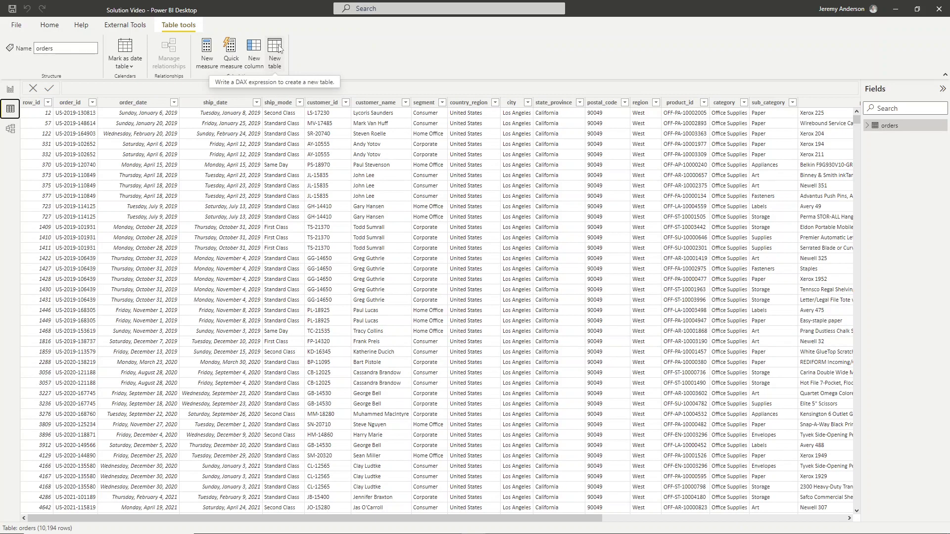
click(275, 48)
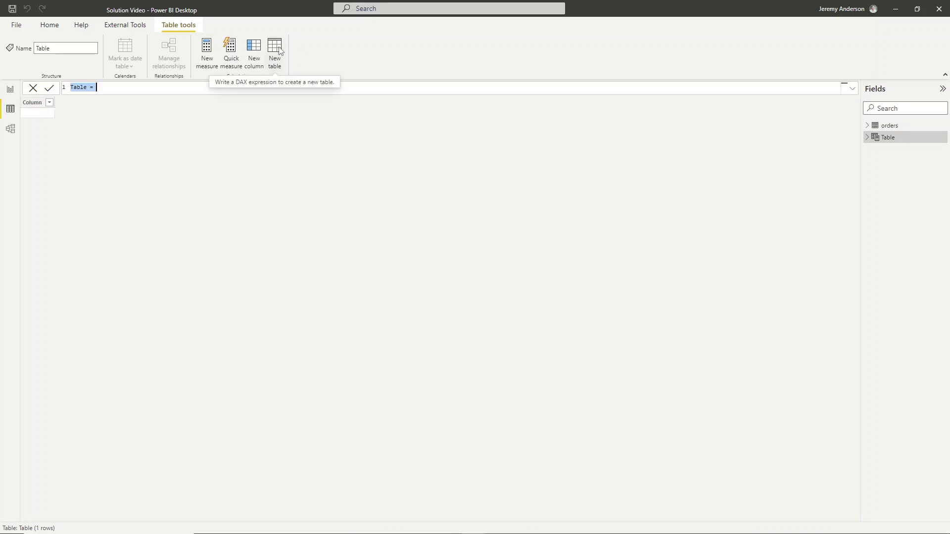
key(ctrl+v)
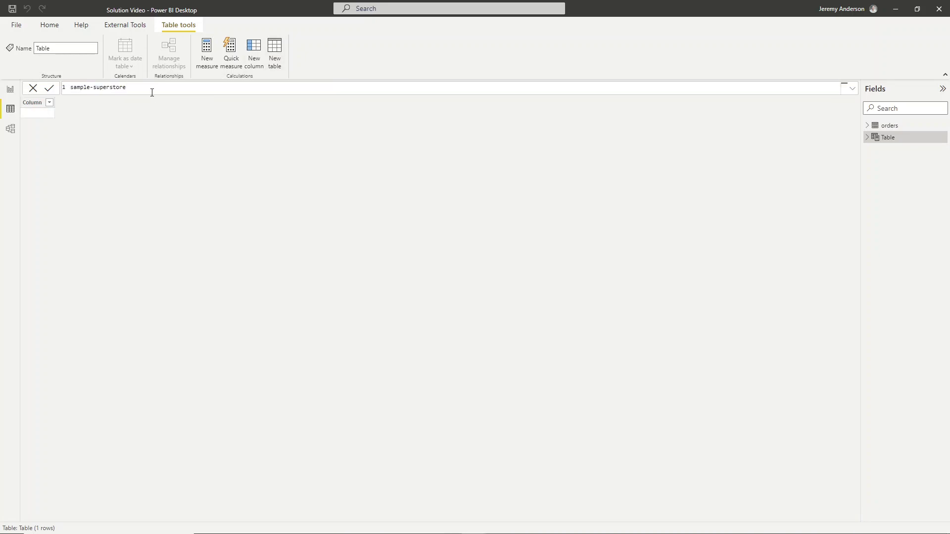
drag(152, 93, 50, 93)
key(BackSpace)
Step: Define the new table as Calendar = CALENDAR(DATE(YEAR(MIN(orders[order_date])),1,1), DATE(YEAR(MAX(orders[order_date])),12,31))
key(ctrl+v)
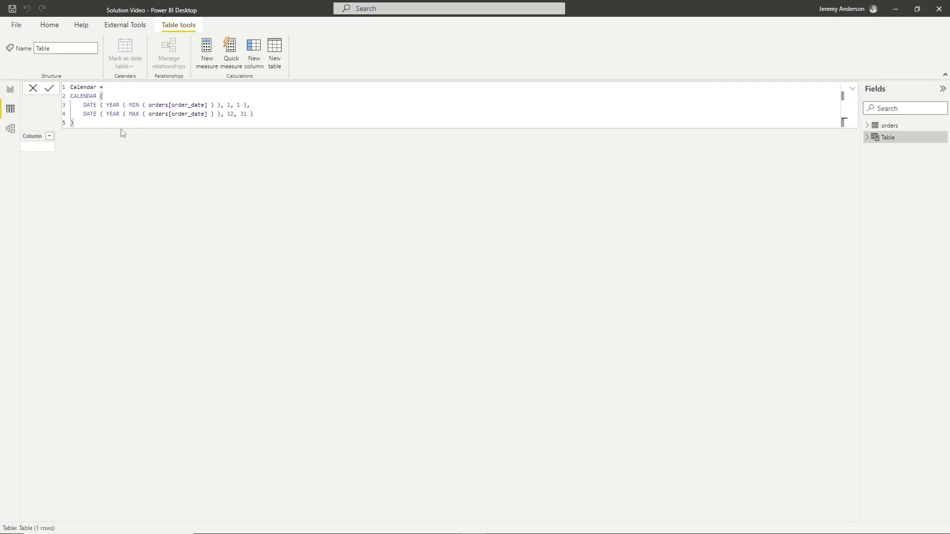
scroll(123, 132, up, 3)
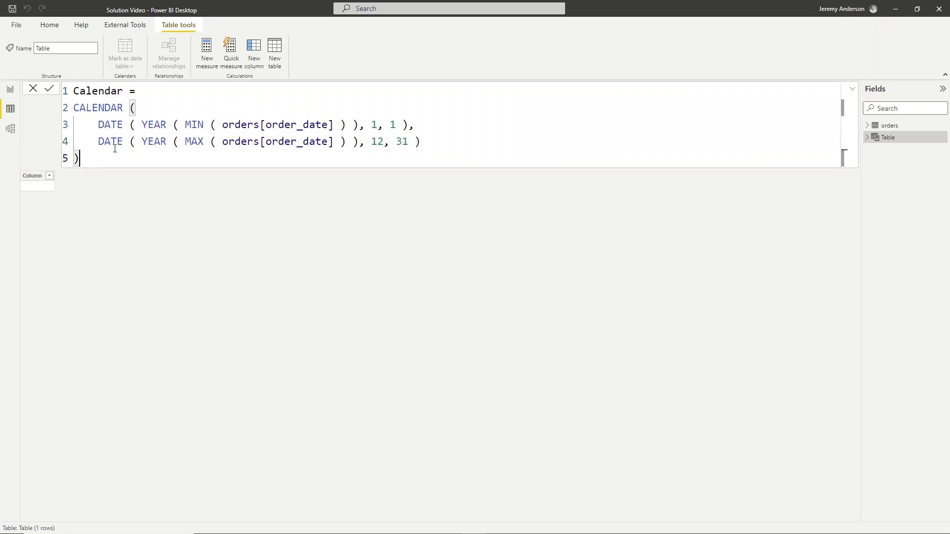
scroll(114, 148, up, 1)
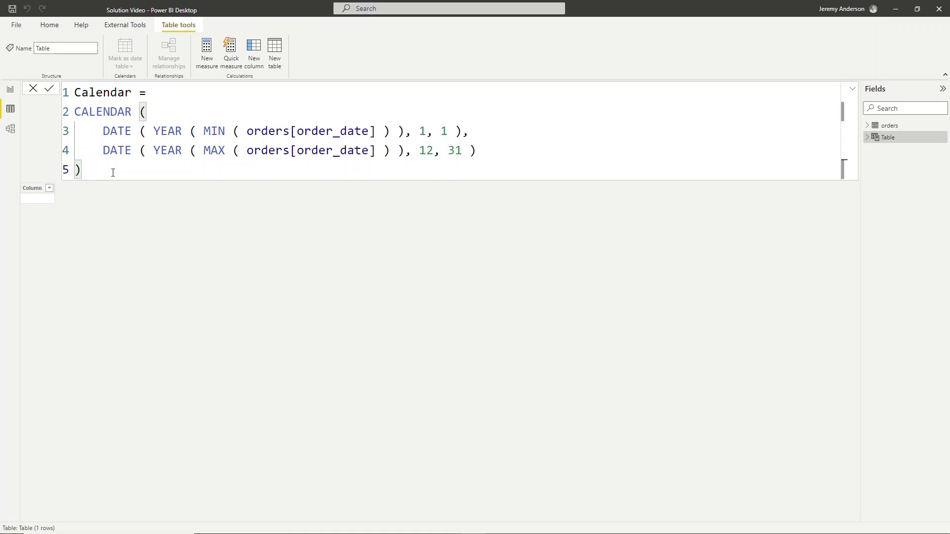
drag(246, 151, 375, 152)
click(321, 170)
click(49, 89)
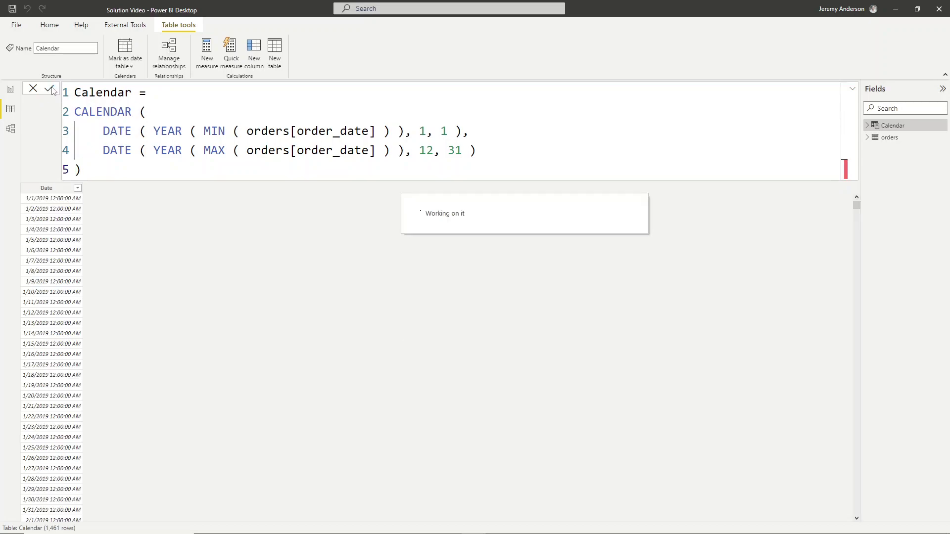
Step: Set the Calendar table's Date column to the Date data type with the *3/14/2001 (Short Date) format
click(48, 189)
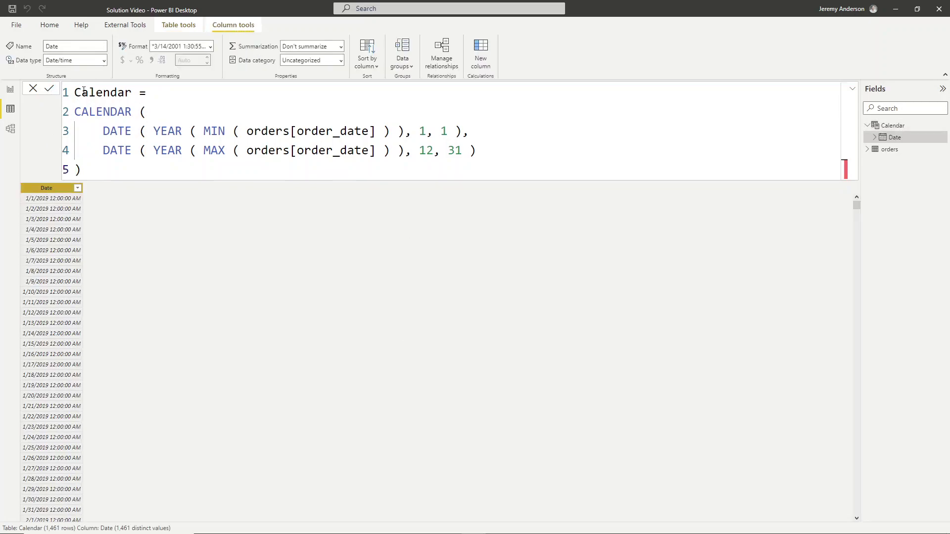
click(104, 60)
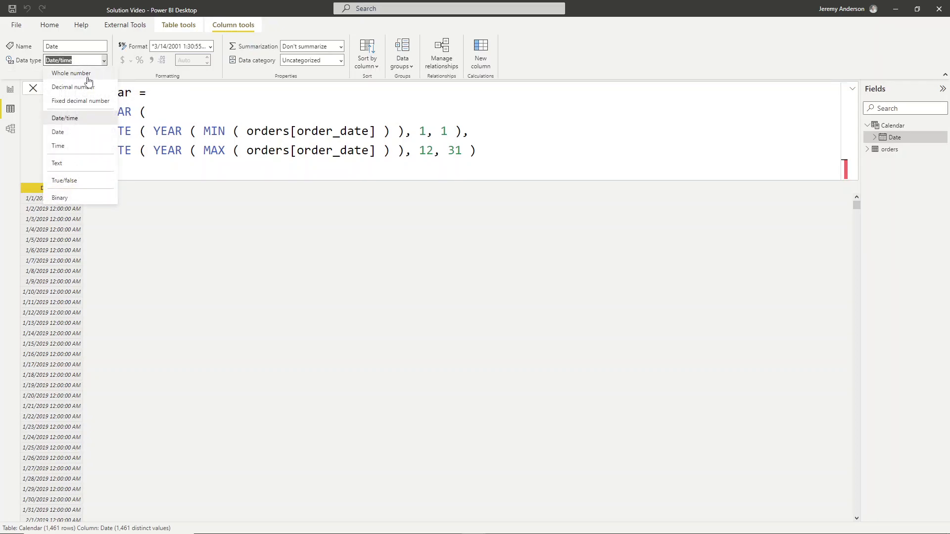
click(76, 132)
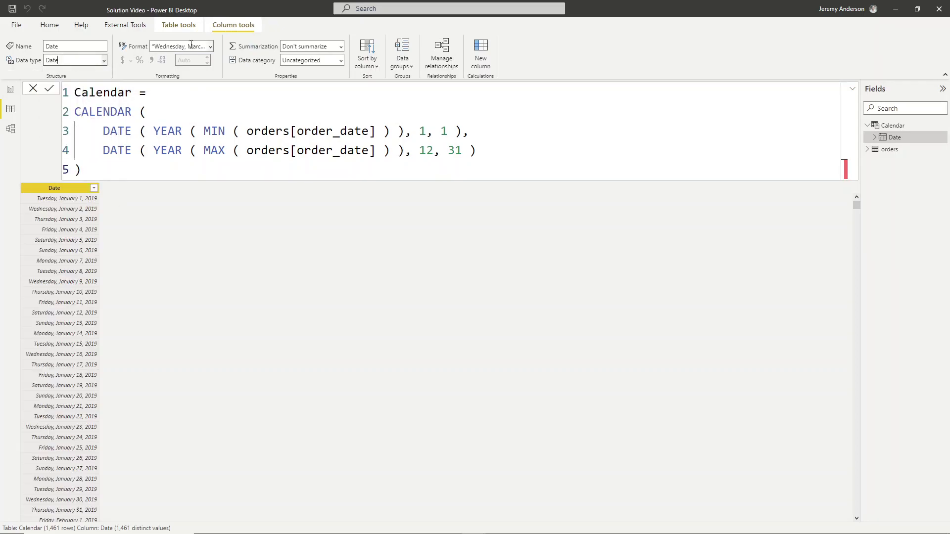
click(212, 48)
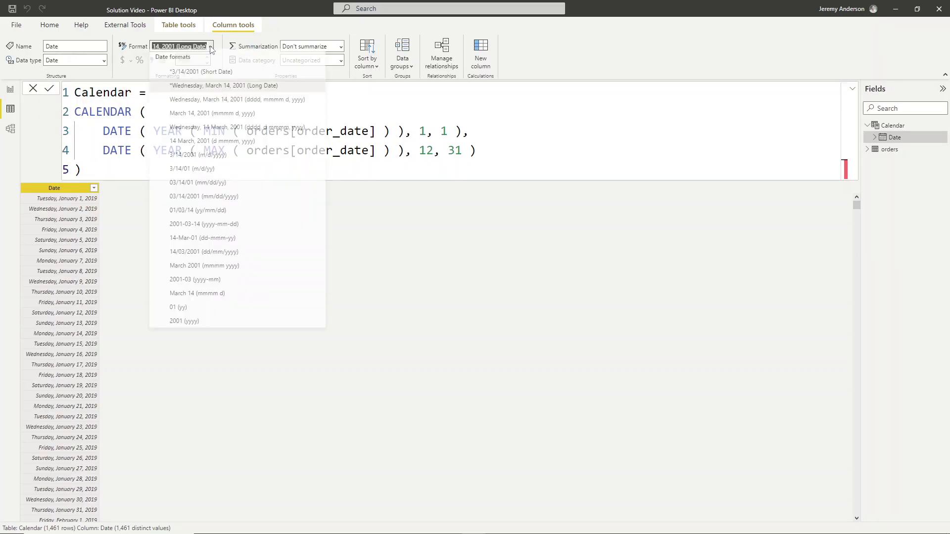
click(215, 77)
key(Up)
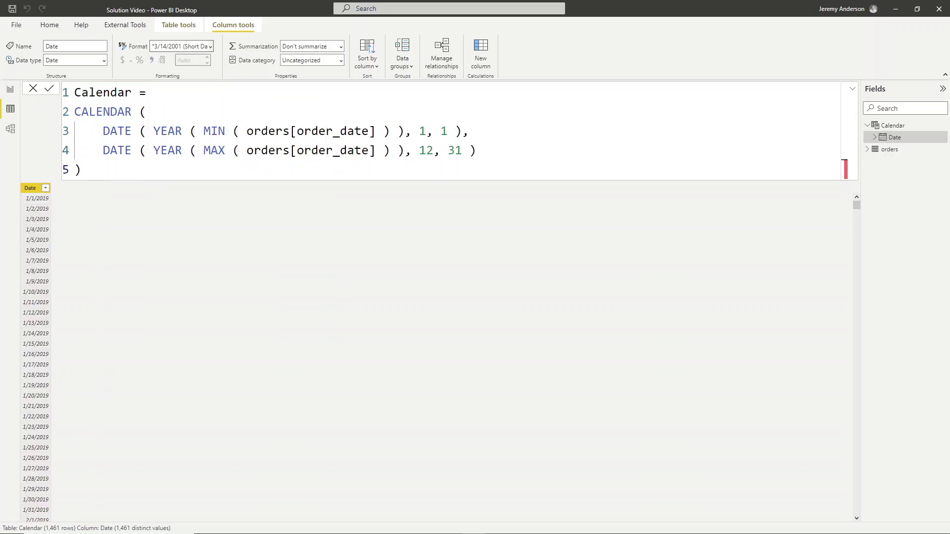
Step: Add a calculated column to the Calendar table defined as Year = YEAR('Calendar'[Date])
click(481, 52)
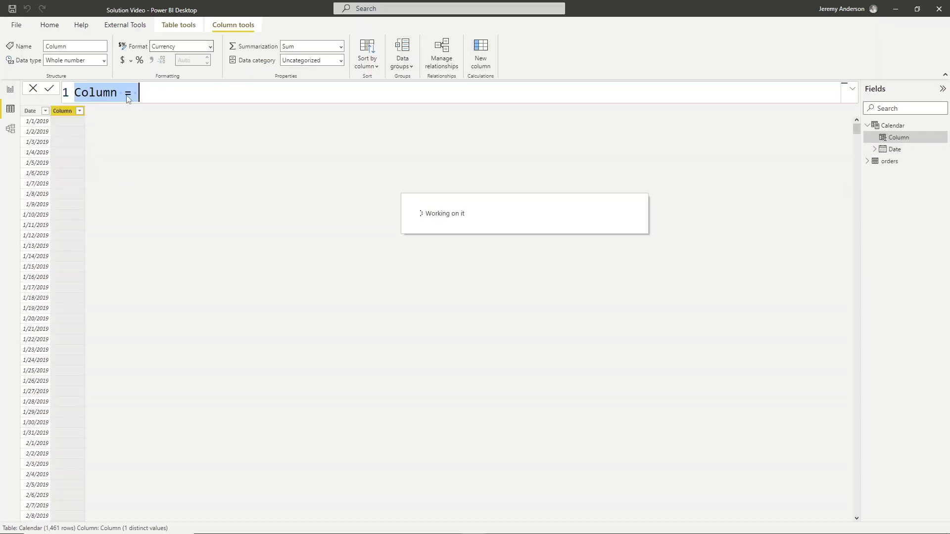
key(ctrl+v)
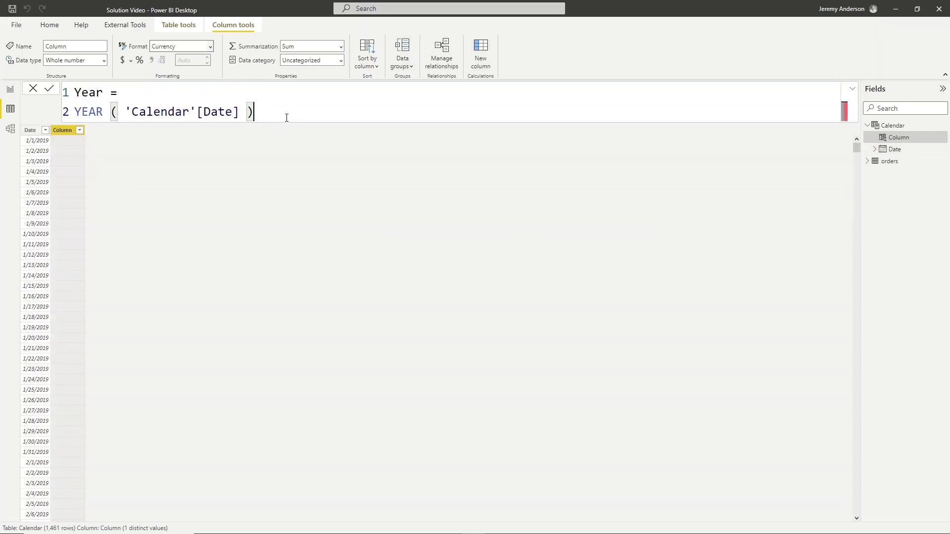
click(50, 89)
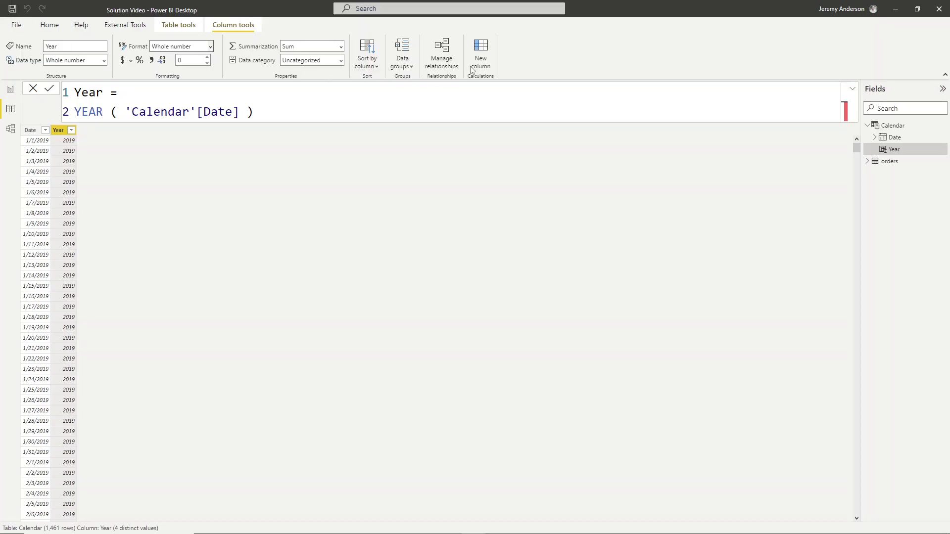
Step: Add a calculated column to the Calendar table defined as Month Name = FORMAT ('Calendar'[Date], "mmm" )
click(484, 50)
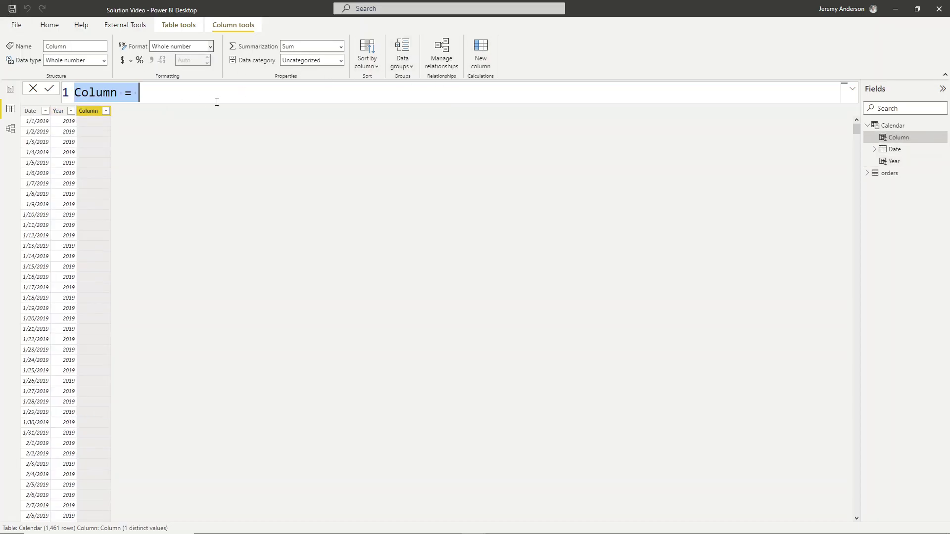
key(ctrl+v)
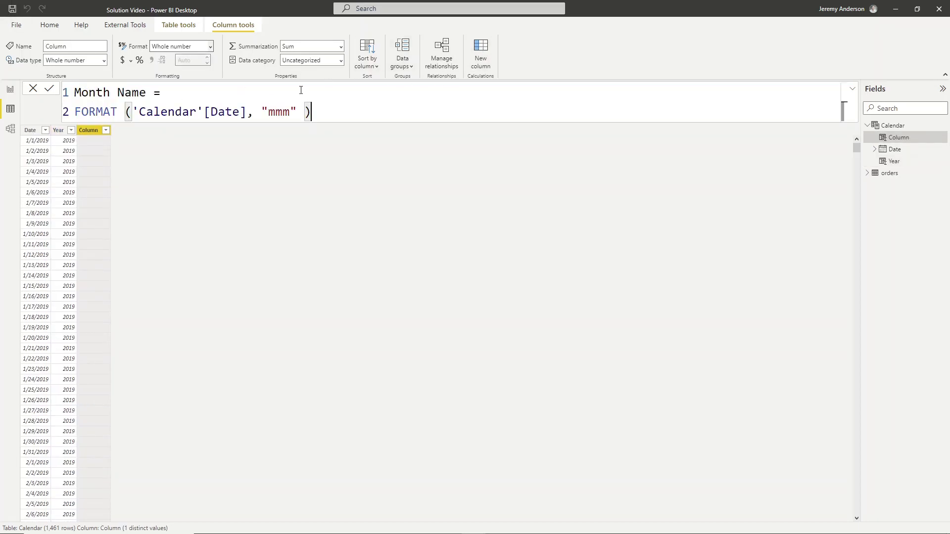
click(49, 88)
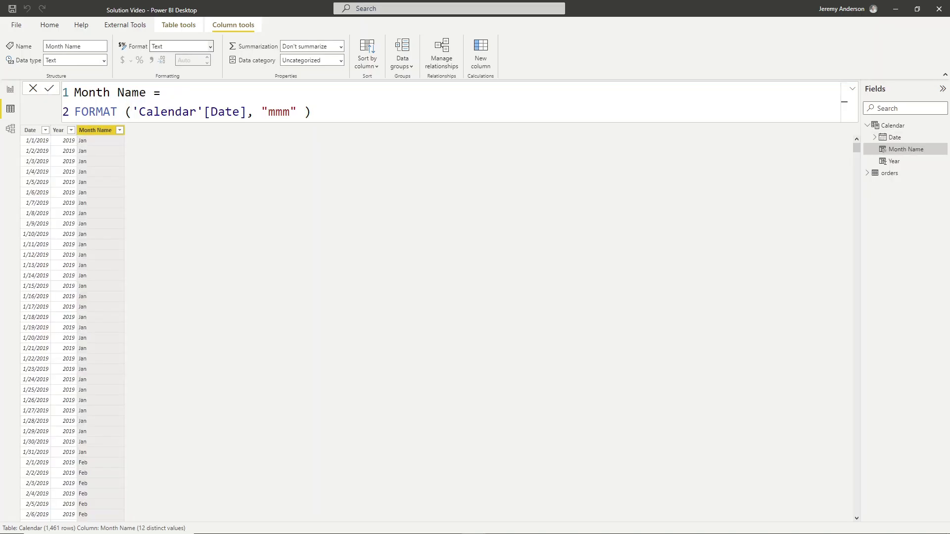
Step: Add a calculated column to the Calendar table defined as Current Year = 'Calendar'[Year] = YEAR (TODAY())
click(474, 54)
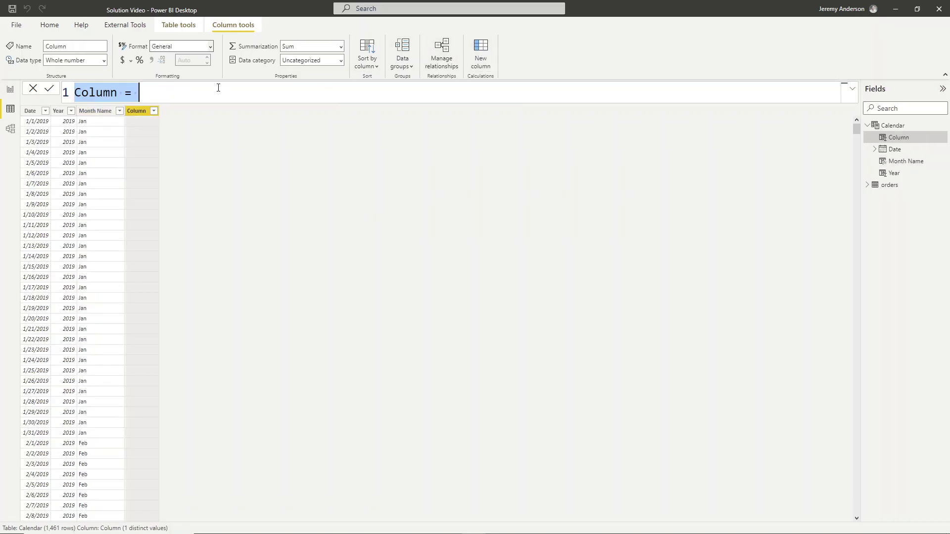
text(Current Year = 'Calendar'[Year] = YEAR (TODAY()))
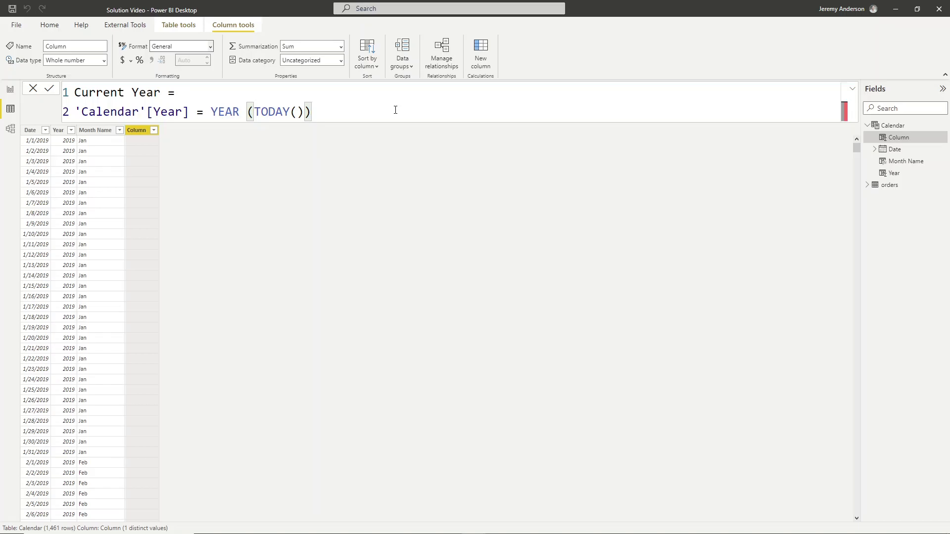
click(49, 88)
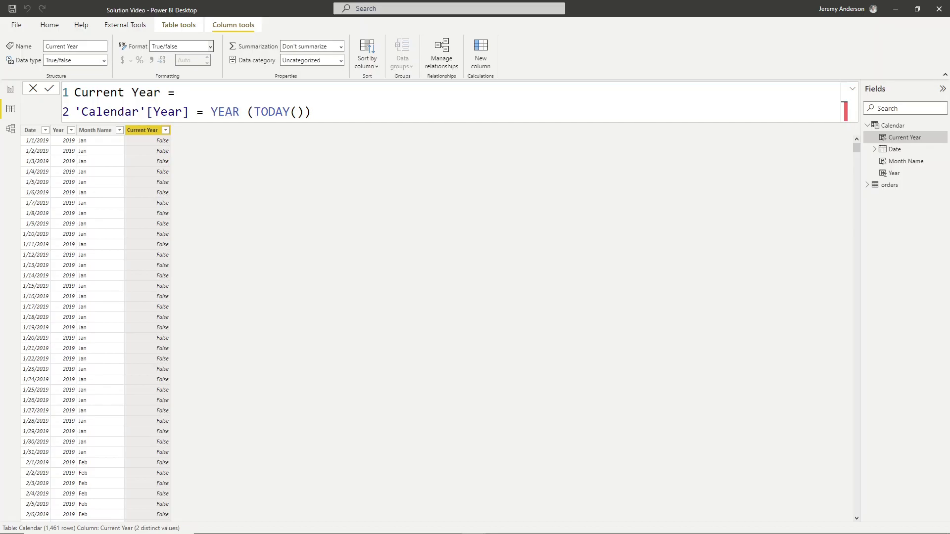
Step: Add a calculated column to the Calendar table defined as Prior Year = 'Calendar'[Year] = YEAR (TODAY()) - 1
click(480, 53)
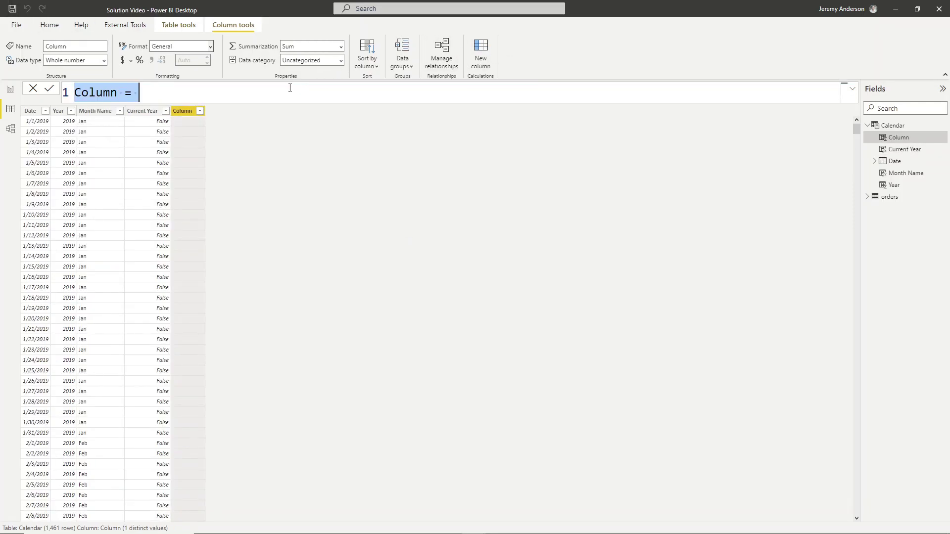
text(Prior Year = 'Calendar'[Year] = YEAR (TODAY()) - 1)
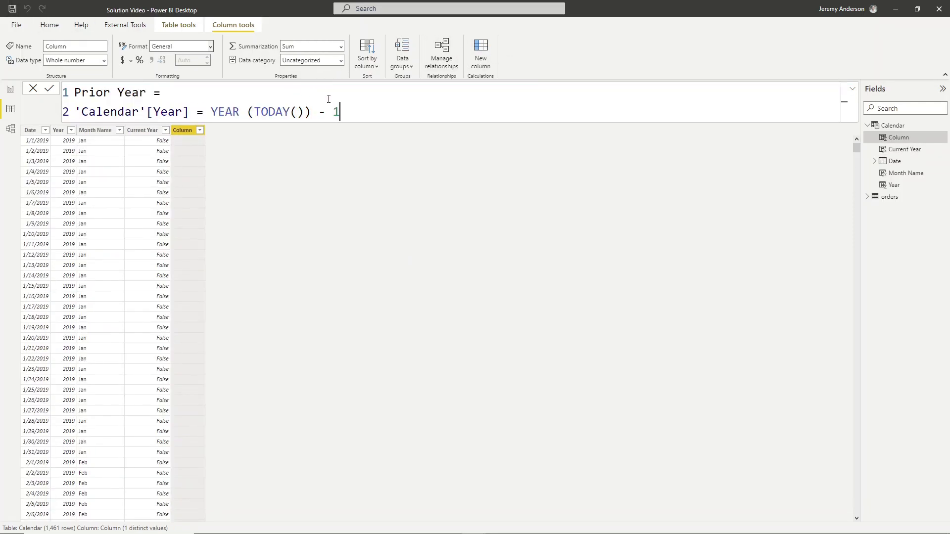
click(50, 89)
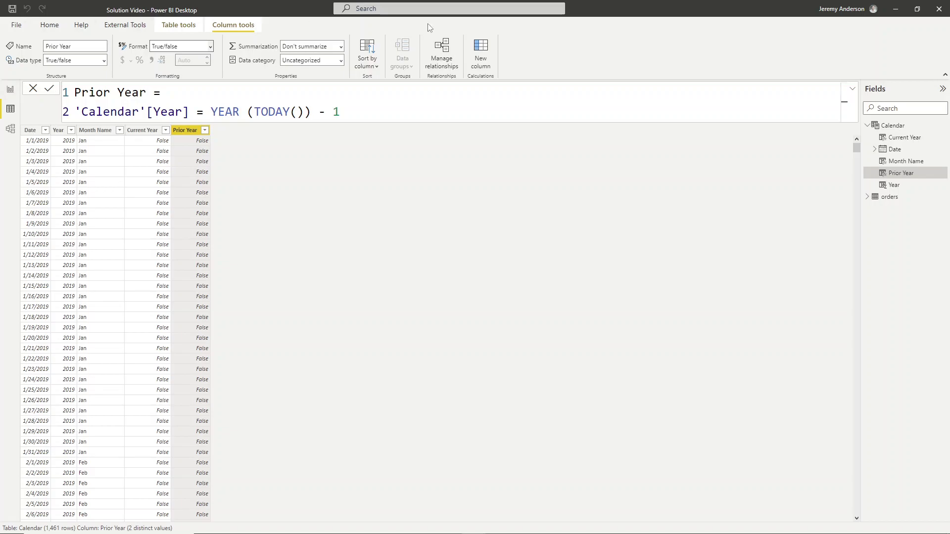
Step: Add a calculated column to the Calendar table defined as Month Number = MONTH ( 'Calendar'[Date] )
click(482, 47)
text(Month Number = MONTH ( 'Calendar'[Date] ))
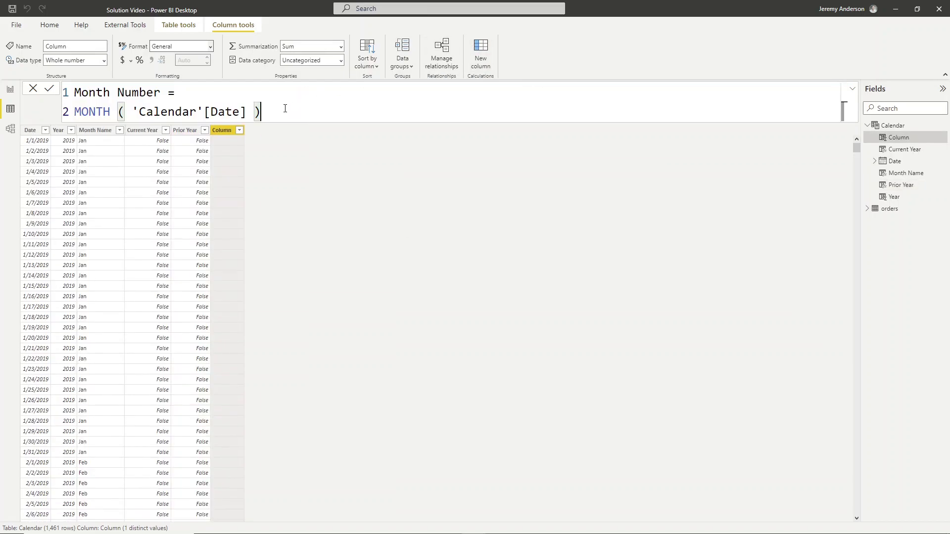
click(50, 90)
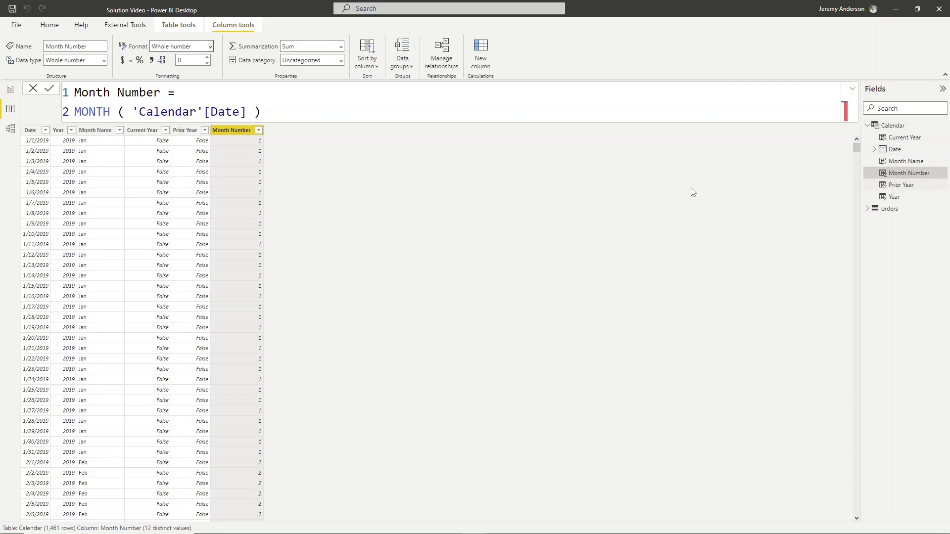
Step: In the model view, create a relationship between the Calendar table's Date and the orders table's order_date
click(11, 129)
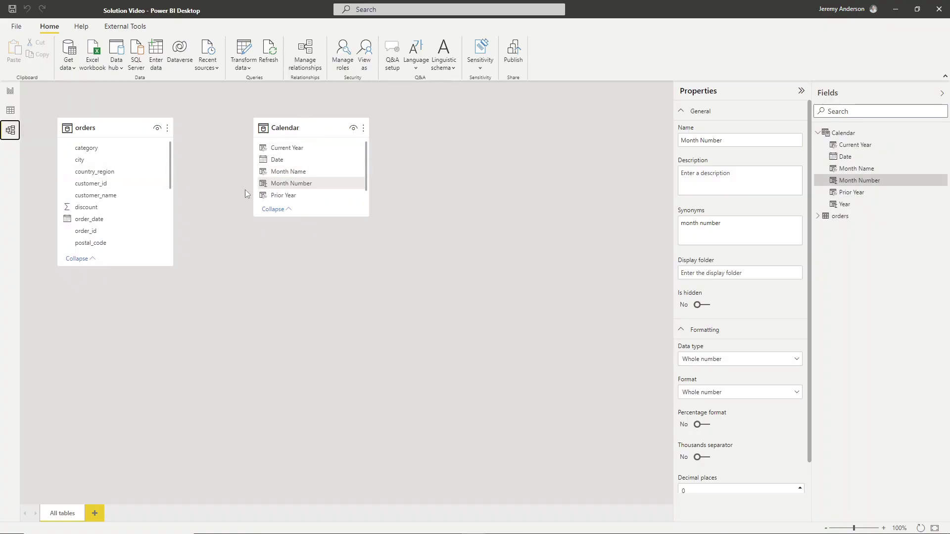
drag(287, 164, 100, 221)
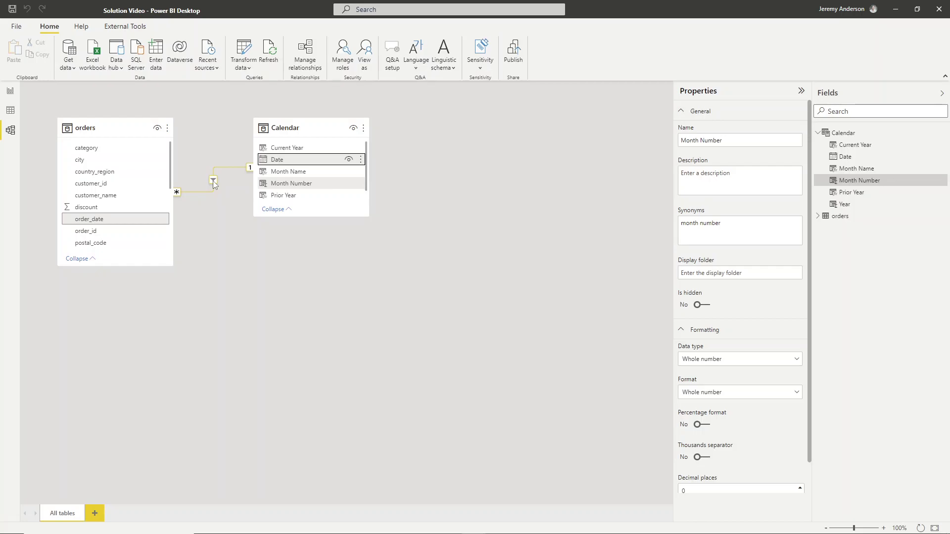
click(185, 230)
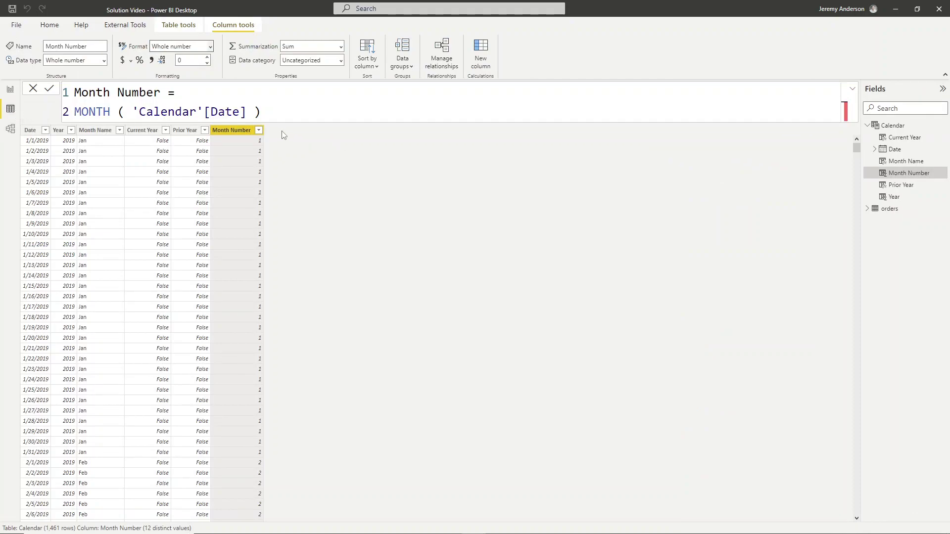
Step: Create and load an empty manually entered table named Measures Table, and select it
click(54, 26)
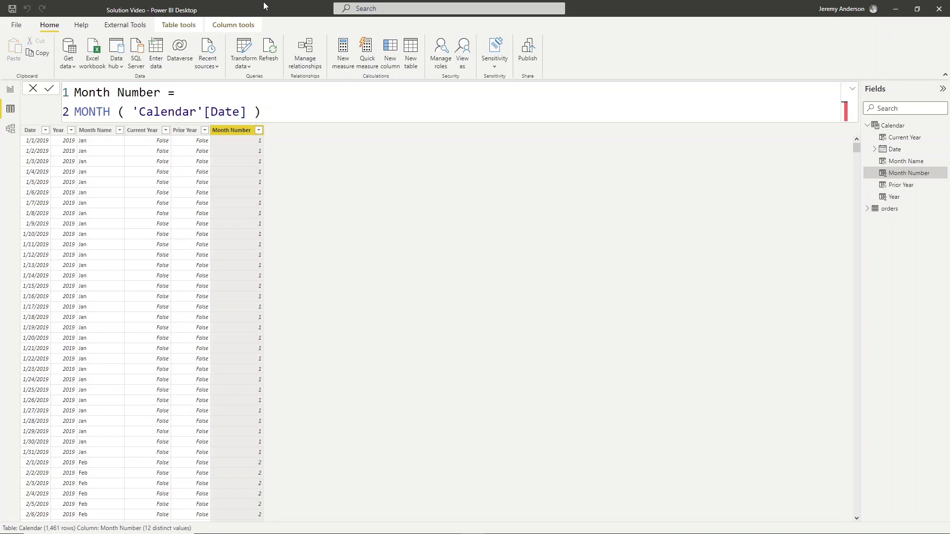
click(156, 50)
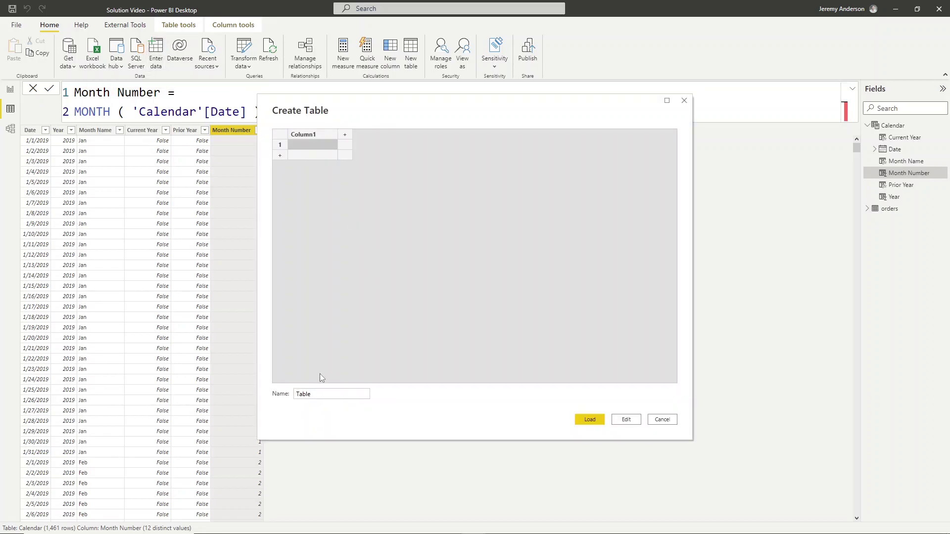
click(298, 391)
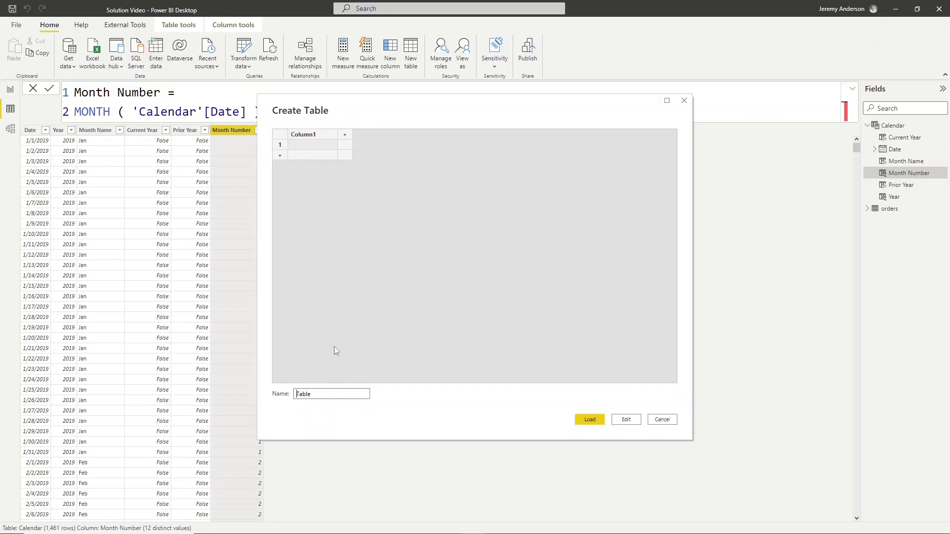
text(Measures)
click(592, 423)
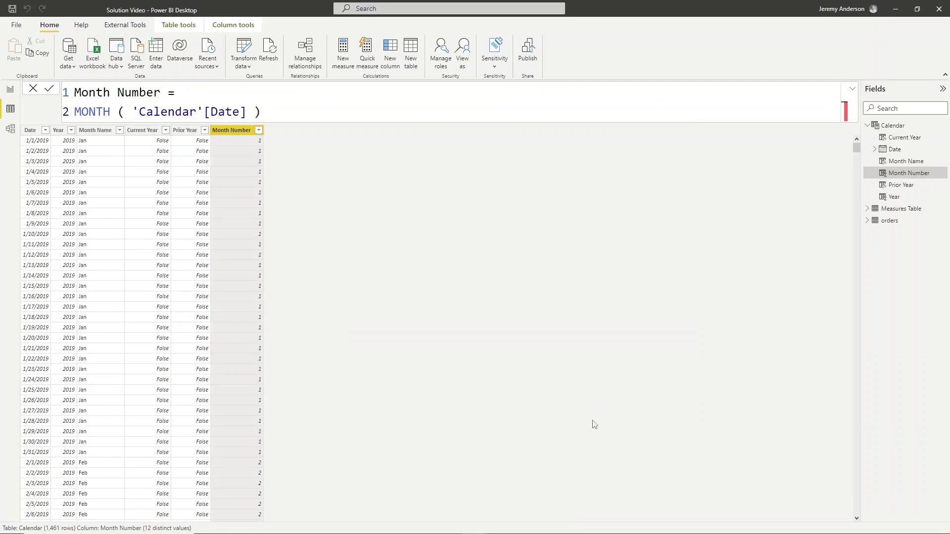
click(893, 210)
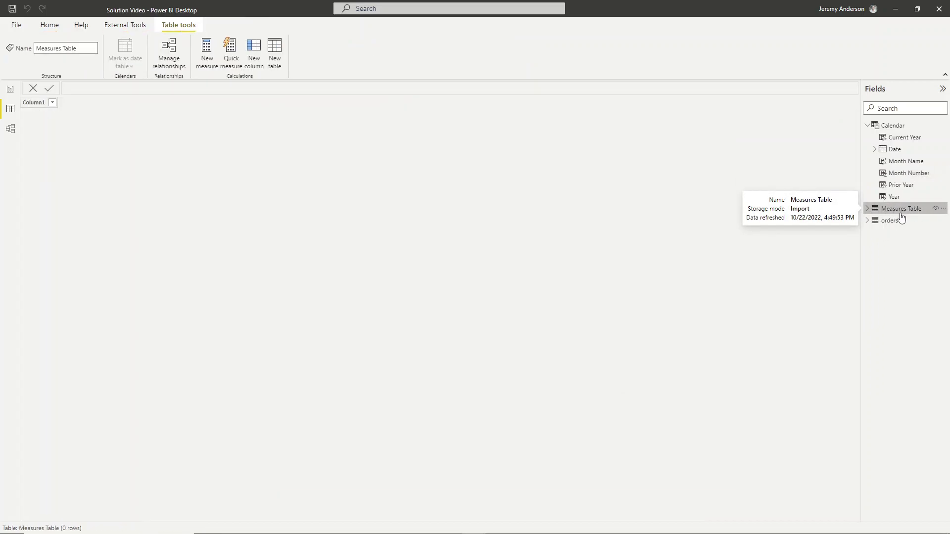
Step: In the report view, create the measure Blank = " " with the comment --Blank measure used in KPI card to render the "Current Year Sales" title
click(9, 91)
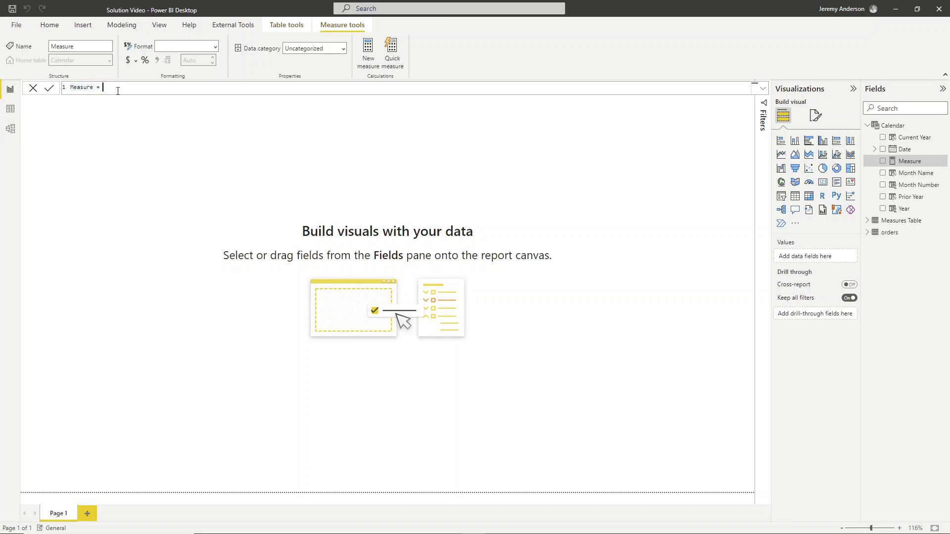
text(Blank = --Blank measure used in KPI card to render the "Current Year Sales" title " ")
scroll(174, 93, up, 3)
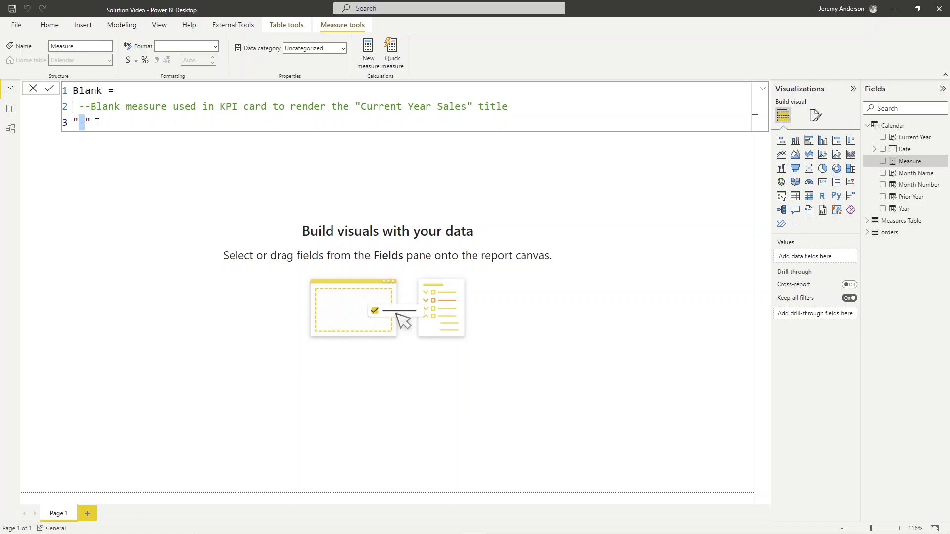
click(50, 90)
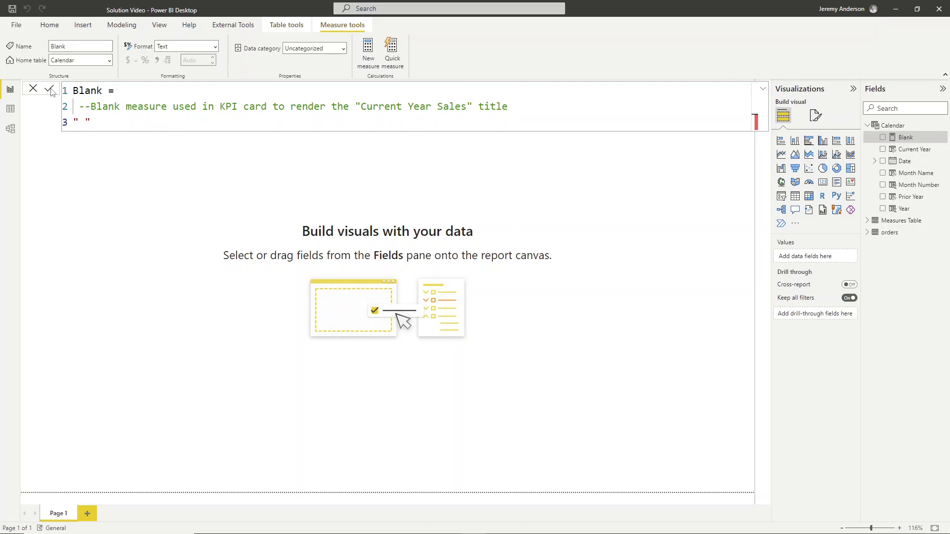
Step: Set the Blank measure's home table to Measures Table and delete that table's empty Column1
click(106, 61)
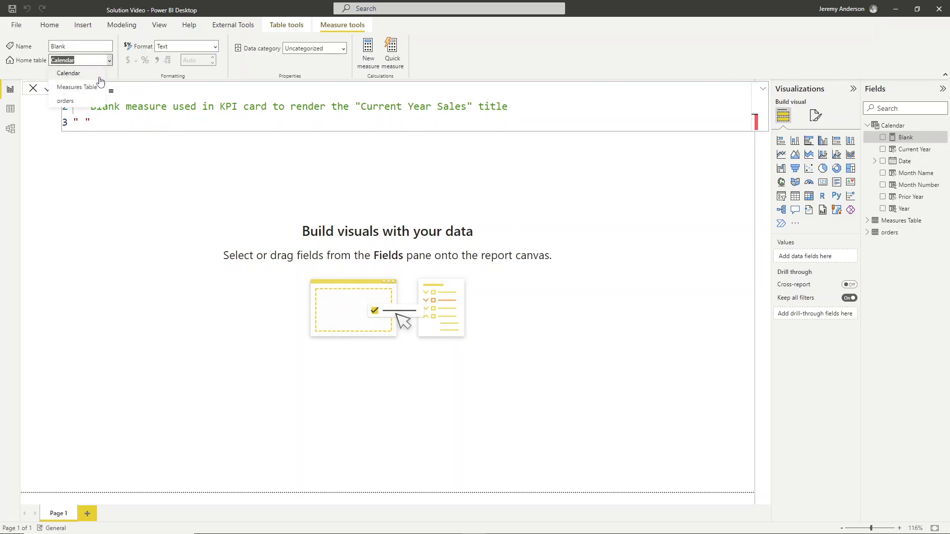
click(93, 86)
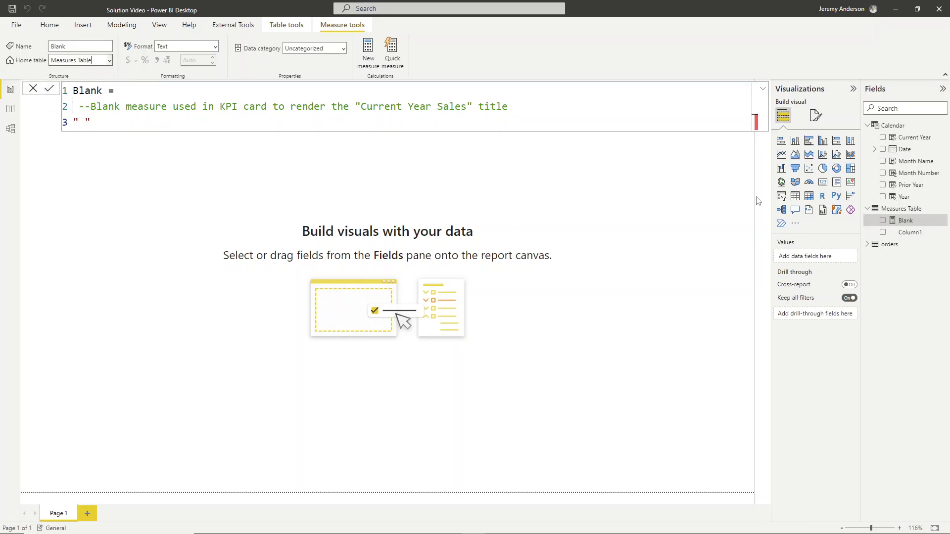
right_click(906, 231)
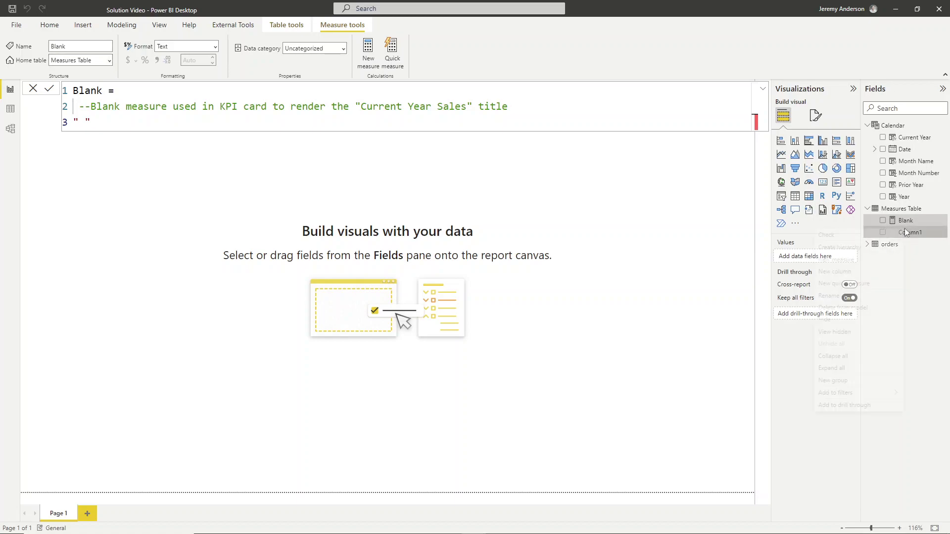
click(853, 308)
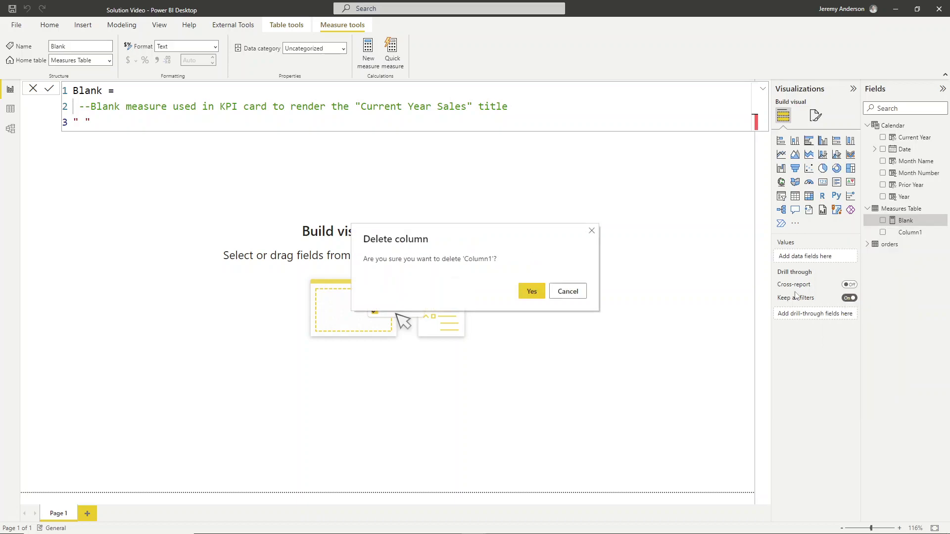
click(532, 291)
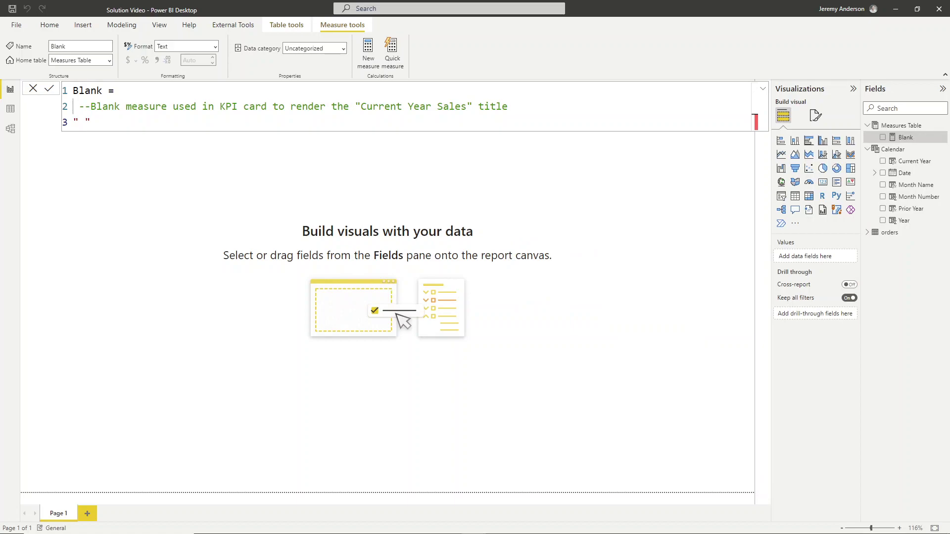
Step: Create the measure Total Sales = SUM ( orders[sales] ) in Measures Table with the comment --Sum of sales
click(368, 52)
text(Total Sales = --Sum of sales SUM ( orders[sales] ))
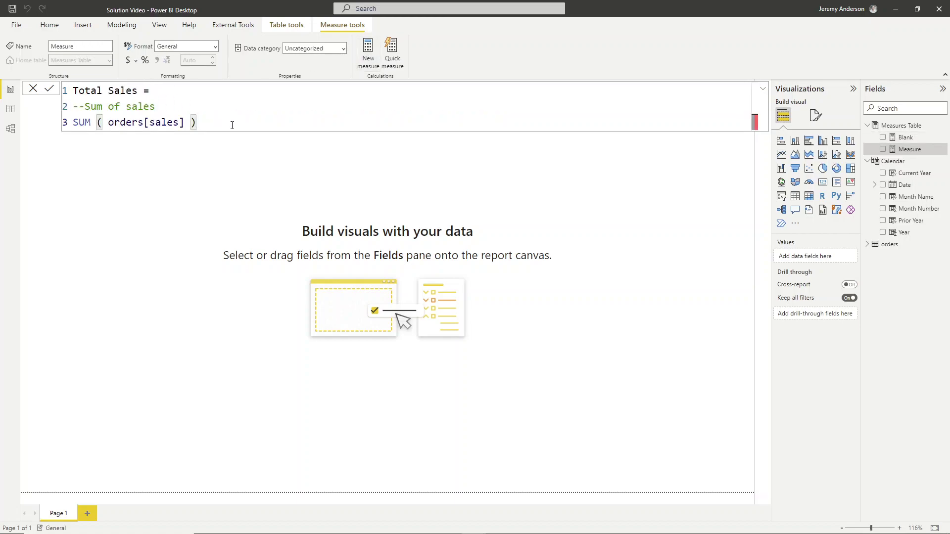
click(50, 90)
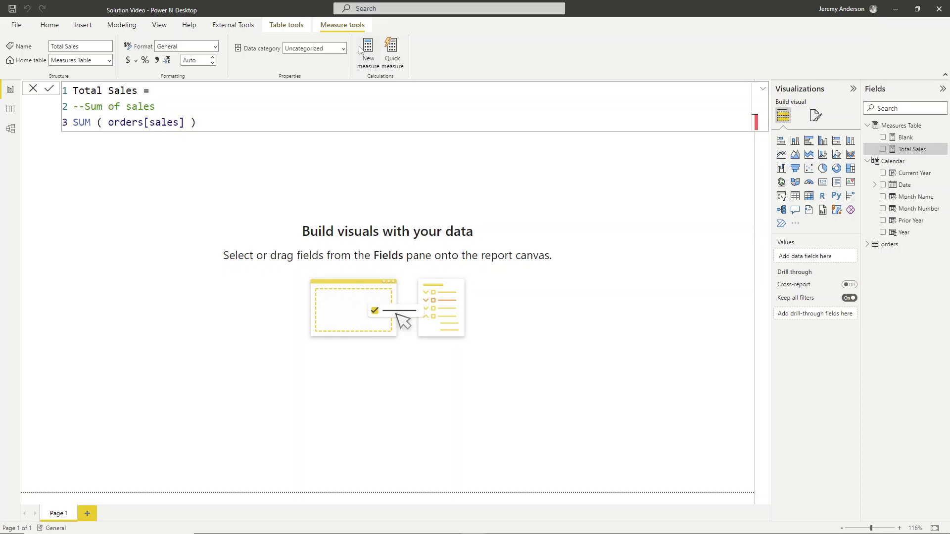
Step: Create the measure Total Sales CY = CALCULATE ( [Total Sales], 'Calendar'[Current Year] = TRUE() ) with the comment --Sum of sales for the current year
click(374, 72)
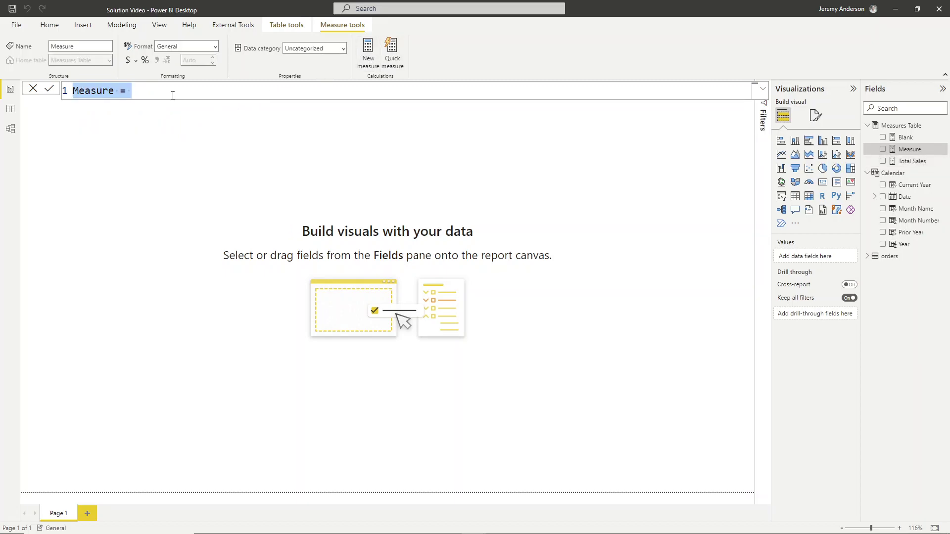
text(Total Sales CY = --Sum of sales for the current year CALCULATE ( [Total Sales], 'Calendar'[Current Year] = TRUE() ))
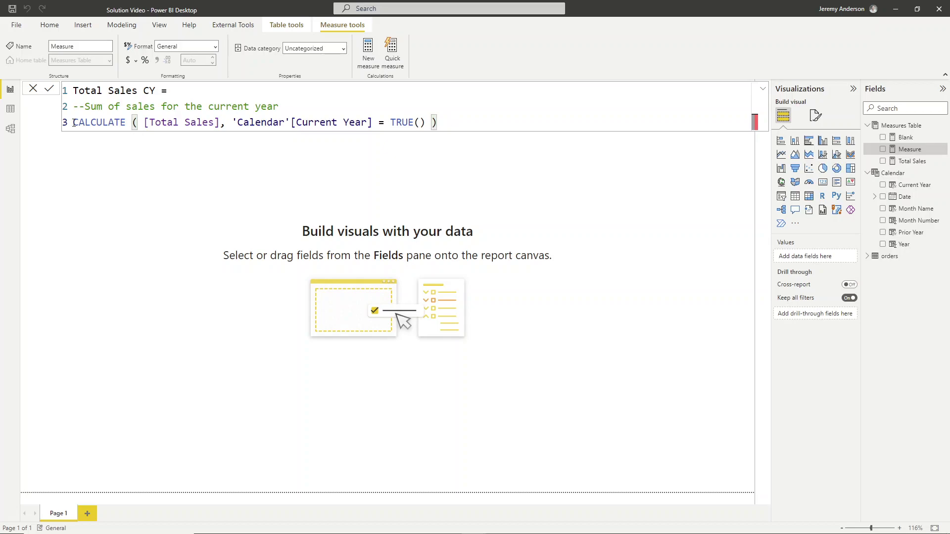
drag(74, 123, 446, 118)
click(447, 119)
click(50, 89)
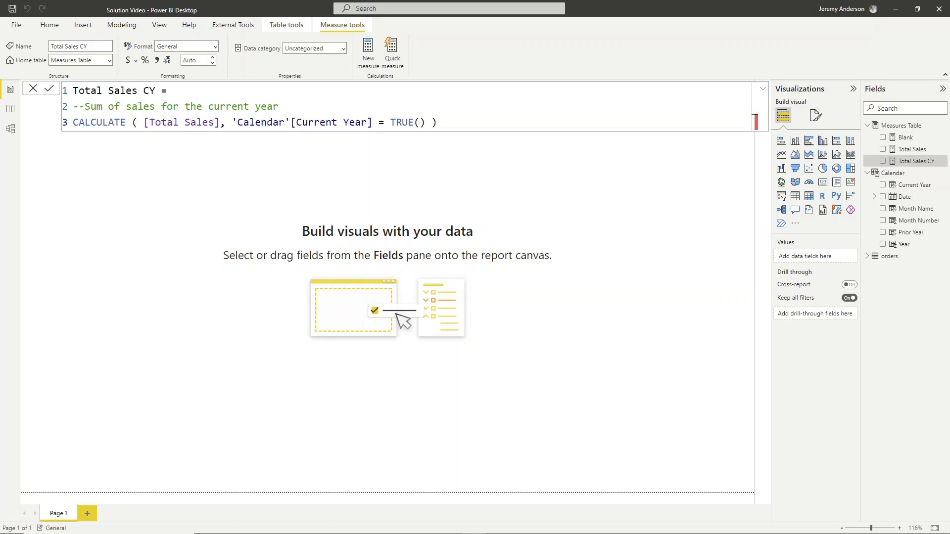
Step: Create the measure Total Sales PY = CALCULATE ( [Total Sales], 'Calendar'[Prior Year] = TRUE() ) with the comment --Sum of sales for the prior year
click(368, 49)
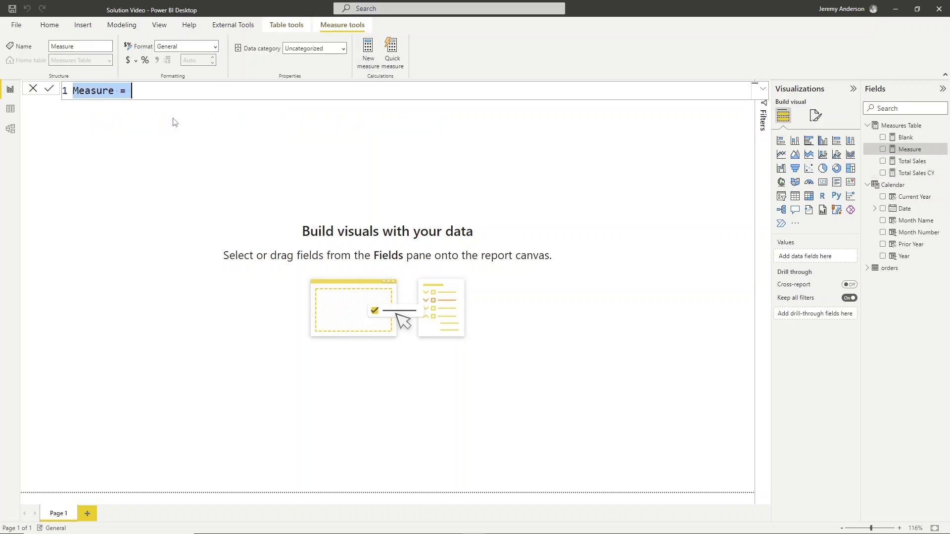
text(Total Sales PY = --Sum of sales for the prior year CALCULATE ( [Total Sales], 'Calendar'[Prior Year] = TRUE() ))
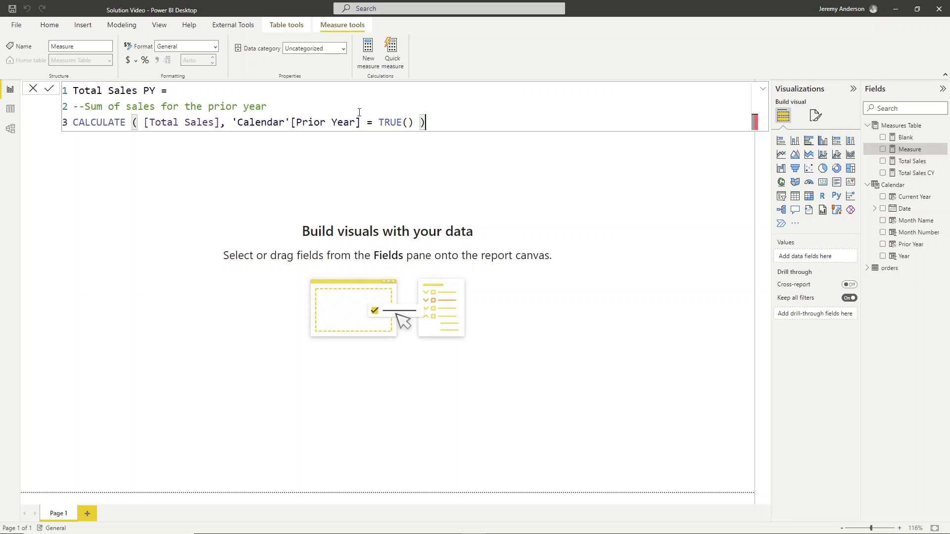
drag(72, 122, 430, 122)
click(437, 123)
click(49, 89)
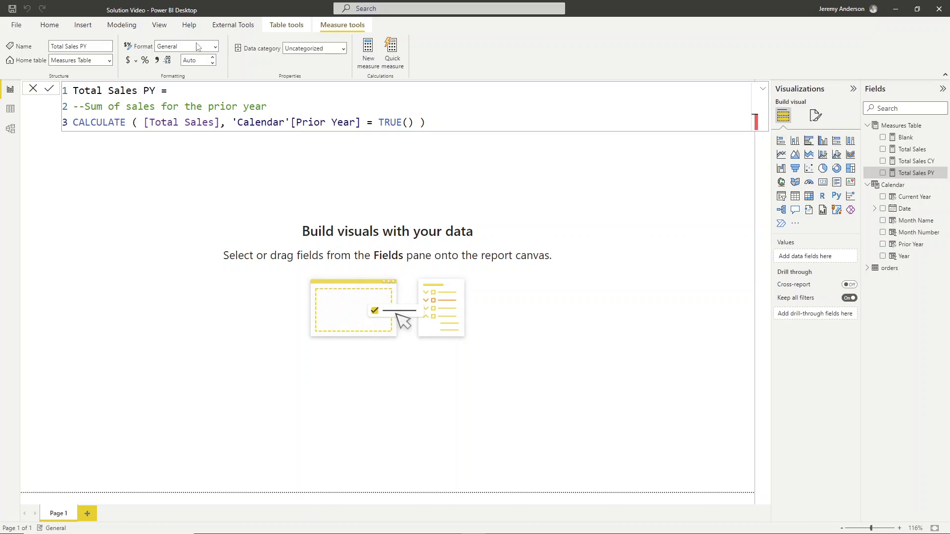
Step: Create the measure Total Sales YOY = [Total Sales CY] - [Total Sales PY] with the comment --Difference in sales between the current and prior year
click(368, 57)
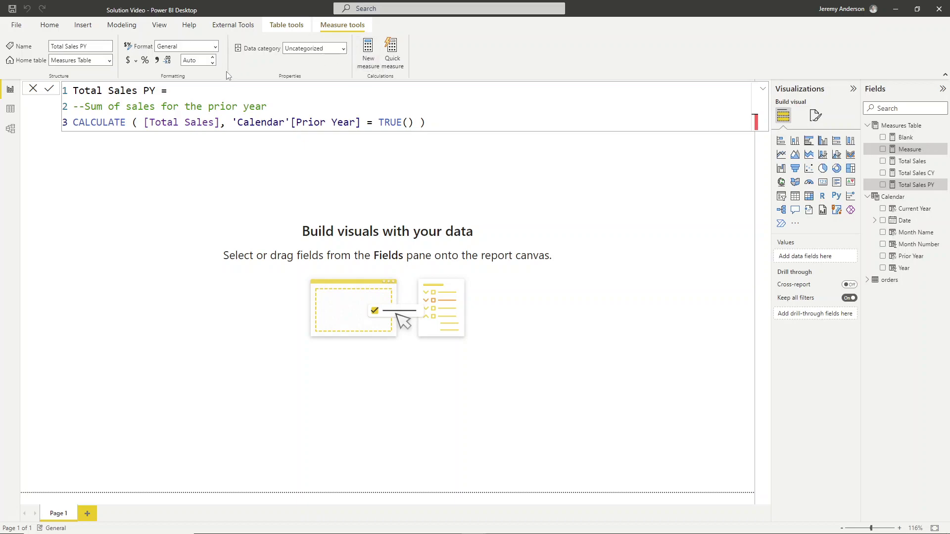
text(Total Sales YOY = --Difference in sales between the current and prior year [Total Sales CY] - [Total Sales PY])
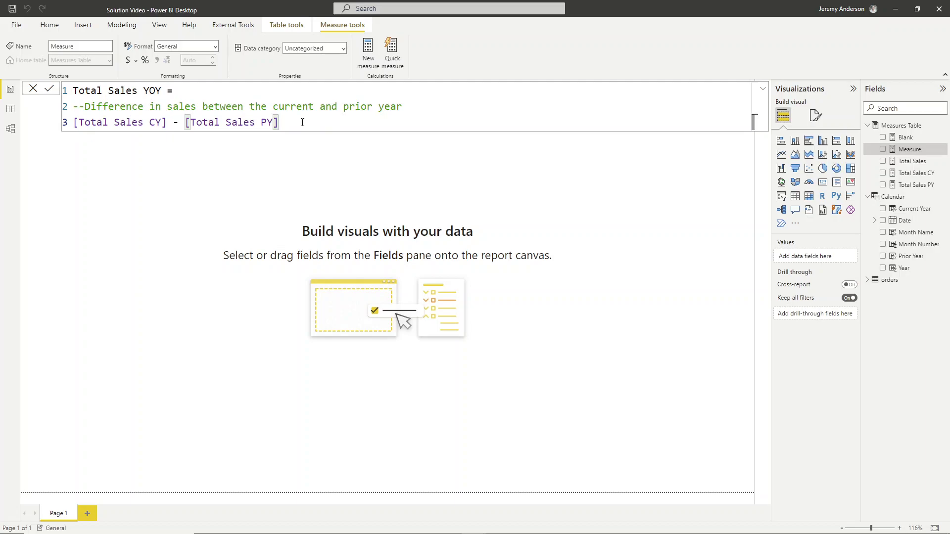
click(49, 88)
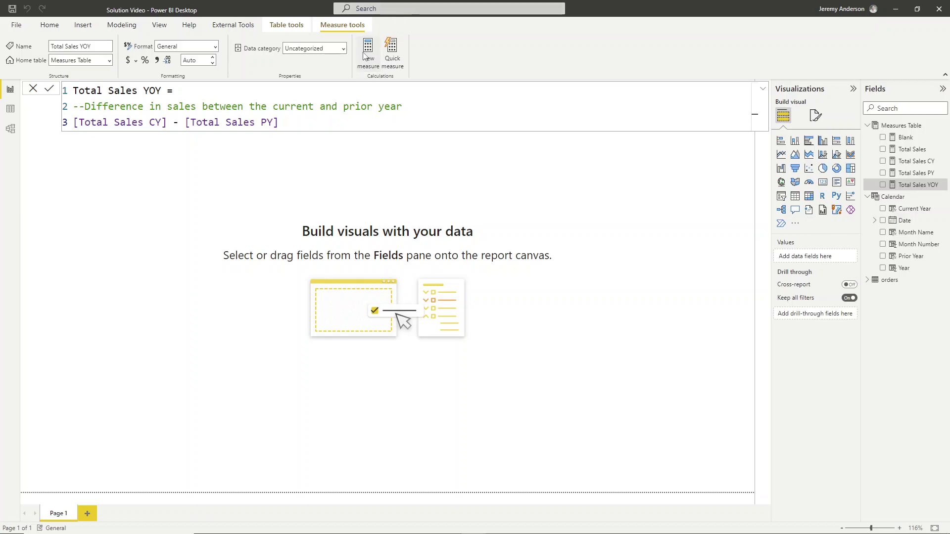
Step: Create measure Total Sales YOY Percent Change = DIVIDE([Total Sales YOY], [Total Sales PY]), commented --Percentage difference in sales between the current and prior year
key(alt+j)
key(m)
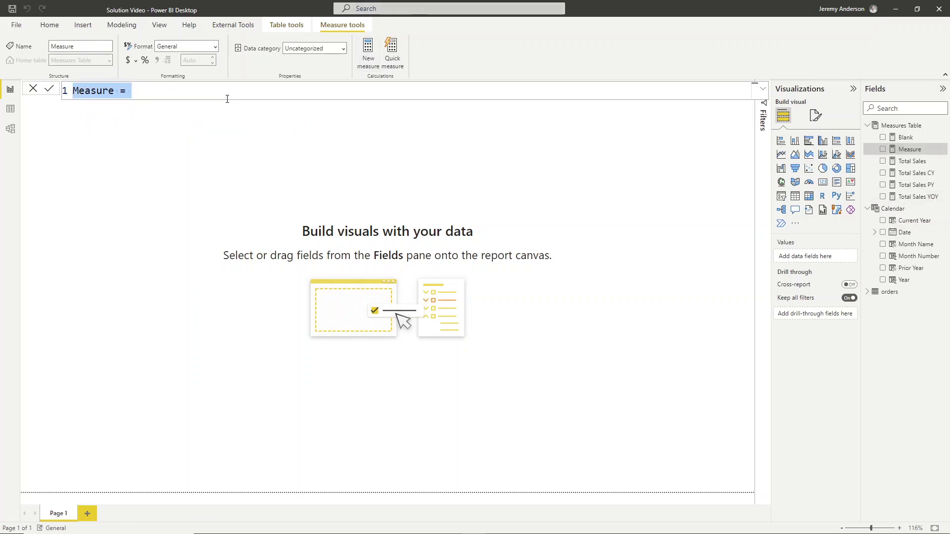
text(Total Sales YOY Percent Change = --Percentage difference in sales between the current and prior year DIVIDE ( [Total Sales YOY], [Total Sales PY] ))
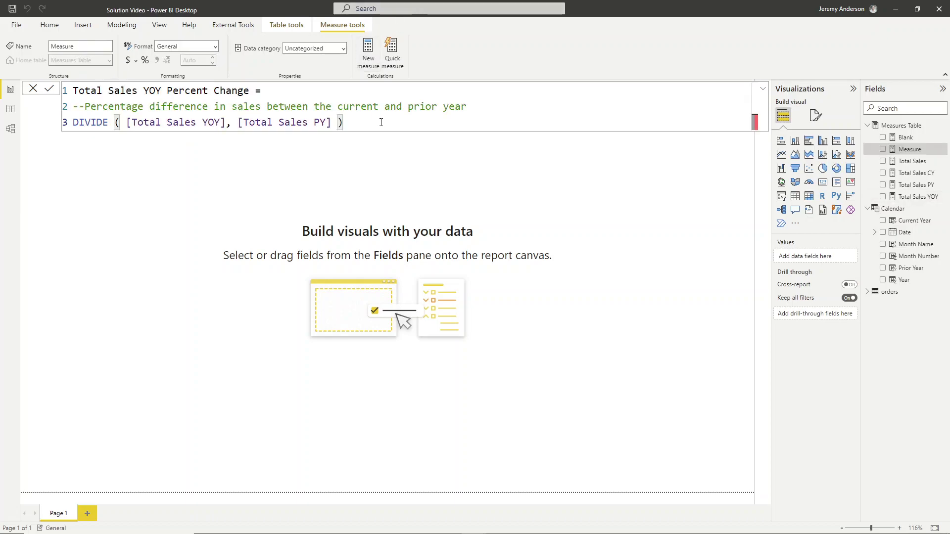
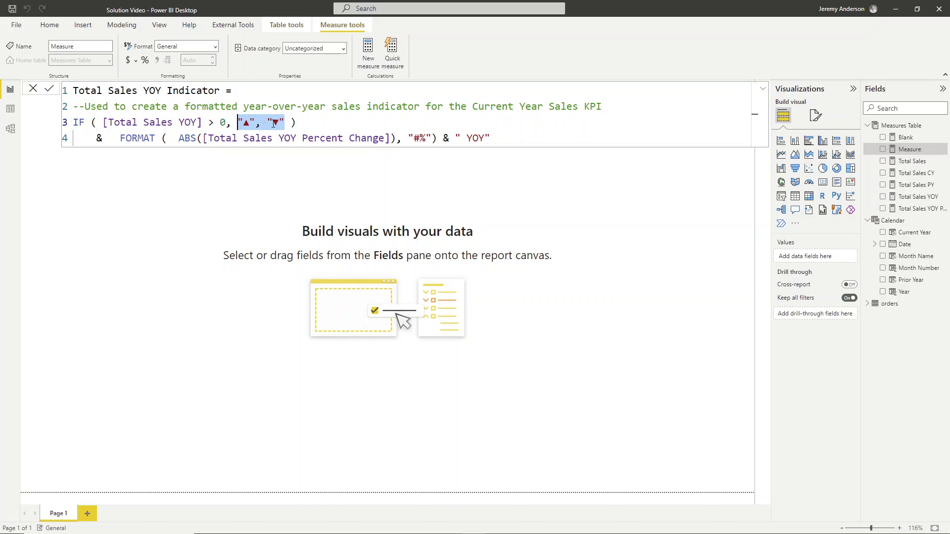
Step: In the Total Sales YOY Indicator formula, replace the two IF result arguments with ▲ and ▼ symbols from the geometric symbol set
key(Delete)
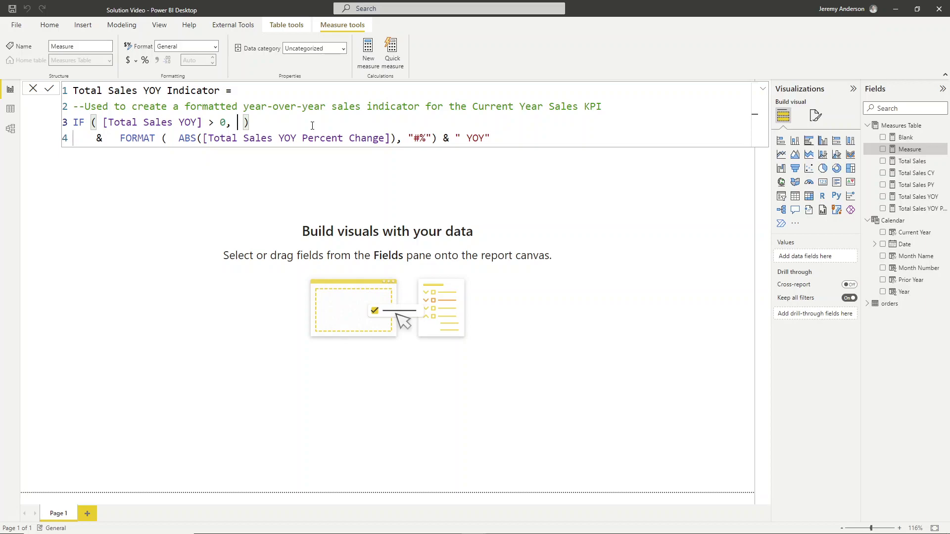
key(super+period)
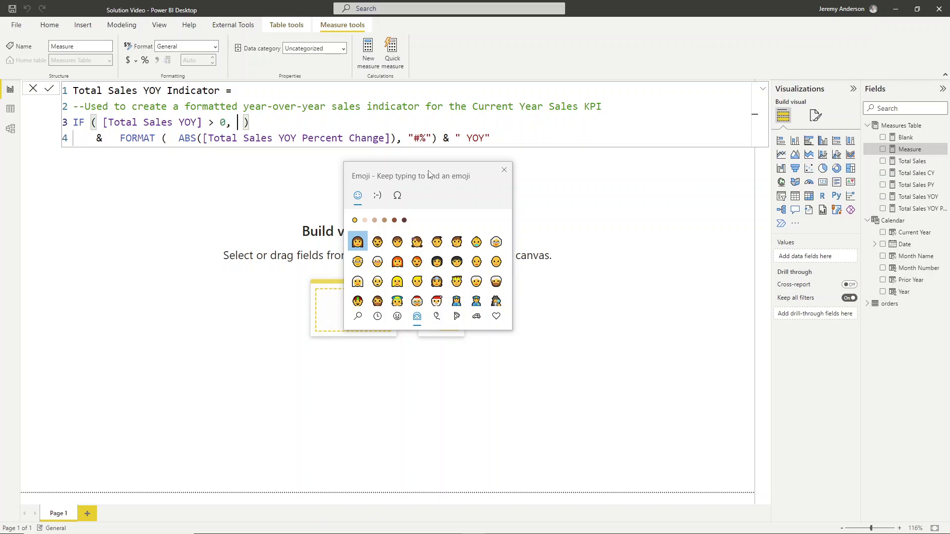
drag(428, 174, 421, 163)
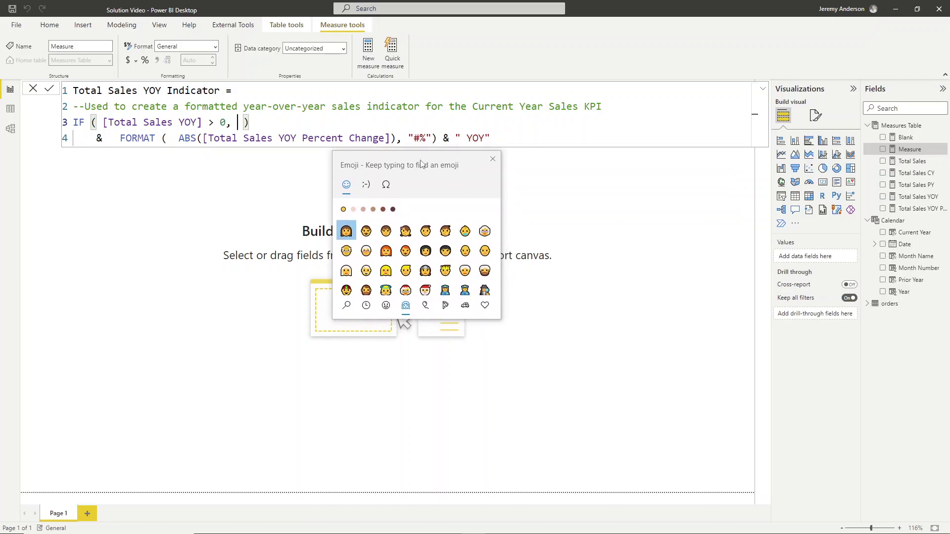
click(386, 186)
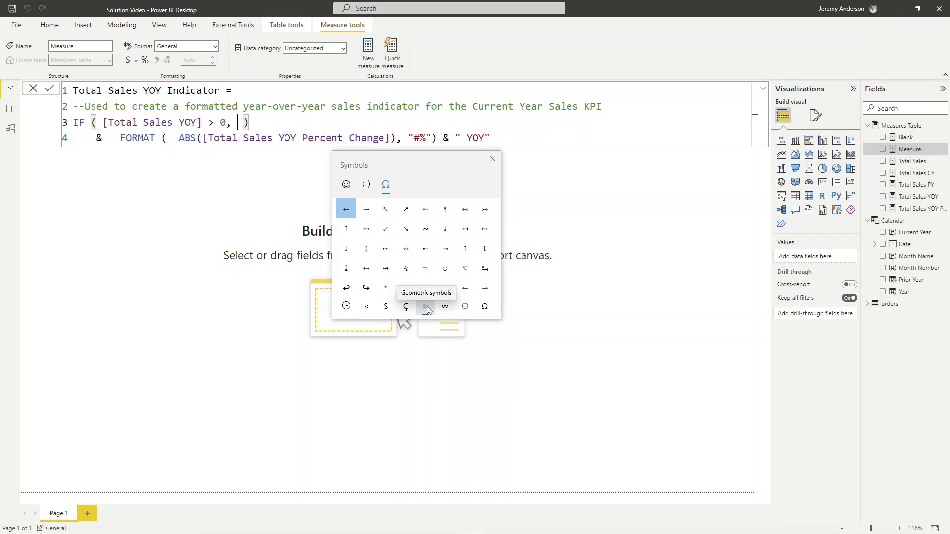
scroll(425, 245, down, 3)
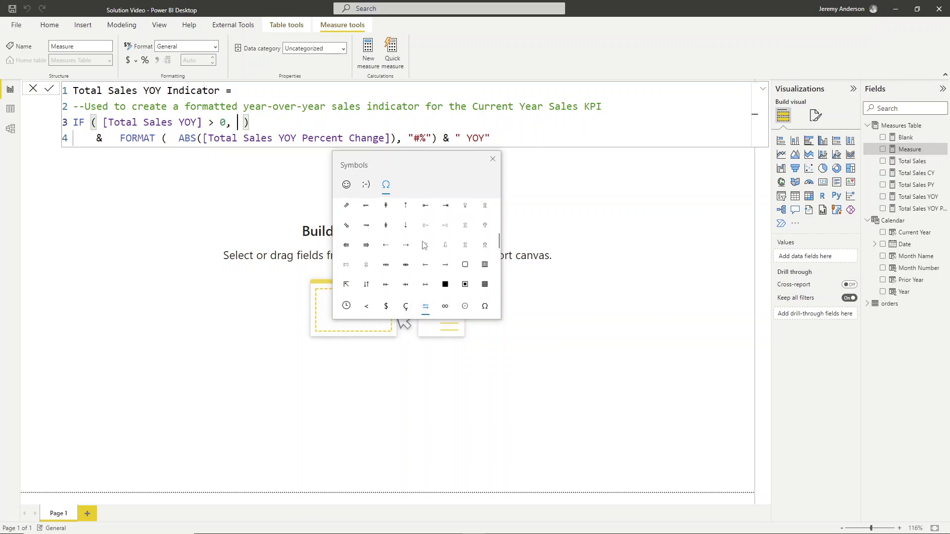
scroll(425, 245, down, 5)
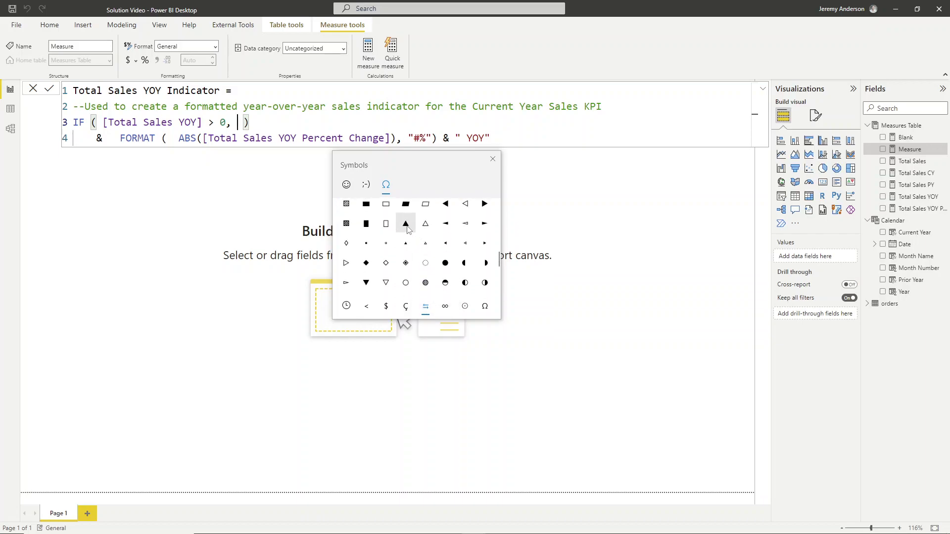
click(405, 224)
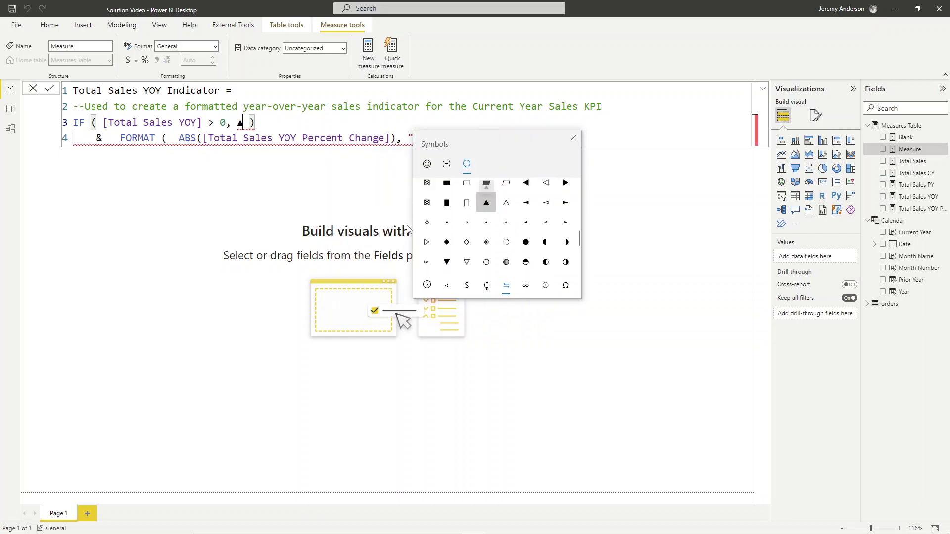
click(453, 263)
Step: Quote both triangle symbols and separate them with a comma, so the expression reads IF ( [Total Sales YOY] > 0, "▲", "▼" )
click(239, 124)
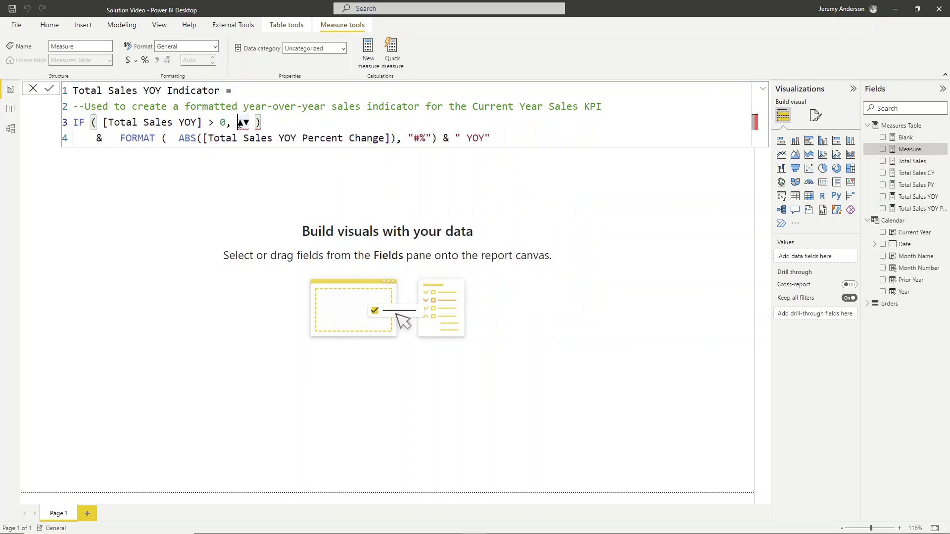
text("▲)
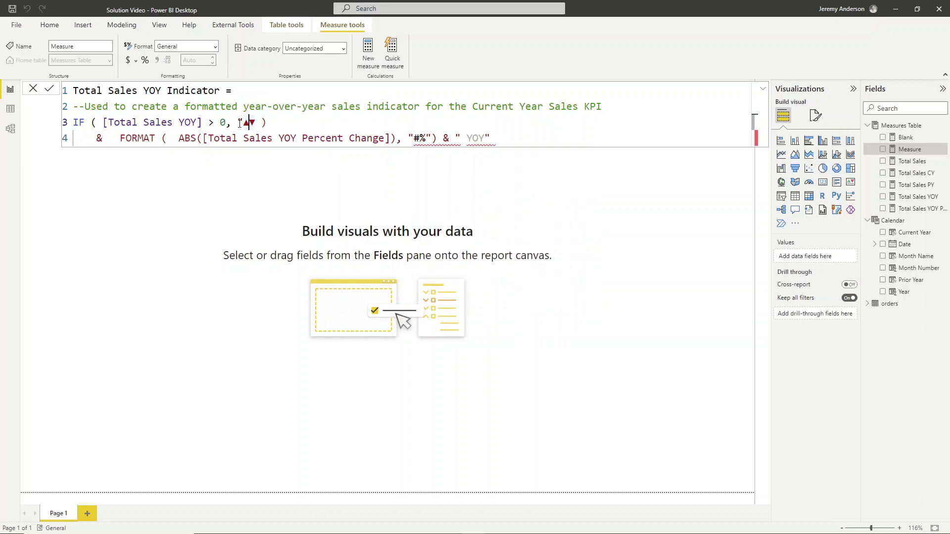
text(", )
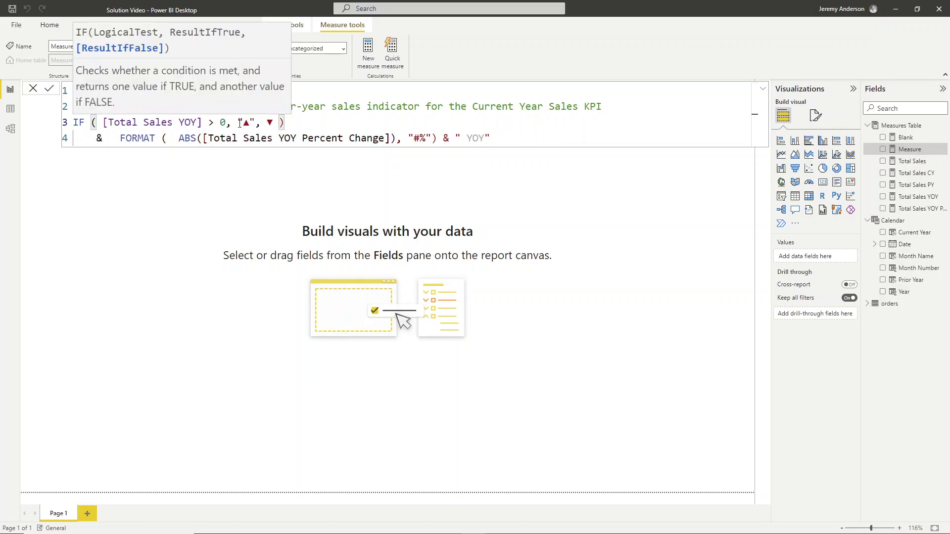
text(")
key(Right)
text(")
click(500, 138)
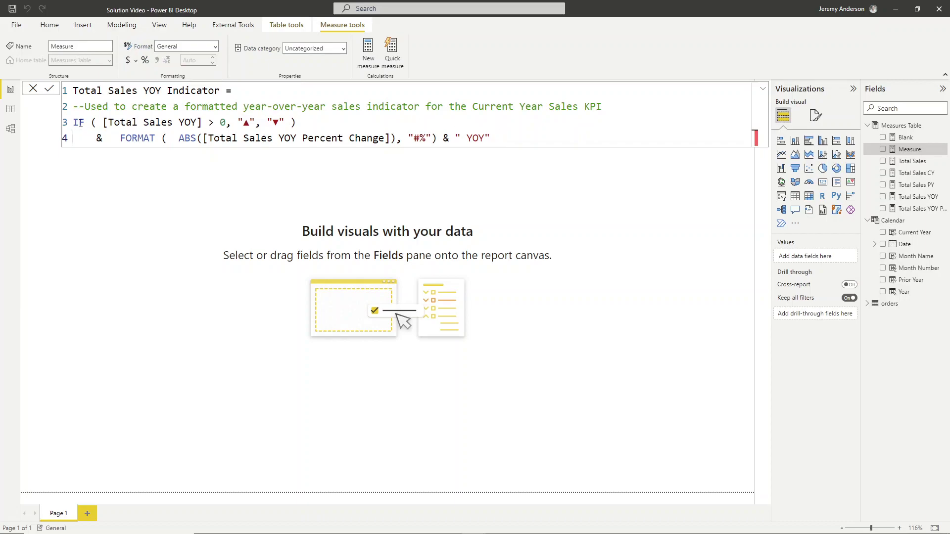
Step: Review the IF, ABS, FORMAT and " YOY" parts of the Total Sales YOY Indicator formula and commit the measure
drag(74, 123, 301, 119)
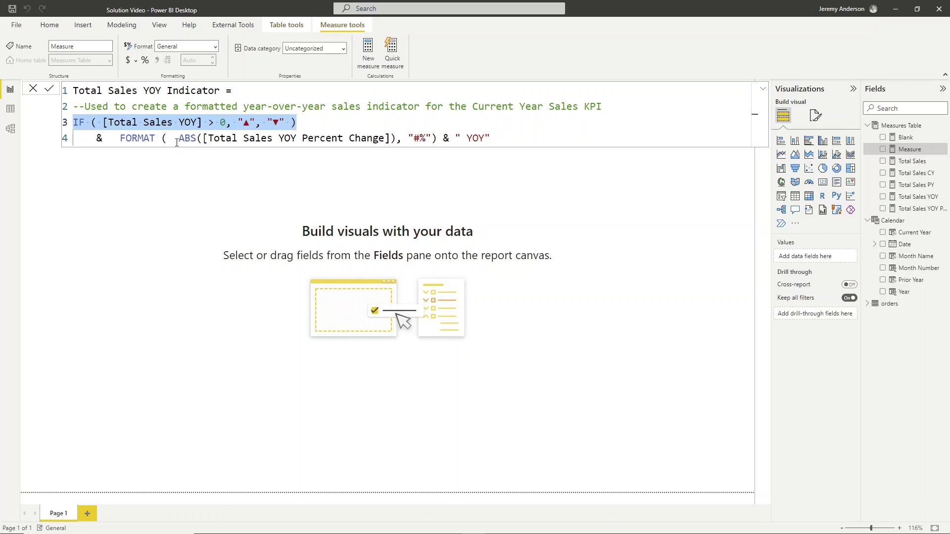
drag(99, 138, 496, 138)
click(209, 138)
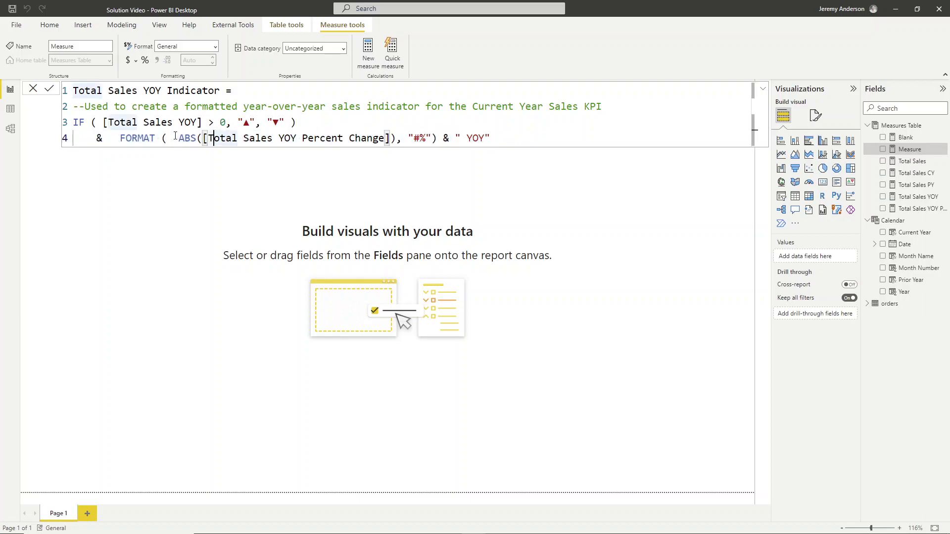
drag(178, 138, 390, 140)
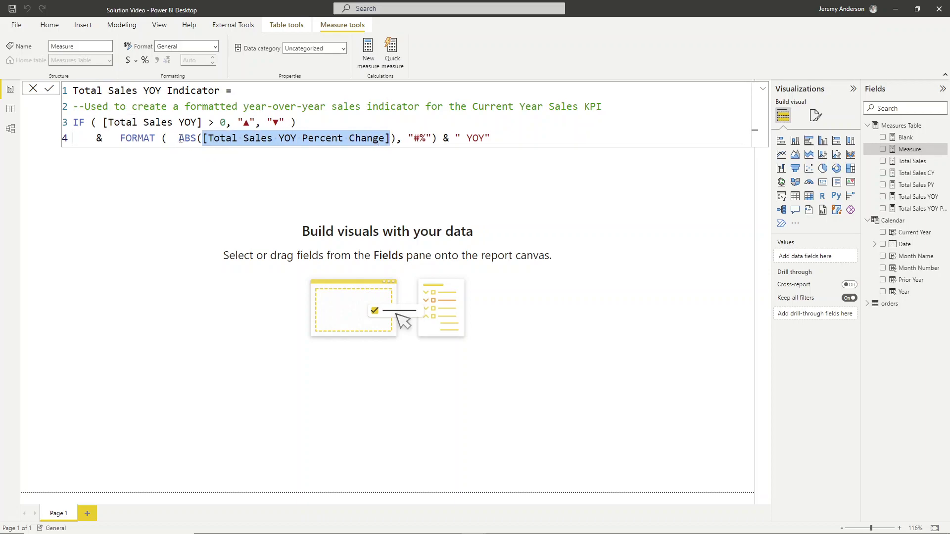
drag(180, 138, 397, 139)
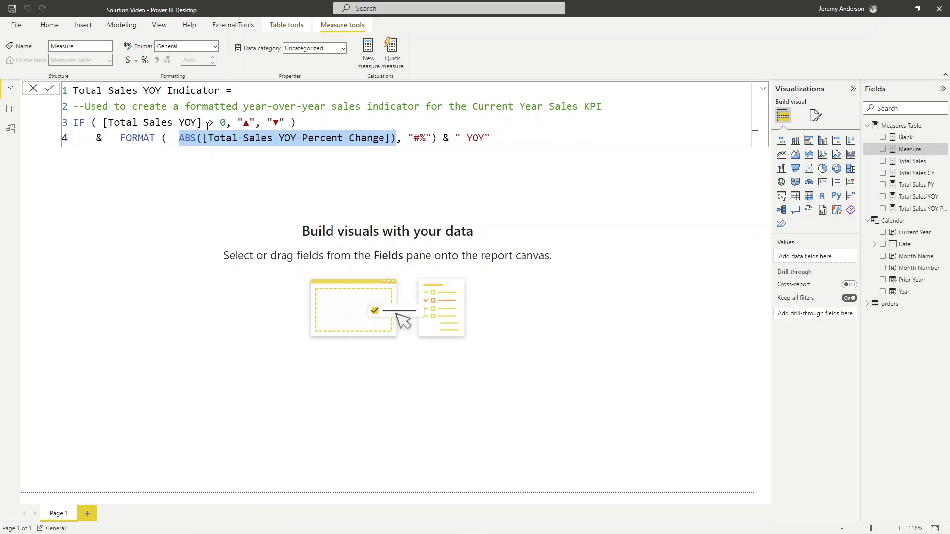
drag(118, 141, 437, 139)
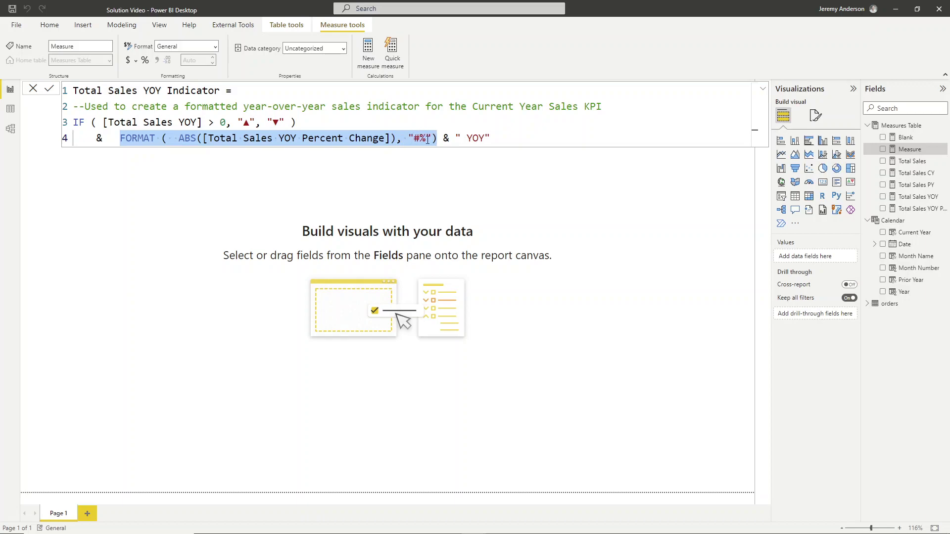
click(408, 138)
drag(408, 138, 431, 138)
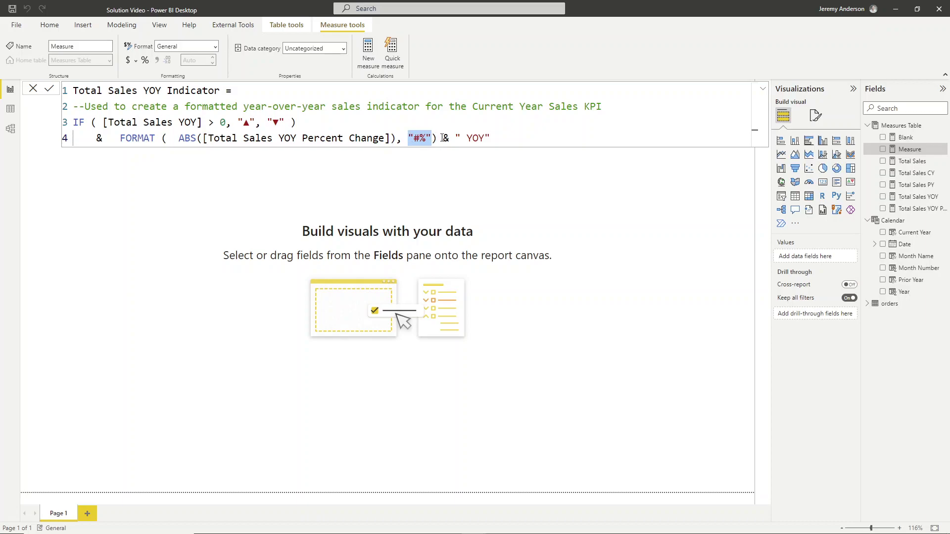
drag(455, 138, 496, 138)
click(448, 139)
click(497, 139)
click(461, 139)
click(496, 138)
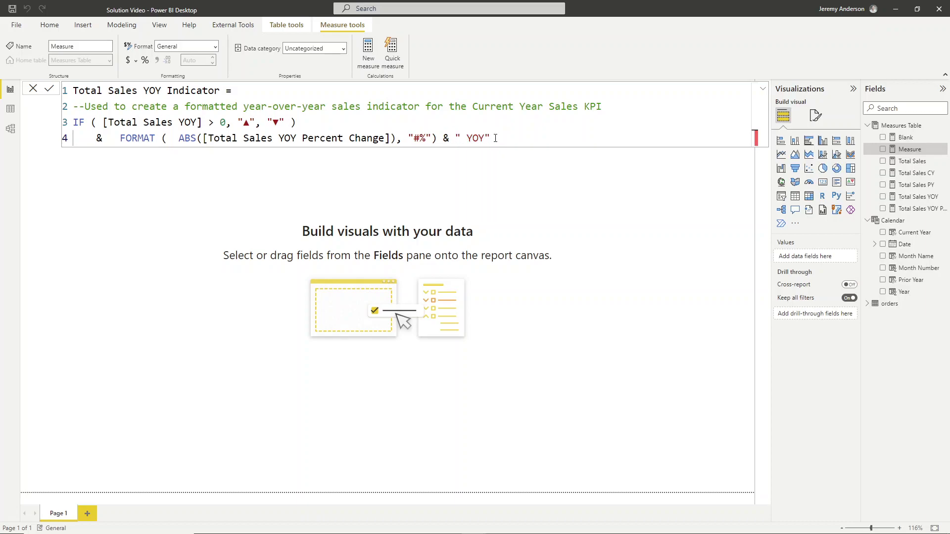
click(49, 90)
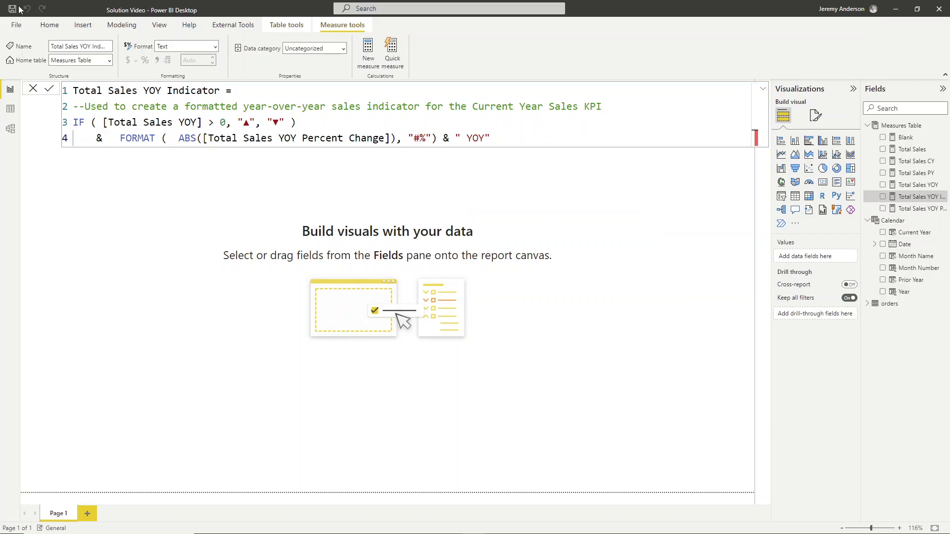
Step: Create measure YOY Sales Color (blue/orange) returning Blue "#689CCA" if [Total Sales YOY] > 0, otherwise Orange "#F59C4E", commented --Defines the hex codes used in conditional formatting
click(367, 52)
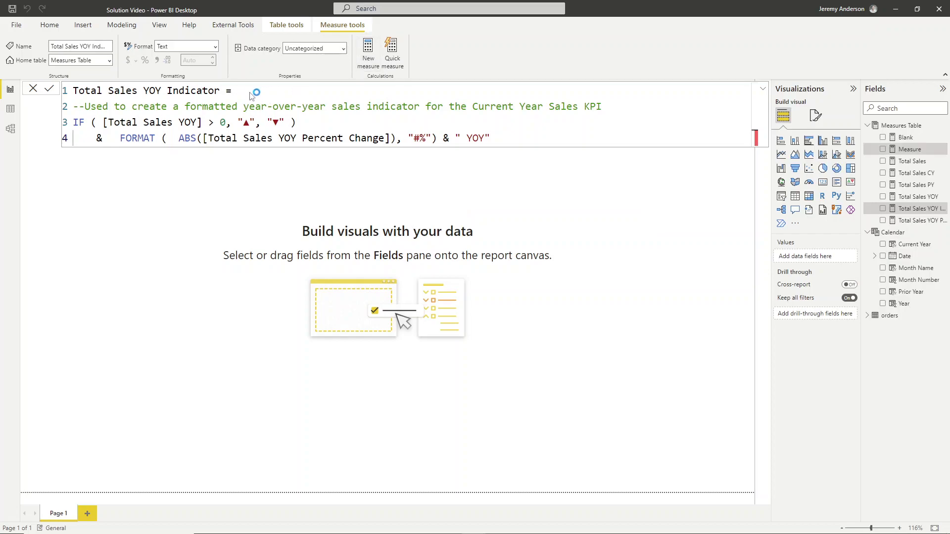
text(YOY Sales Color (blue/orange) = --Defines the hex codes used in conditional formatting VAR Blue = "#689CCA" VAR Orange = "#F59C4E" RETURN     IF ( [Total Sales YOY] > 0, Blue, Orange ))
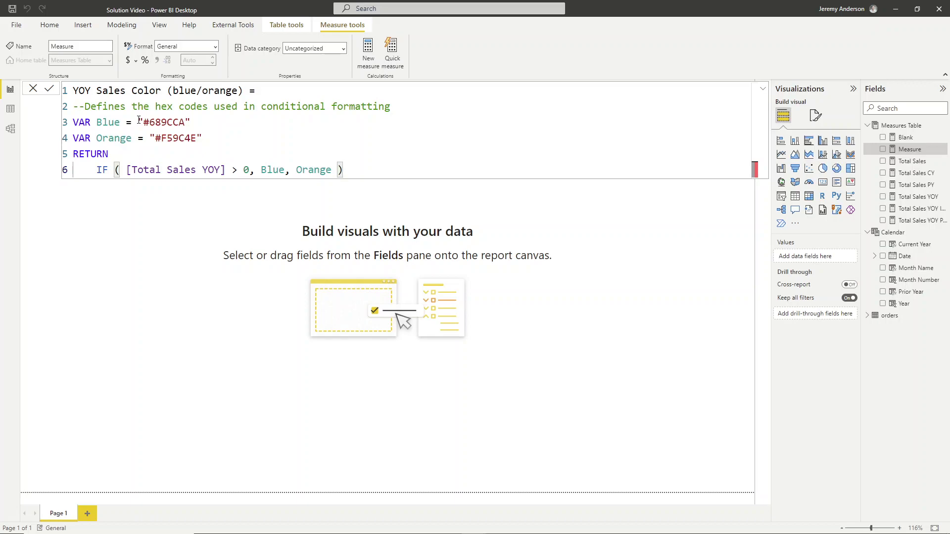
drag(139, 121, 195, 123)
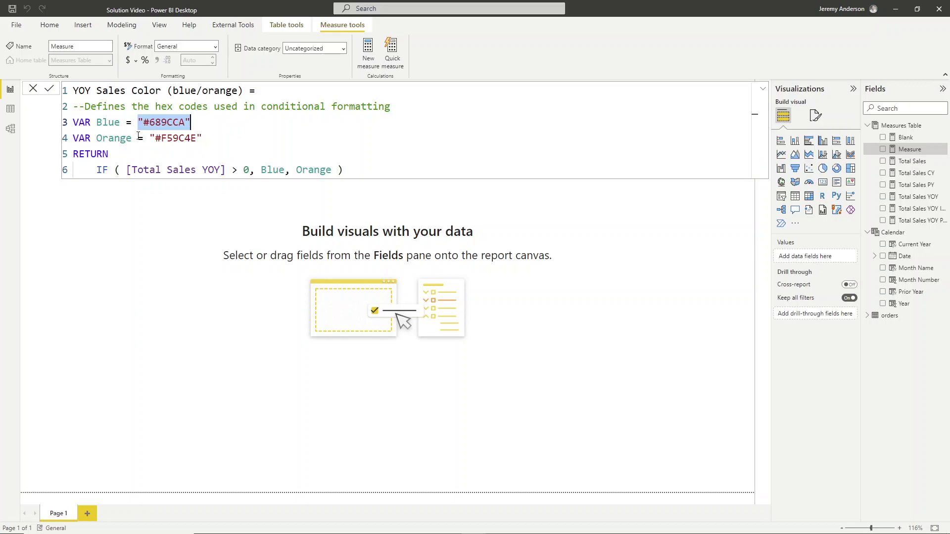
drag(151, 137, 202, 138)
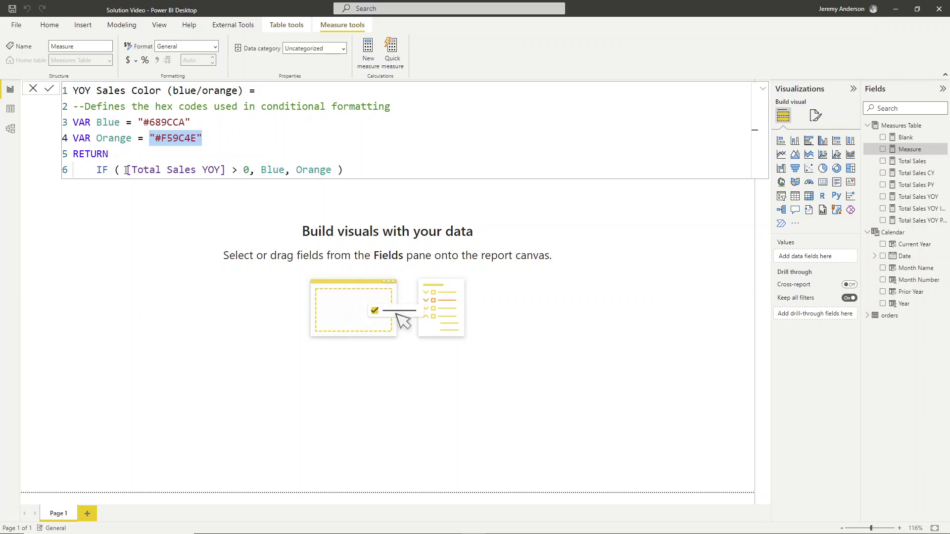
drag(125, 170, 330, 171)
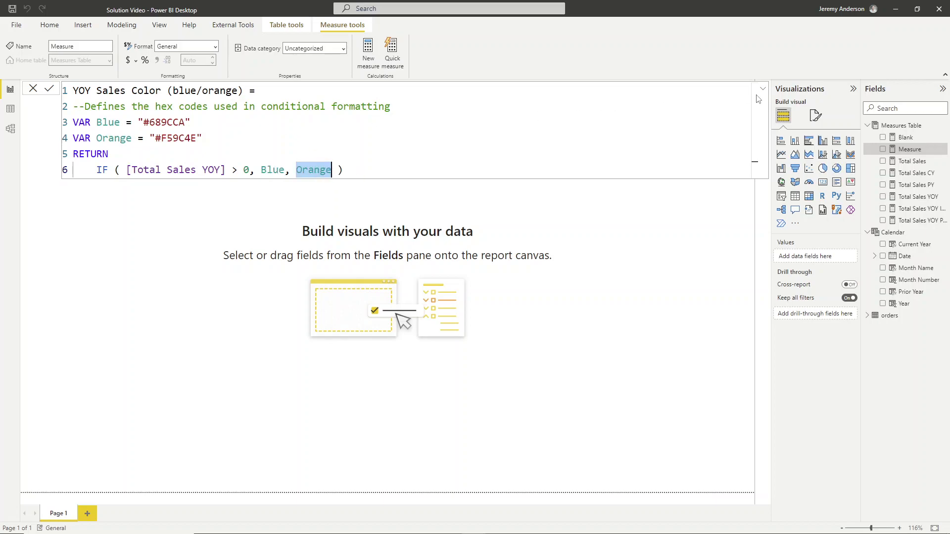
click(349, 168)
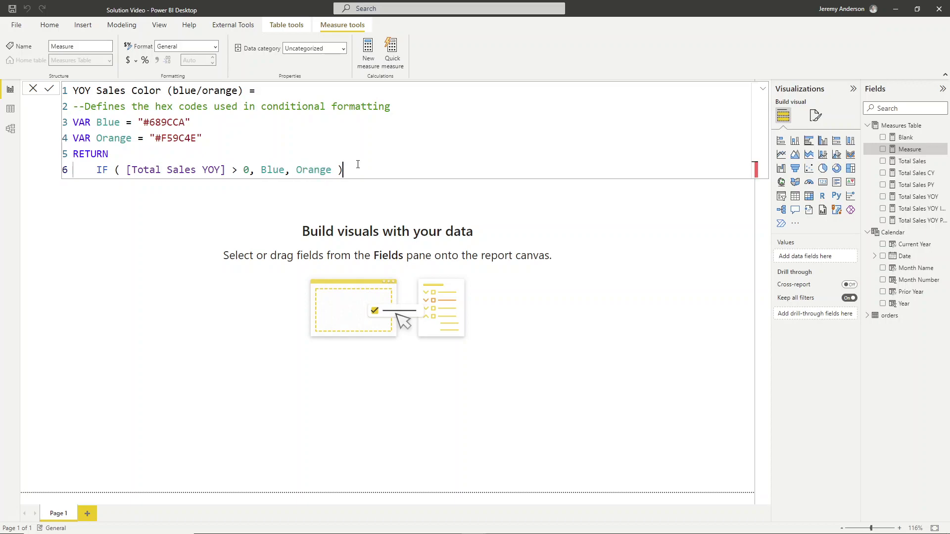
click(49, 88)
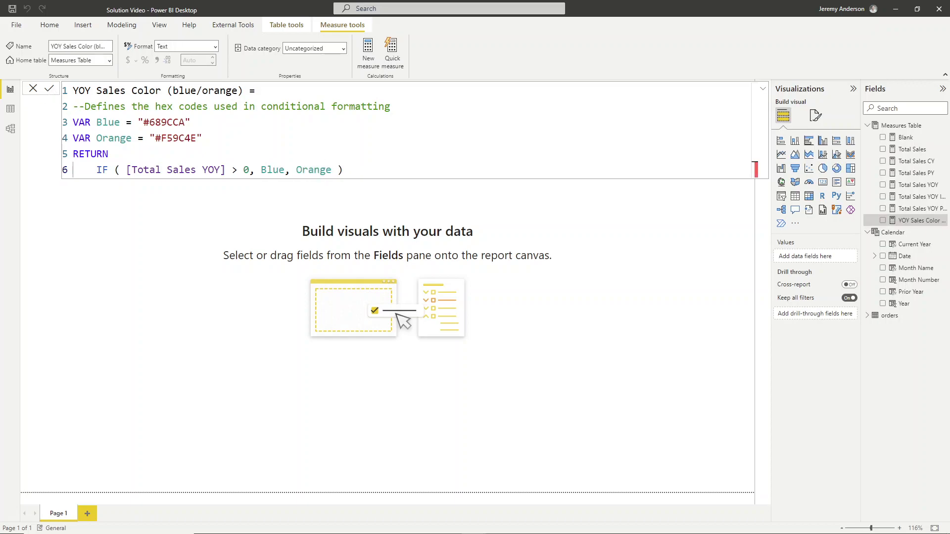
Step: Create measure YOY Sales Color (alternative) = IF([Total Sales YOY] > 0, 1, 0), commented --Creates a binary 0 or 1 value used for conditional formatting
click(367, 49)
text(YOY Sales Color (alternative) = --Creates a binary 0 or 1 value used for conditional formatting IF ( [Total Sales YOY] > 0, 1, 0 ))
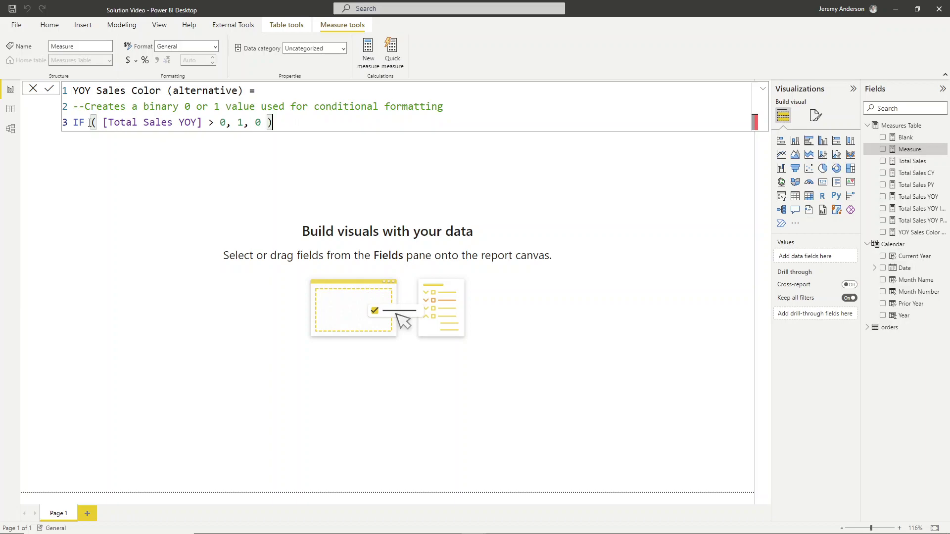
drag(100, 122, 261, 123)
click(264, 122)
click(49, 88)
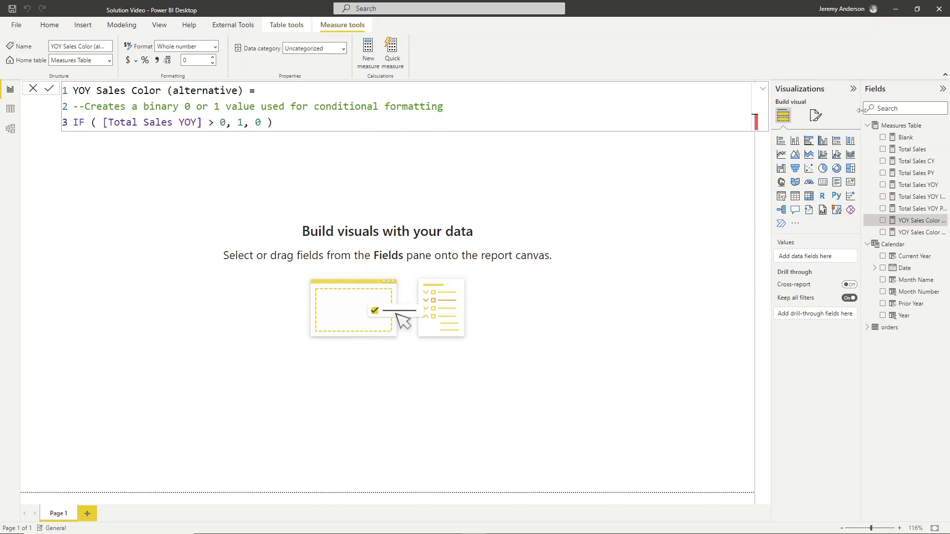
Step: Widen the Fields pane enough to show the full measure names
drag(861, 110, 816, 113)
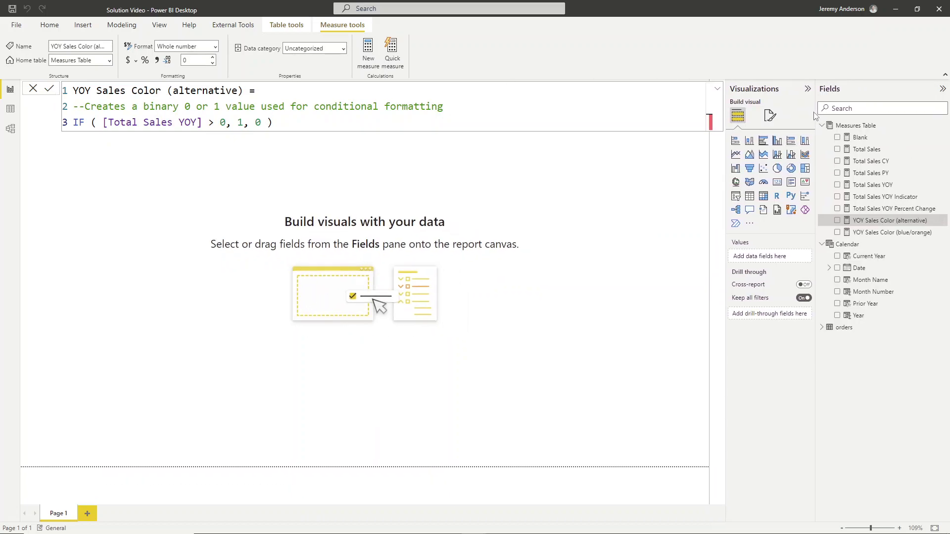
Step: Insert a rectangle shape and stretch it across the full width of the page top as a header banner
click(640, 203)
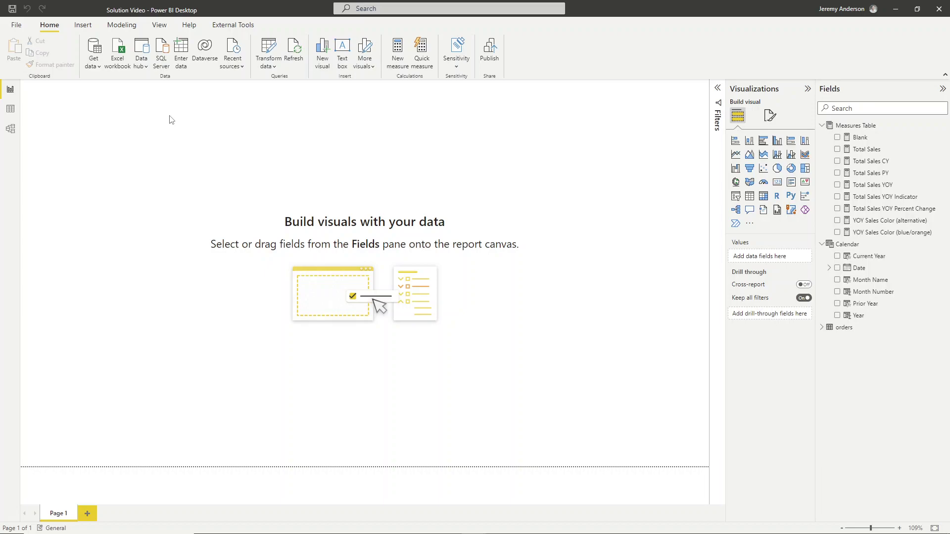
click(89, 26)
click(365, 57)
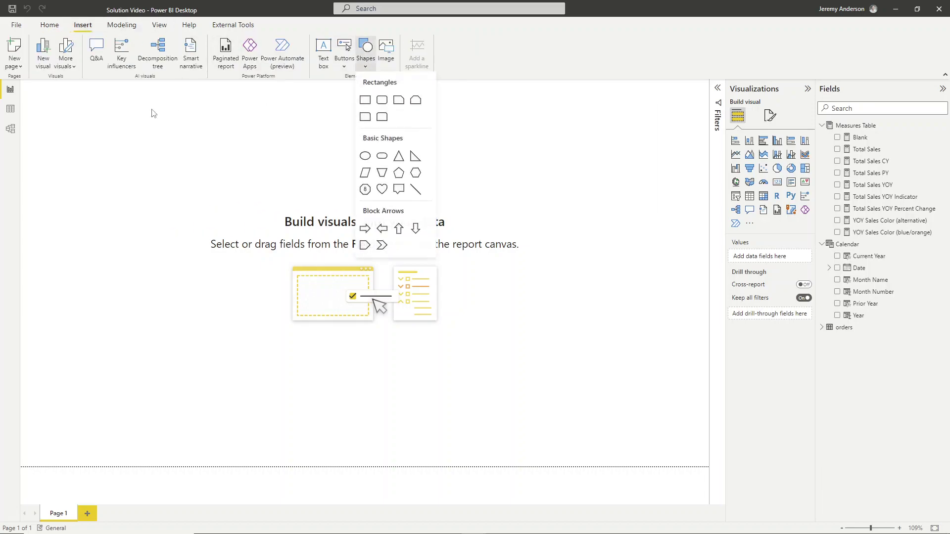
click(365, 99)
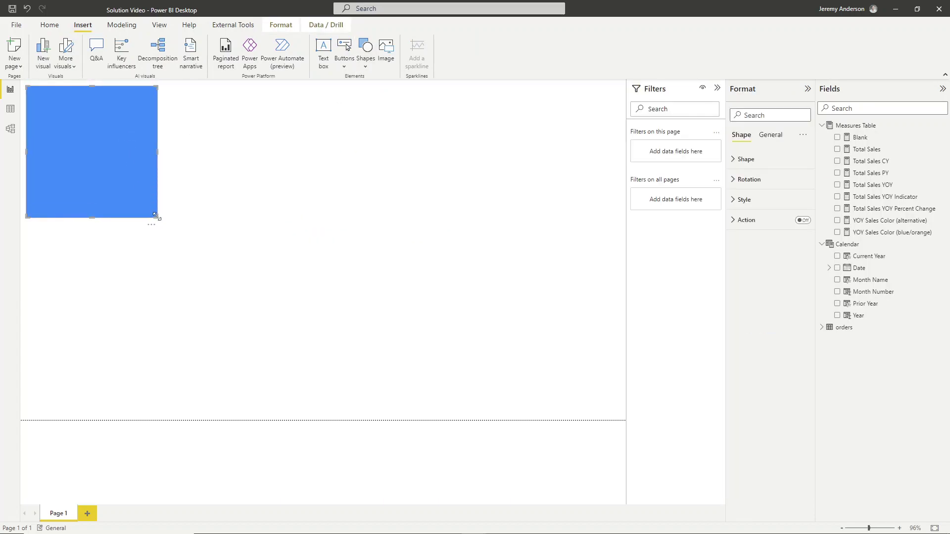
drag(156, 216, 619, 154)
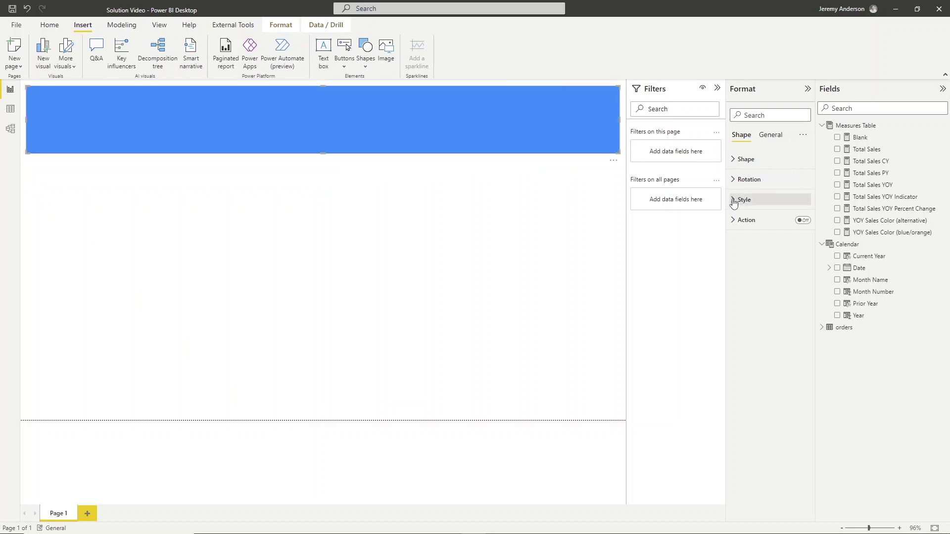
Step: Turn off the header banner's shape fill and shape border
click(733, 200)
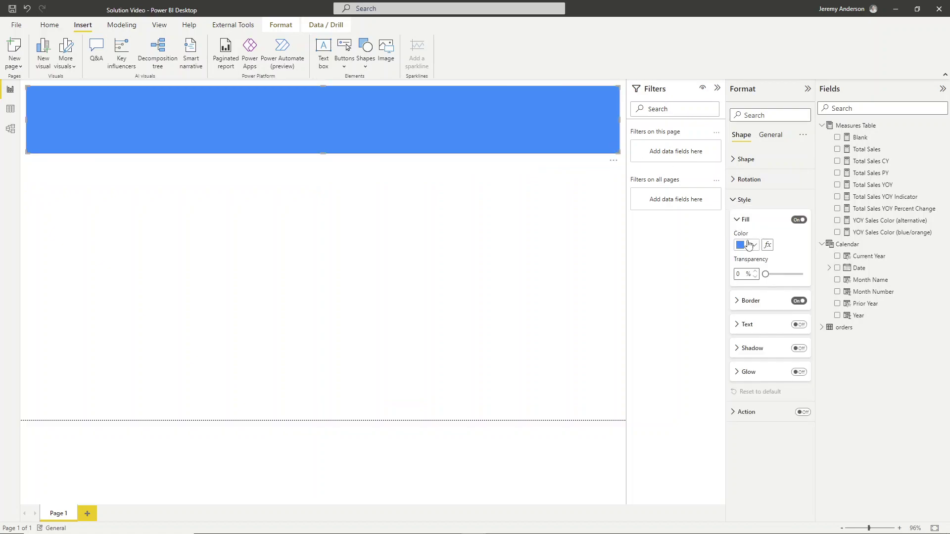
click(799, 219)
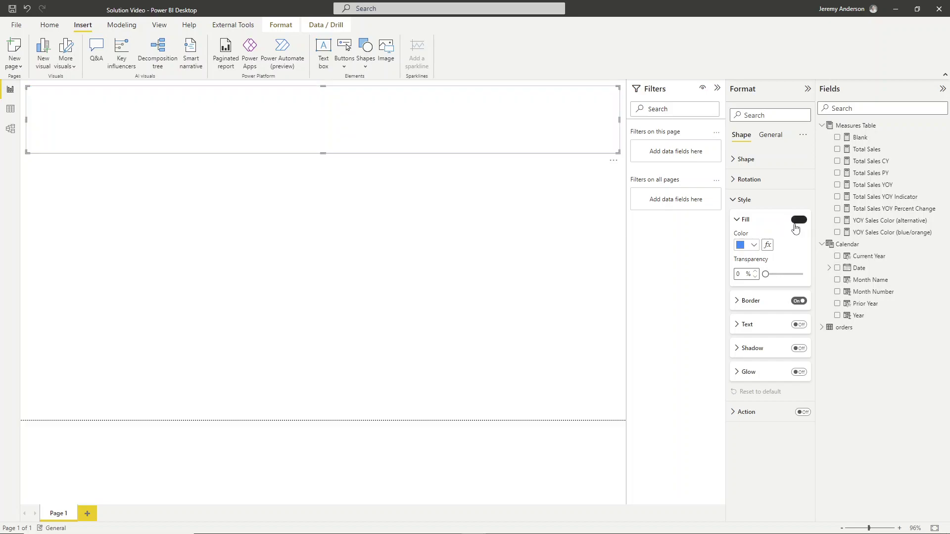
click(799, 301)
Step: Set the header banner's background effect color to Black, 20% lighter
click(771, 138)
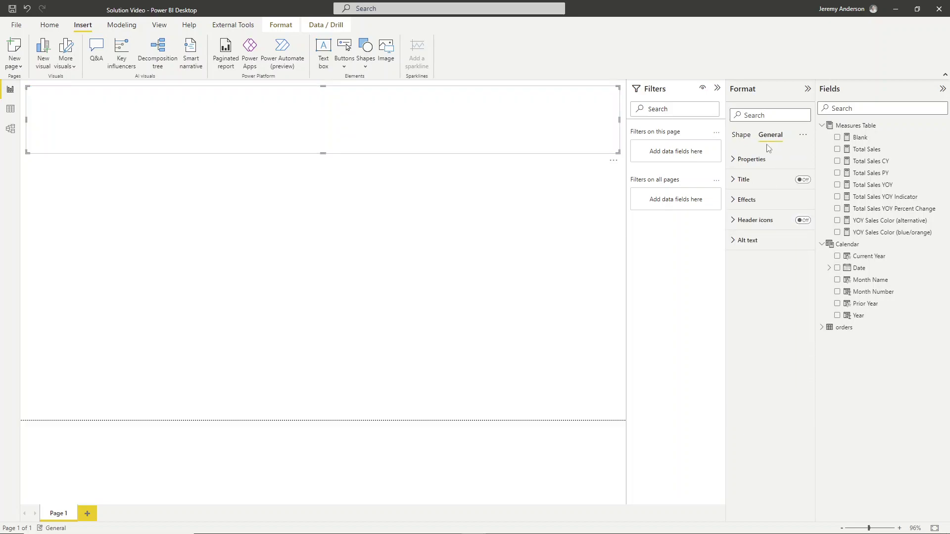
click(737, 199)
click(799, 220)
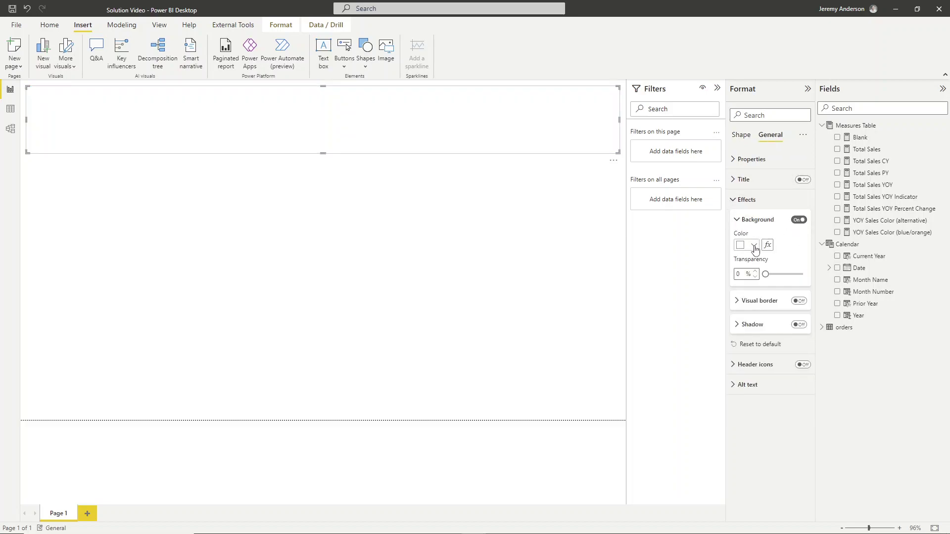
click(753, 245)
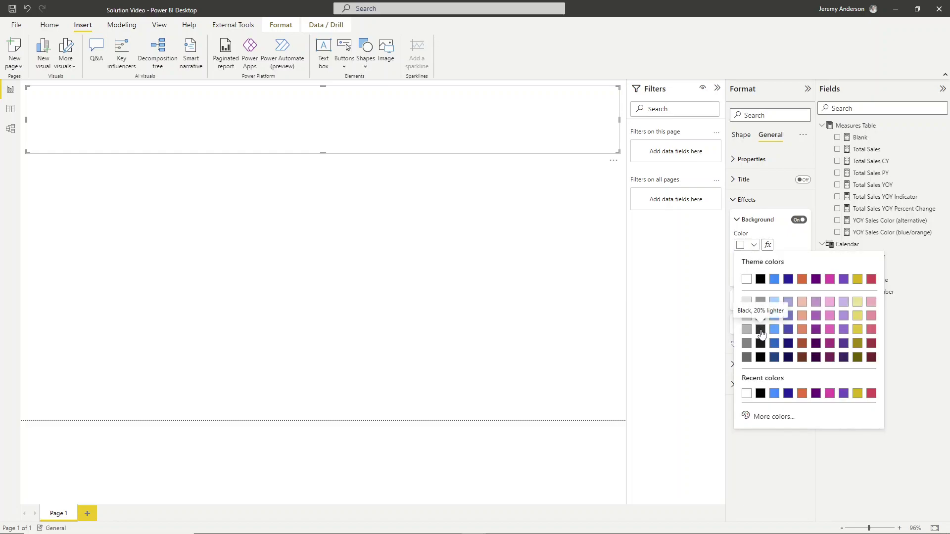
click(760, 329)
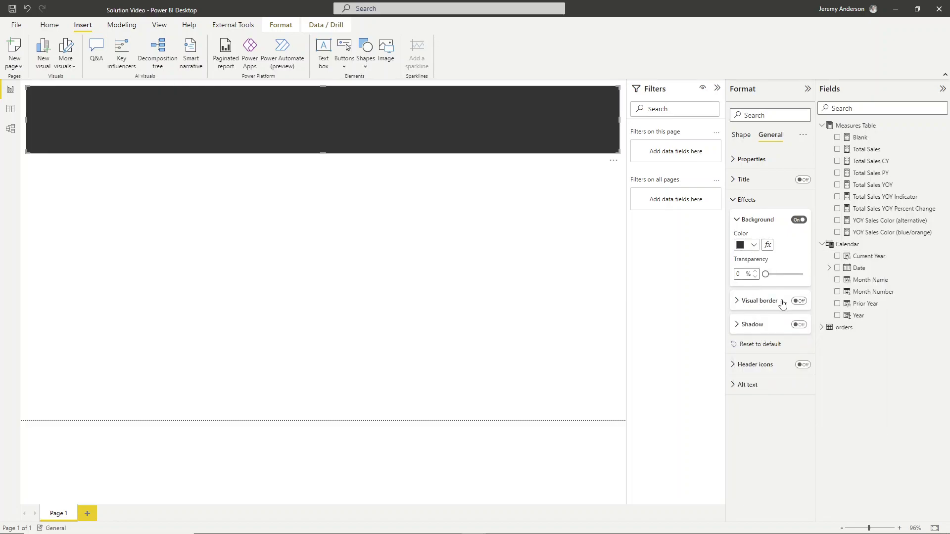
Step: Turn on the header banner's visual border and give it rounded corners
click(799, 301)
click(738, 303)
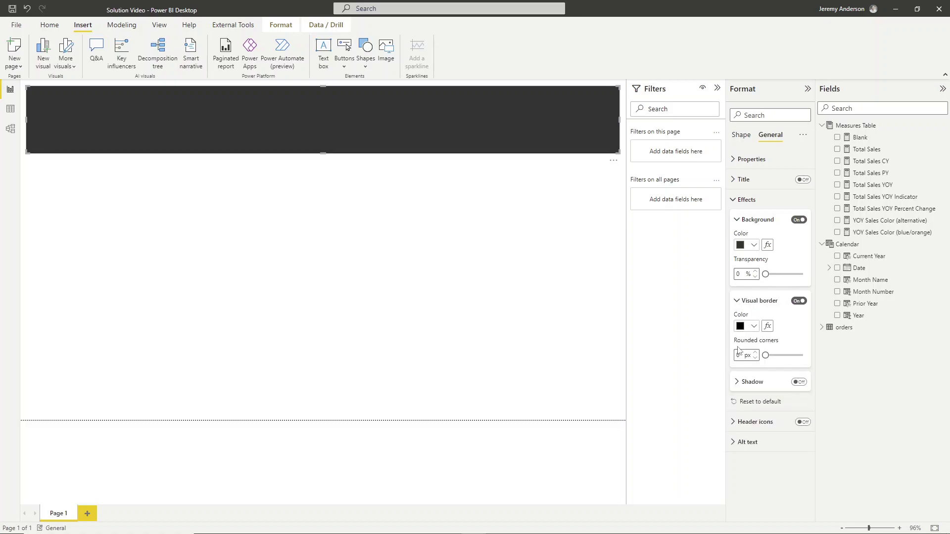
click(737, 353)
text(0)
click(460, 263)
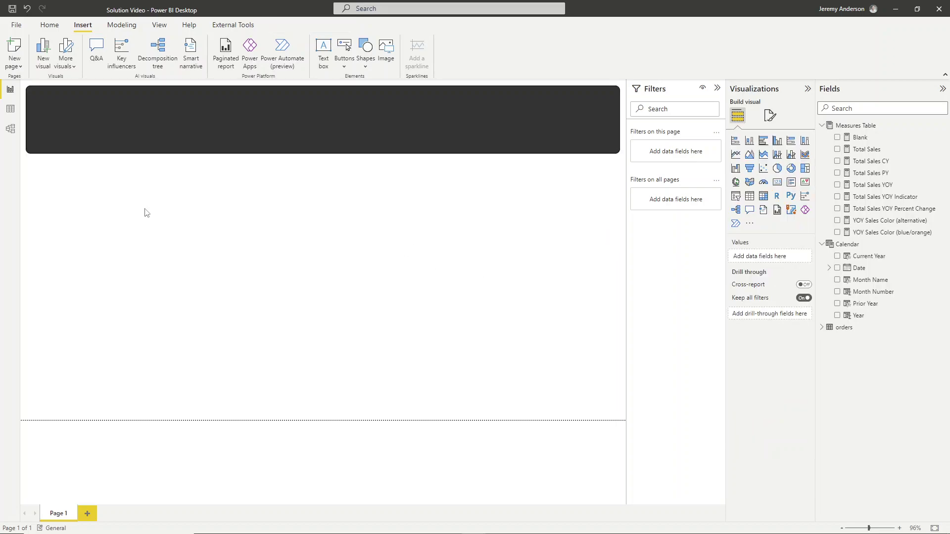
Step: Reduce the header banner's height slightly by raising its lower edge
click(283, 151)
drag(323, 154, 324, 142)
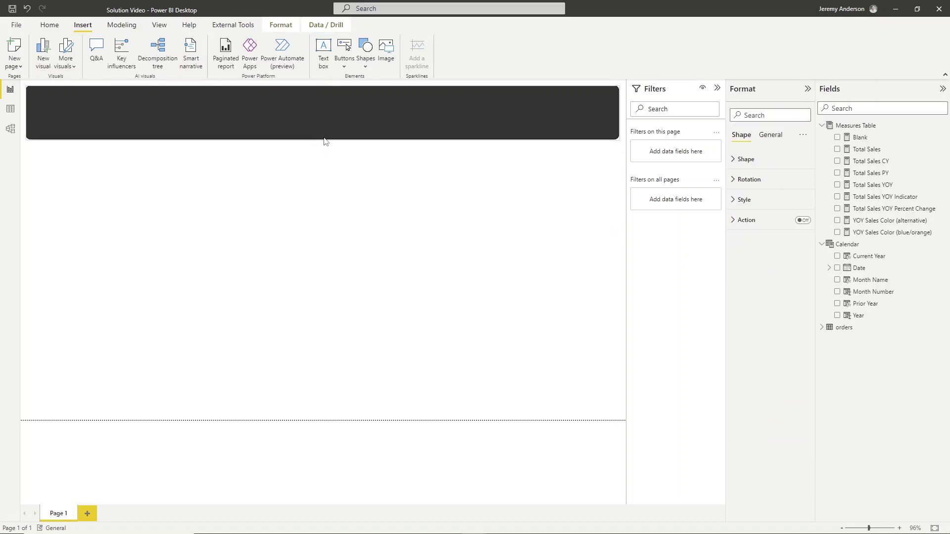
click(153, 208)
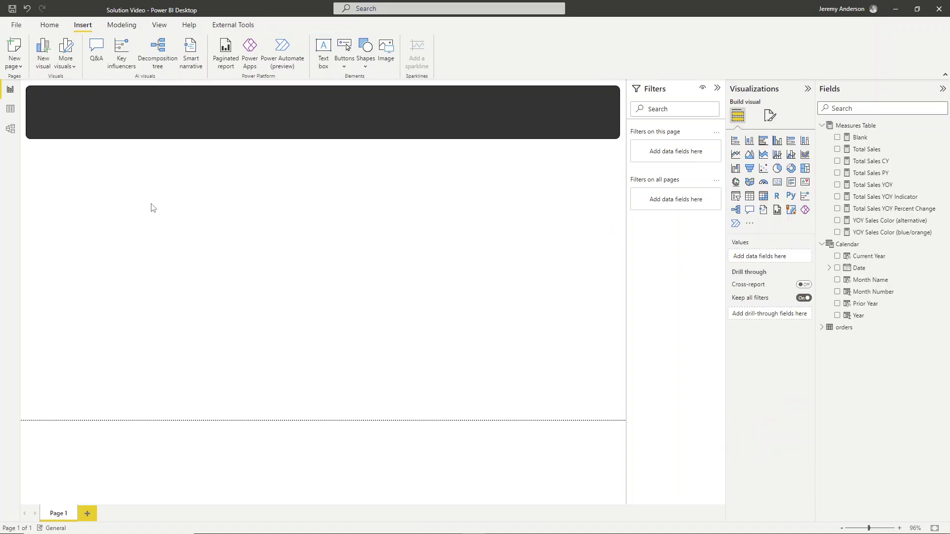
Step: Insert a text box about a third of the page wide, place it on the banner's left part and turn off its background
click(324, 52)
click(524, 225)
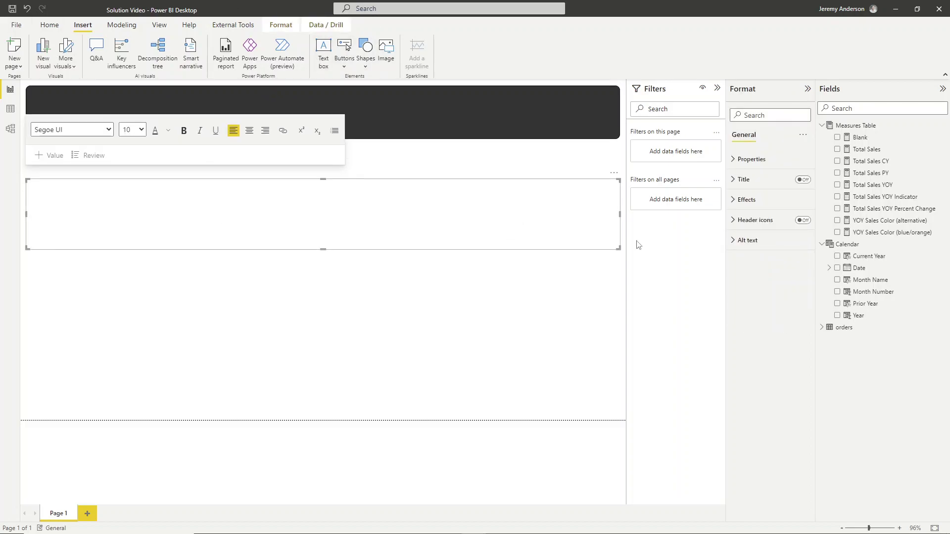
drag(618, 248, 229, 247)
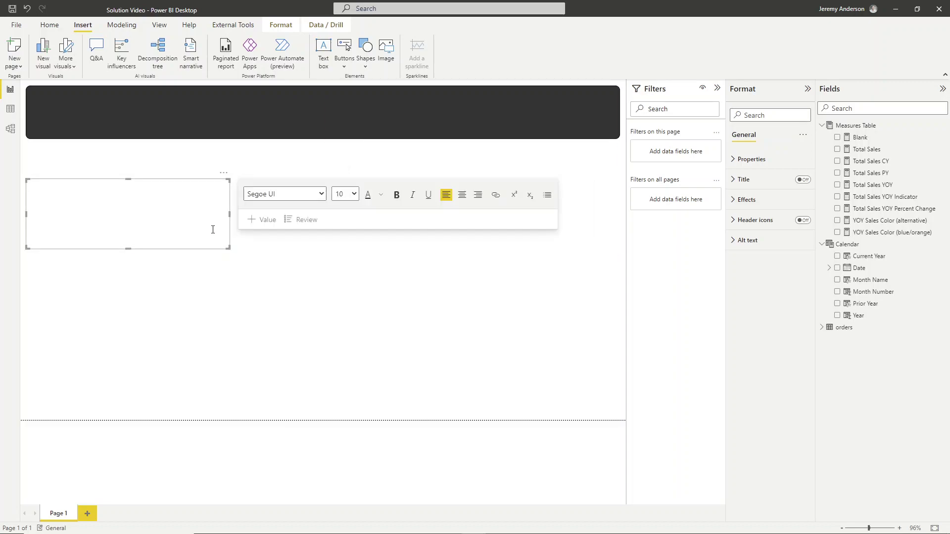
drag(128, 249, 133, 221)
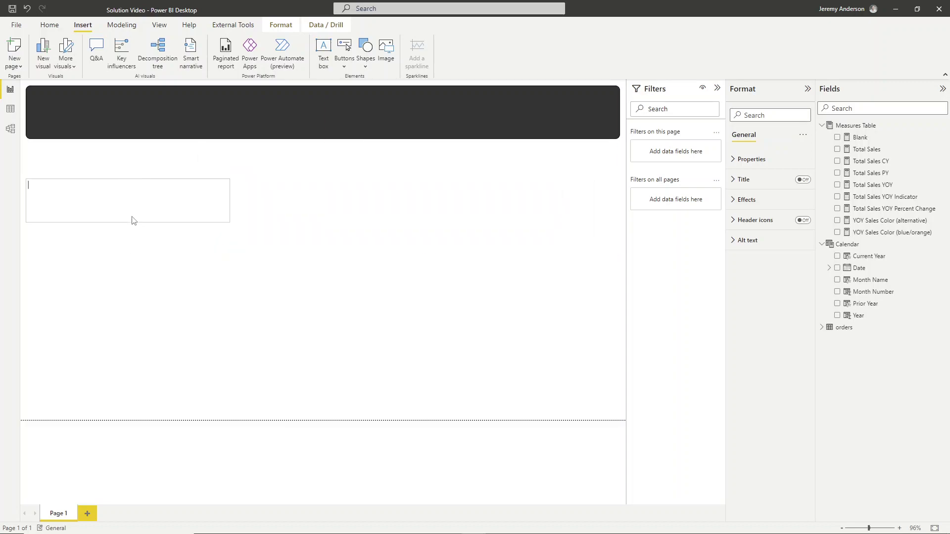
drag(224, 180, 236, 97)
click(742, 200)
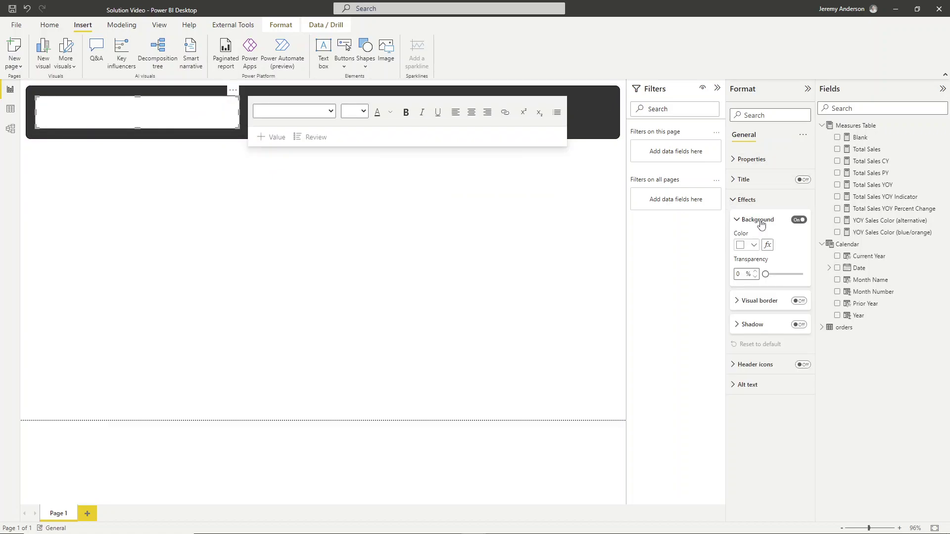
click(799, 220)
Step: Enter bold white "Workout Wednesday | 2022 | Week 43" with the white subtitle "Advanced Conditional Formatting" below, and enlarge the text box to fit
click(126, 104)
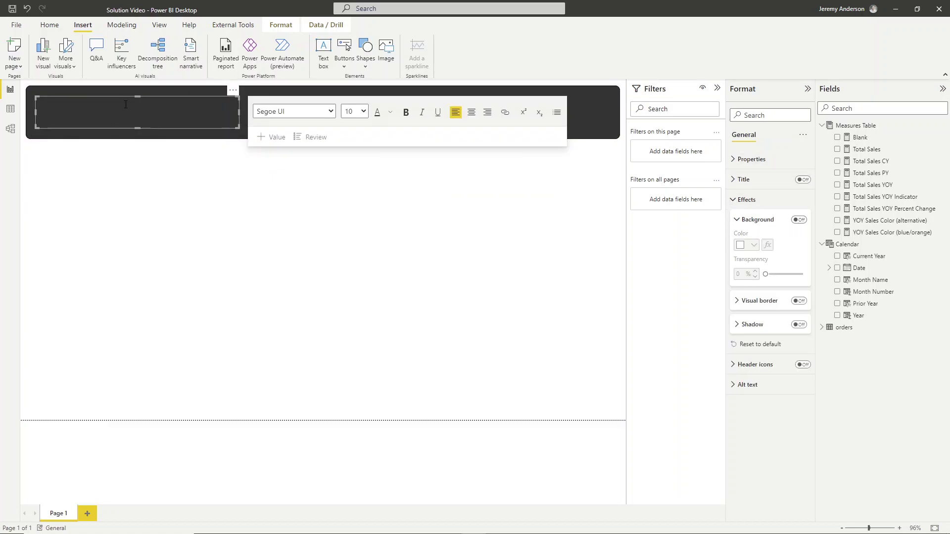
text(Workout Wednesday | 2022 | Week 43 Advanced Conditional Formatting)
drag(239, 128, 298, 138)
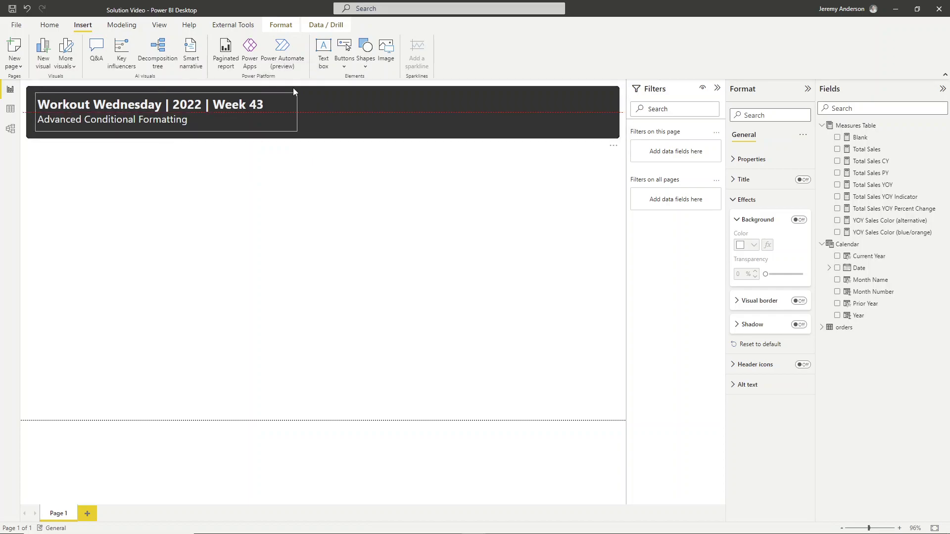
click(274, 169)
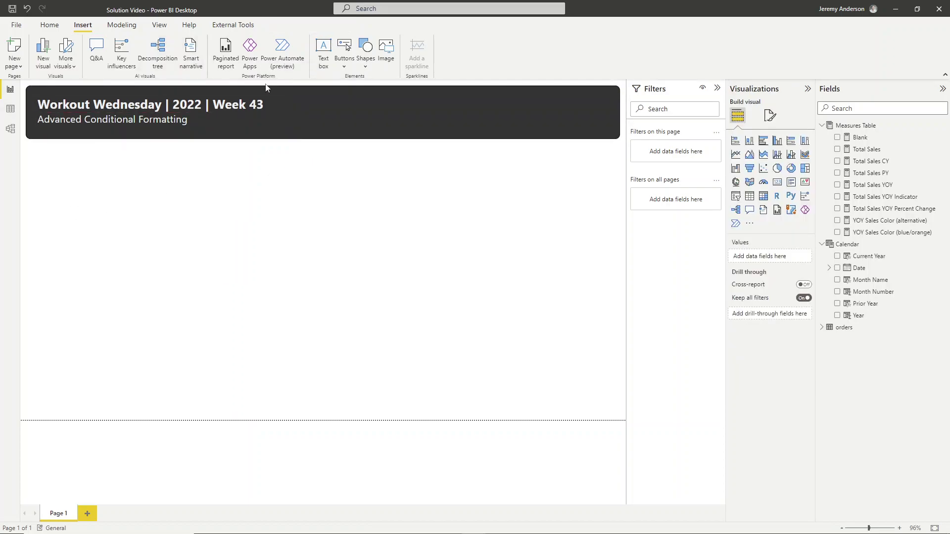
Step: Set the page's canvas background to #F2F2F2 with no transparency
click(769, 116)
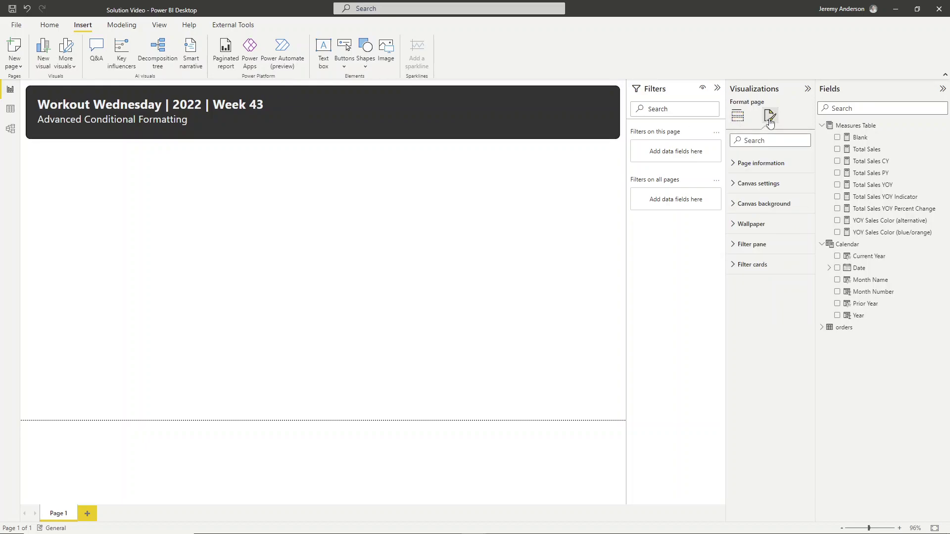
click(737, 204)
click(744, 233)
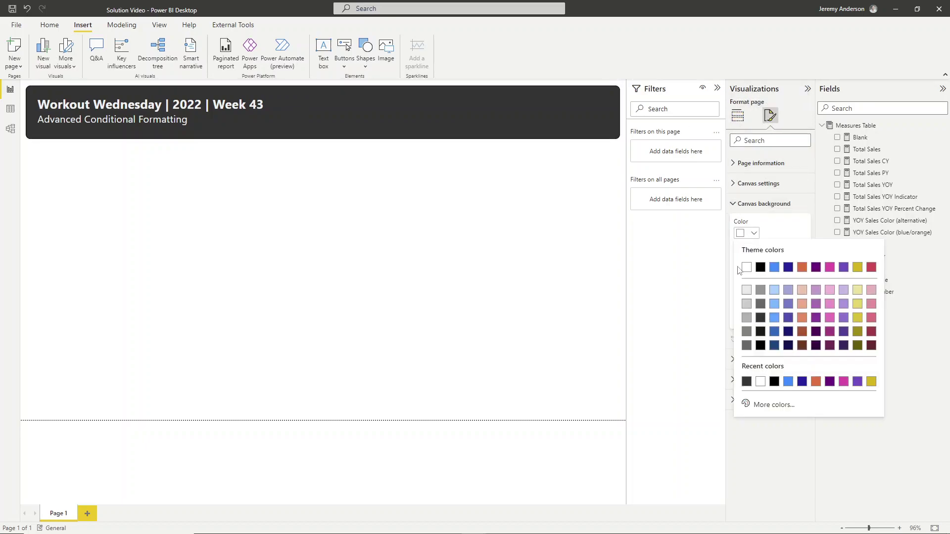
click(770, 403)
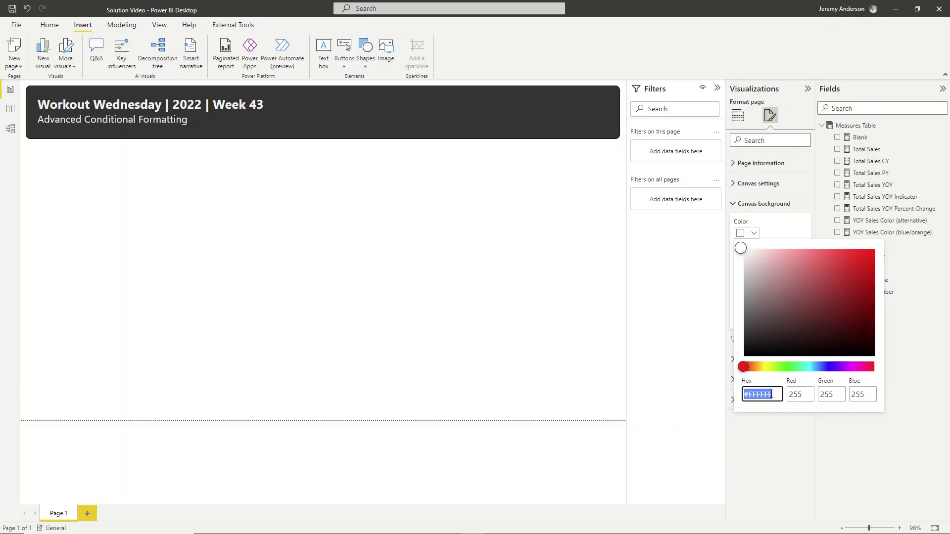
text(F2F2F2)
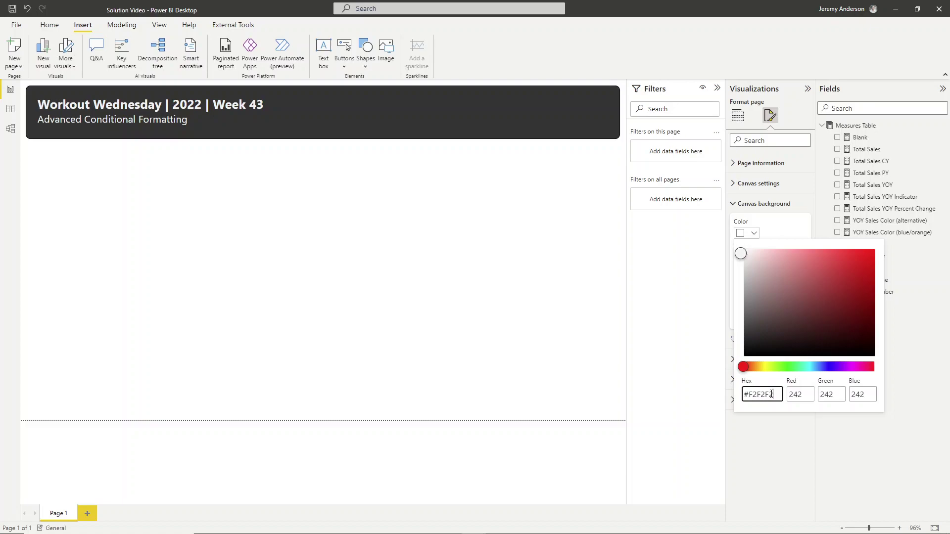
click(777, 435)
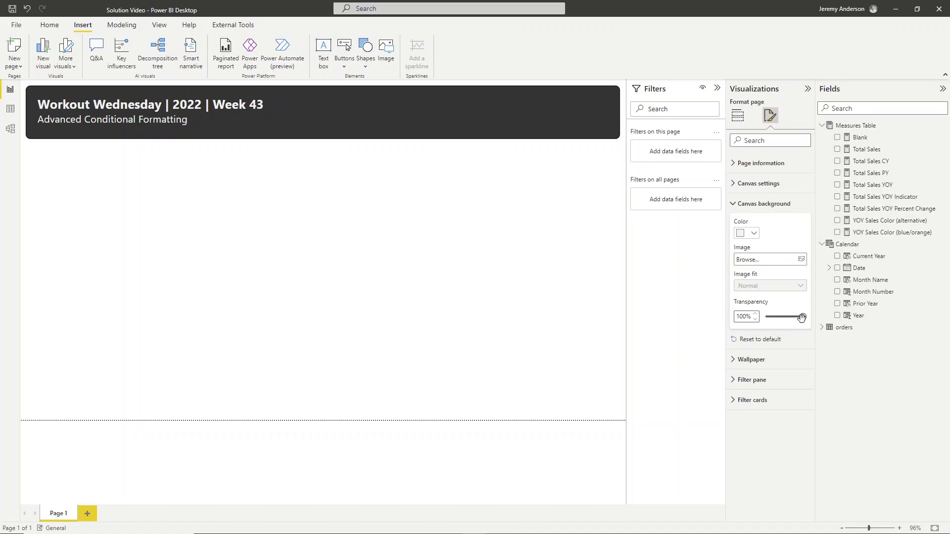
drag(803, 317, 765, 317)
click(275, 207)
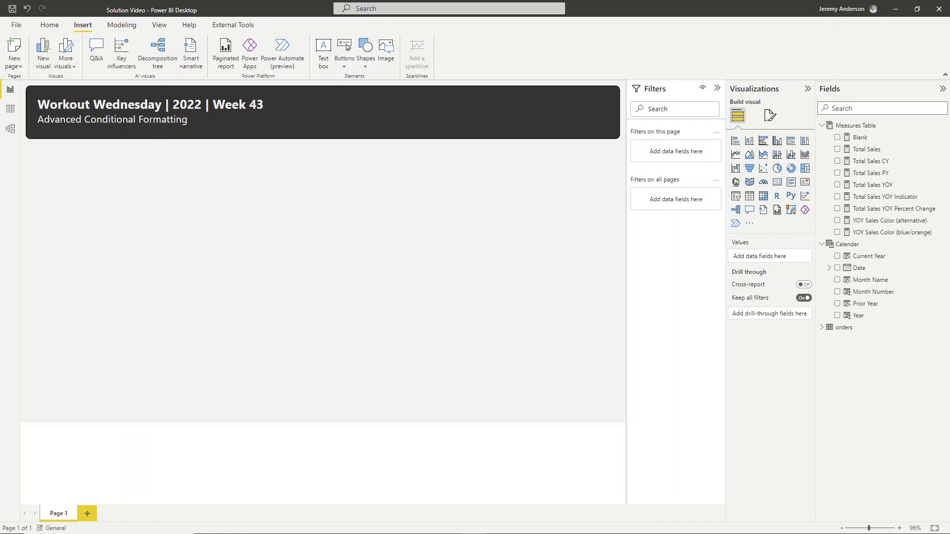
Step: Insert a second rectangle below the banner at the page's left edge and size it to about a third of the page width
click(365, 53)
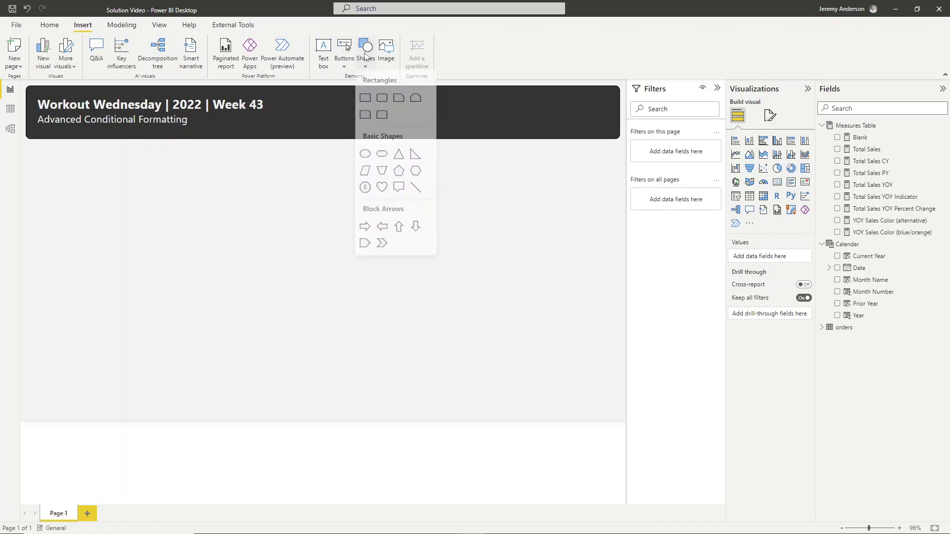
click(367, 102)
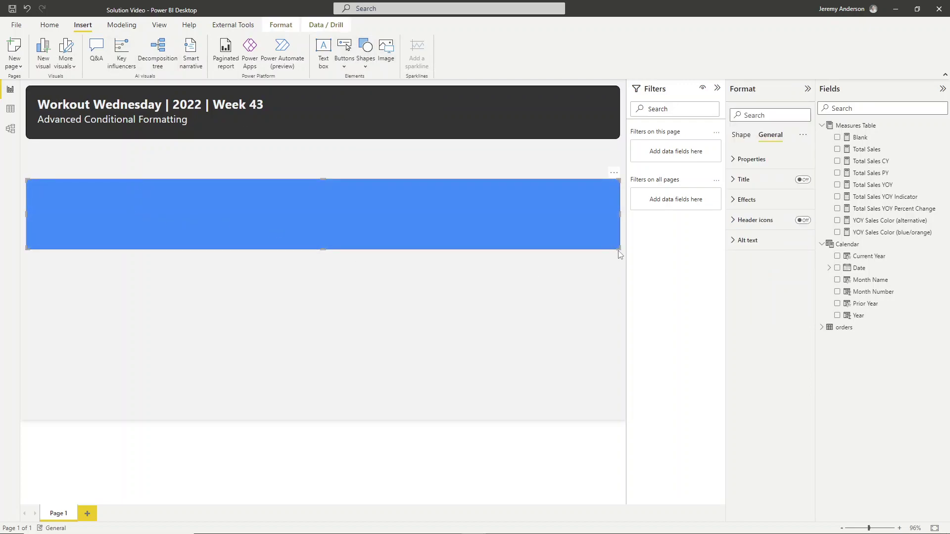
drag(615, 249, 148, 254)
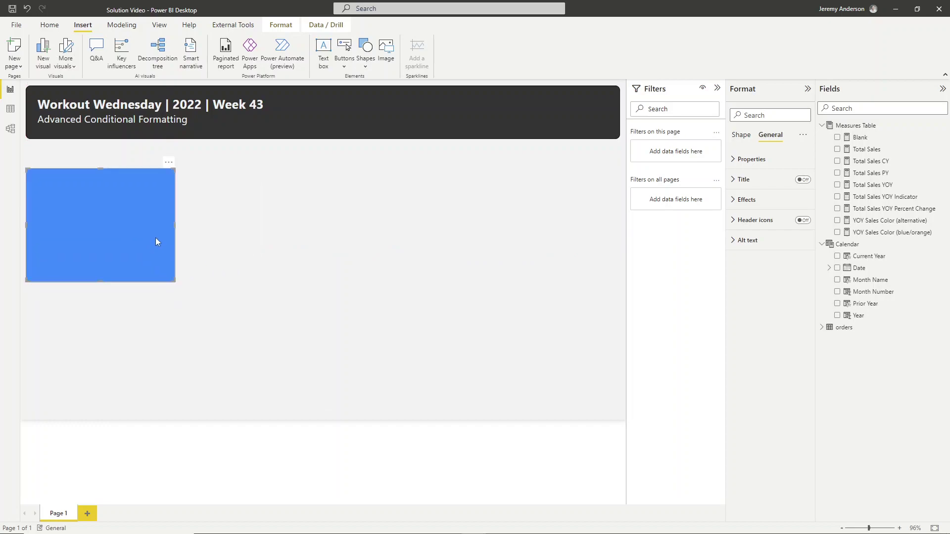
drag(172, 281, 222, 263)
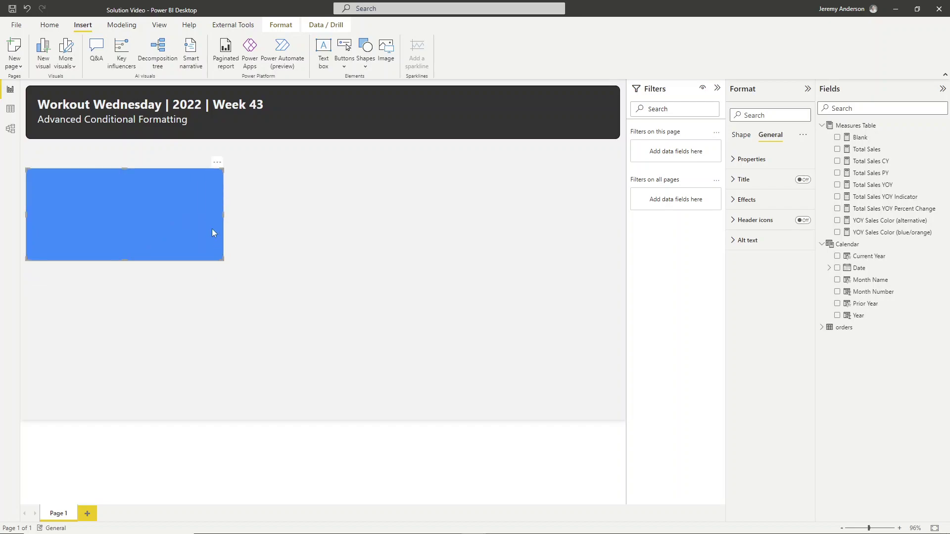
Step: Turn off the shape fill and shape border of the new rectangle below the banner
click(740, 136)
click(738, 199)
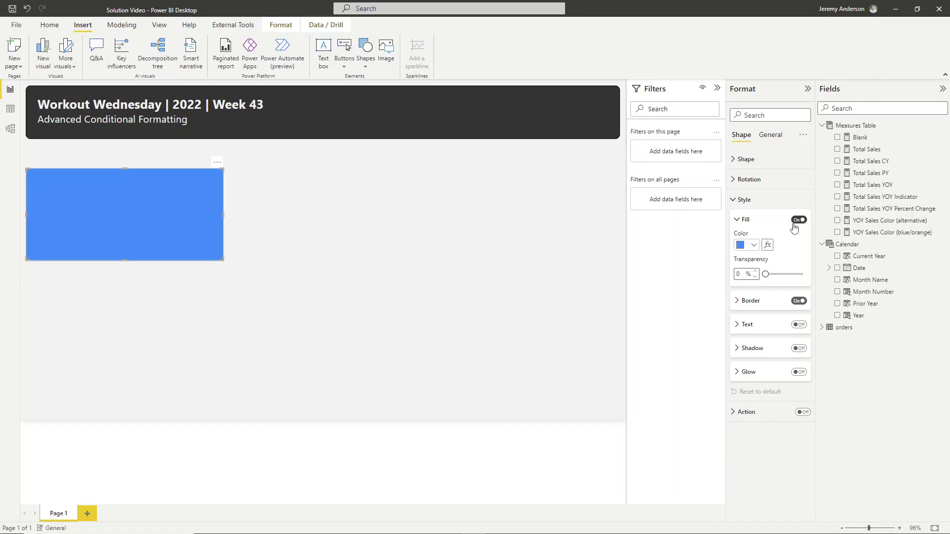
click(798, 219)
click(796, 301)
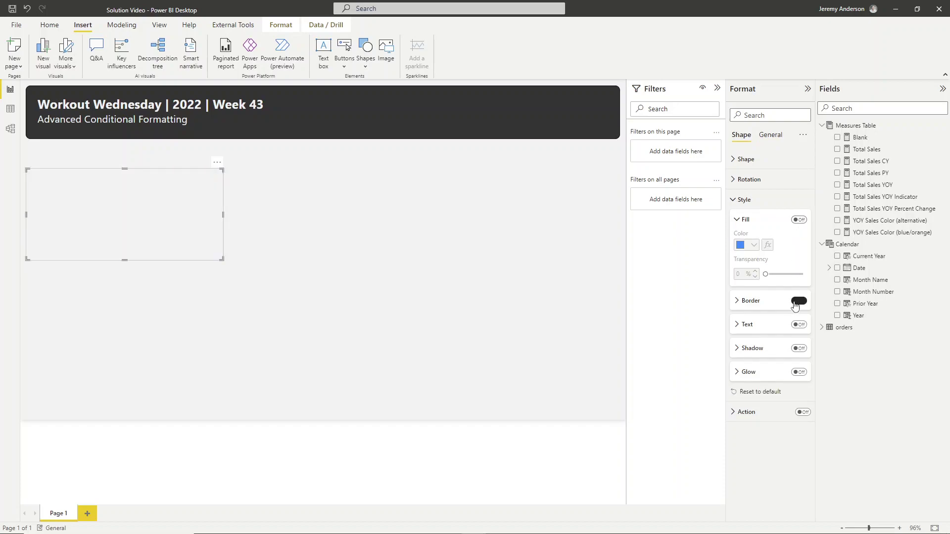
Step: Turn on the white background effect for the rectangle below the banner
click(769, 137)
click(732, 202)
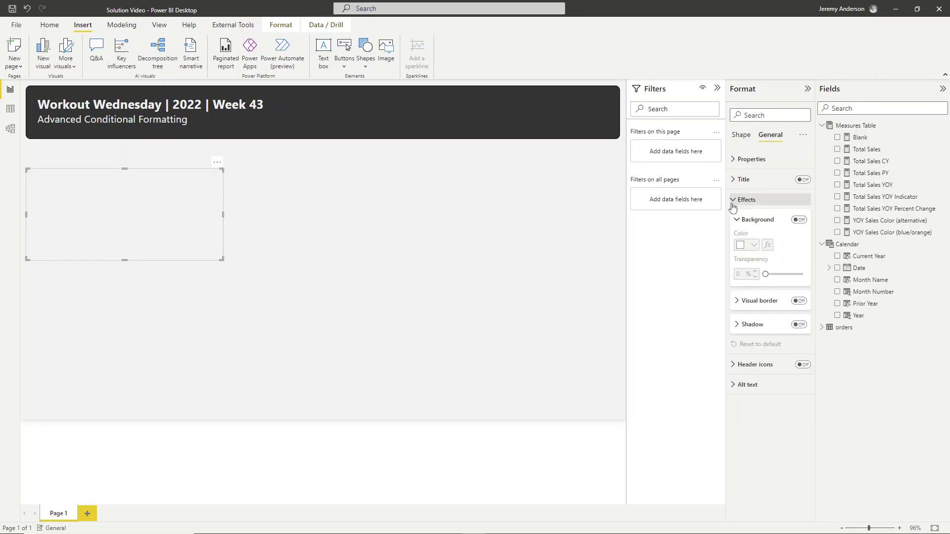
click(798, 220)
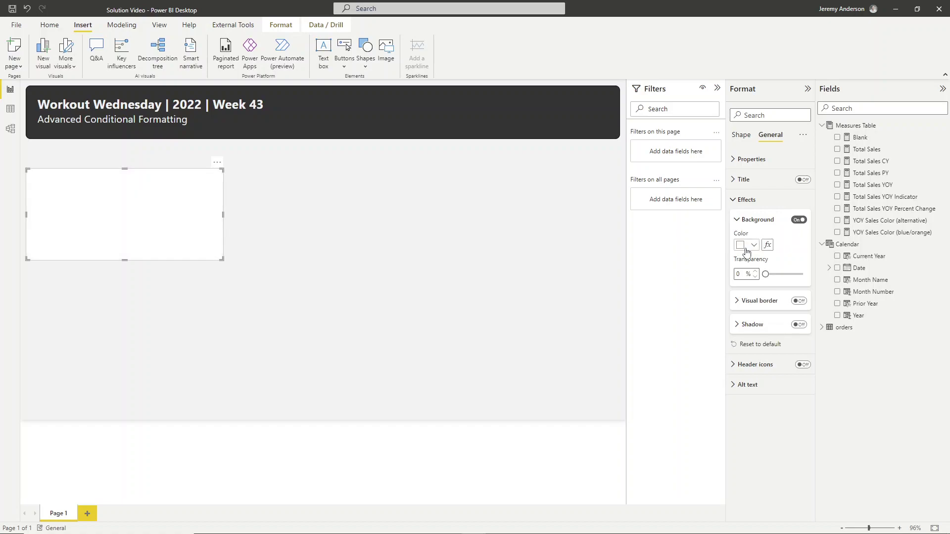
Step: Duplicate the white rectangle, place the copy directly below the original, and extend it down to just above the page's lower edge
drag(189, 220, 179, 338)
key(ctrl+c)
key(ctrl+v)
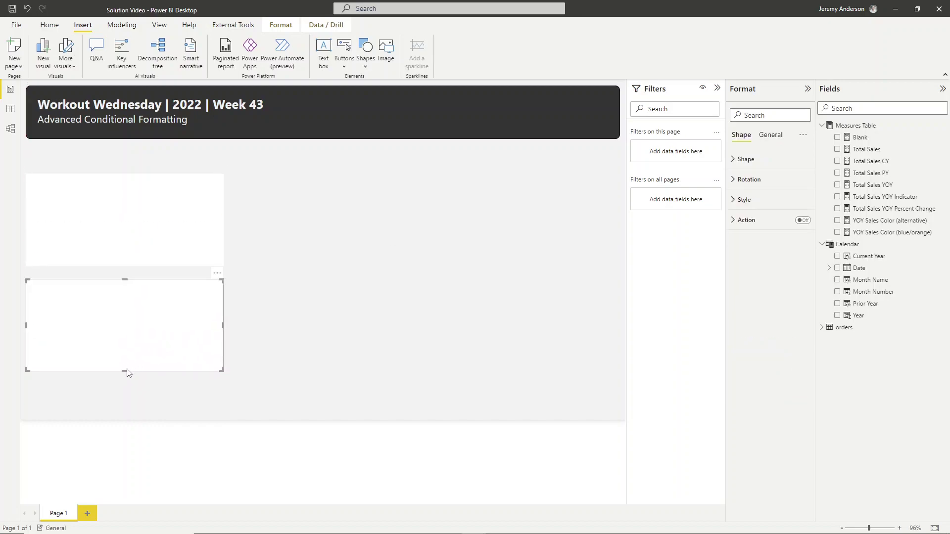
drag(127, 372, 124, 404)
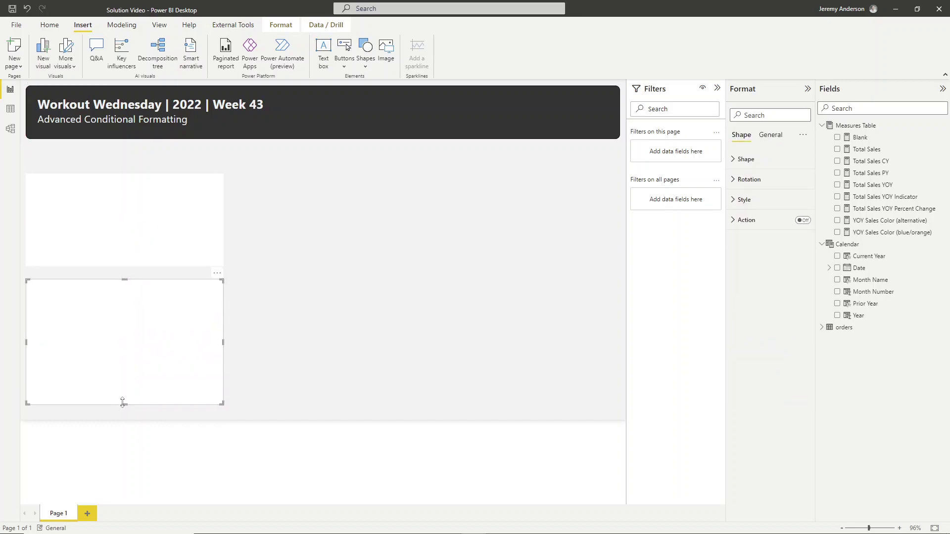
Step: Give the upper white rectangle a white visual border with 10 px rounded corners
click(164, 222)
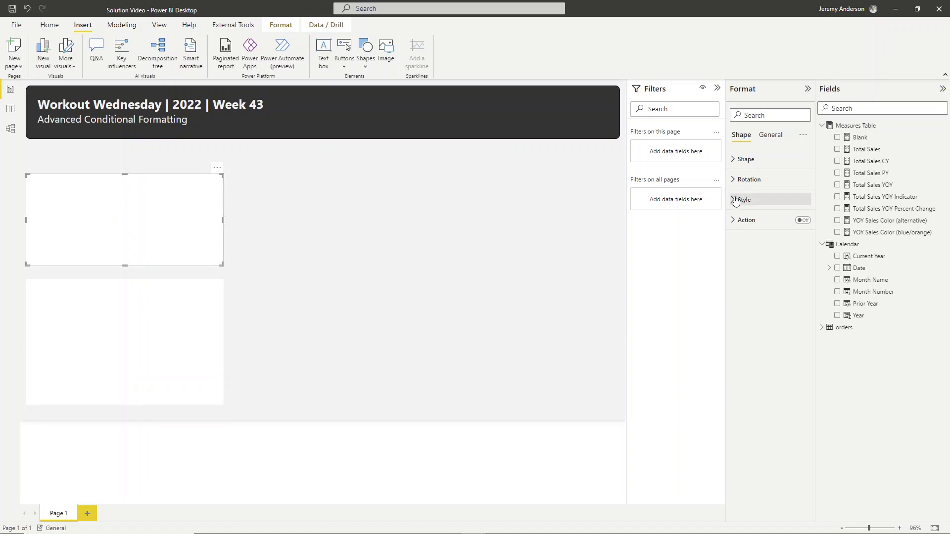
click(766, 138)
click(746, 199)
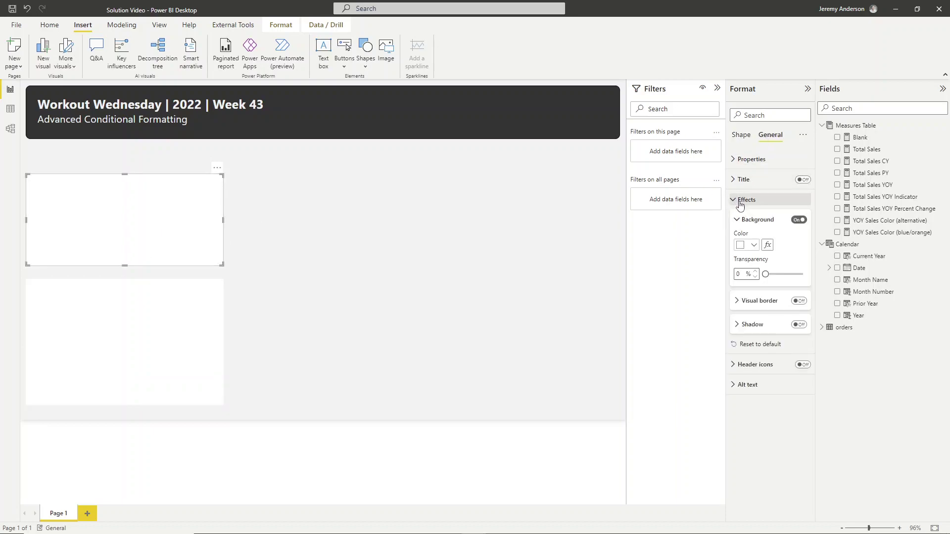
click(799, 300)
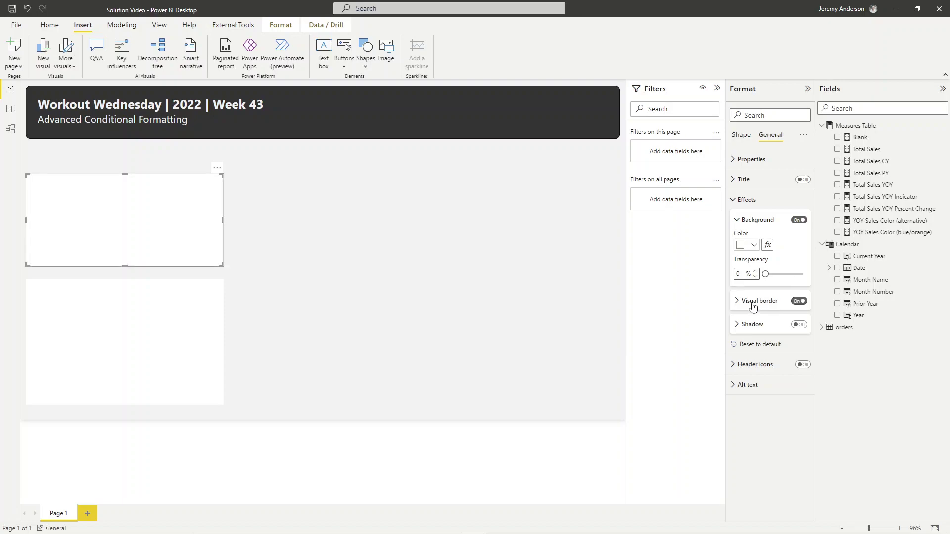
click(737, 301)
click(746, 327)
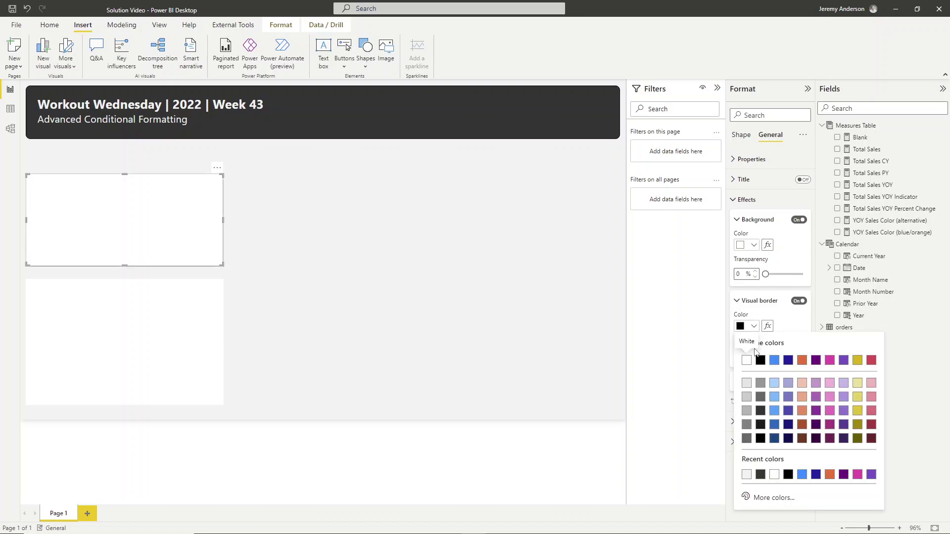
click(747, 362)
click(733, 355)
text(1)
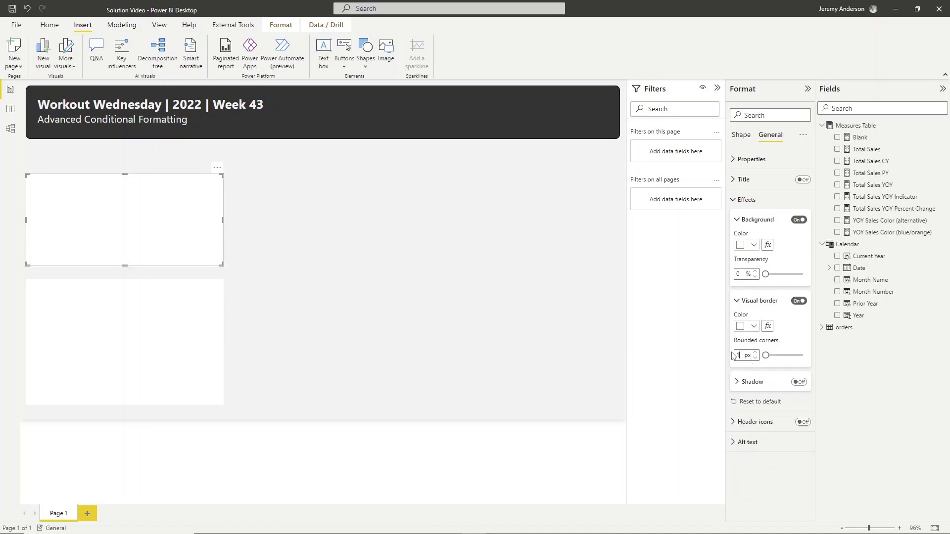
text(0)
Step: Give the lower white rectangle a white visual border with 10 px rounded corners
click(127, 329)
click(799, 301)
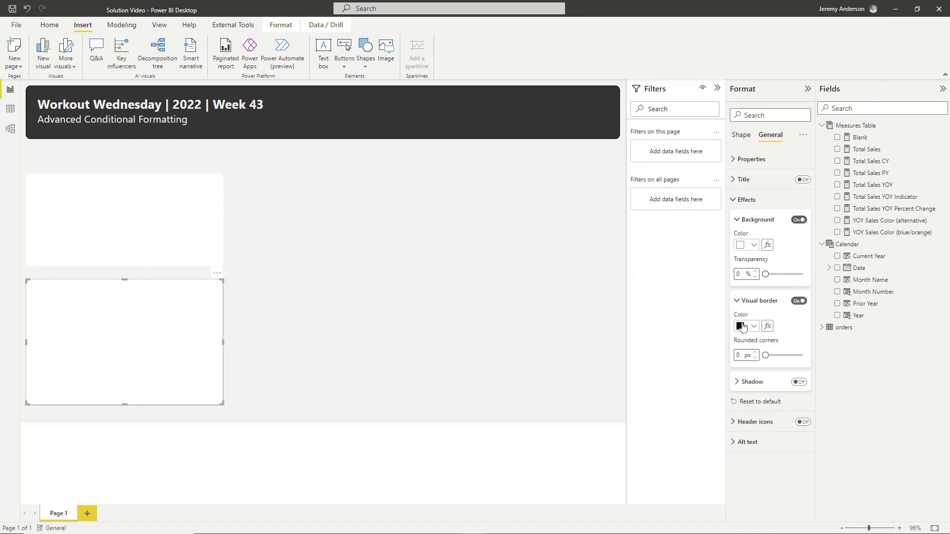
click(747, 327)
click(746, 361)
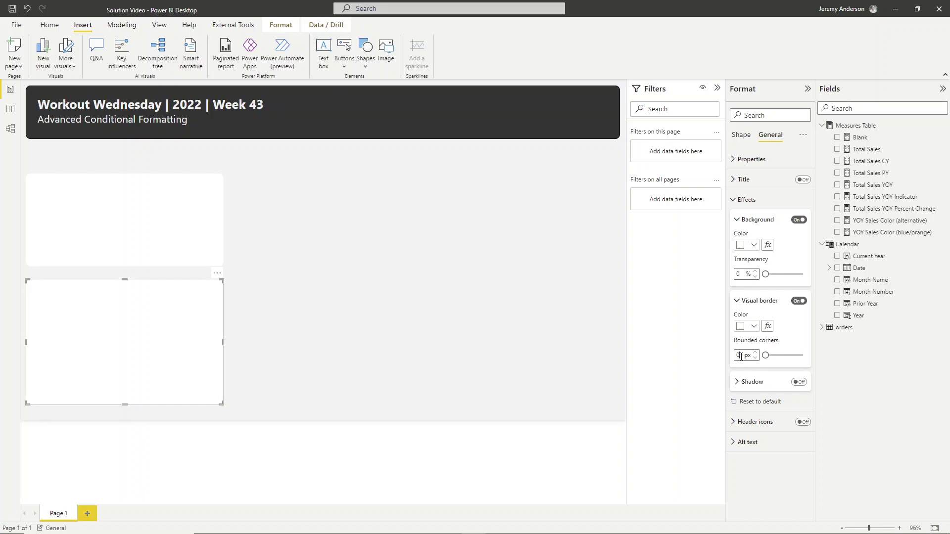
text(10)
click(476, 338)
Step: Duplicate the lower white rectangle and enlarge the copy to fill the area beside both rectangles, up to the banner's right edge
click(150, 359)
key(ctrl+c)
key(ctrl+v)
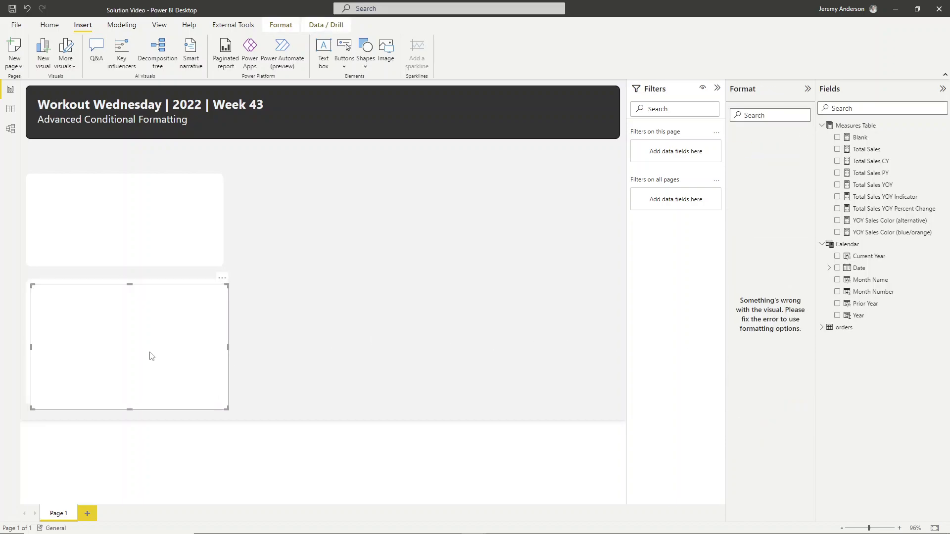
drag(148, 354, 360, 239)
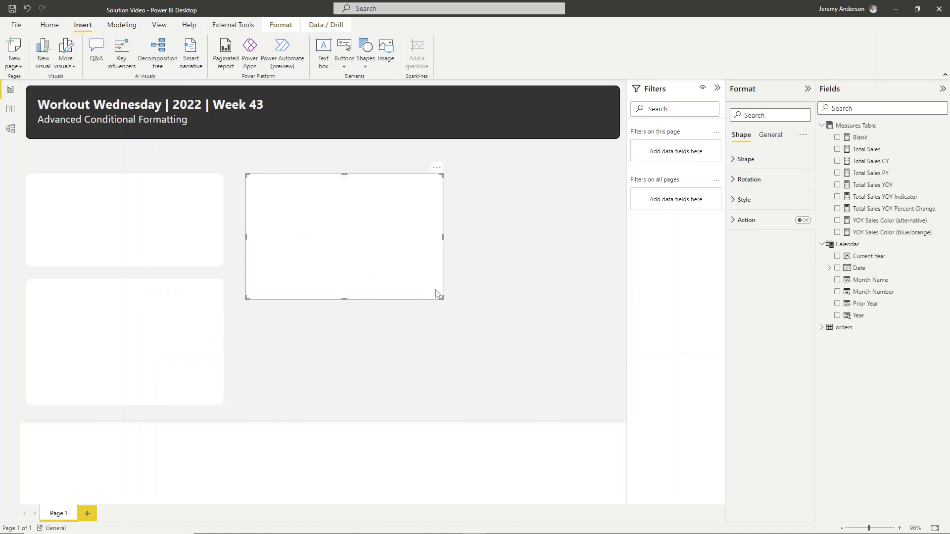
drag(443, 298, 619, 405)
drag(246, 289, 237, 289)
click(228, 284)
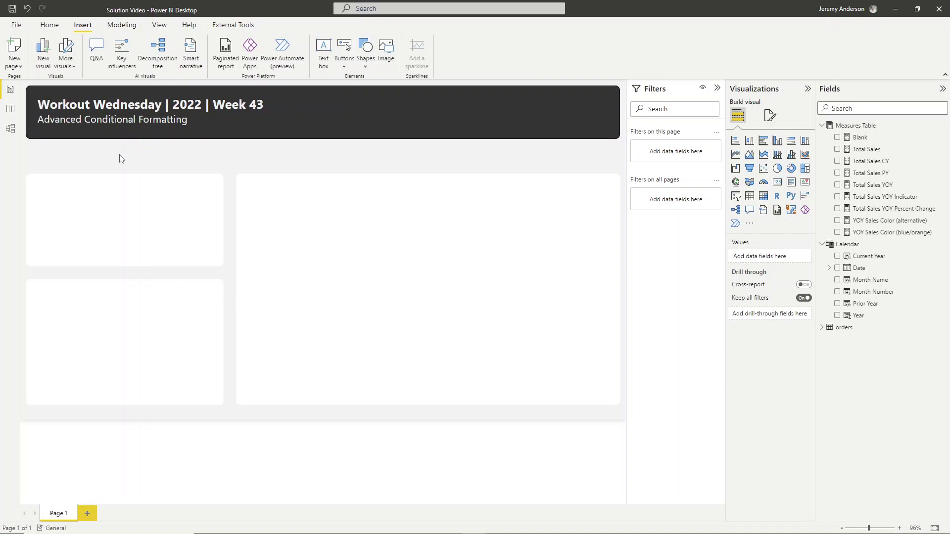
Step: Insert a text box below the banner, reduce it to a single-line height, and enter "Sales Report" in it
click(324, 55)
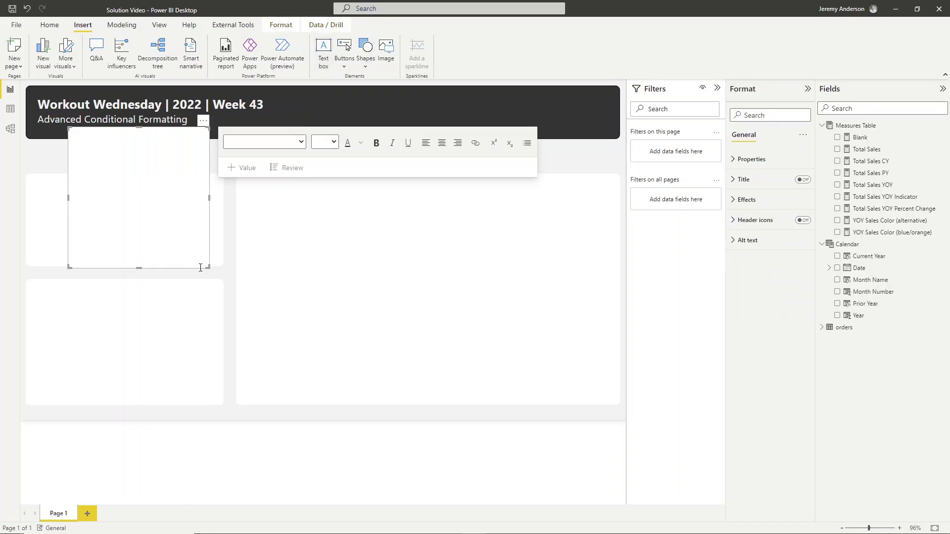
drag(208, 266, 230, 161)
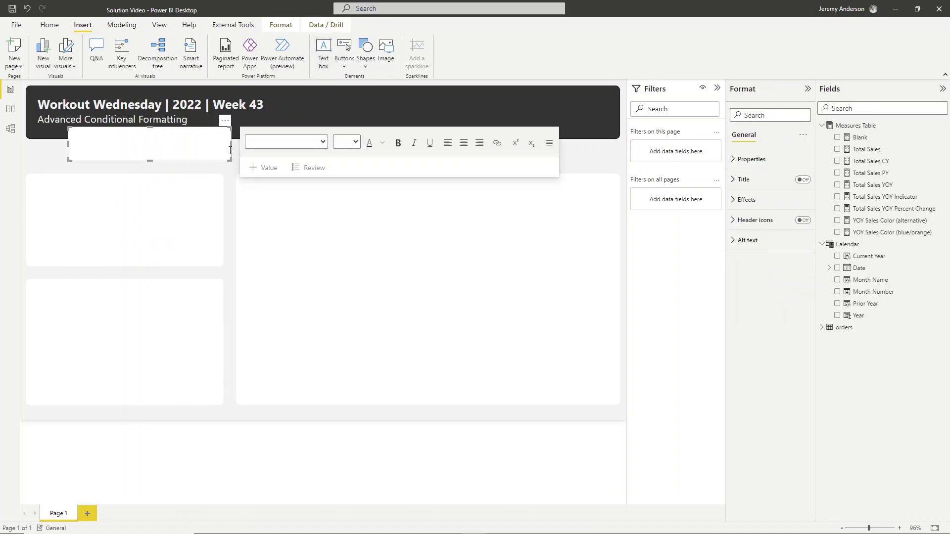
click(213, 145)
text(Sales Report)
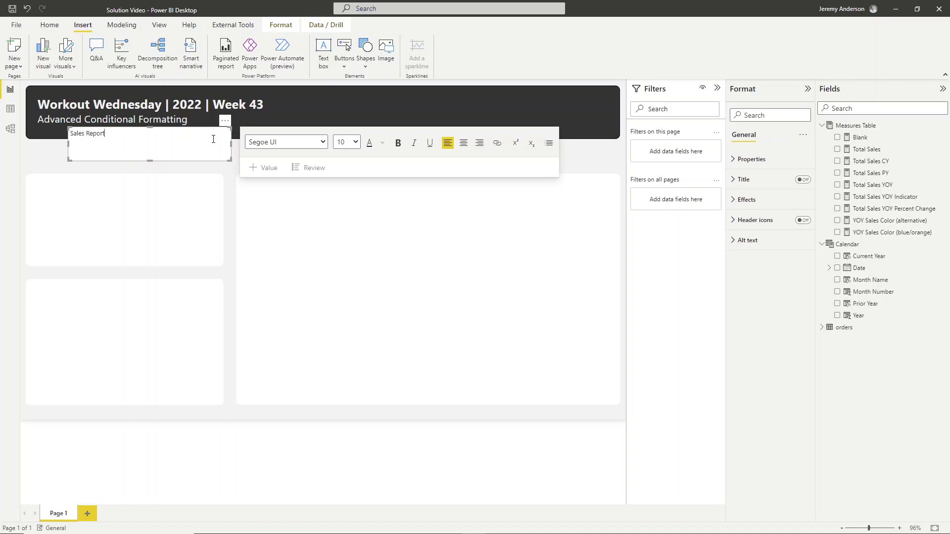
Step: Format the "Sales Report" text as bold with font size 20
drag(70, 134, 161, 138)
click(352, 142)
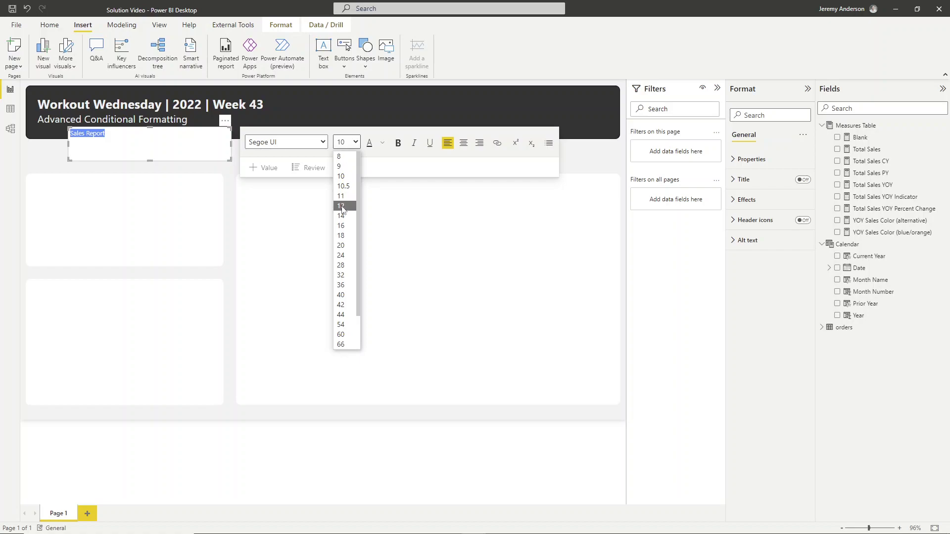
click(347, 246)
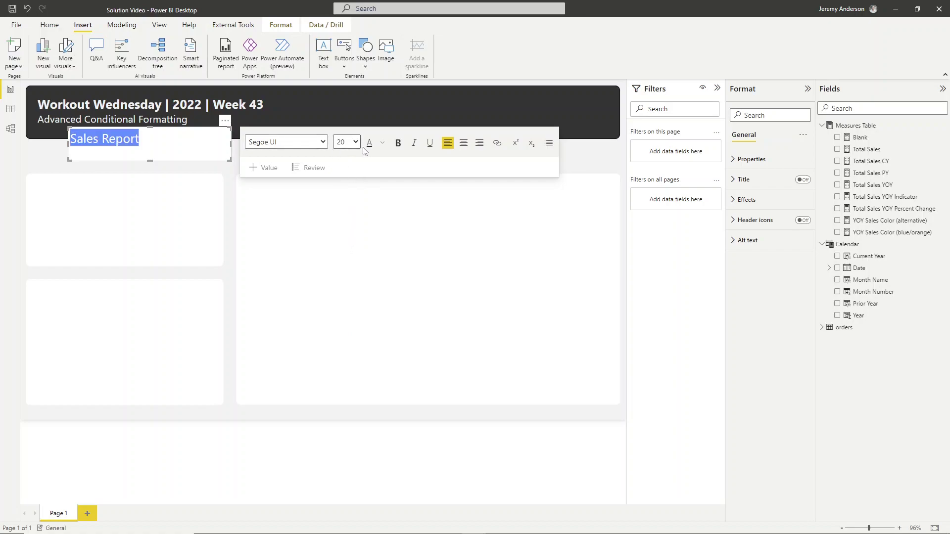
click(400, 147)
Step: Turn off the "Sales Report" text box's background and fit it between the banner and the upper-left rectangle, aligned with their left edges
click(742, 199)
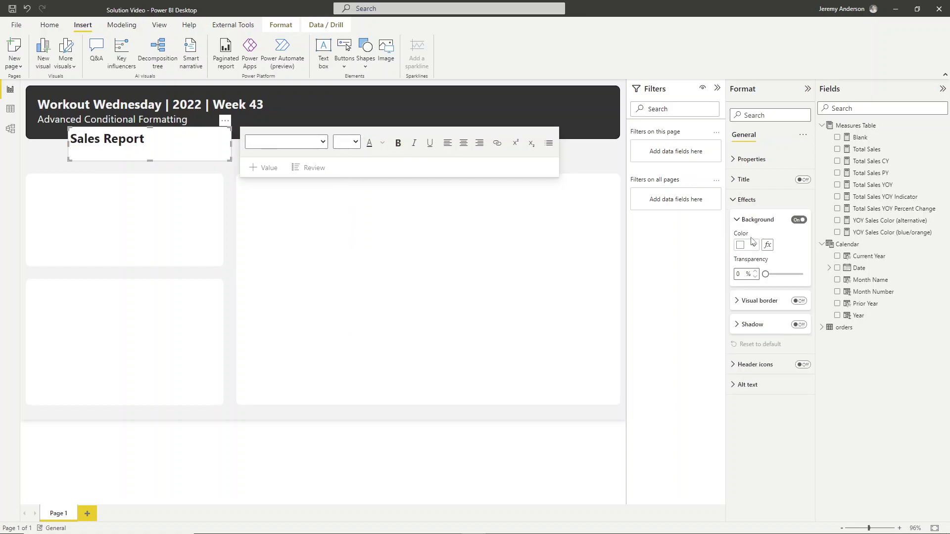
click(225, 147)
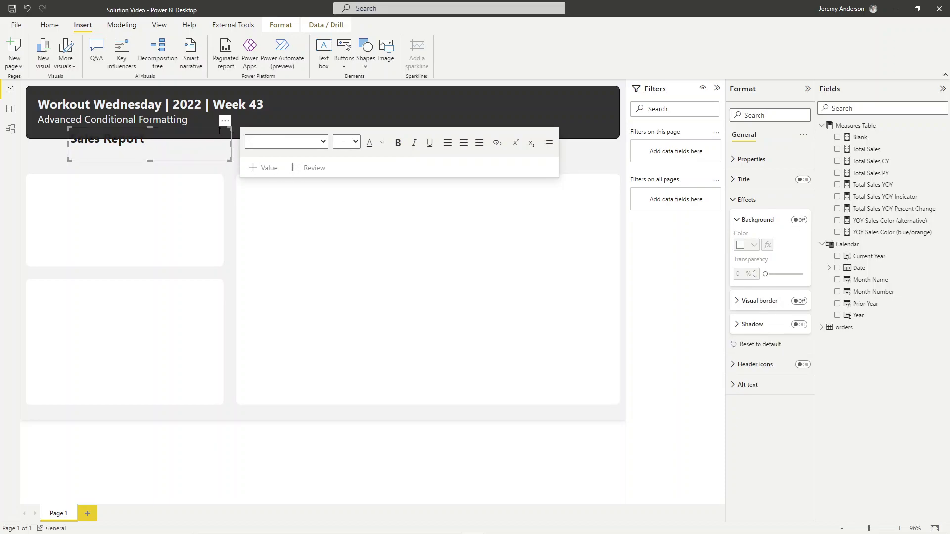
click(231, 164)
click(226, 159)
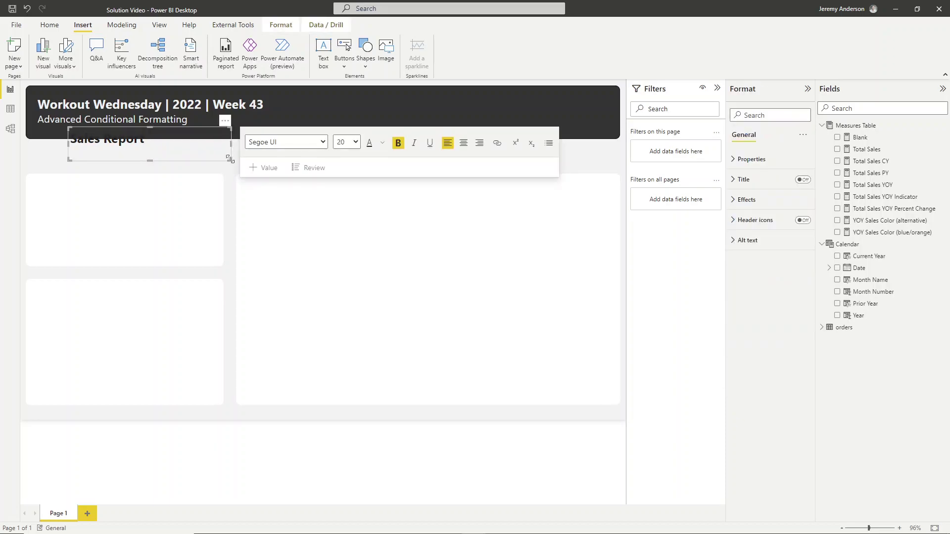
drag(230, 159, 175, 155)
drag(168, 122, 128, 137)
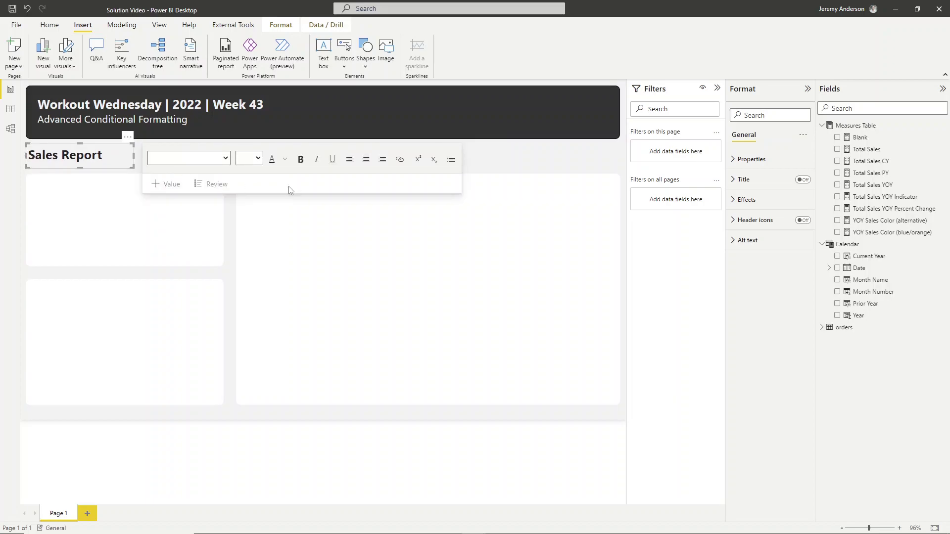
click(230, 233)
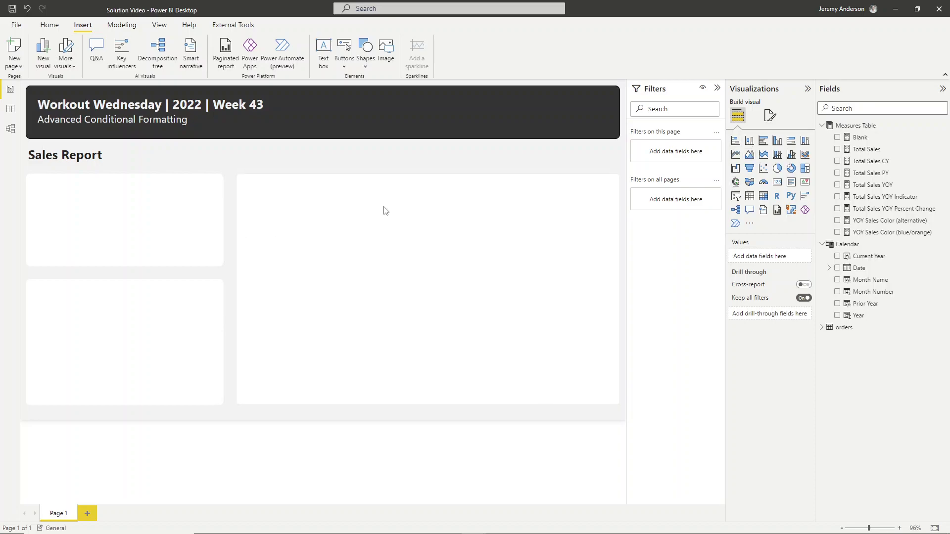
Step: Insert a Card visual and shrink it to fit in the upper-left corner of the upper-left white rectangle
click(777, 185)
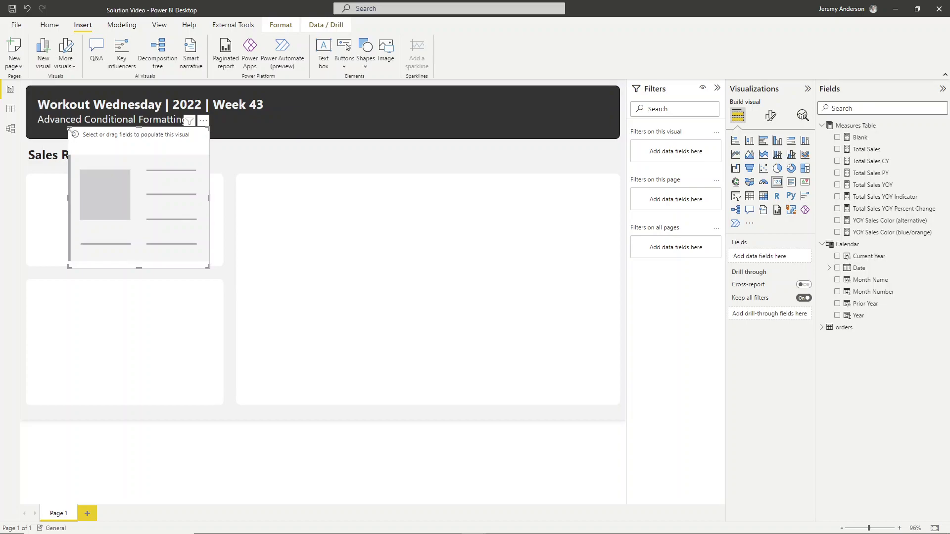
drag(69, 128, 30, 182)
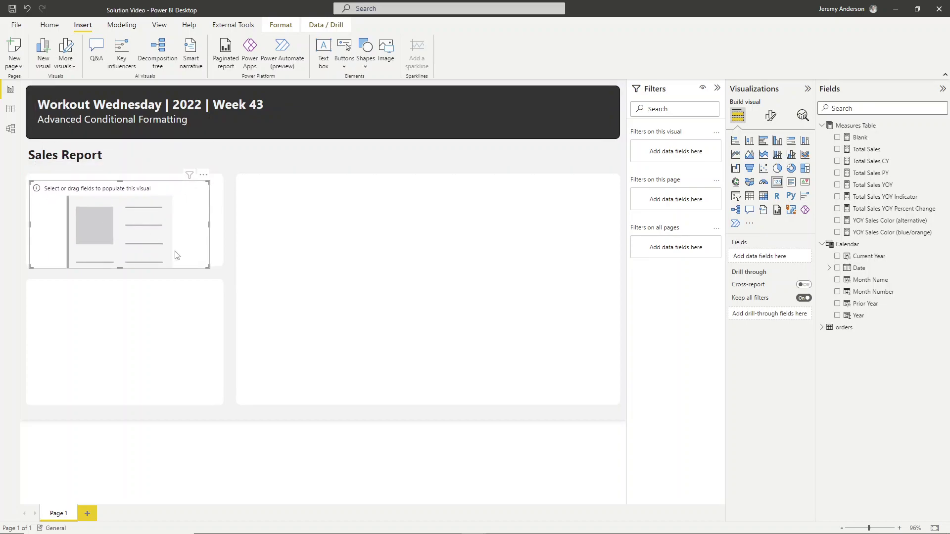
drag(208, 267, 146, 215)
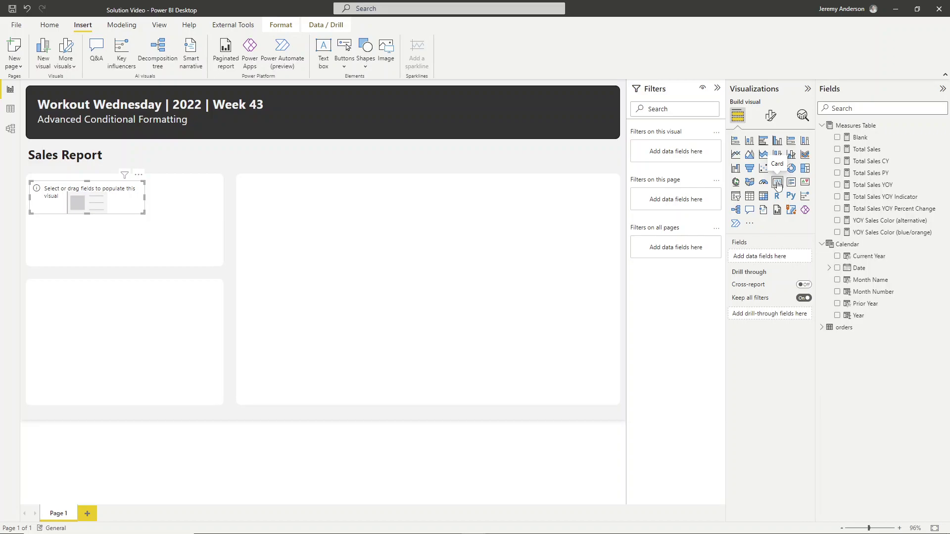
Step: Add the Blank measure to the card visual and turn off its category label
drag(861, 137, 88, 234)
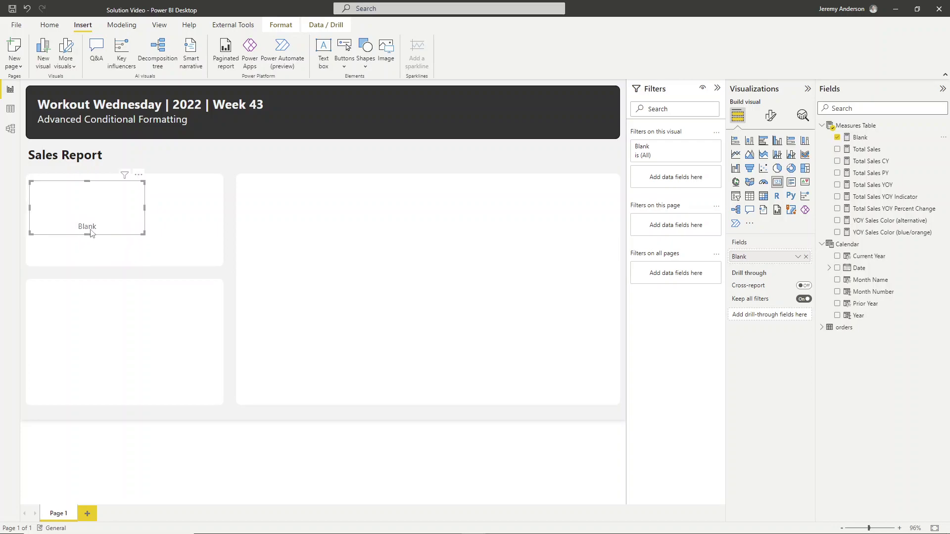
click(769, 118)
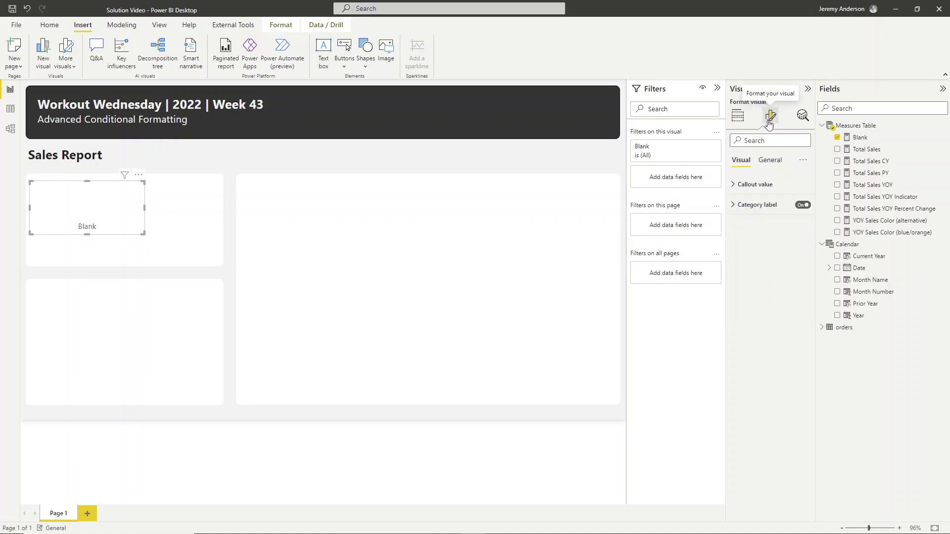
click(801, 206)
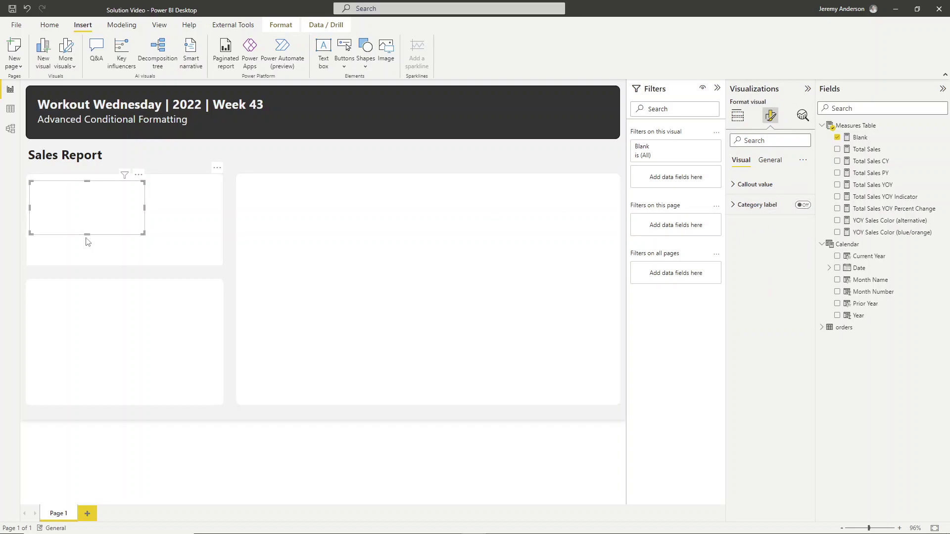
right_click(91, 215)
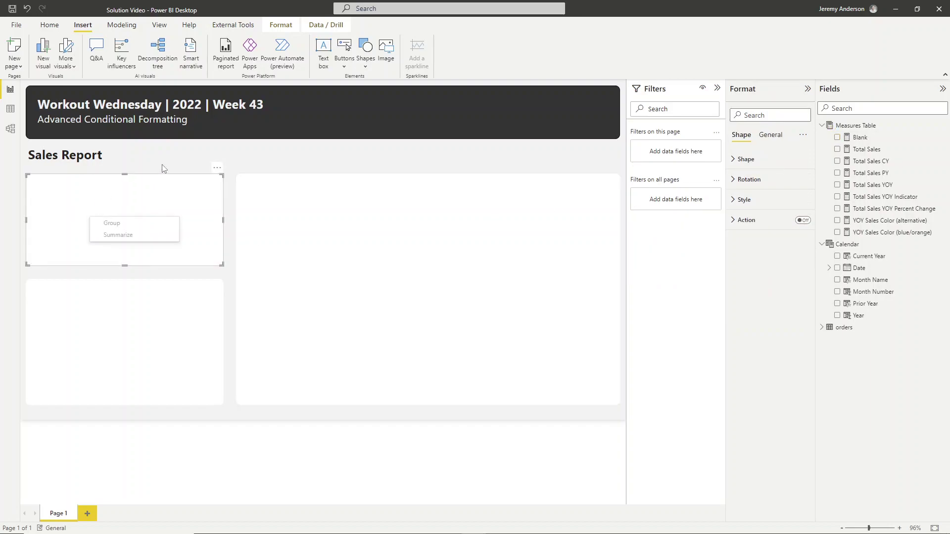
click(91, 213)
click(99, 218)
click(137, 231)
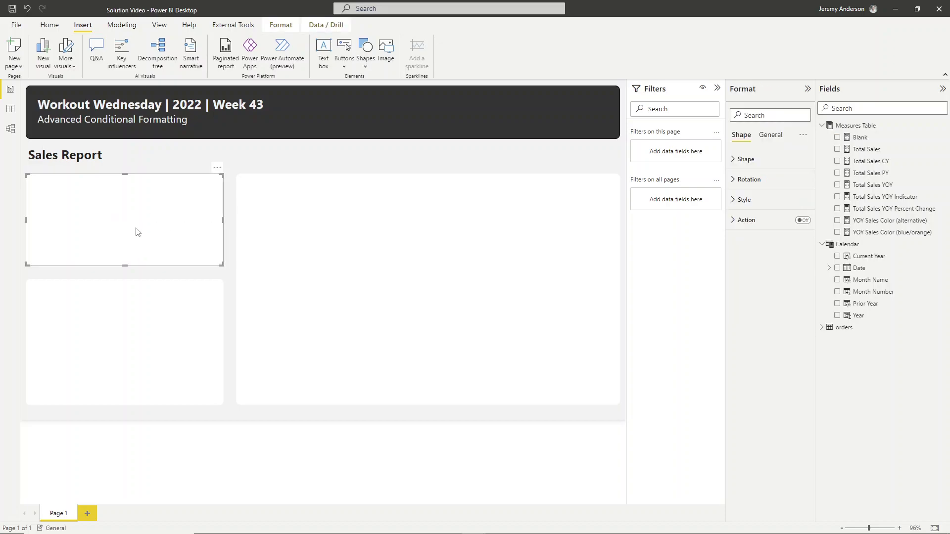
click(230, 218)
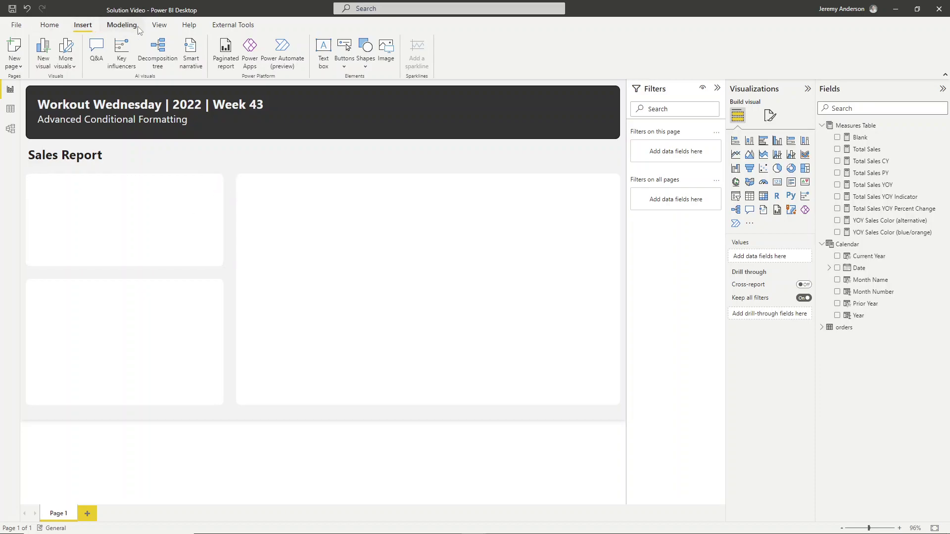
Step: Turn on the blank card's title, set its text to "Current Year Sales" and its font size to 16
click(156, 29)
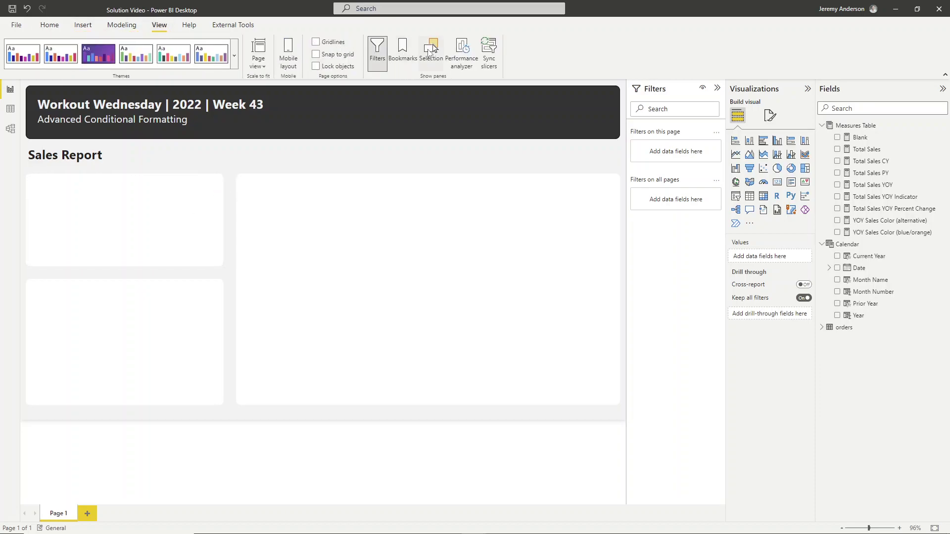
click(432, 48)
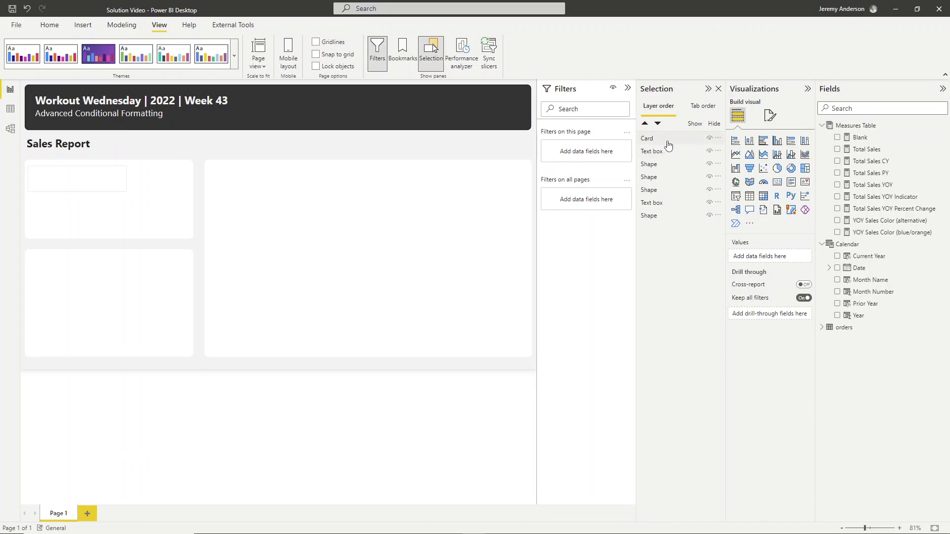
click(667, 142)
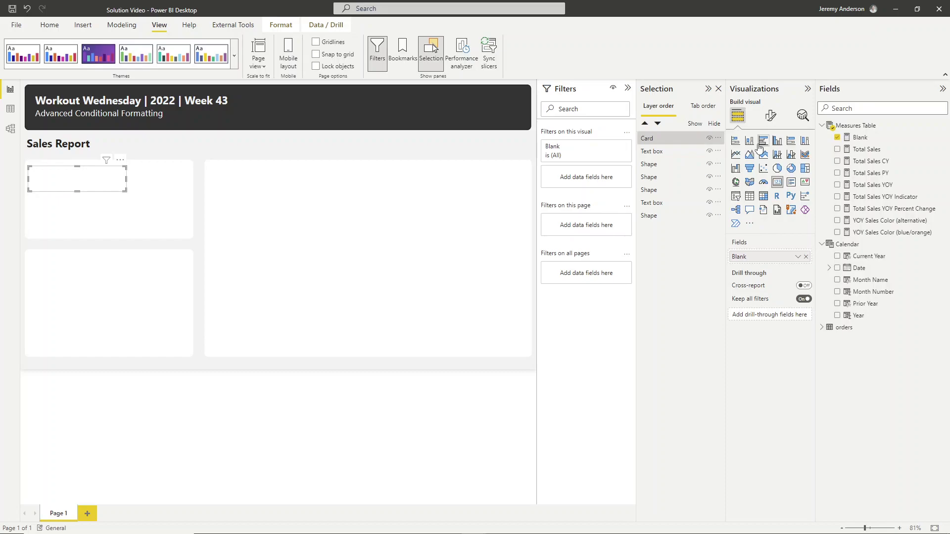
click(770, 116)
click(768, 167)
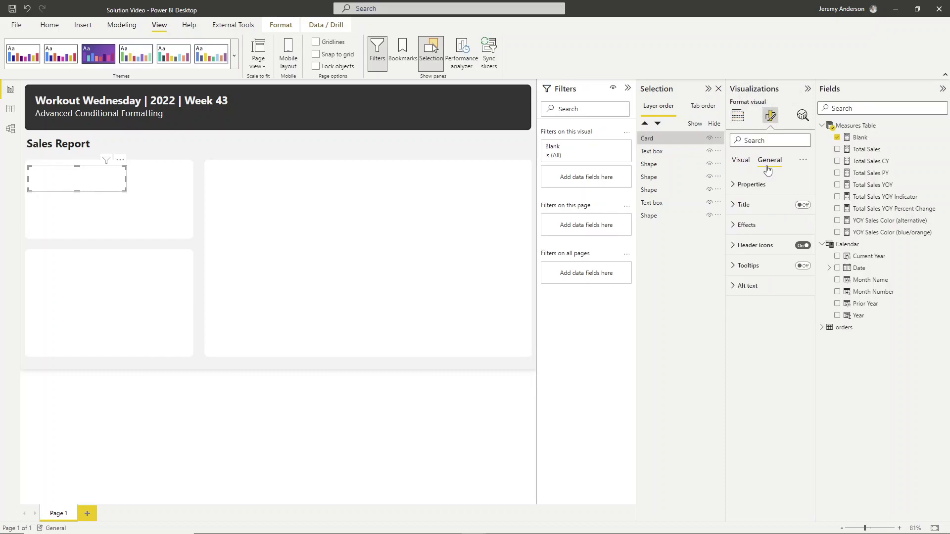
click(742, 205)
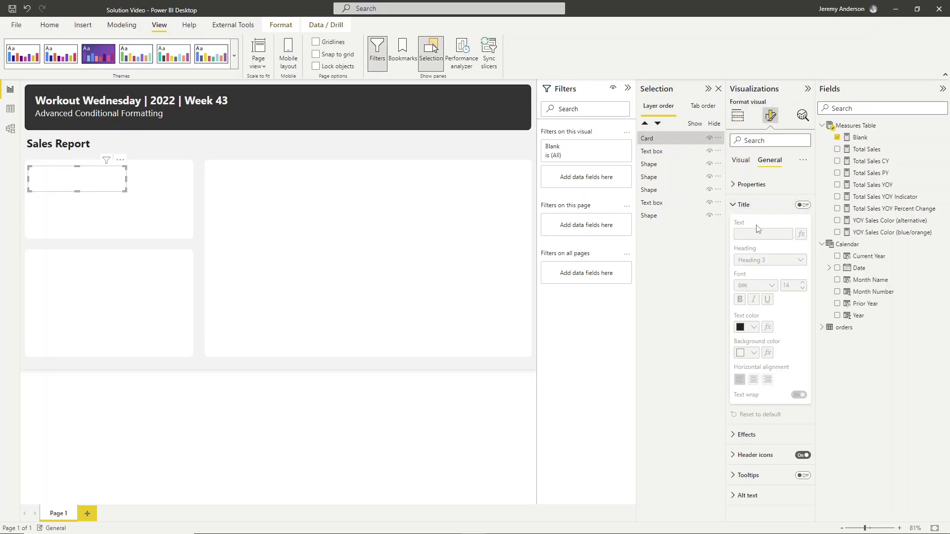
click(802, 205)
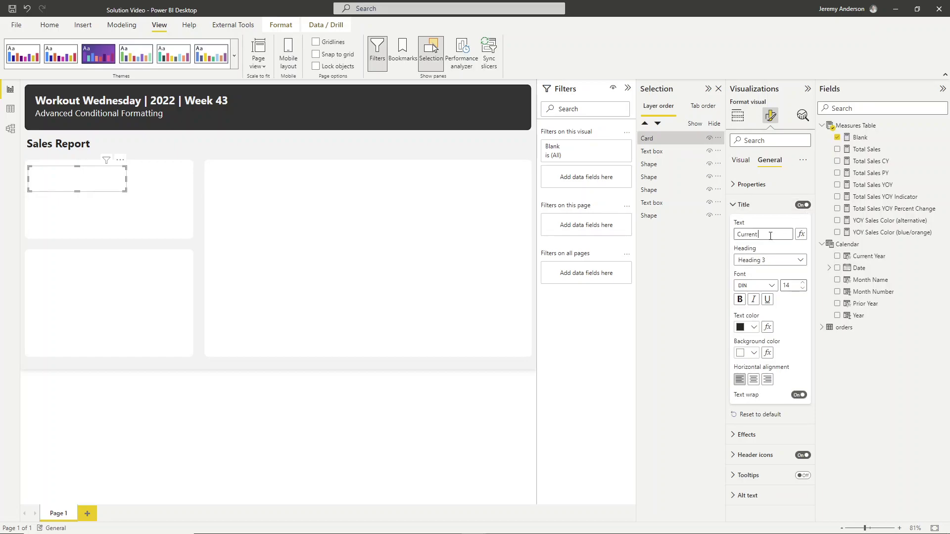
key(Return)
double_click(792, 285)
text(16)
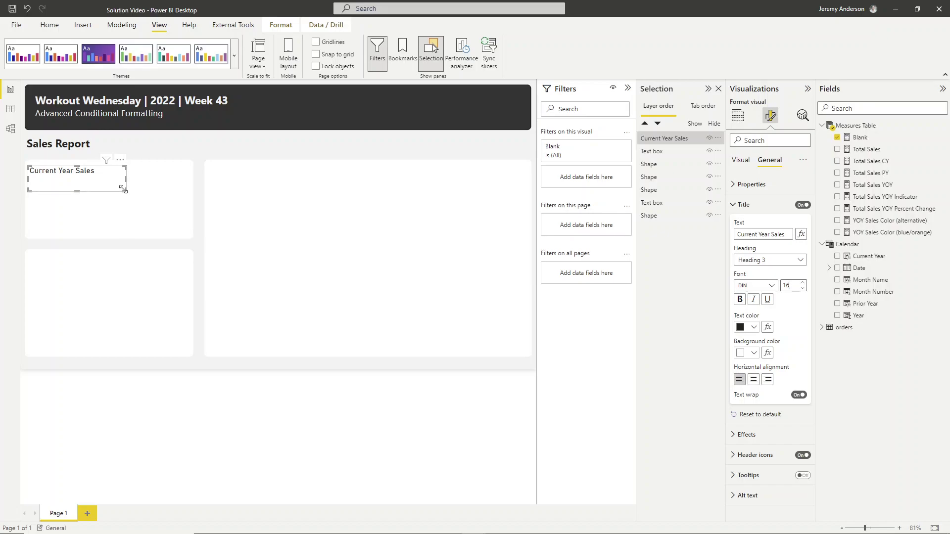
Step: Shrink the "Current Year Sales" card to fit its title and shift it slightly right within the upper-left white rectangle
drag(122, 190, 104, 180)
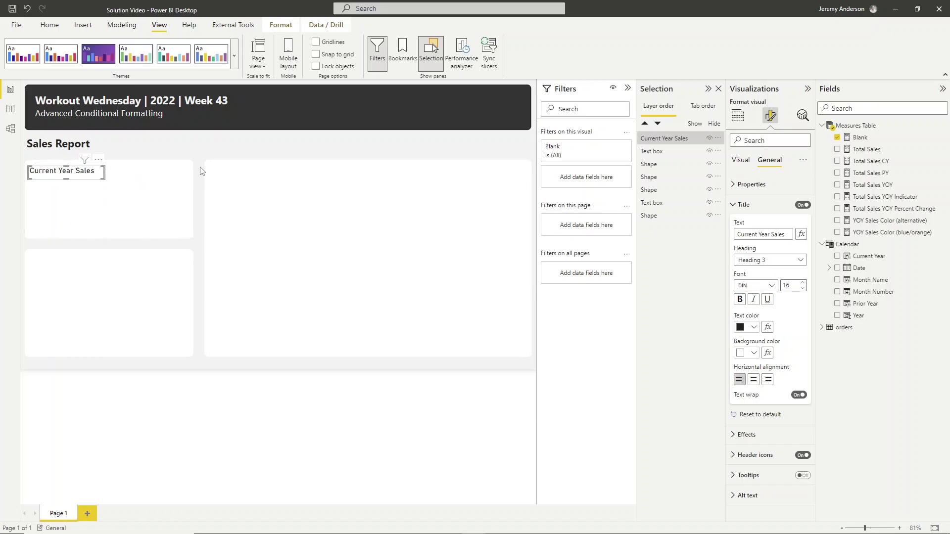
click(201, 170)
click(87, 174)
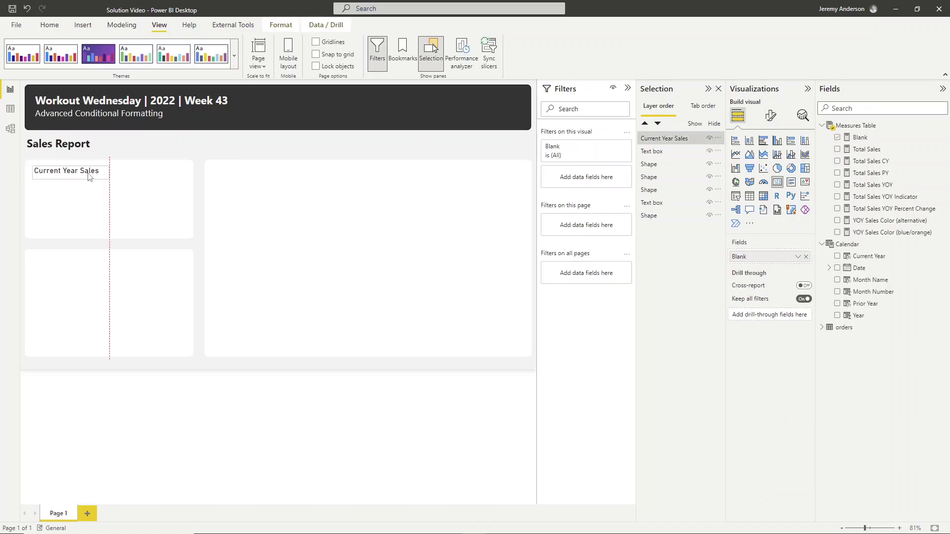
click(200, 180)
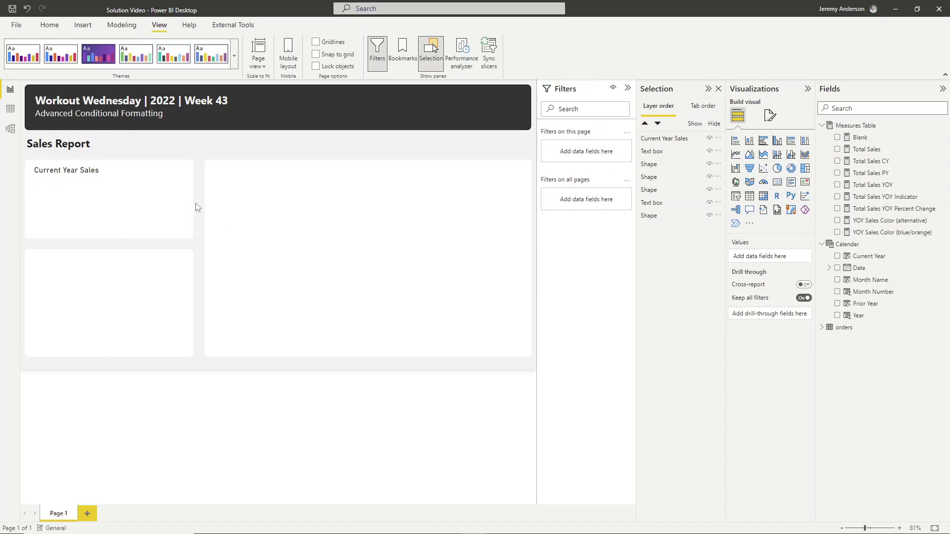
Step: Insert a Multi-row card, fit it beneath the "Current Year Sales" title and add the Total Sales CY measure to it
click(790, 183)
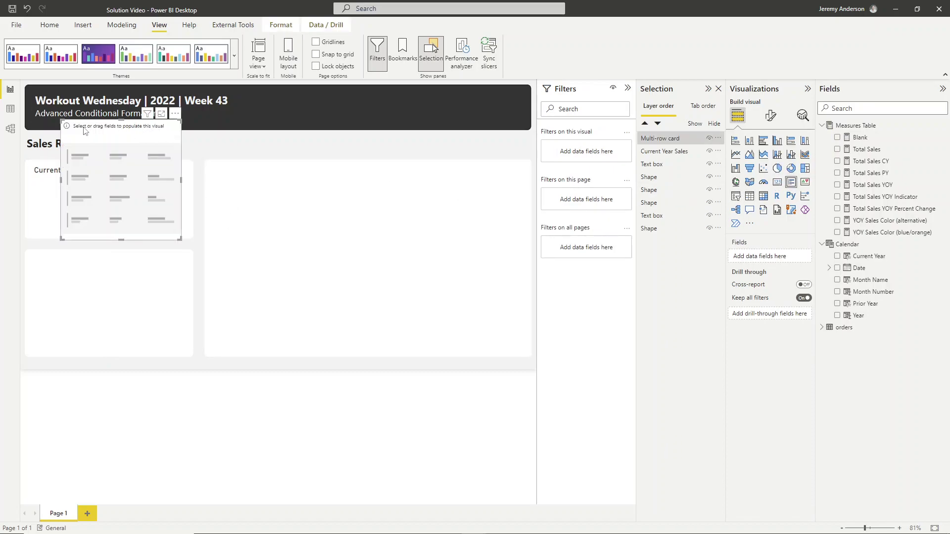
drag(65, 124, 36, 193)
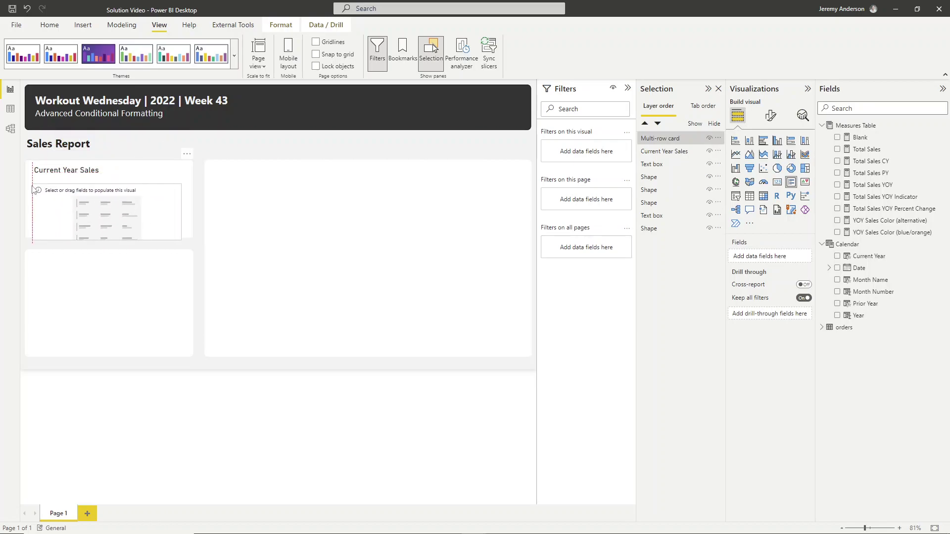
drag(179, 239, 170, 231)
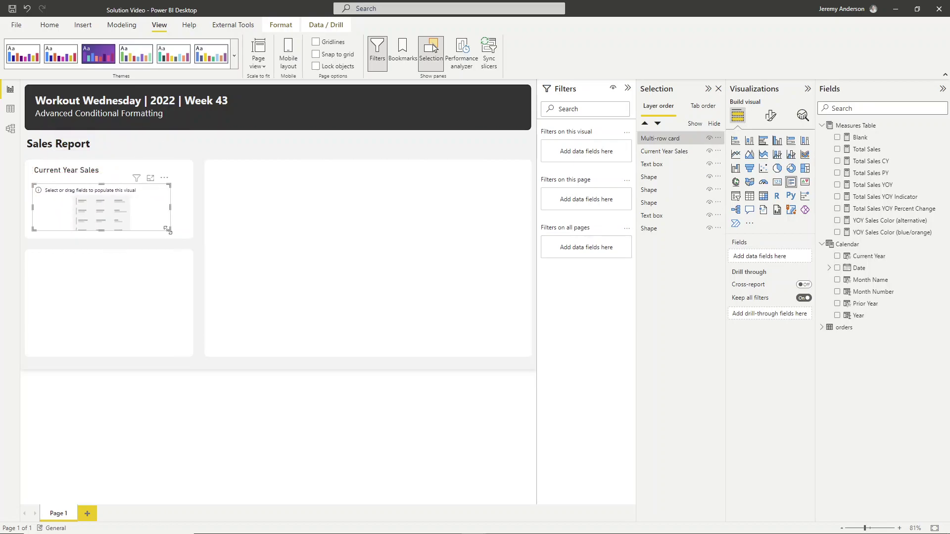
drag(892, 165, 121, 207)
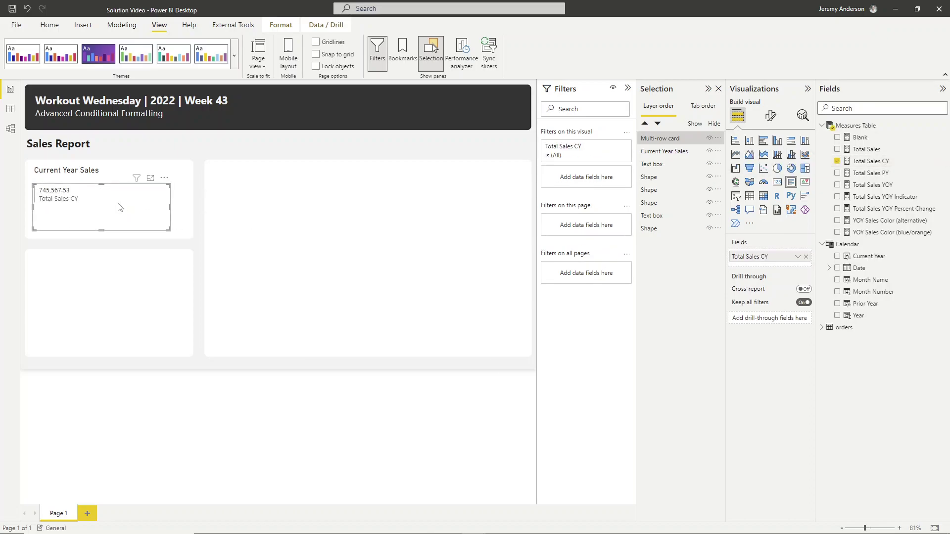
Step: Format the Total Sales CY measure as $ English (United States) currency
click(893, 161)
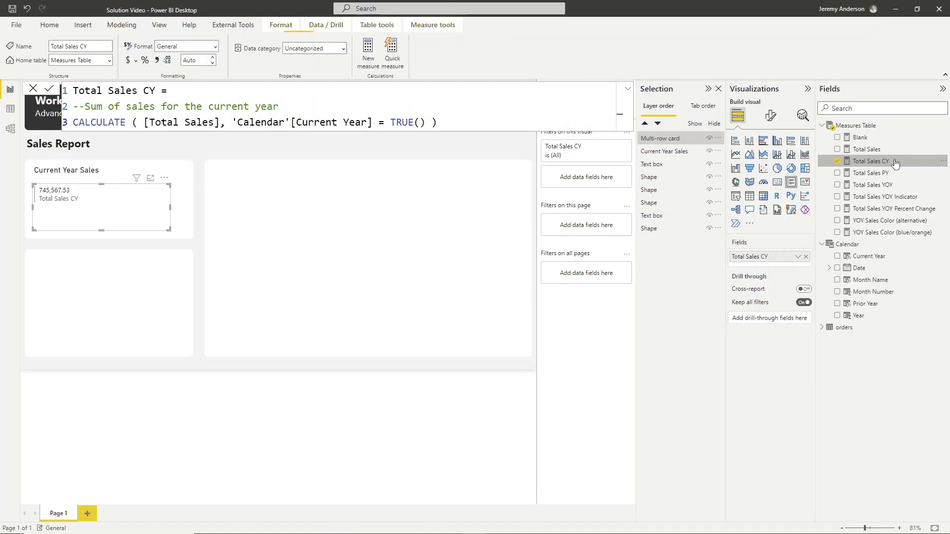
click(136, 60)
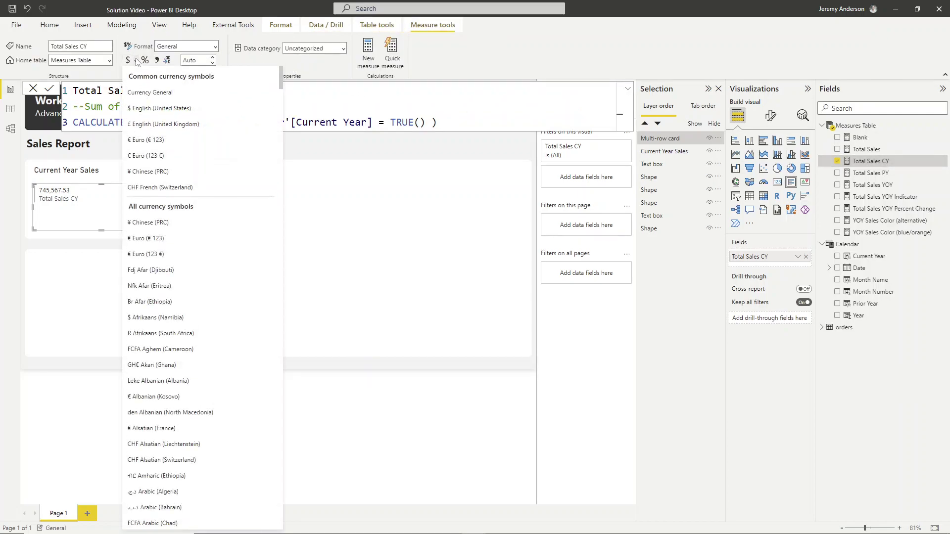
click(202, 109)
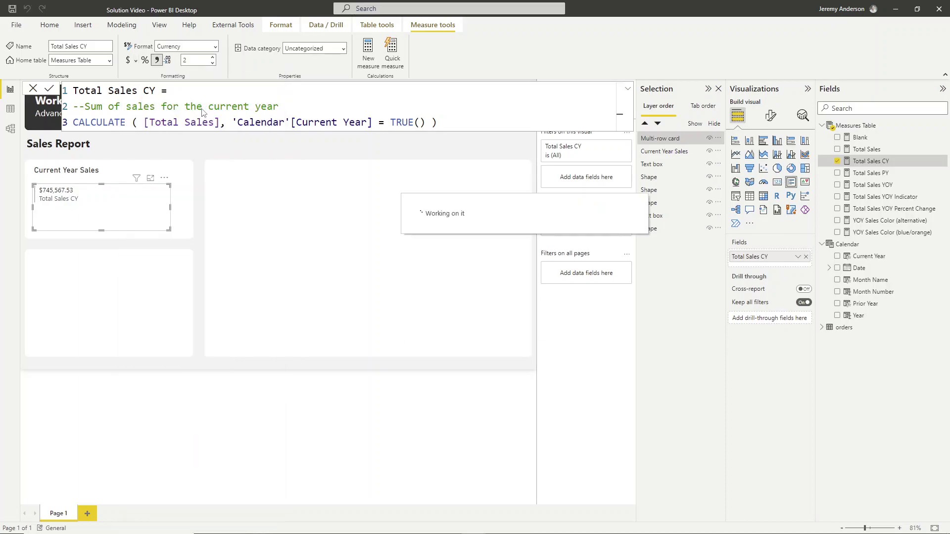
Step: Turn off the multi-row card's category labels and accent bar
click(771, 116)
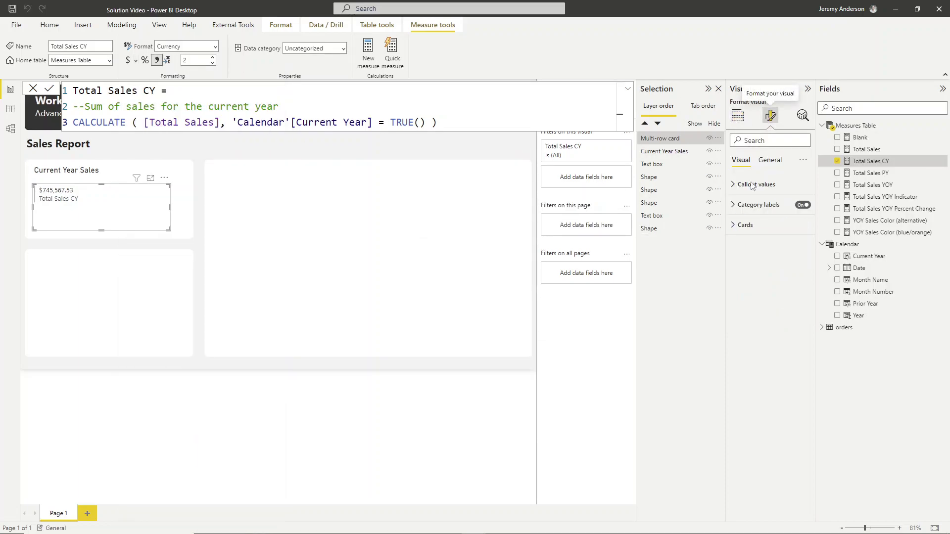
click(802, 205)
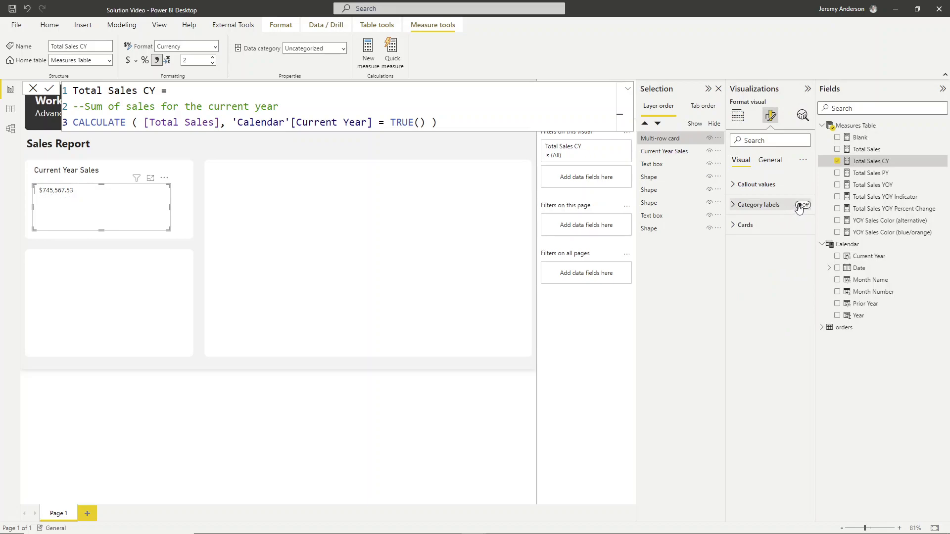
click(744, 225)
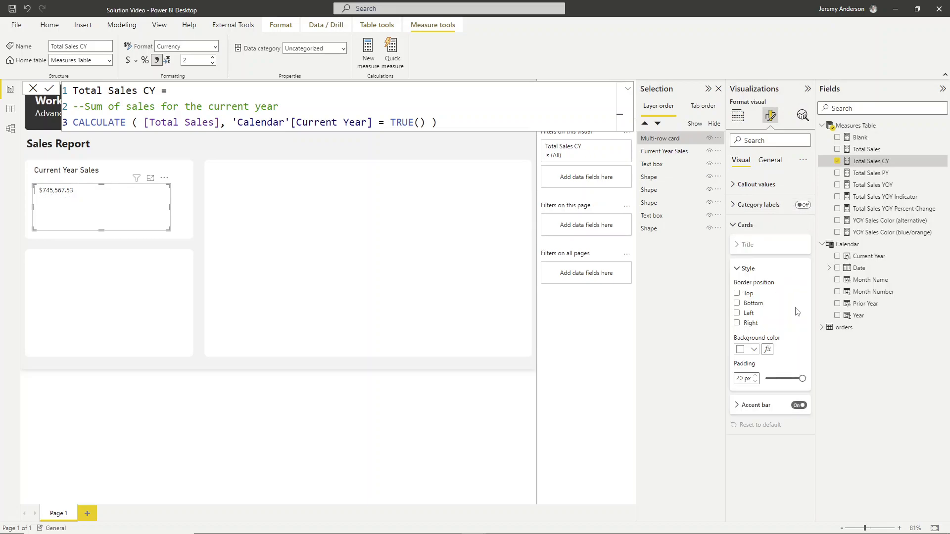
click(798, 405)
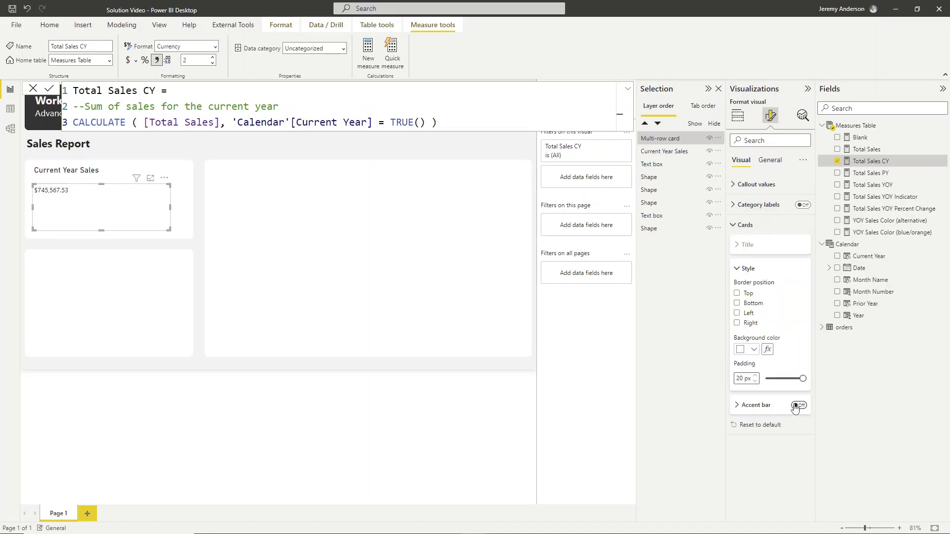
click(744, 225)
Step: Set the multi-row card's callout values to DIN, size 45, and lower the card's top edge away from the title
click(733, 188)
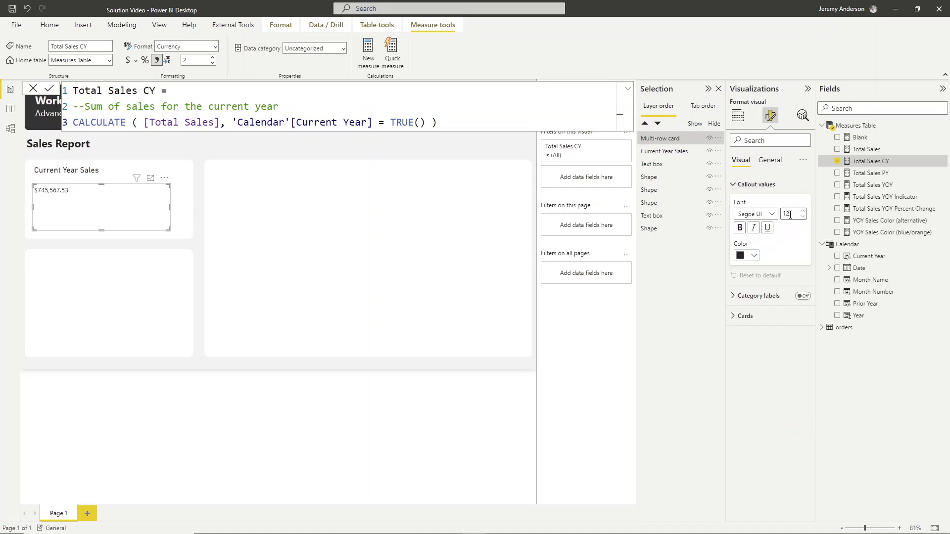
text(45)
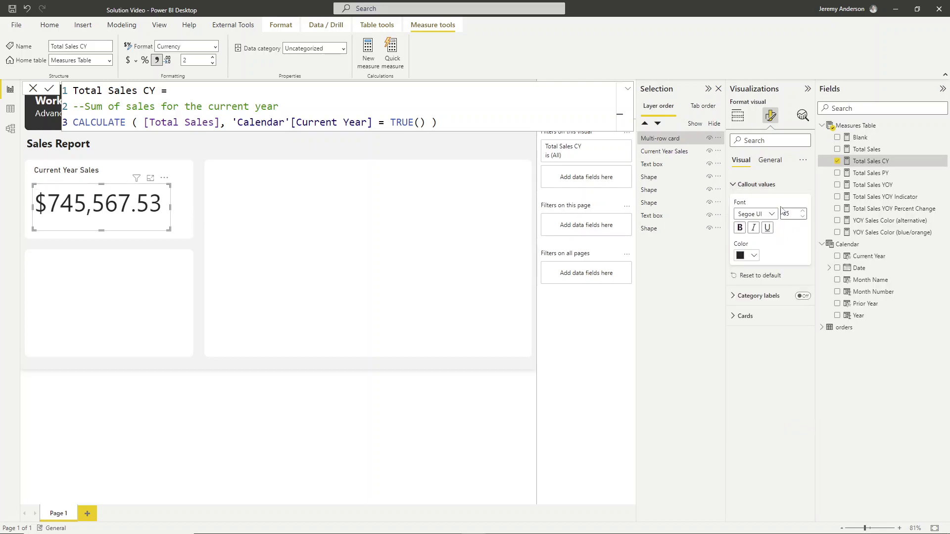
click(769, 214)
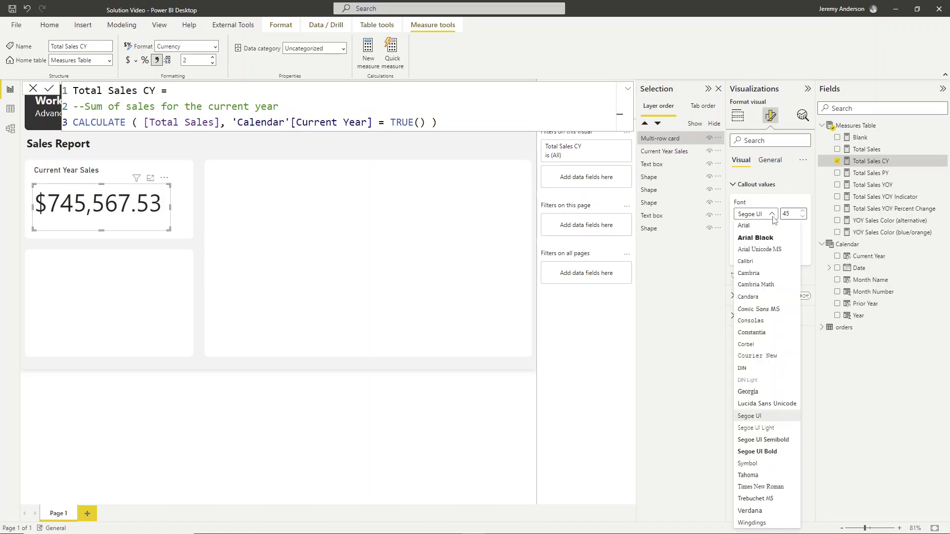
click(745, 369)
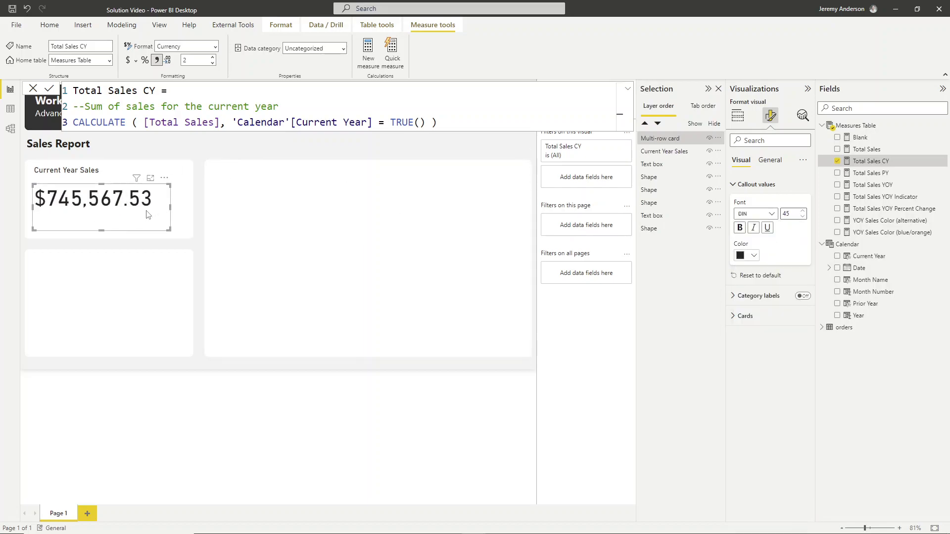
drag(101, 186, 101, 200)
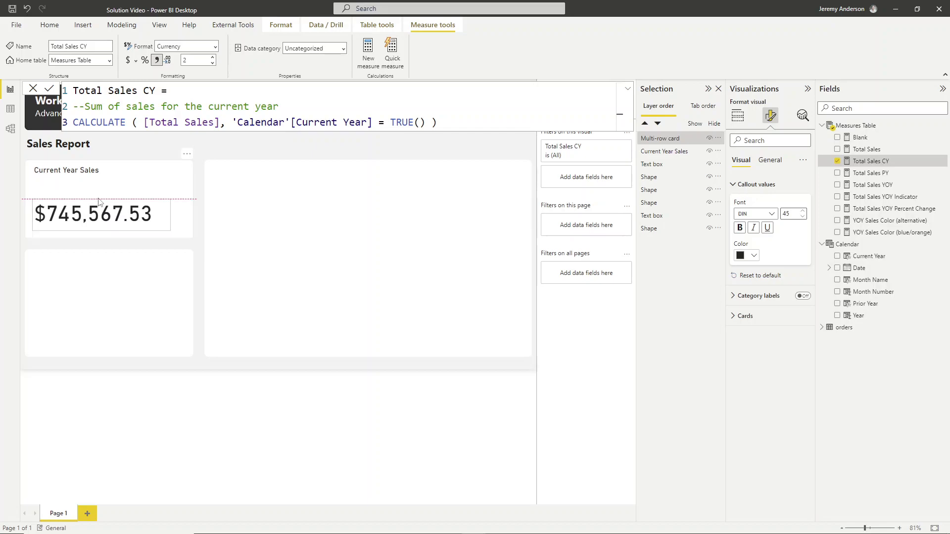
Step: Set the Total Sales CY measure to 0 decimal places and deselect the multi-row card
click(136, 61)
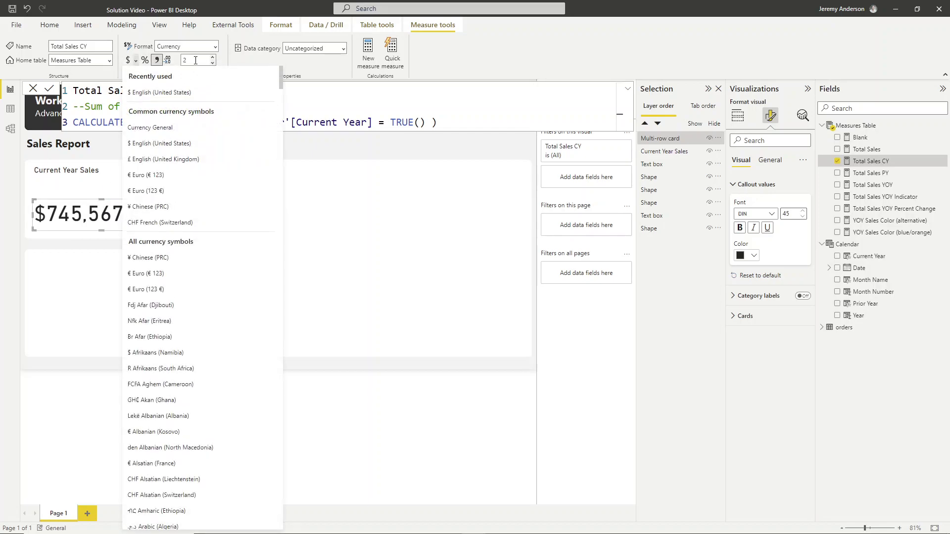
double_click(195, 60)
text(0)
click(44, 245)
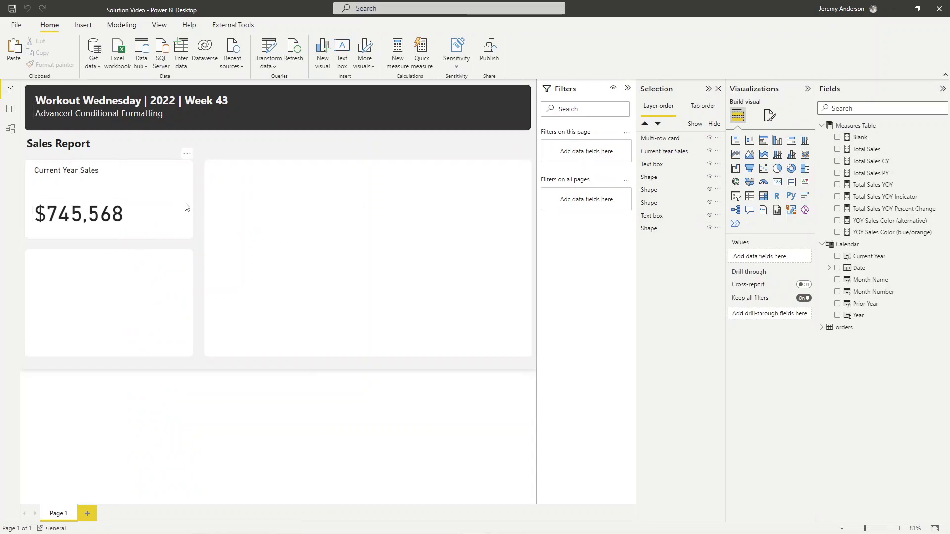
Step: Insert a Card visual, fit it to the right of the "Current Year Sales" title and add the Total Sales YOY Indicator measure
click(781, 186)
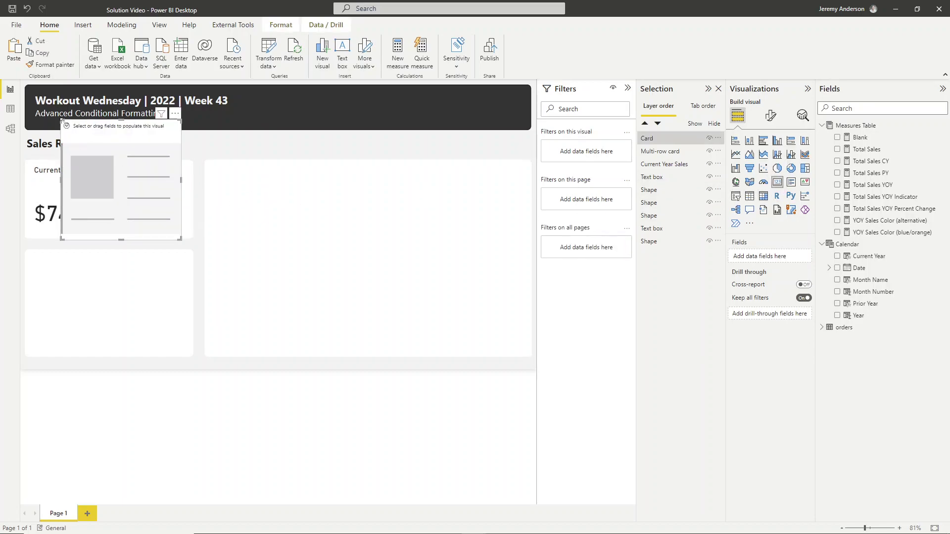
drag(65, 120, 102, 194)
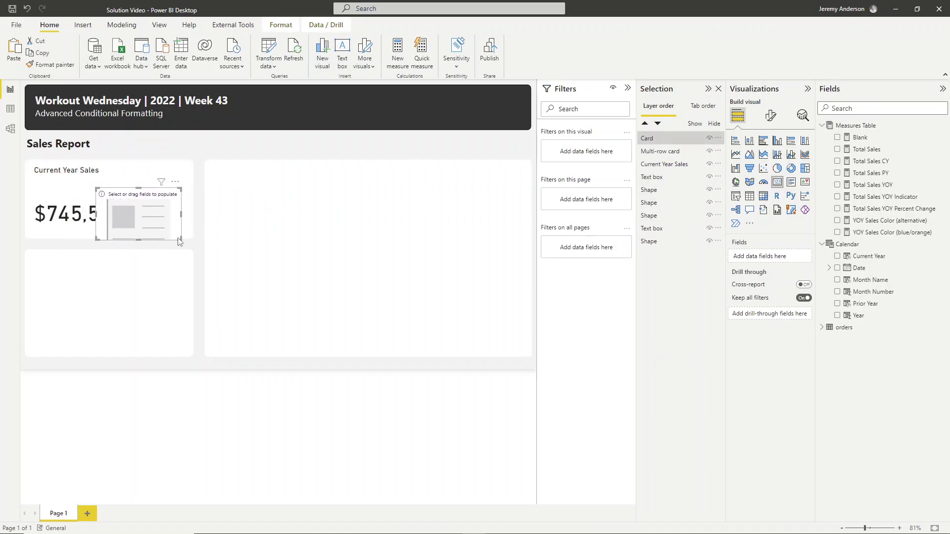
drag(179, 241, 159, 185)
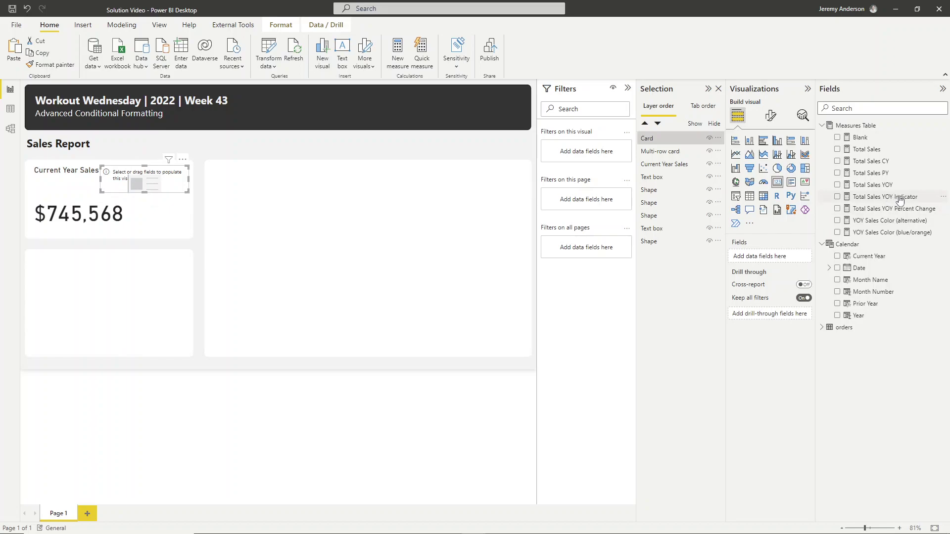
drag(890, 198, 154, 180)
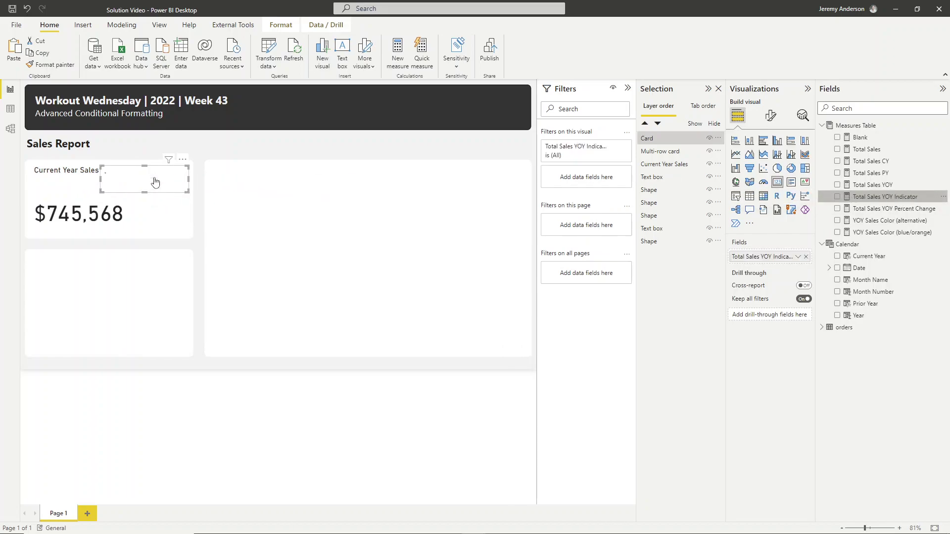
Step: Turn off the YOY indicator card's category label and set its callout value font size to 16
click(770, 116)
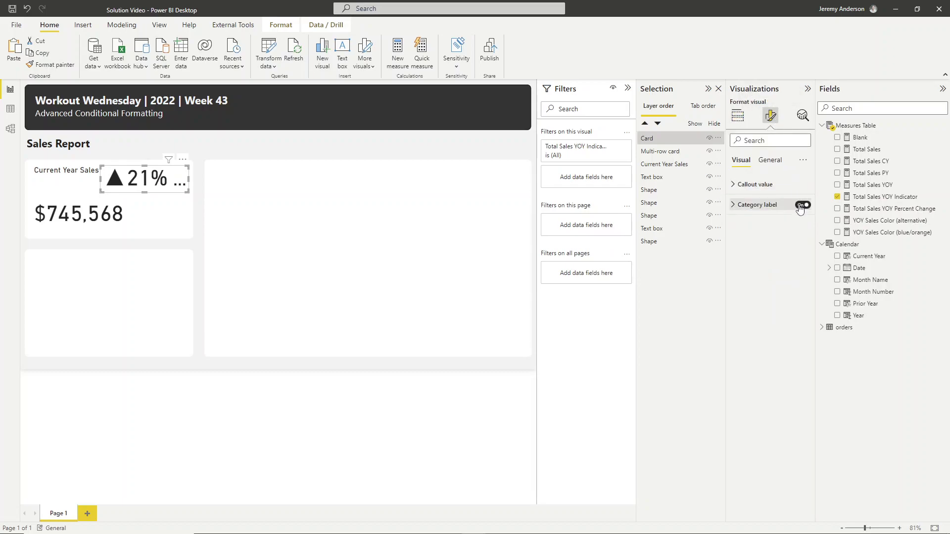
click(801, 205)
click(754, 184)
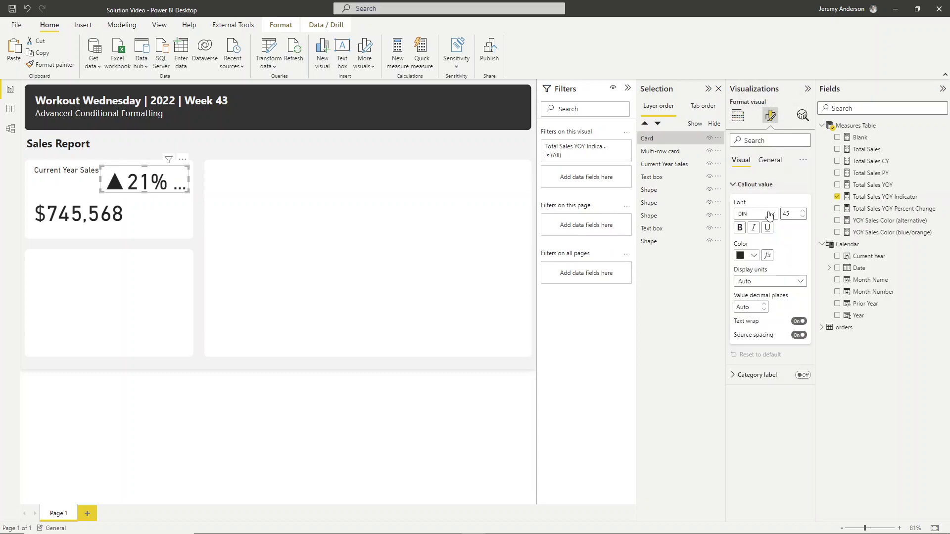
double_click(791, 213)
text(16)
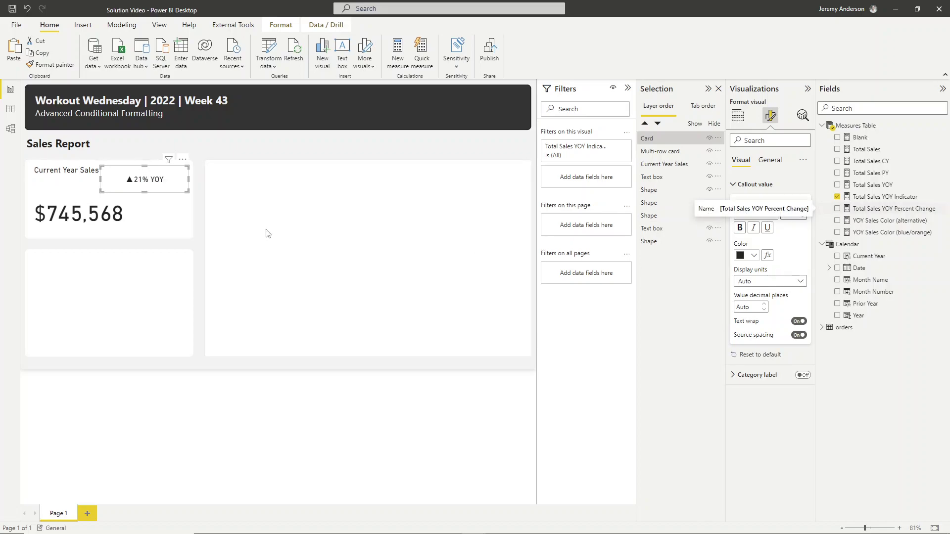
Step: Reduce the YOY indicator card's height and set its background color by field value to the YOY Sales Color (blue/orange) measure
drag(145, 192, 145, 184)
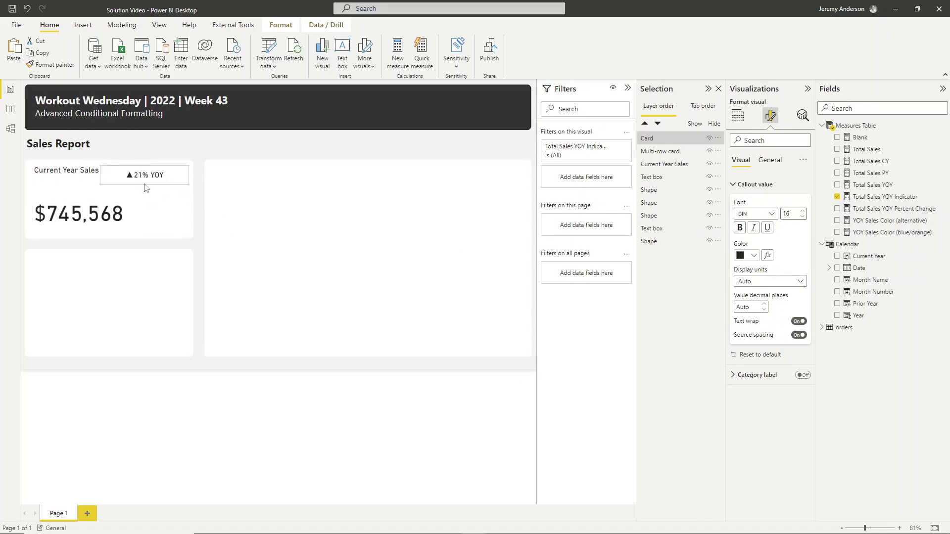
click(767, 163)
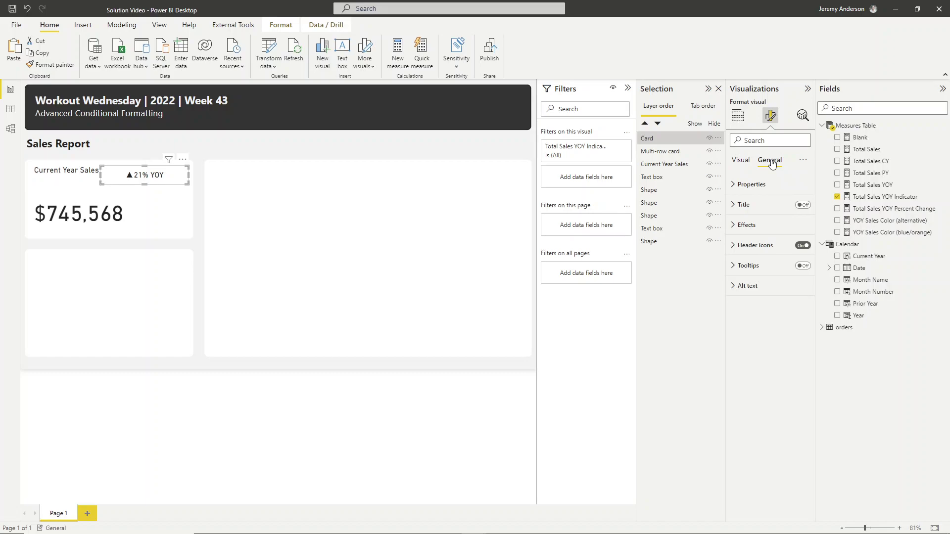
click(737, 226)
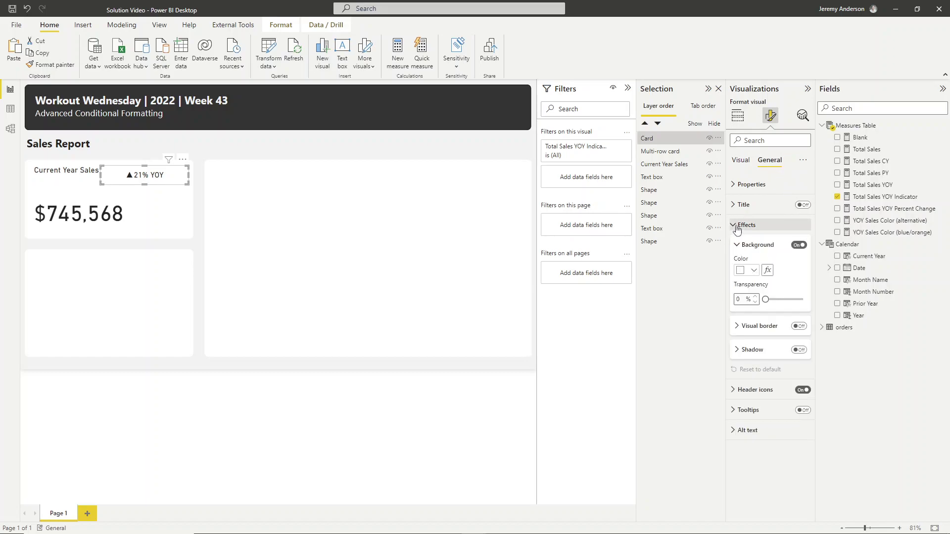
click(767, 271)
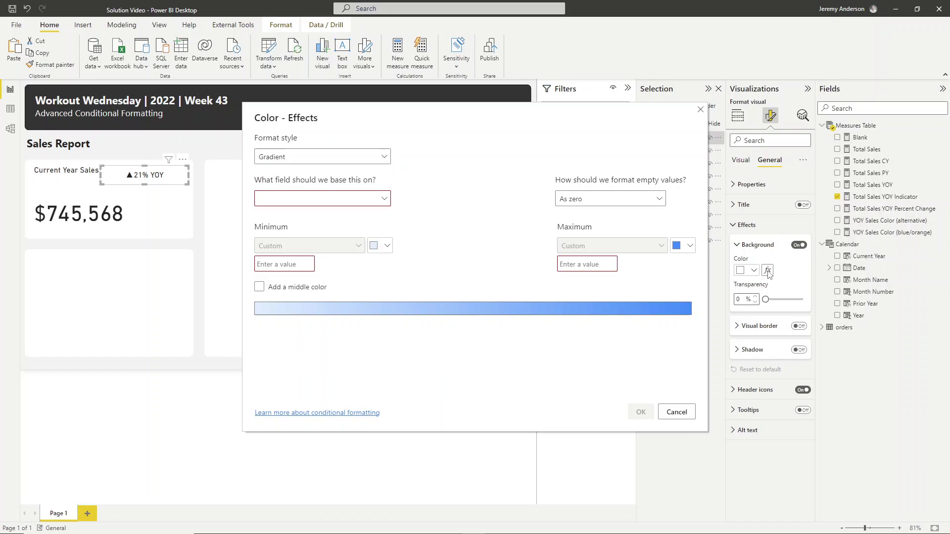
click(352, 163)
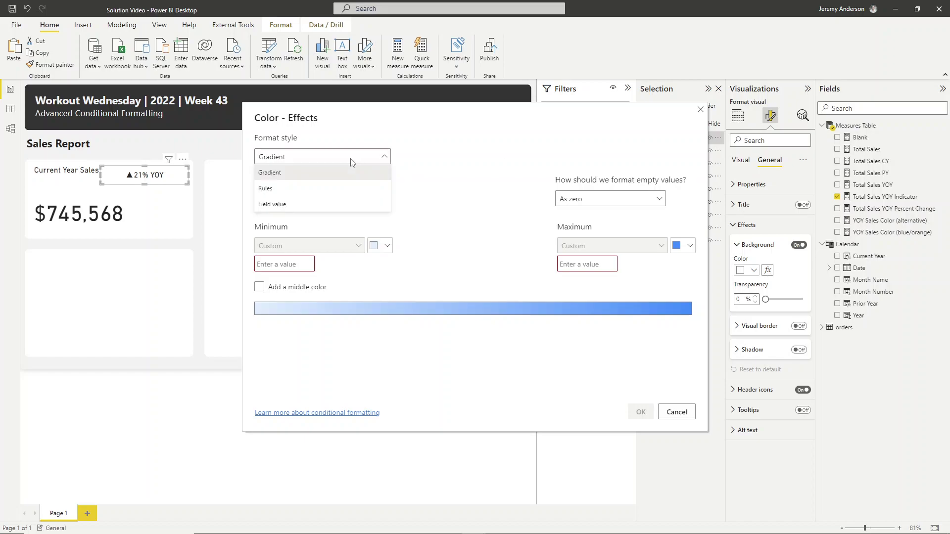
click(277, 205)
click(280, 202)
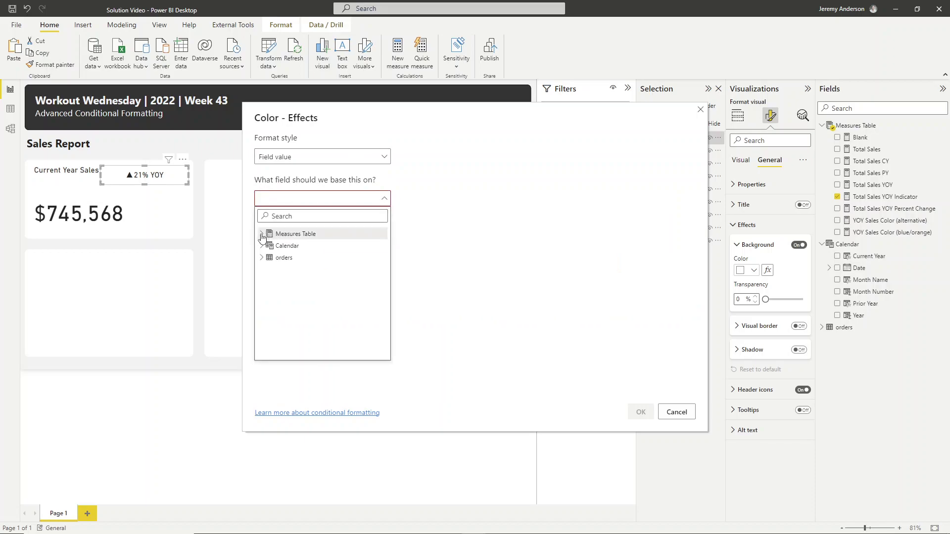
click(323, 341)
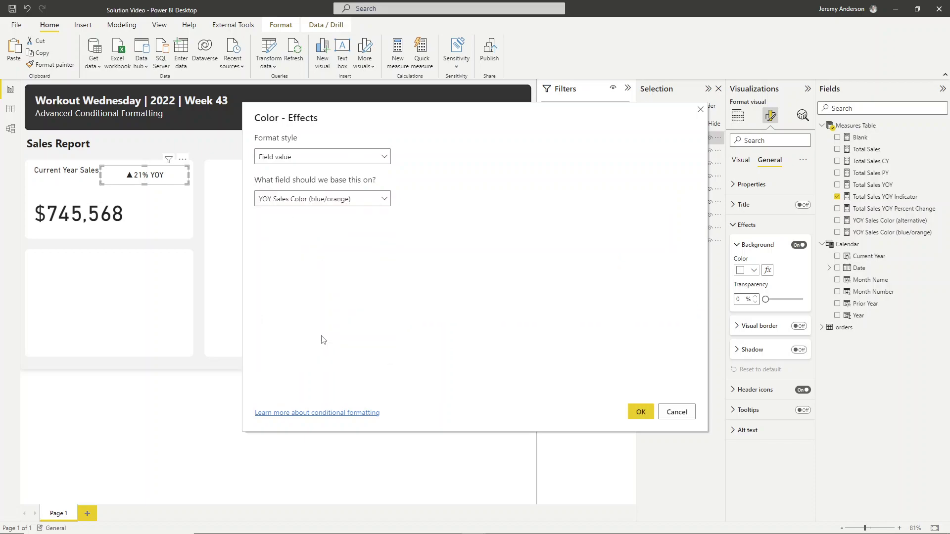
click(640, 411)
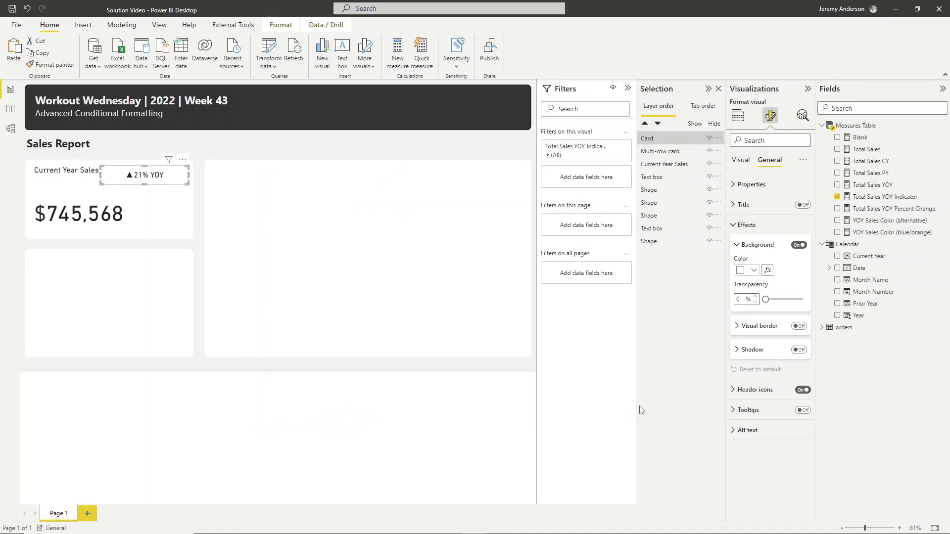
Step: Narrow the YOY indicator card within the panel and vertically align the "Current Year Sales" title with it
mouse_move(101, 174)
mouse_down()
mouse_move(130, 174)
mouse_move(105, 167)
mouse_up()
click(103, 175)
click(133, 173)
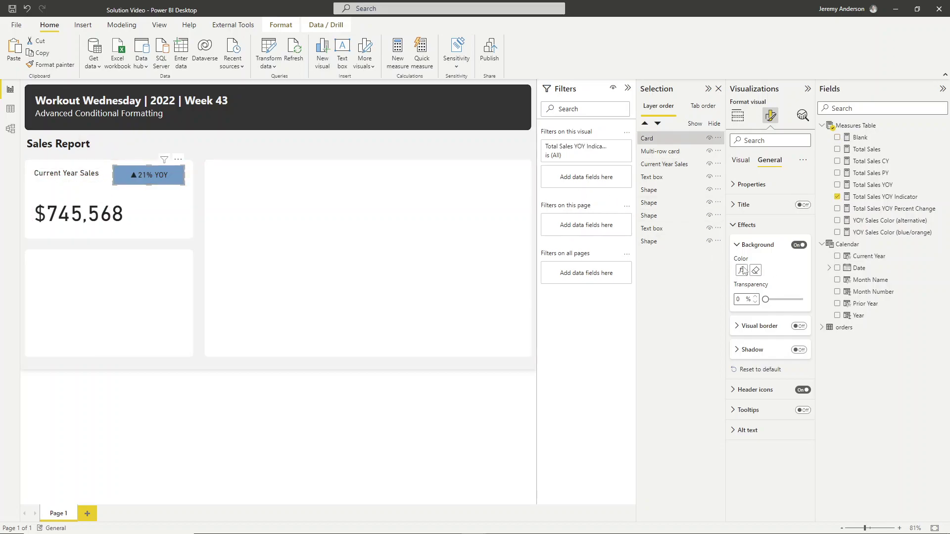
Step: Turn on the YOY indicator card's visual border with 29 px rounded corners and deselect the card
click(737, 330)
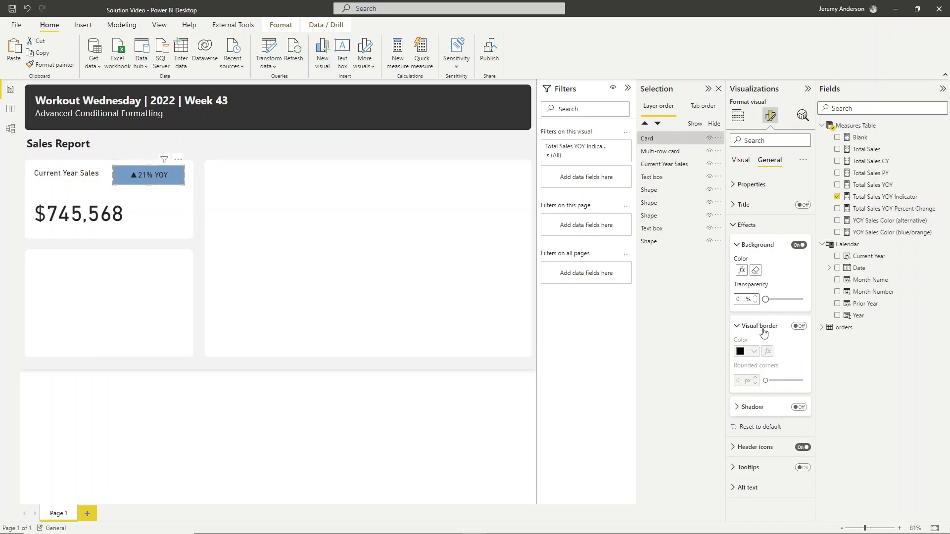
click(797, 326)
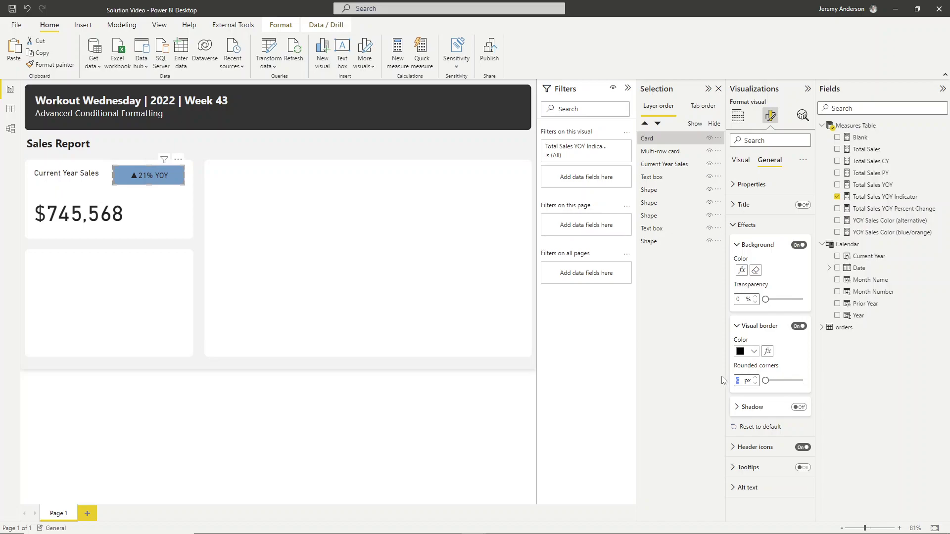
drag(765, 380, 801, 380)
click(200, 240)
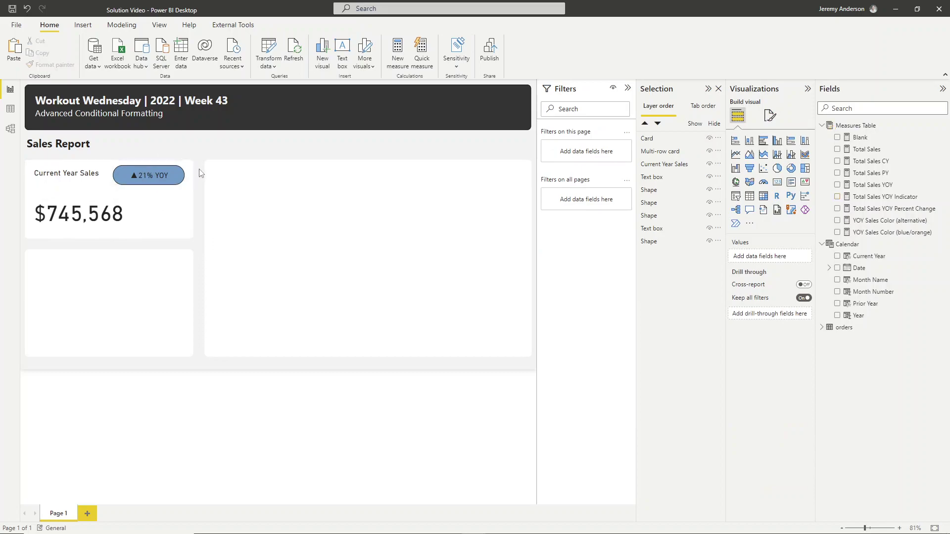
Step: Start conditional formatting for the YOY indicator card's border color with the Field value format style and open the field choices
click(165, 176)
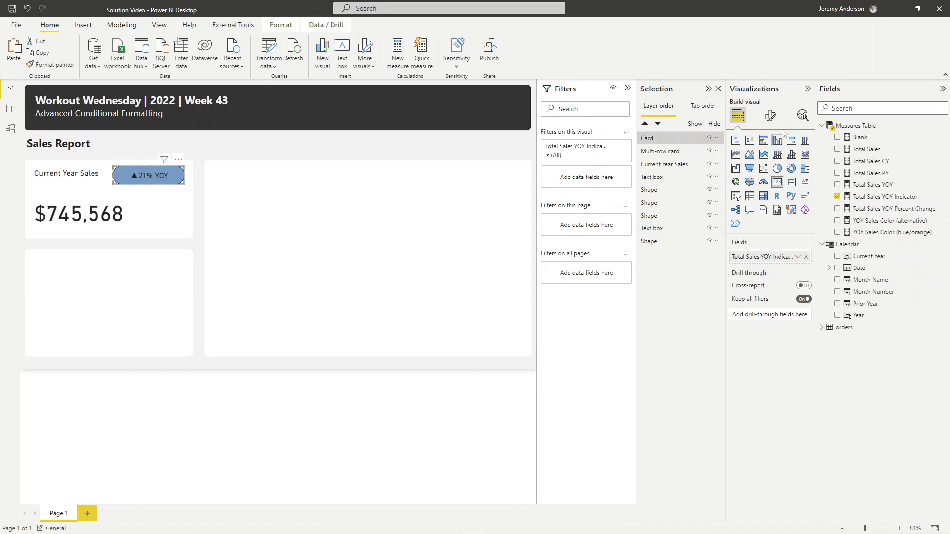
click(770, 116)
click(768, 163)
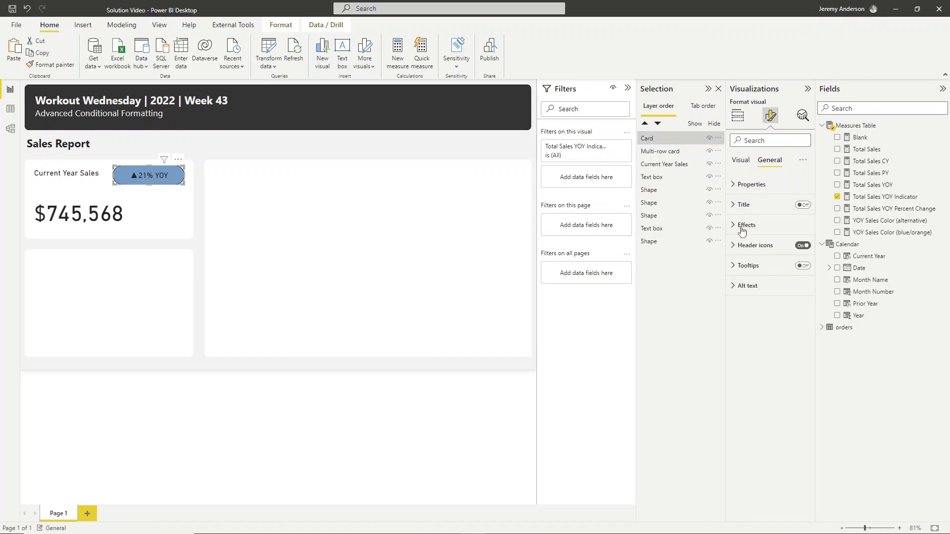
click(742, 228)
click(739, 327)
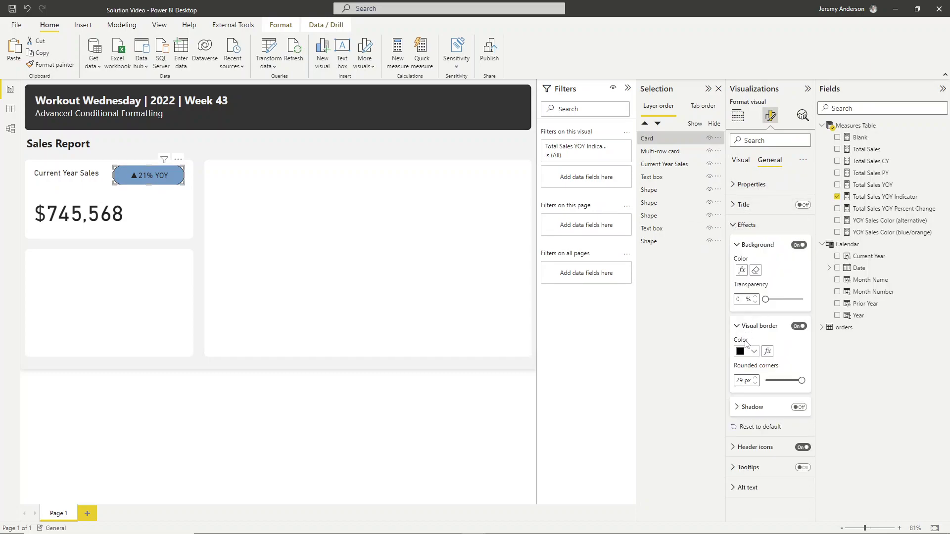
click(767, 351)
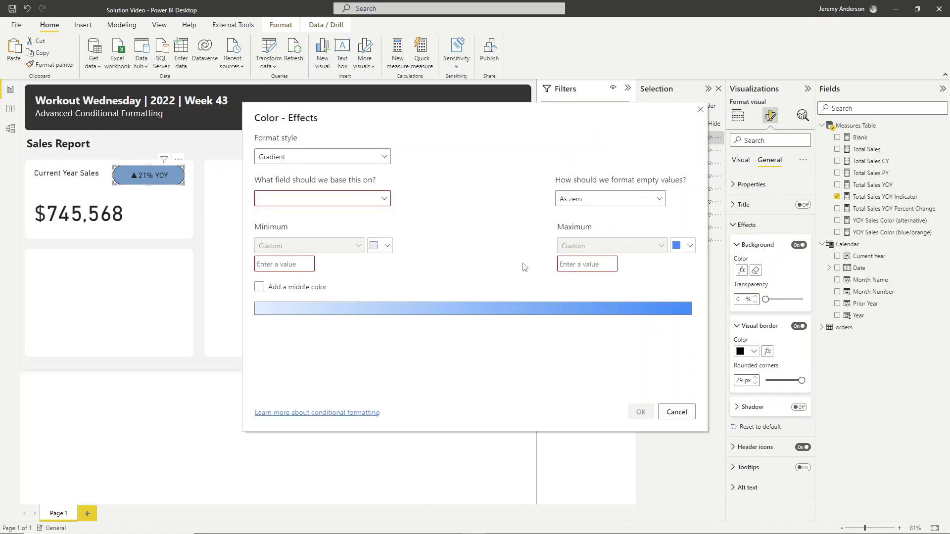
click(361, 157)
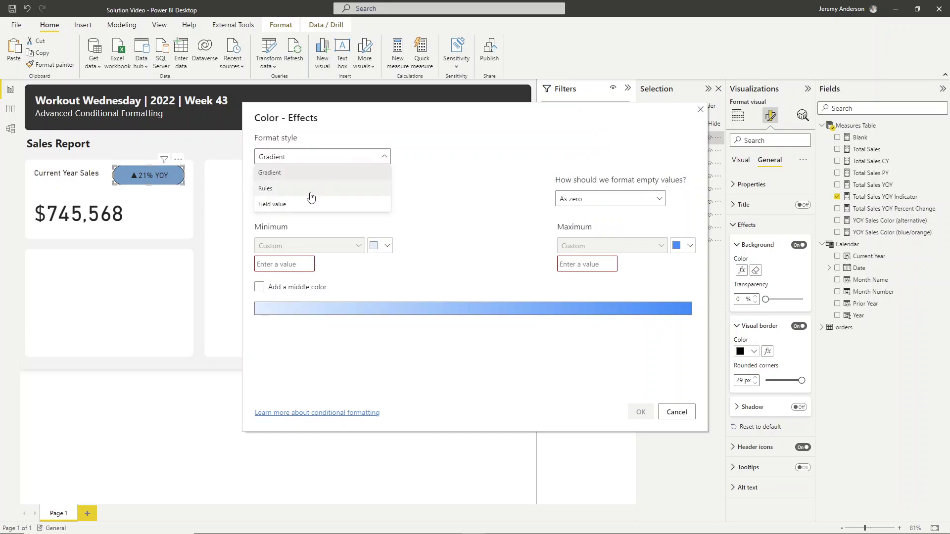
click(287, 206)
click(296, 204)
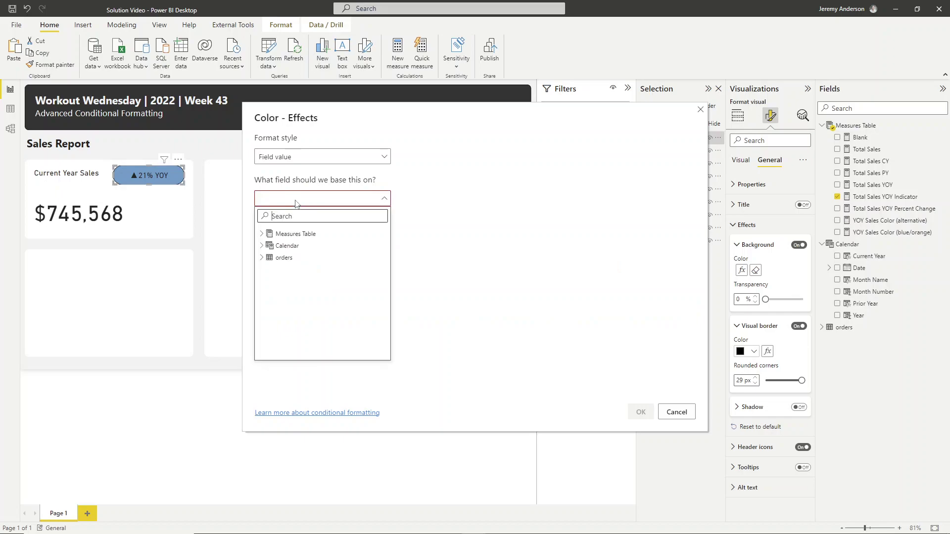
Step: Base the YOY card's visual border color on the YOY Sales Color (blue/orange) measure and set its rounded corners to 30 px
click(262, 233)
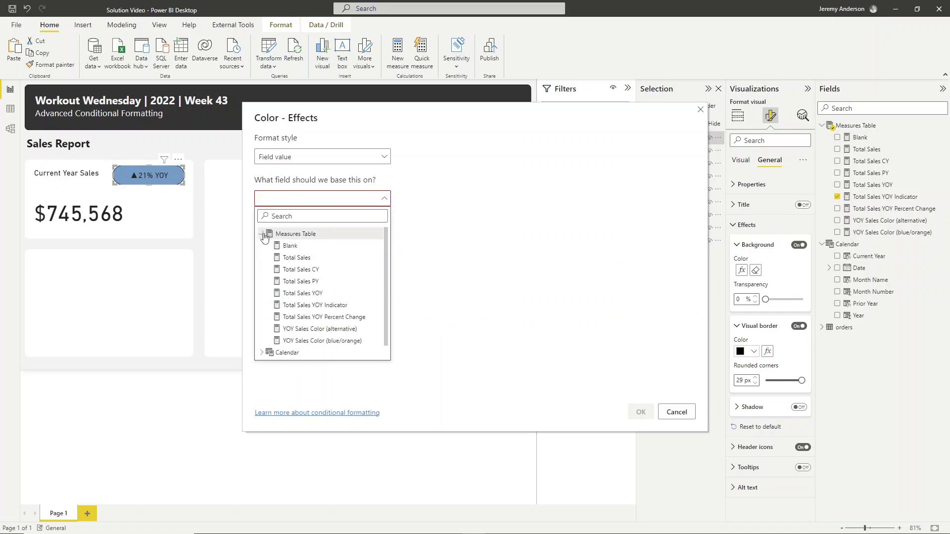
click(312, 341)
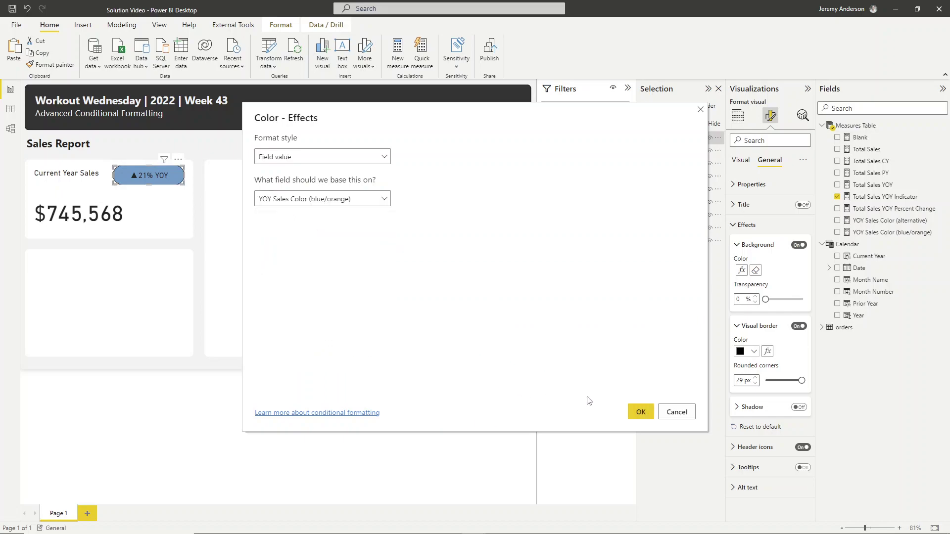
click(640, 412)
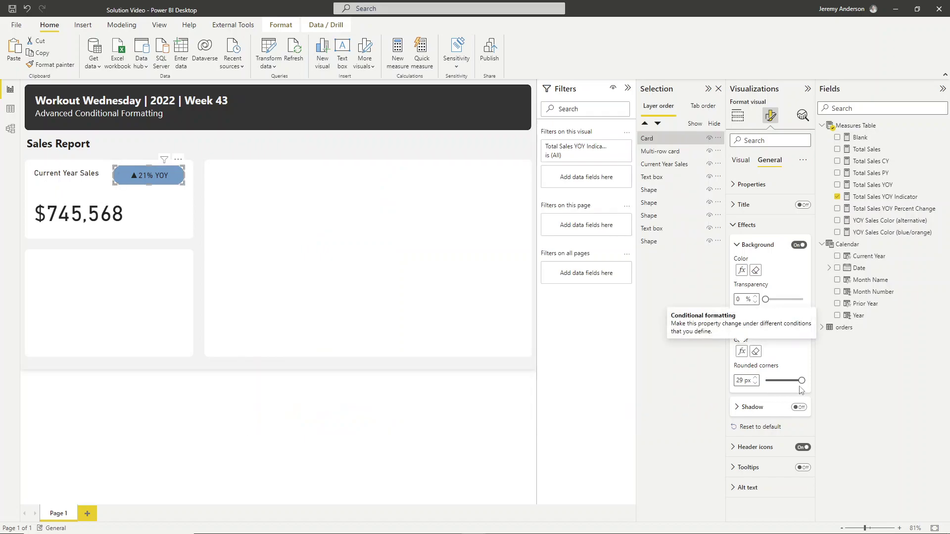
drag(802, 380, 822, 387)
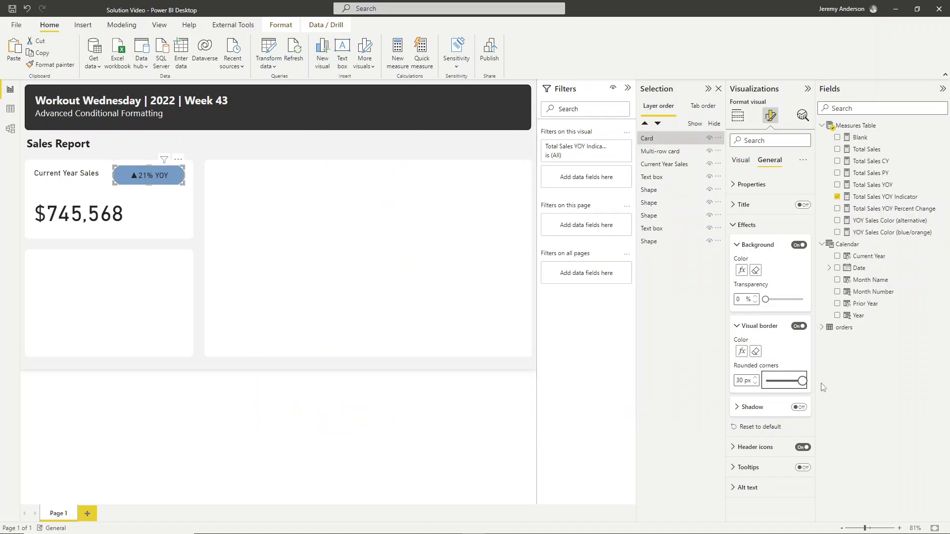
Step: Insert a stacked column chart and resize it to fill the large empty panel beside the Current Year Sales card
click(200, 280)
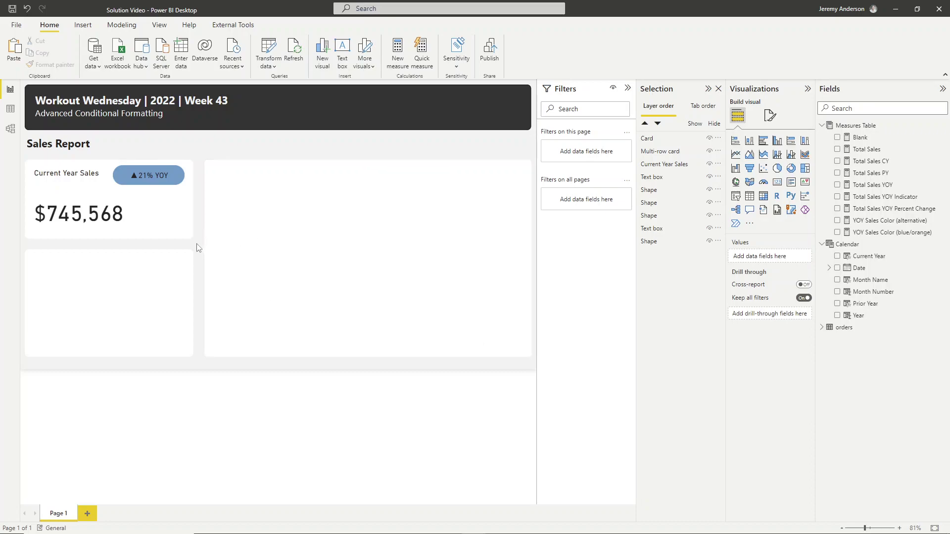
click(749, 144)
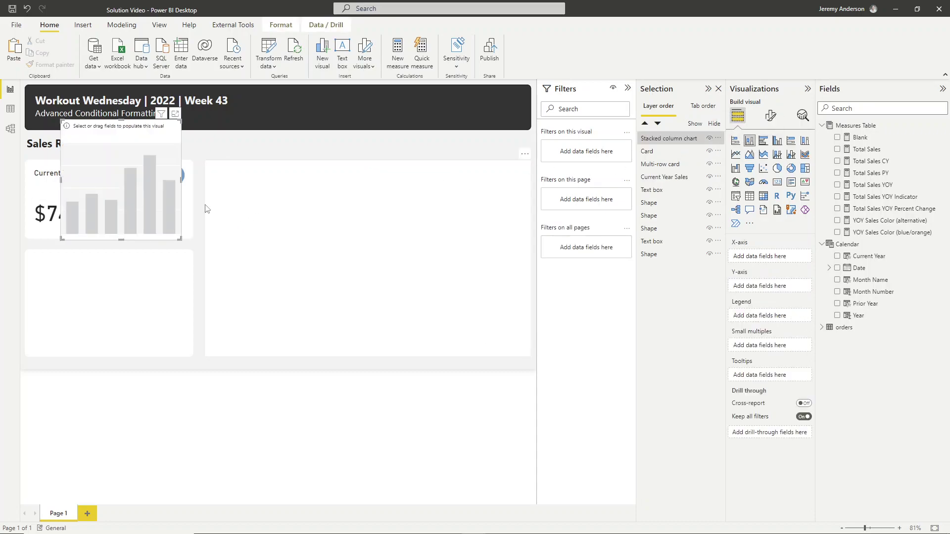
drag(127, 168, 281, 231)
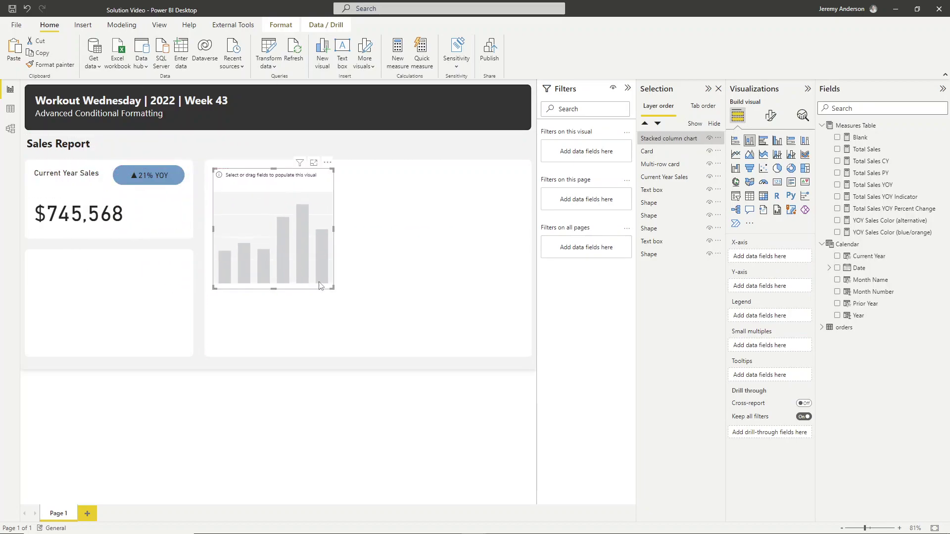
drag(334, 289, 523, 348)
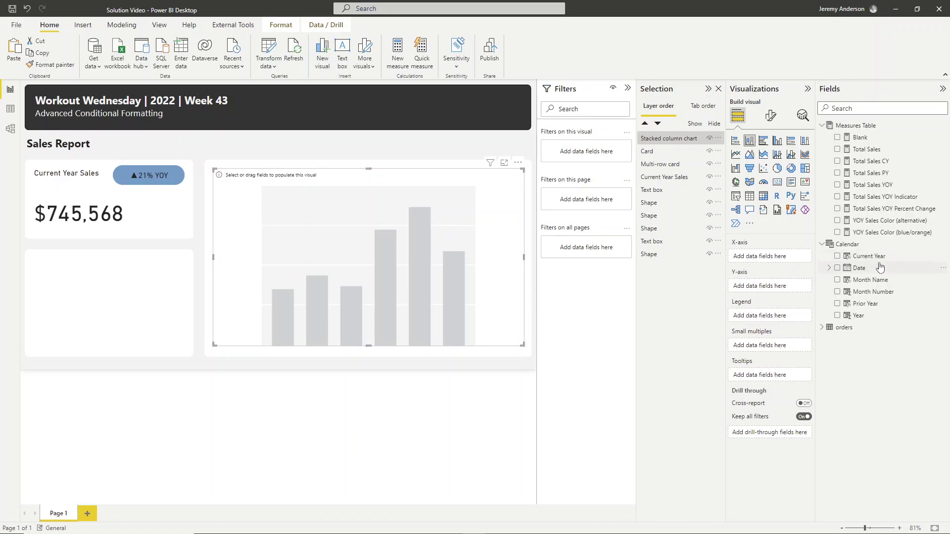
Step: Plot Total Sales CY on the chart's Y-axis against Month Name on the X-axis
drag(875, 280, 775, 258)
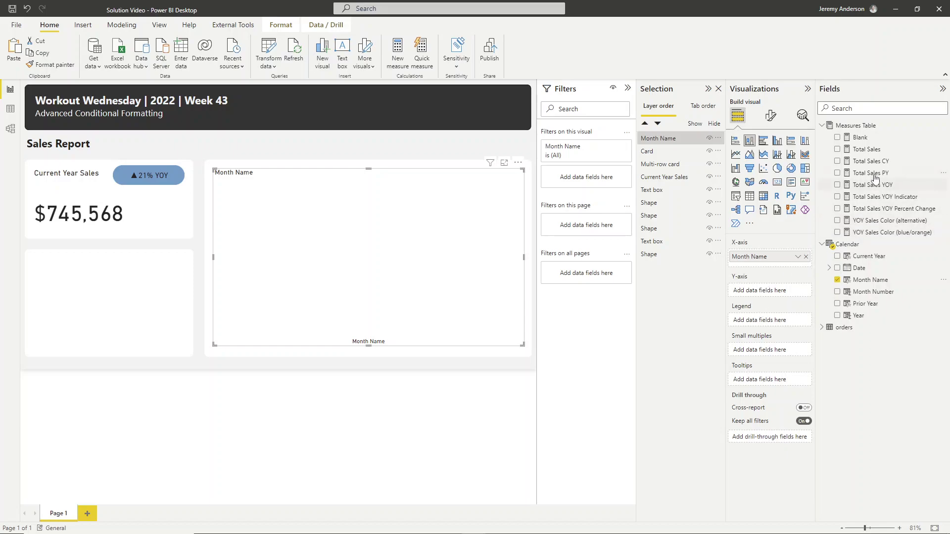
drag(879, 165, 762, 284)
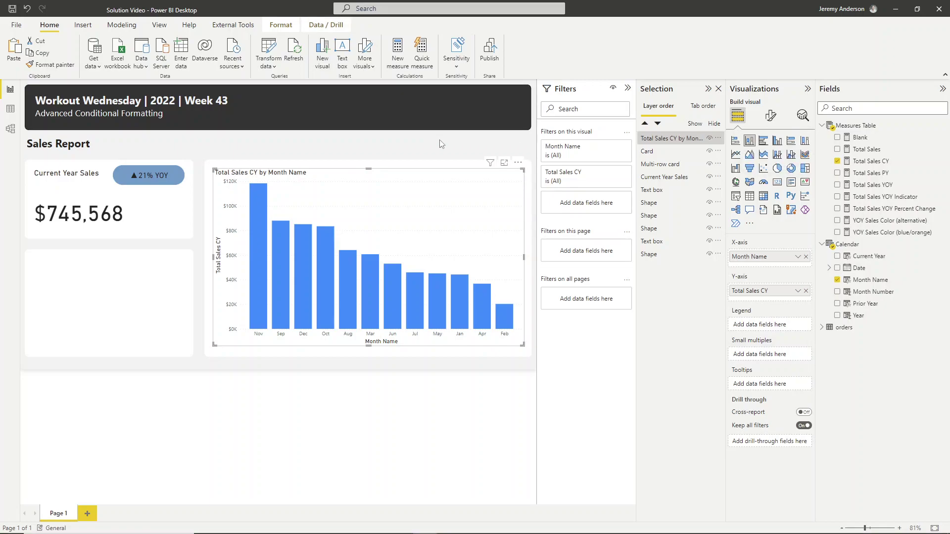
click(187, 141)
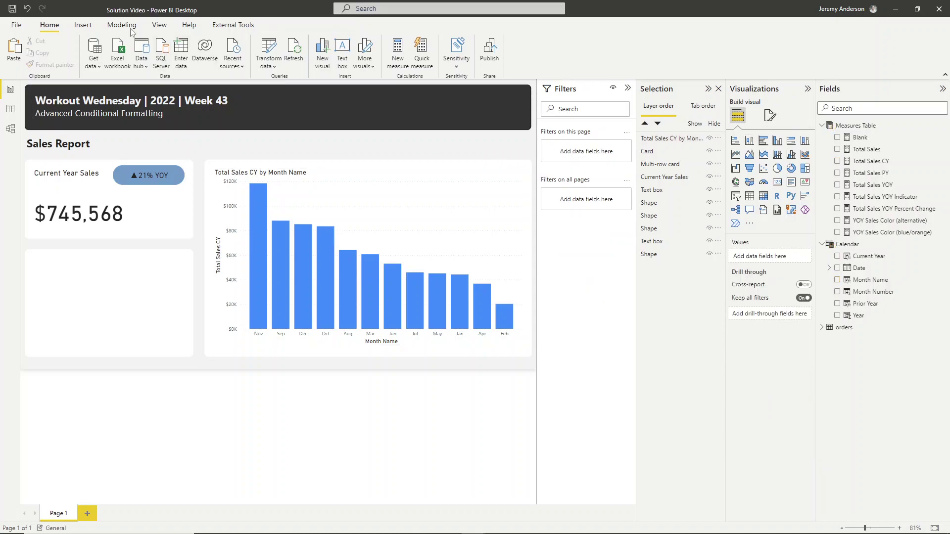
Step: Customize the current report theme, setting Color 1 to hex #689CCA
click(159, 26)
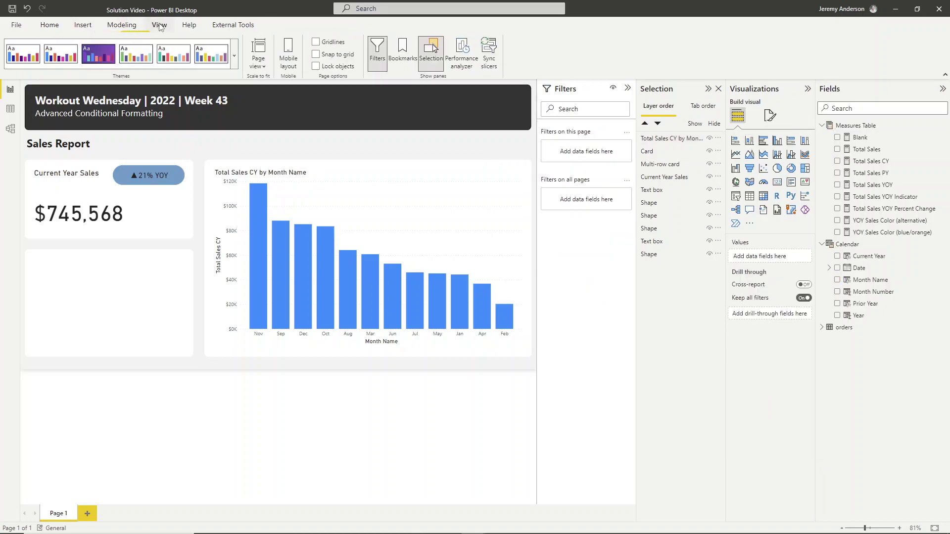
click(234, 55)
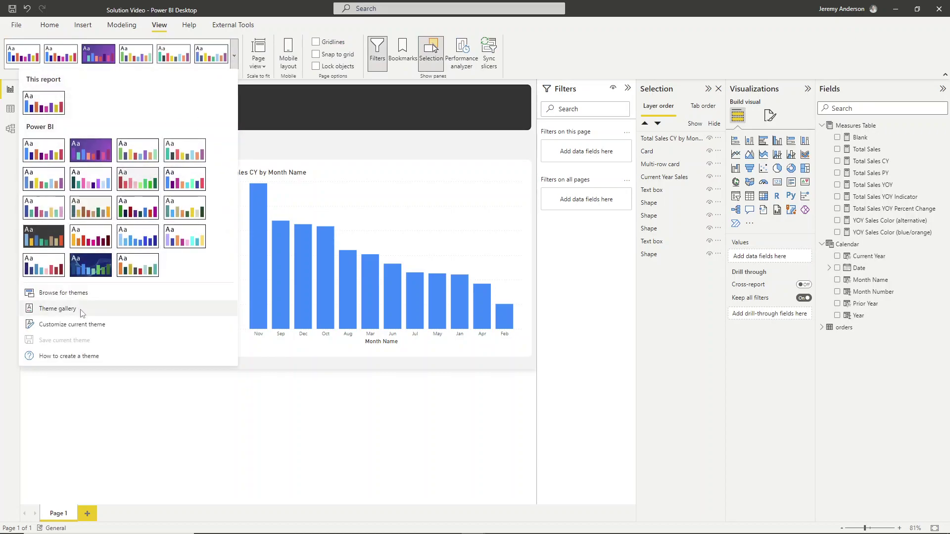
click(79, 325)
click(500, 220)
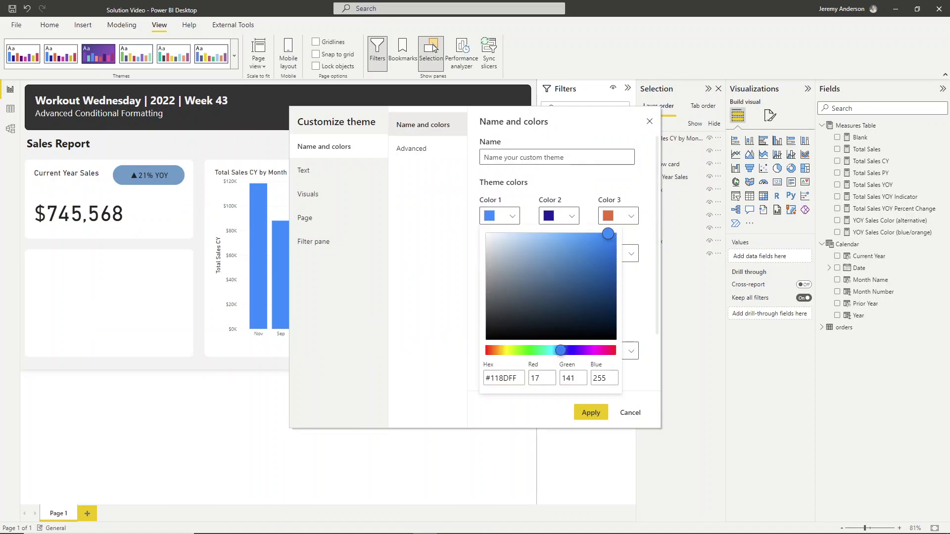
click(507, 377)
double_click(508, 378)
text(689CCA)
click(455, 384)
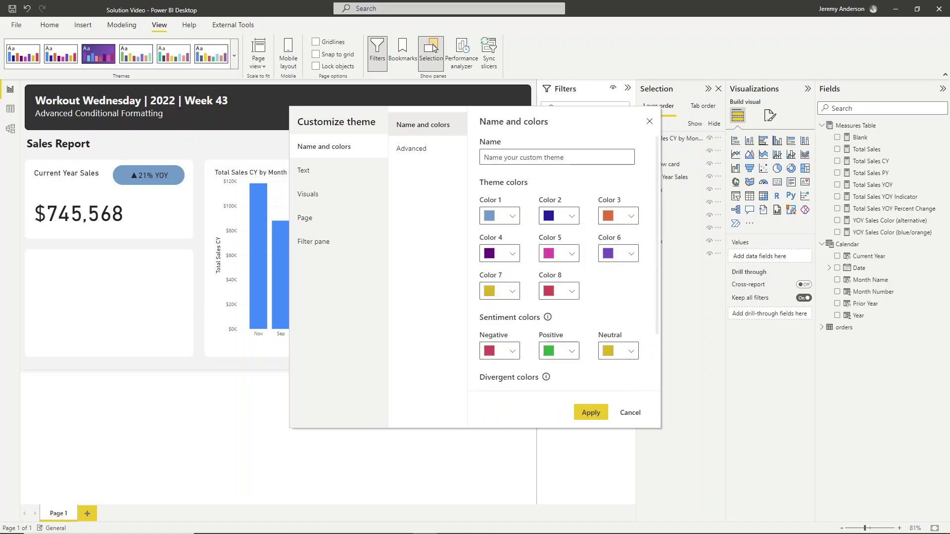
Step: Set theme Color 3 to hex #F59C4E and apply the customized theme to the report
click(630, 217)
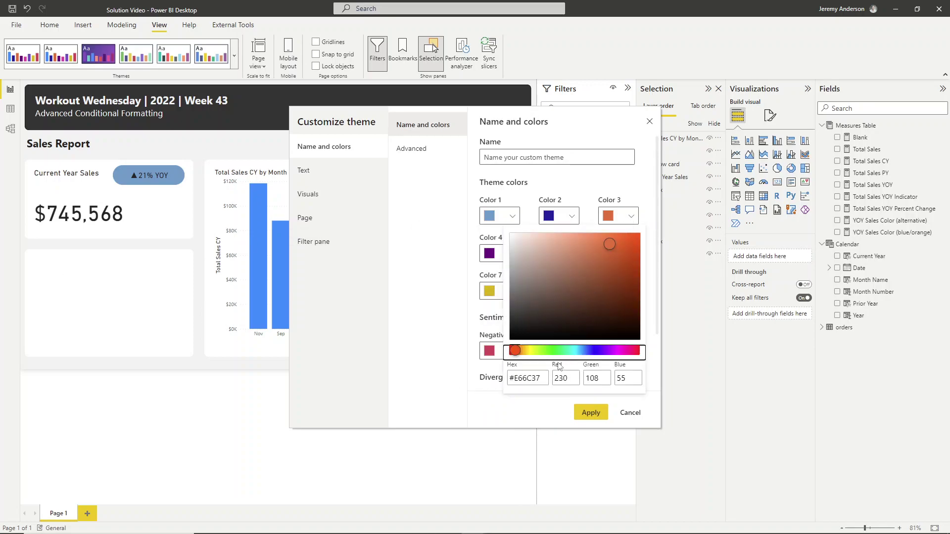
click(533, 378)
double_click(533, 378)
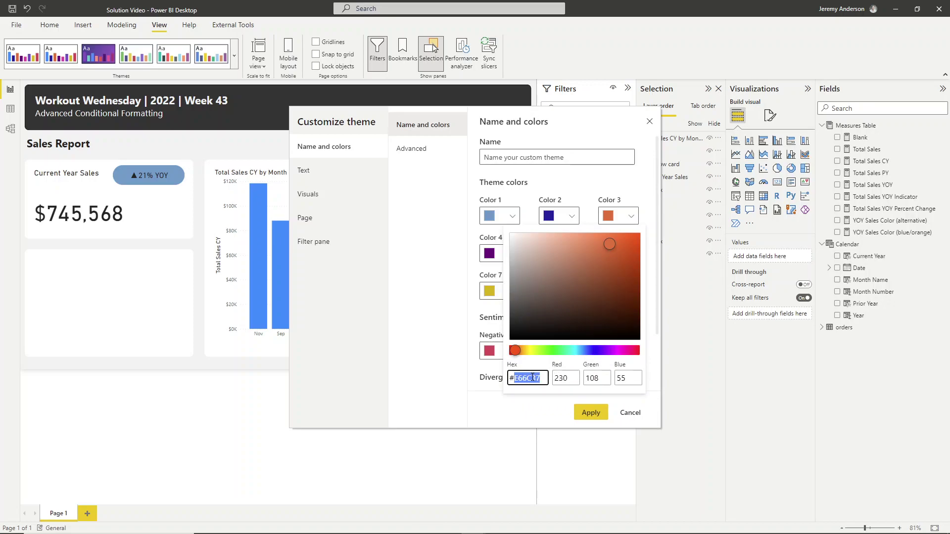
text(F59C4E)
click(584, 414)
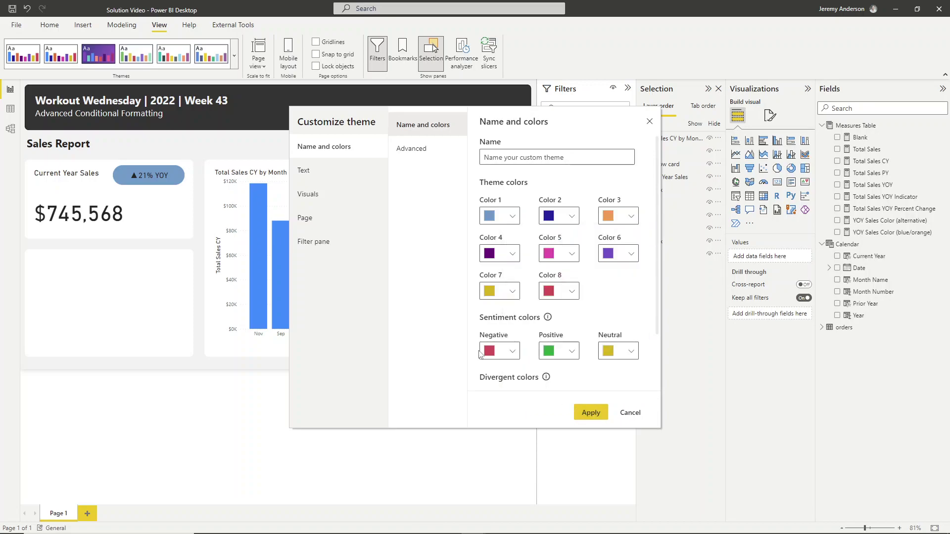
click(588, 413)
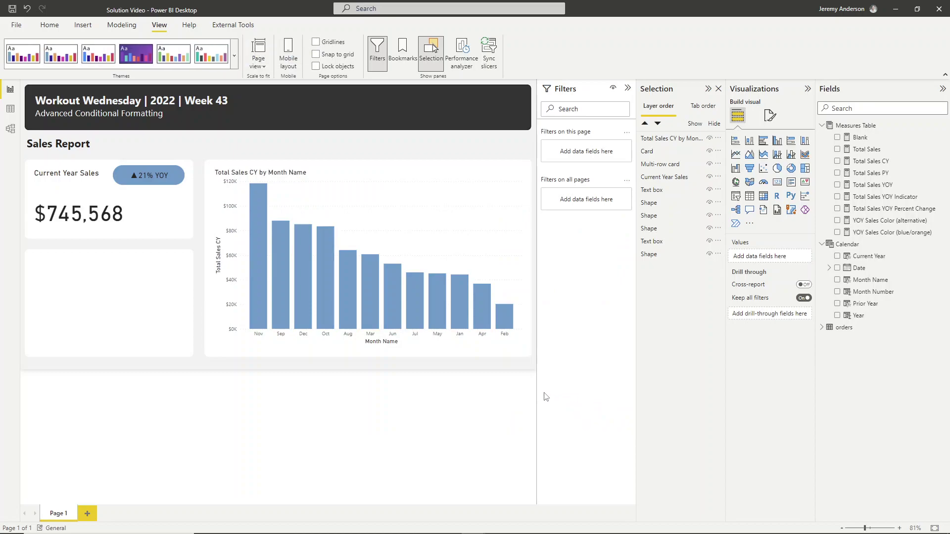
Step: Sort the Calendar table's Month Name column by Month Number
click(490, 219)
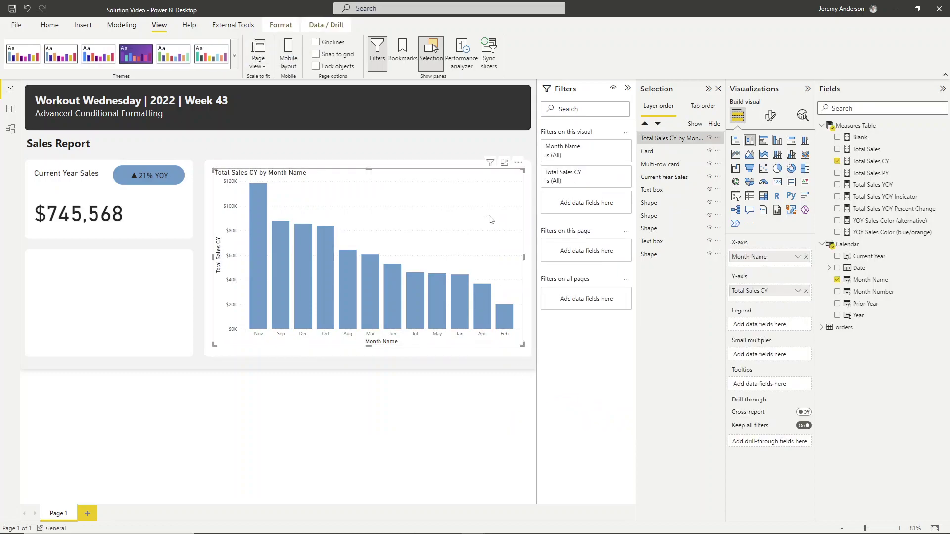
click(867, 282)
click(372, 66)
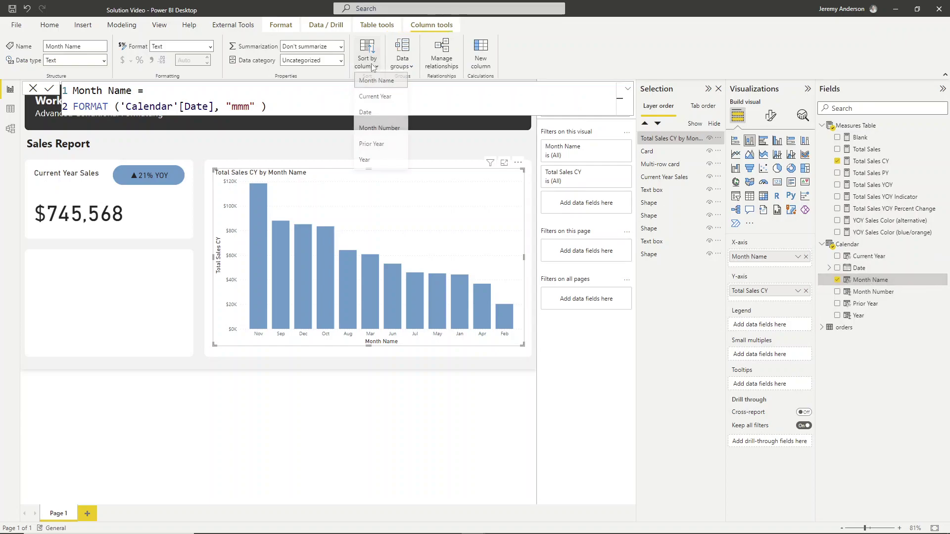
click(392, 132)
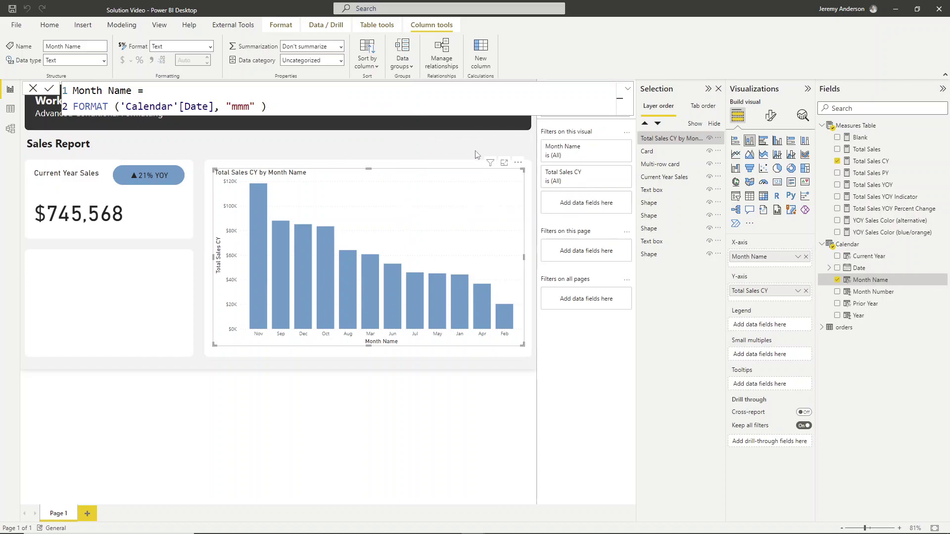
Step: Sort the column chart's axis by Month Name in ascending order
click(518, 162)
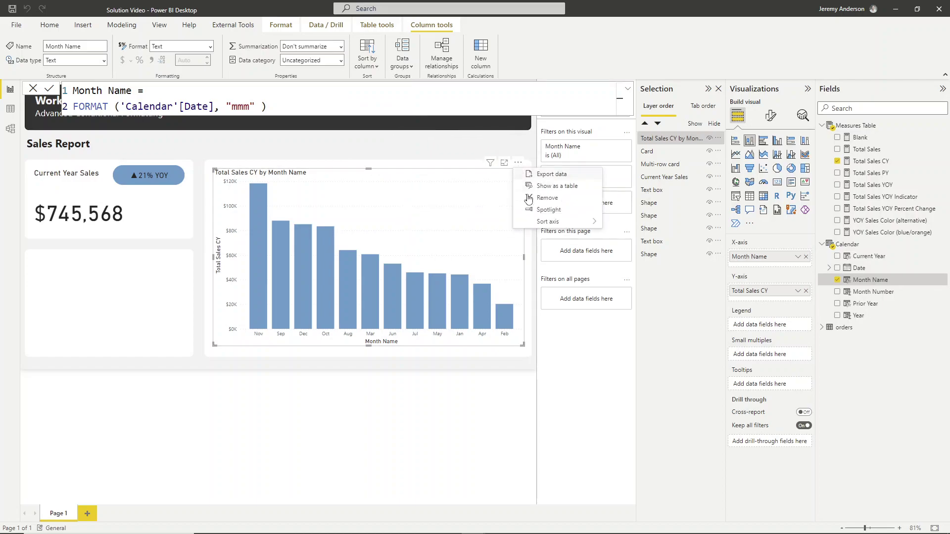
mouse_move(562, 222)
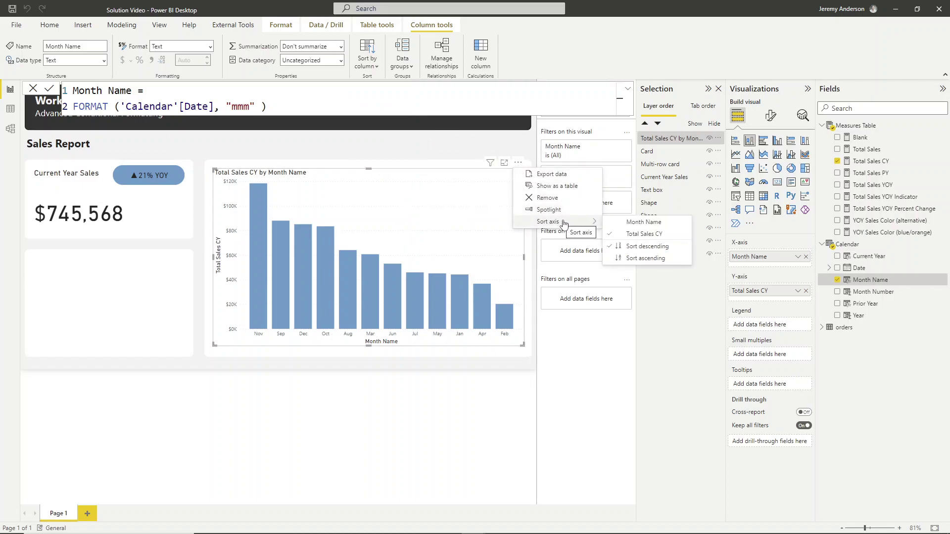
click(637, 227)
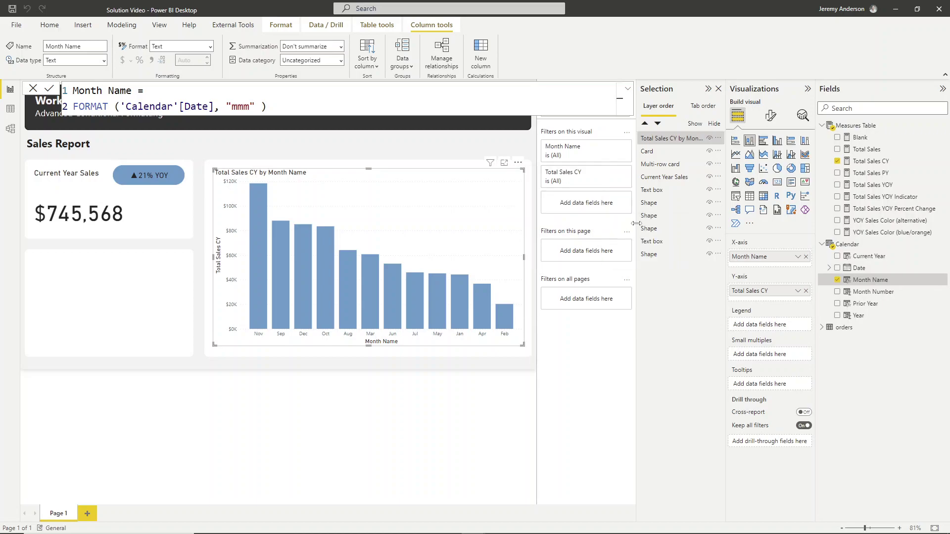
click(518, 162)
mouse_move(581, 225)
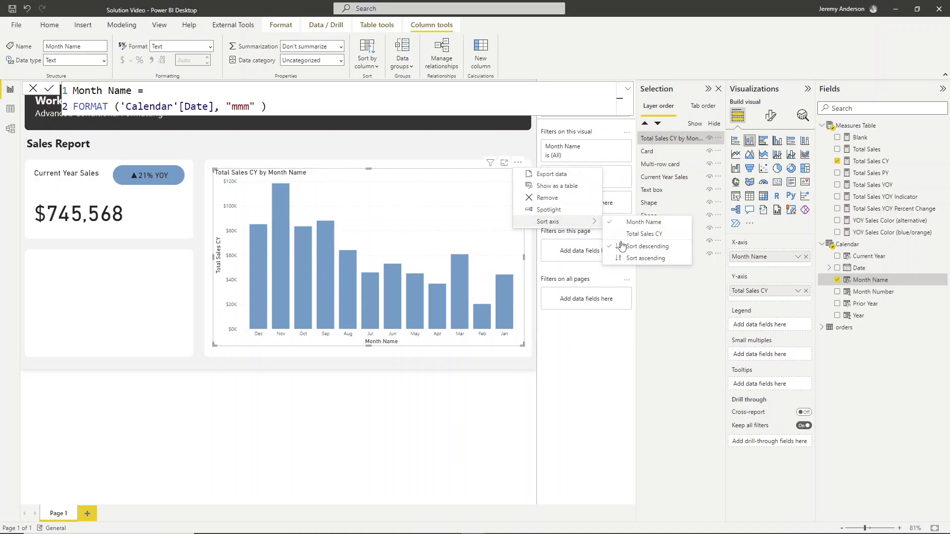
click(646, 258)
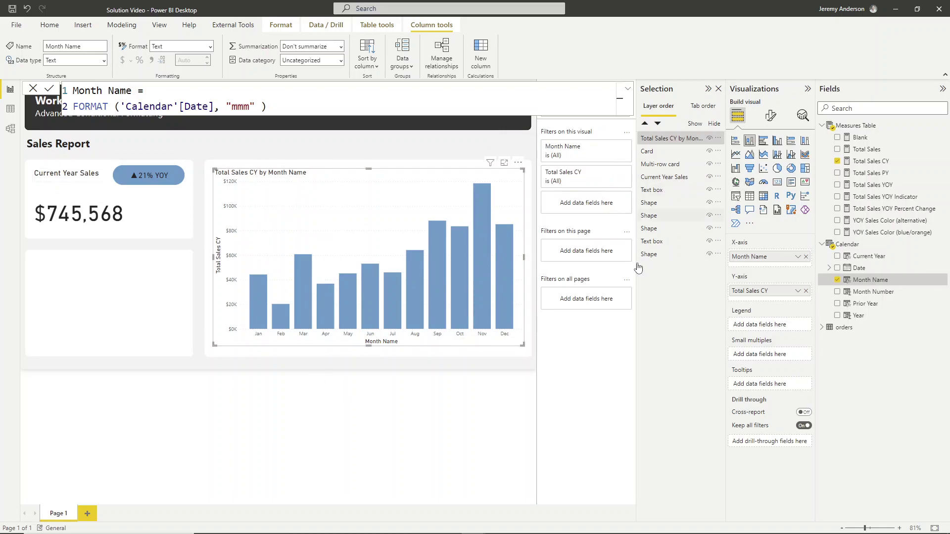
click(534, 369)
Step: Open the column color settings of the Total Sales CY by Month Name chart
click(398, 215)
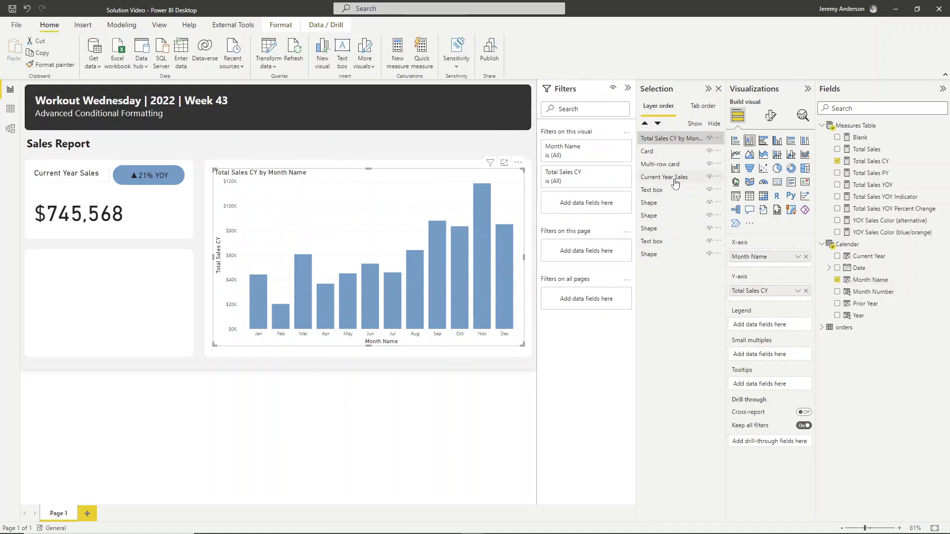
click(768, 118)
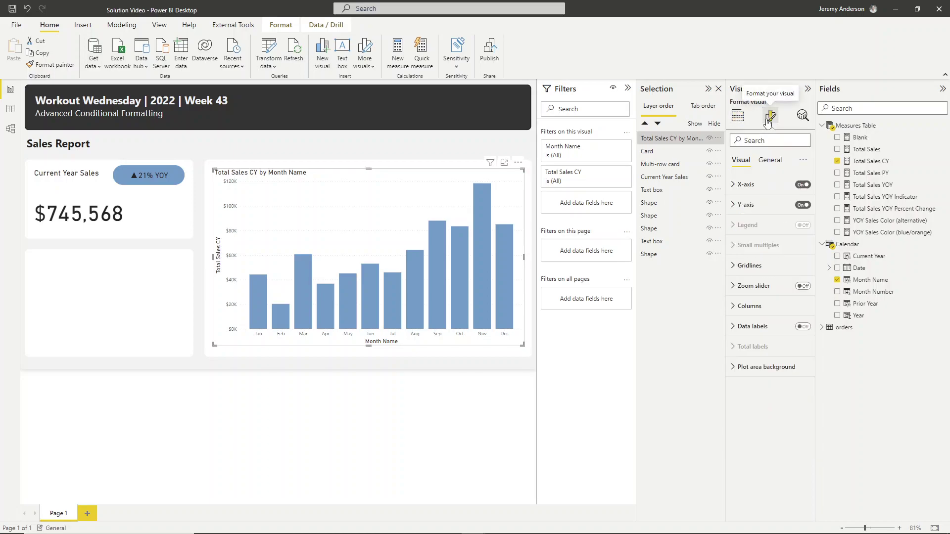
click(769, 161)
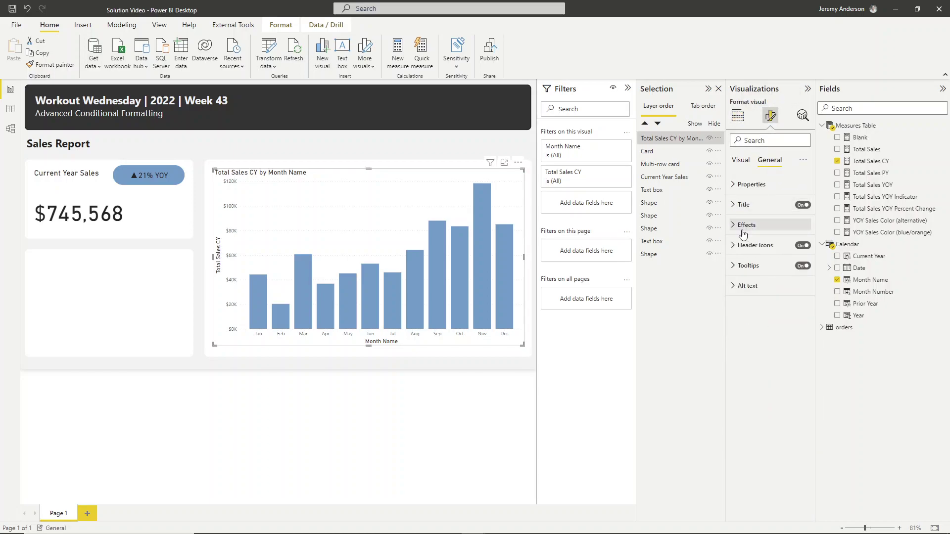
click(740, 161)
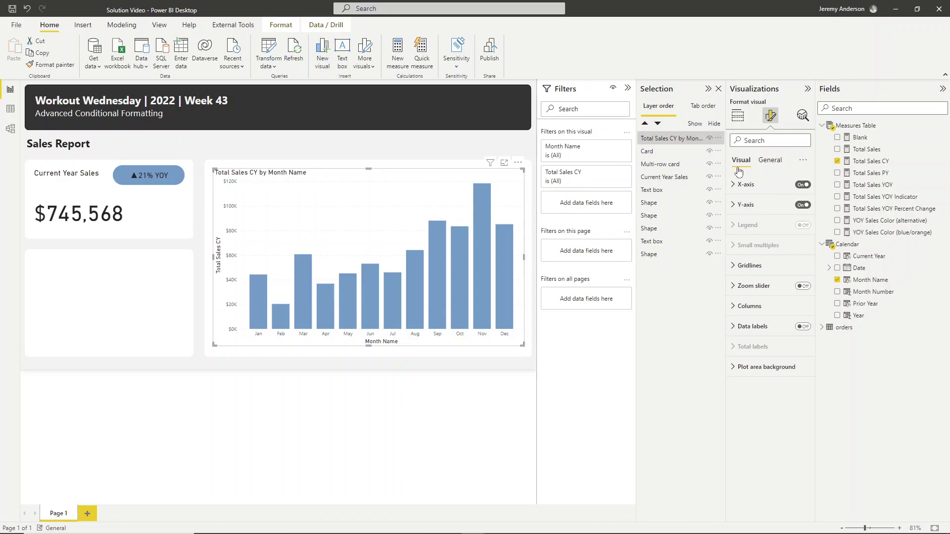
click(737, 307)
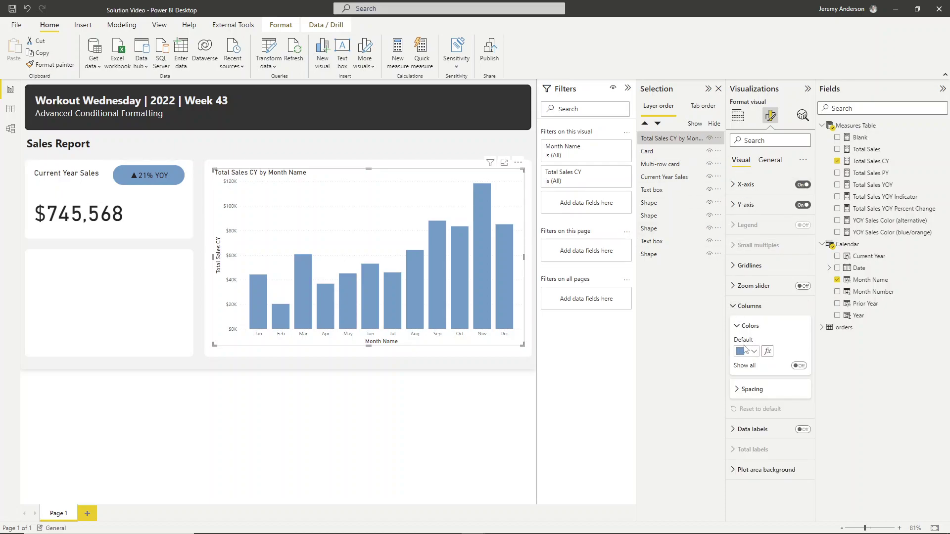
Step: Color the chart's columns by the field value of the YOY Sales Color (blue/orange) measure, and clear that conditional formatting again
click(767, 351)
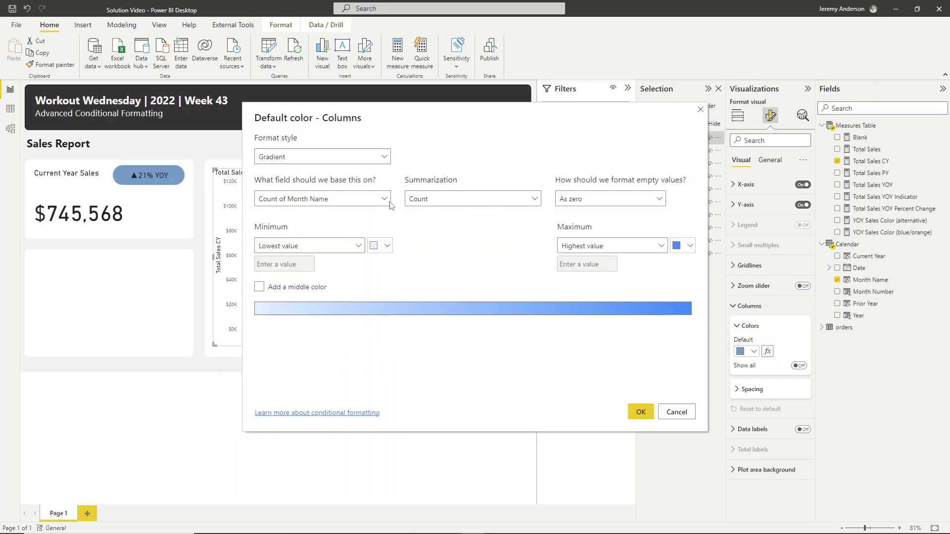
click(309, 163)
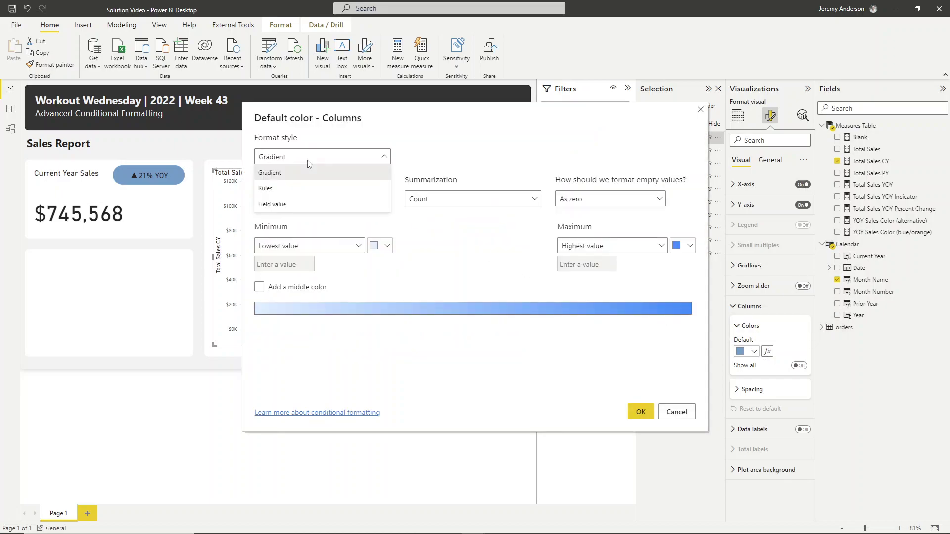
click(280, 205)
click(283, 199)
click(264, 235)
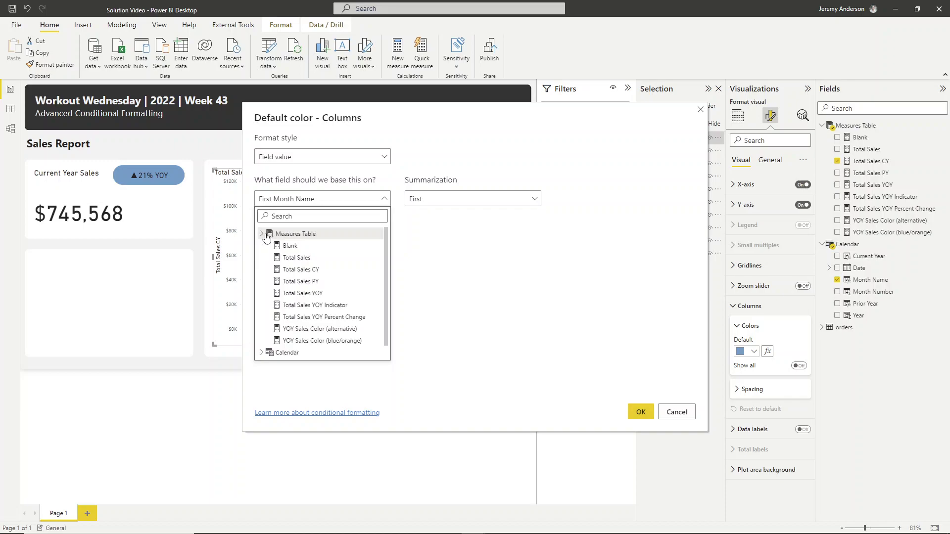
click(321, 340)
click(640, 412)
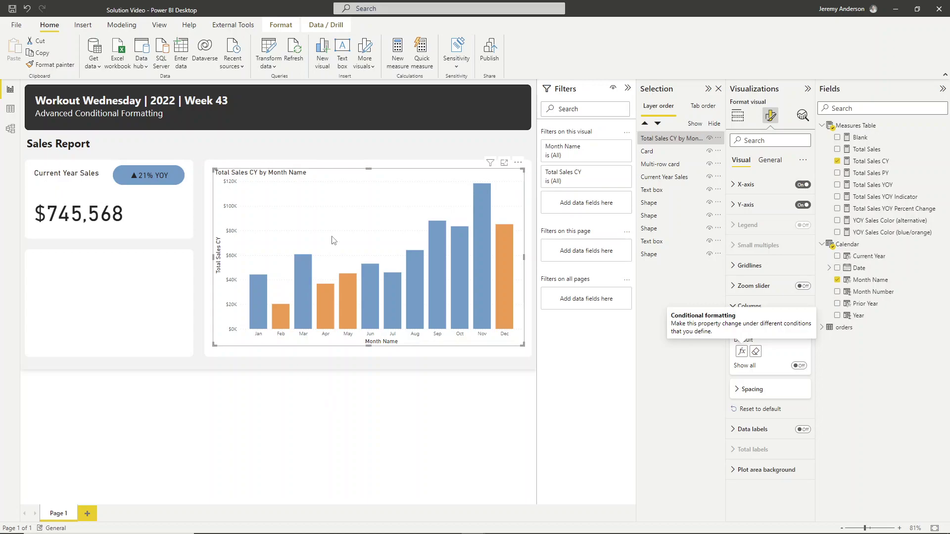
click(757, 354)
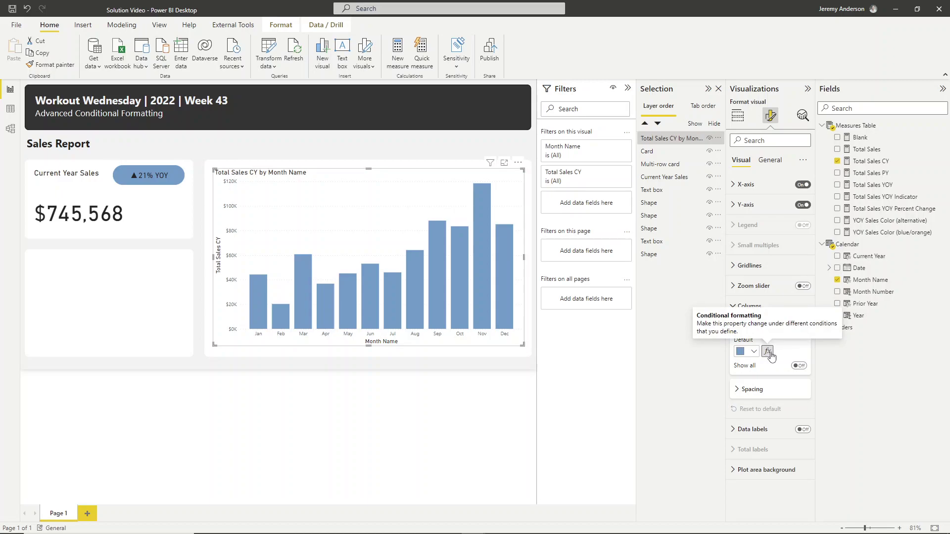
Step: Set the columns' conditional color to the Rules format style, based on the YOY Sales Color (alternative) measure
click(767, 351)
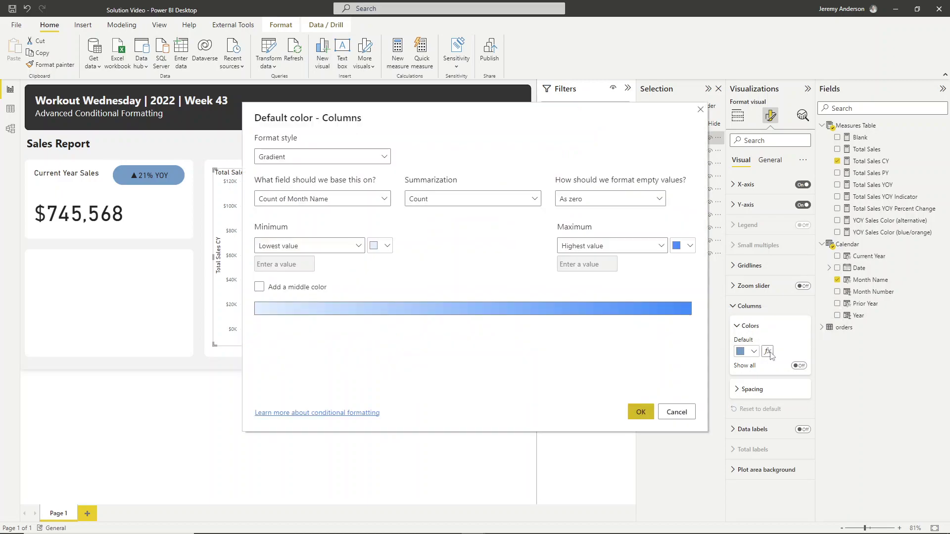
click(350, 157)
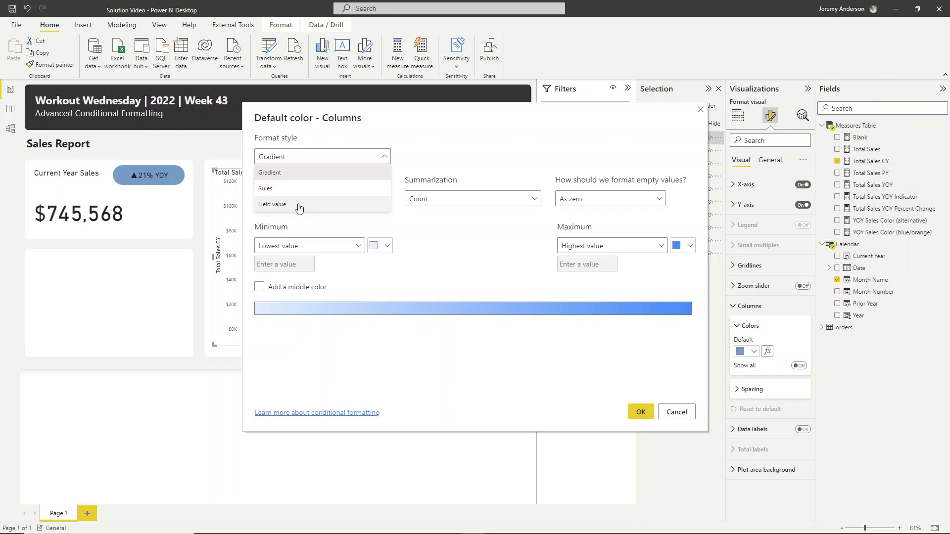
click(267, 188)
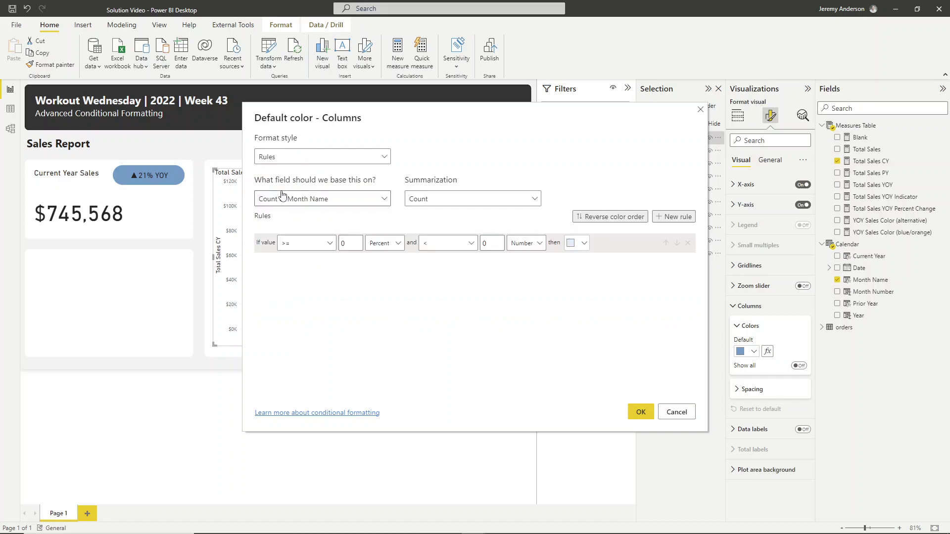
click(315, 199)
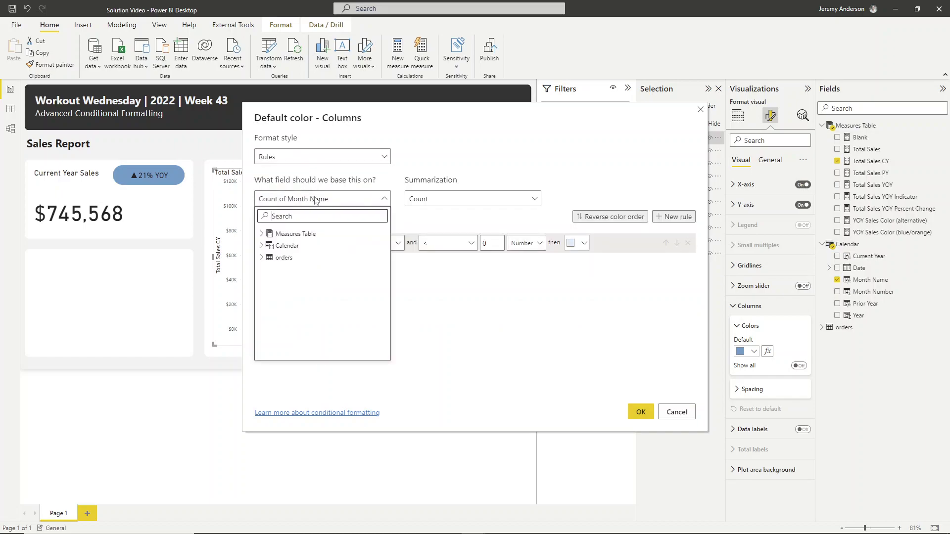
click(280, 234)
click(344, 330)
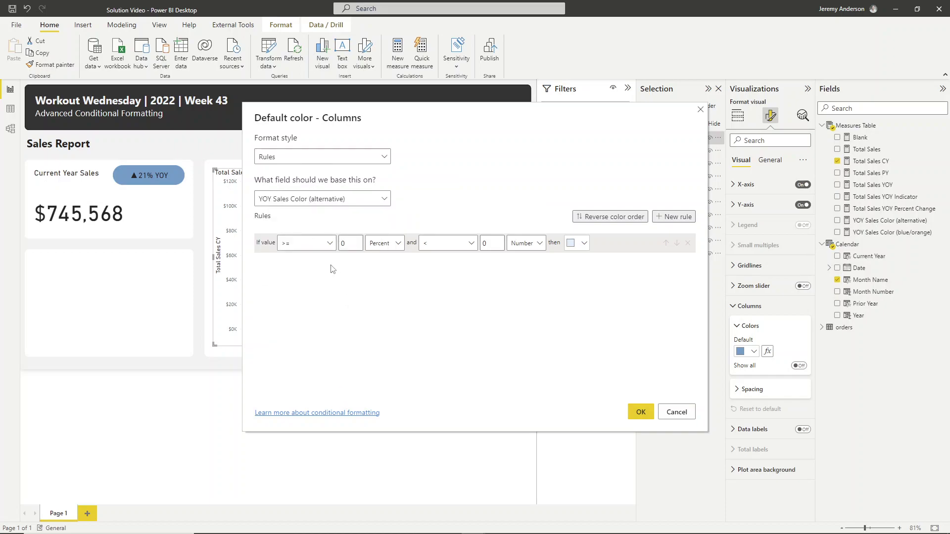
Step: Define the first color rule so that a value equal to the number 1 gets the blue theme color
click(303, 244)
click(300, 291)
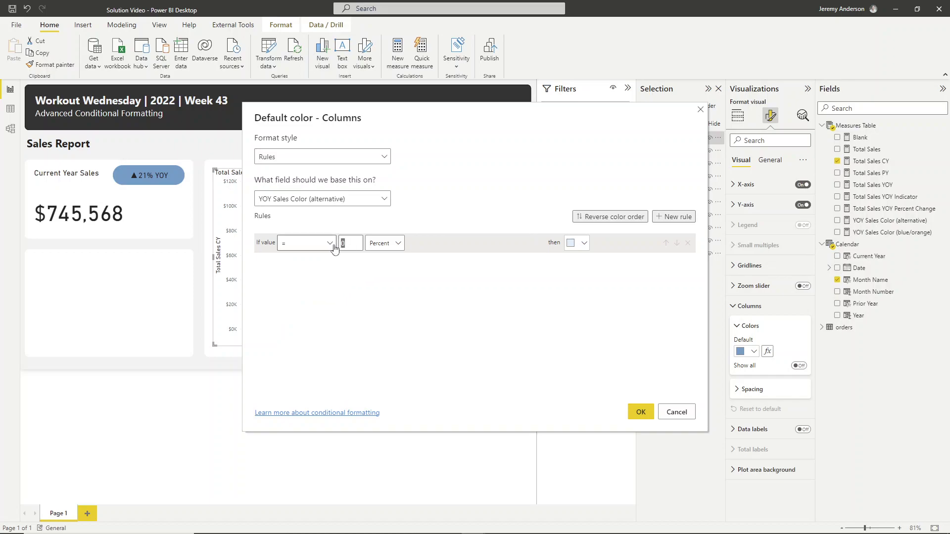
text(1)
click(386, 243)
click(381, 278)
click(583, 243)
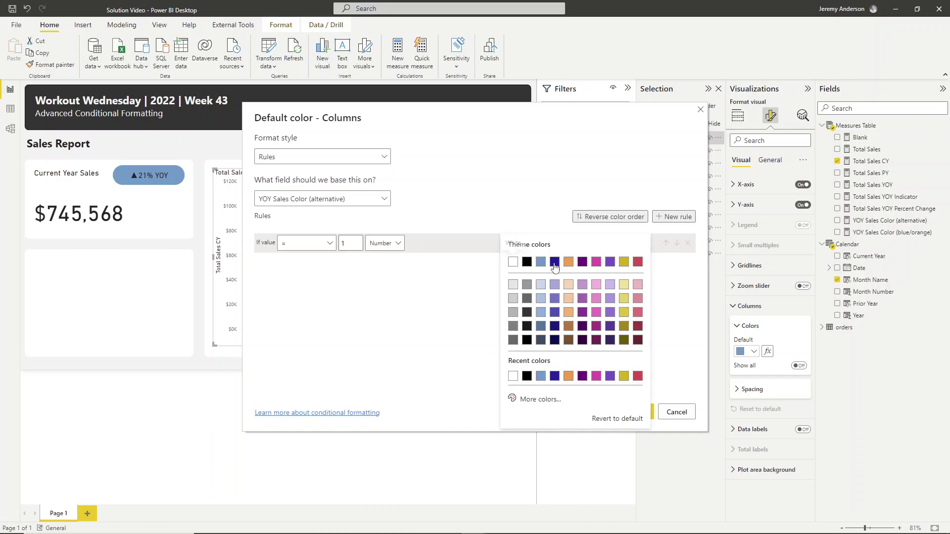
click(541, 263)
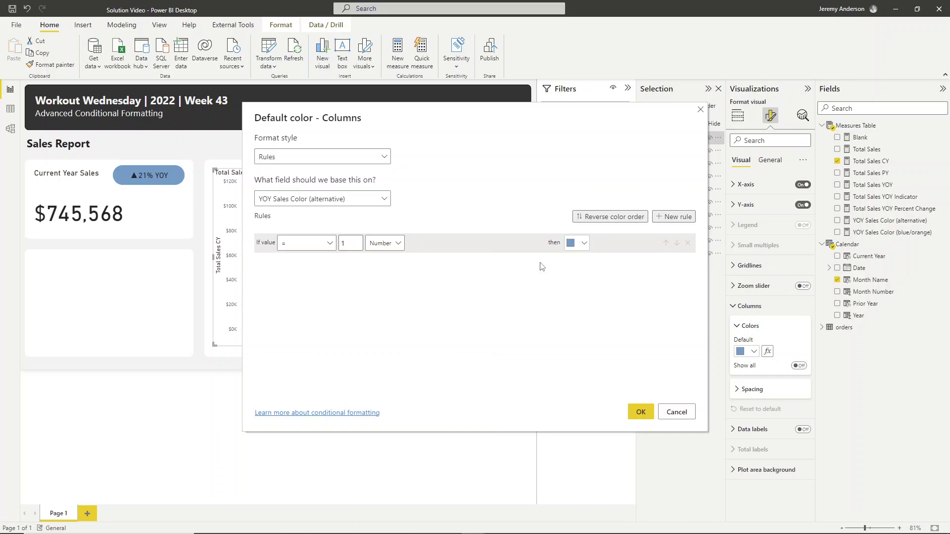
Step: Add a second color rule giving values equal to the number 0 the orange theme color, and apply the rules
click(673, 217)
click(304, 262)
click(289, 310)
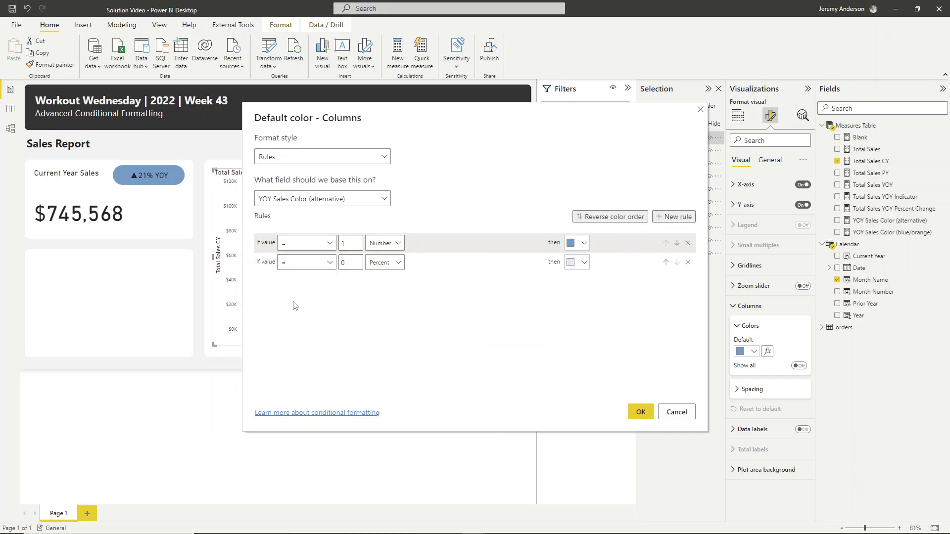
click(383, 262)
click(383, 279)
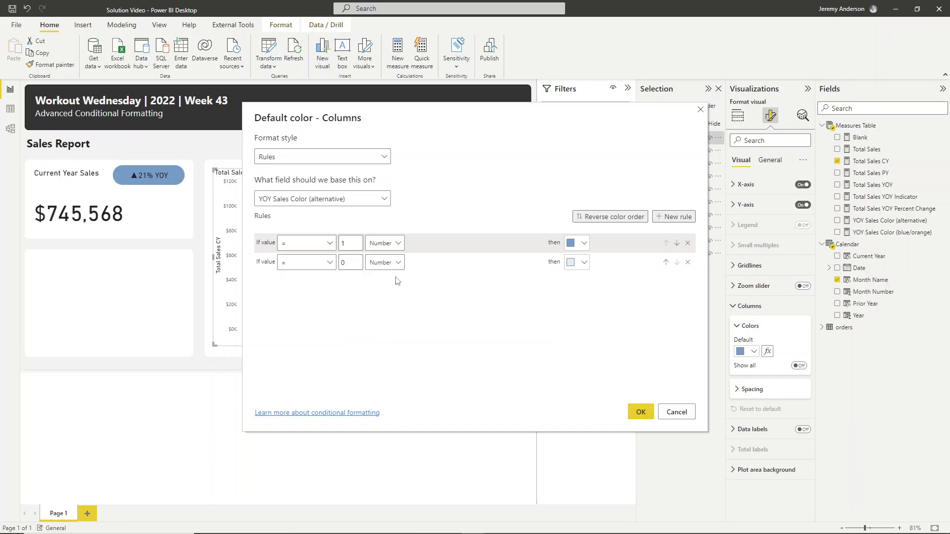
click(584, 263)
click(567, 264)
click(641, 412)
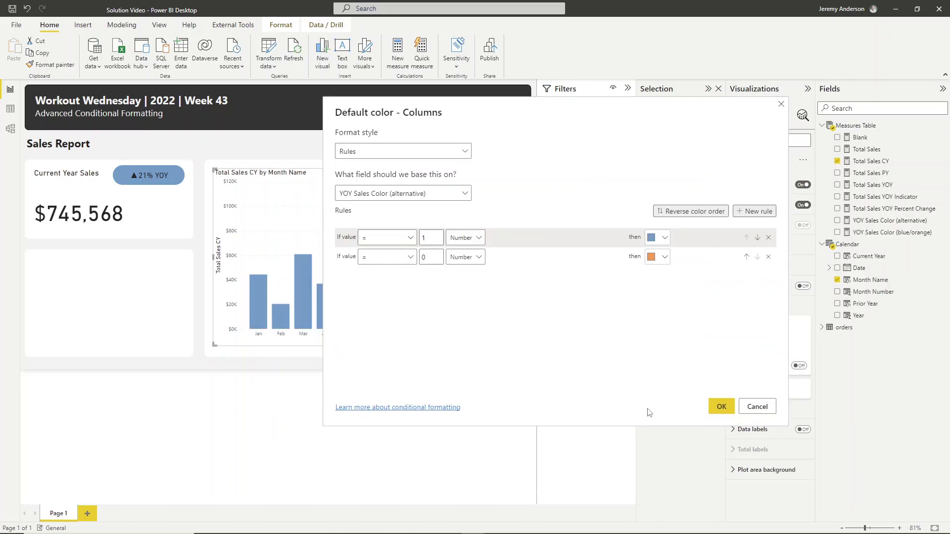
click(721, 406)
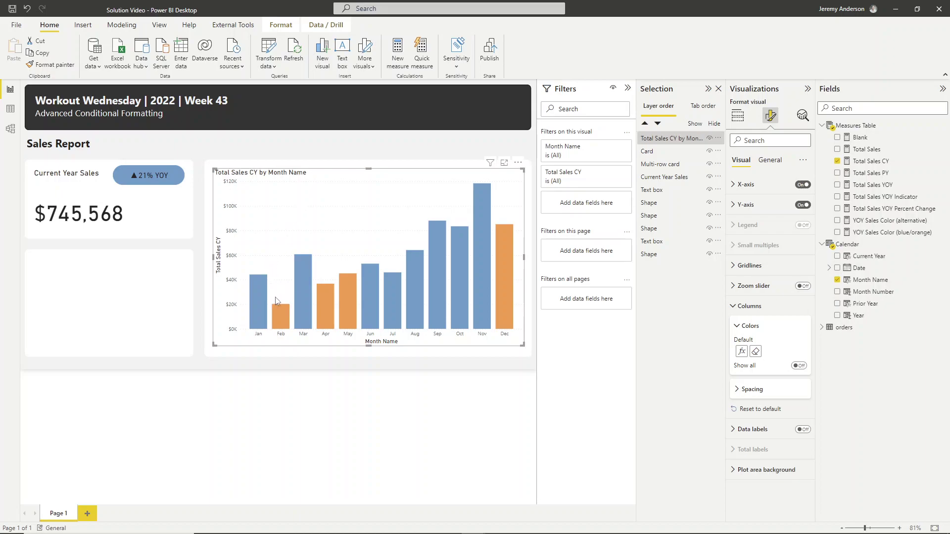
Step: Import the Bullet Chart by OKVIZ visual from the visuals store and convert the monthly sales column chart to it
click(197, 313)
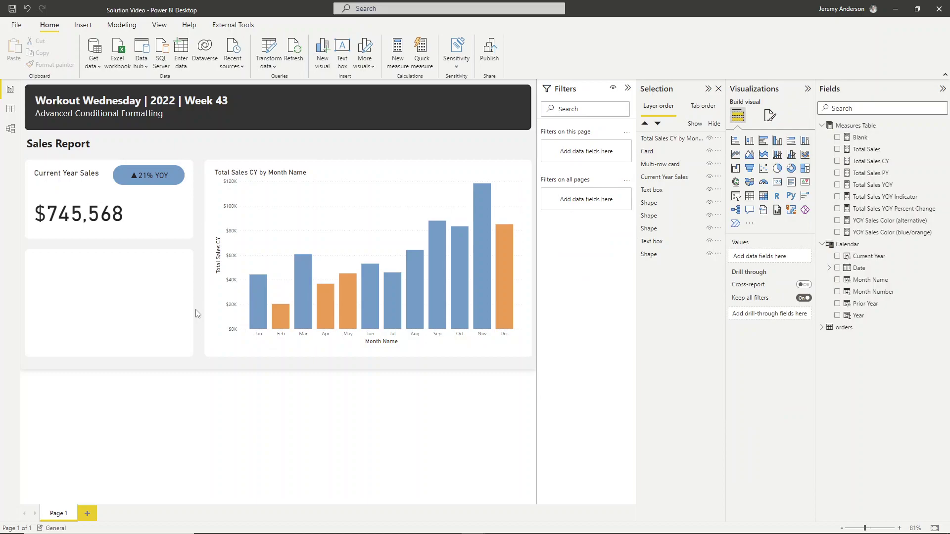
click(282, 278)
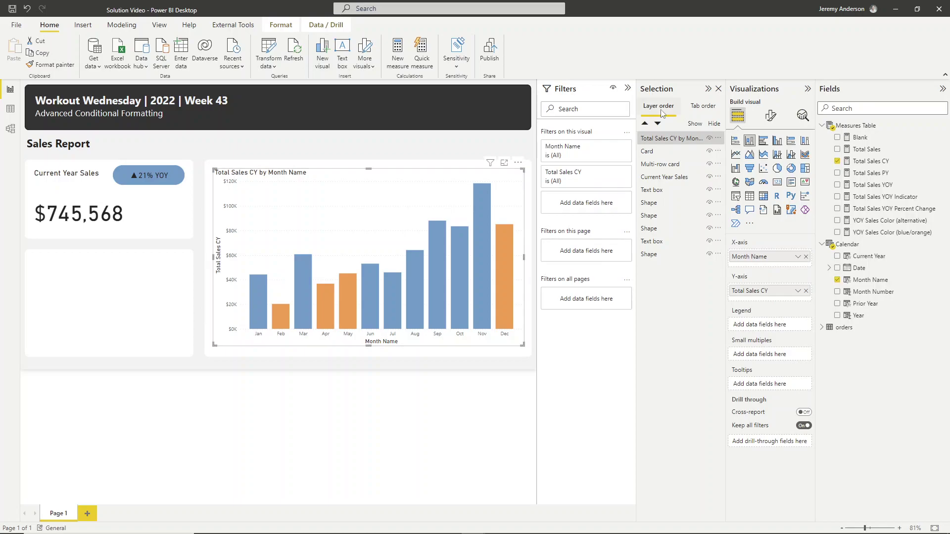
click(749, 223)
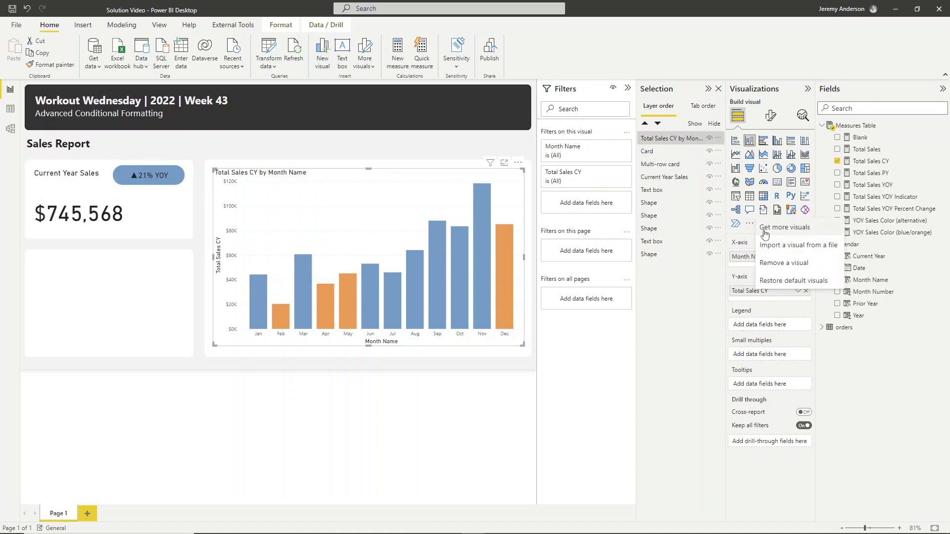
click(764, 228)
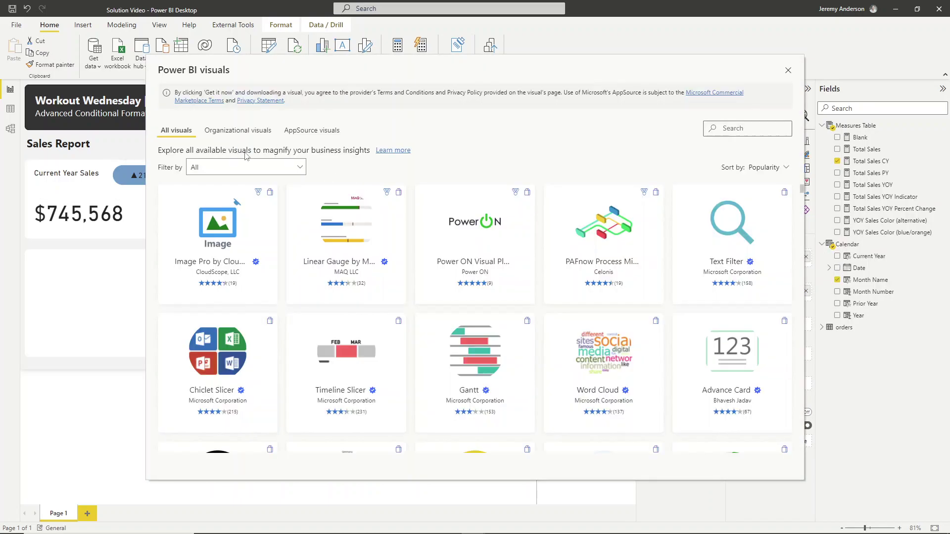
text(bullet)
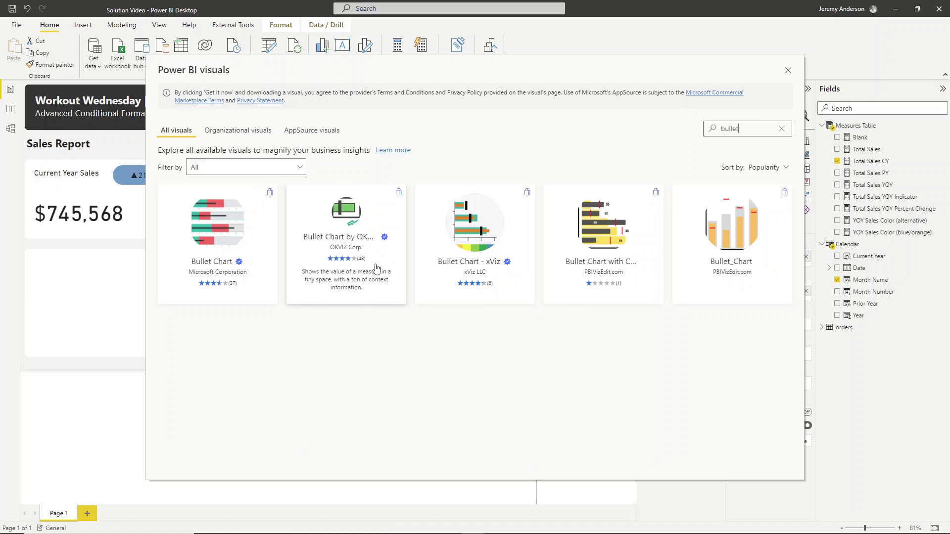
click(383, 293)
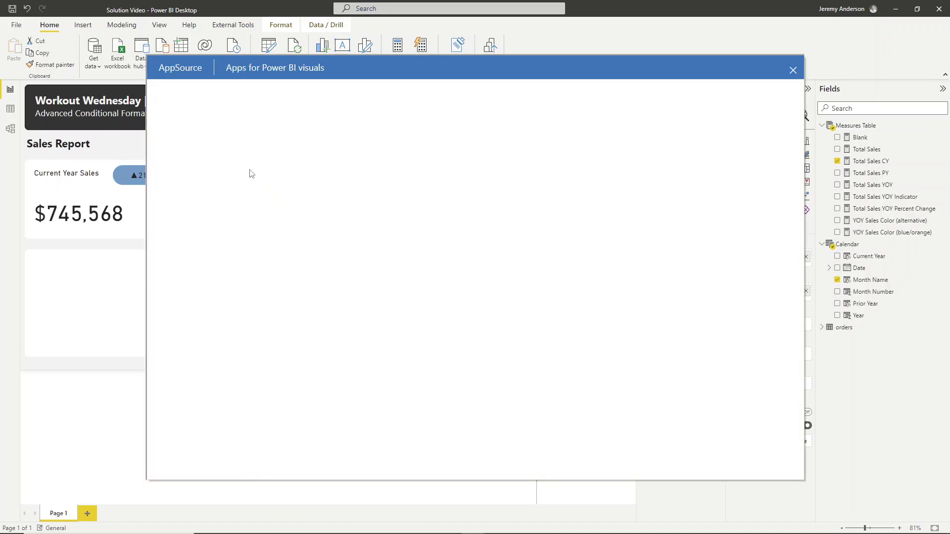
click(204, 207)
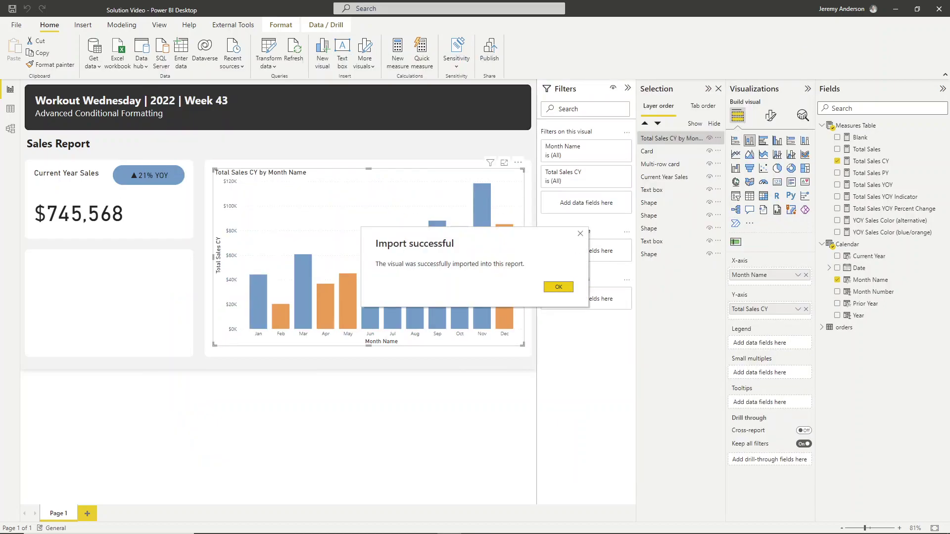
click(559, 287)
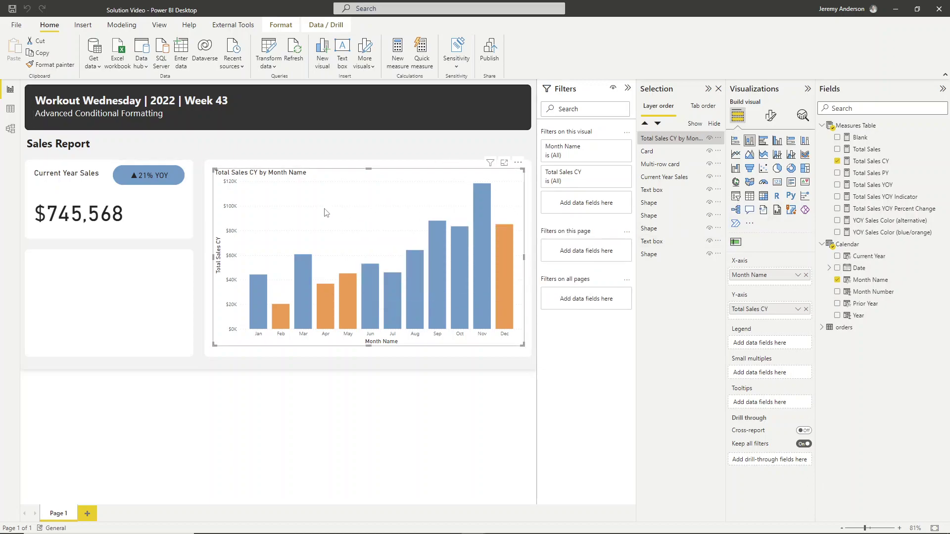
click(735, 242)
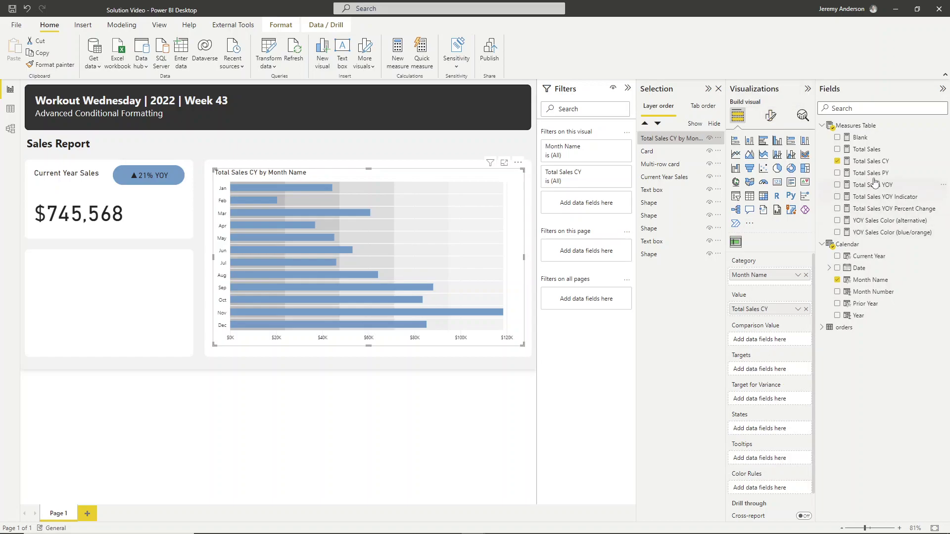
Step: Add Total Sales PY as the bullet chart's target and set the chart's orientation to Vertical
drag(872, 173, 775, 377)
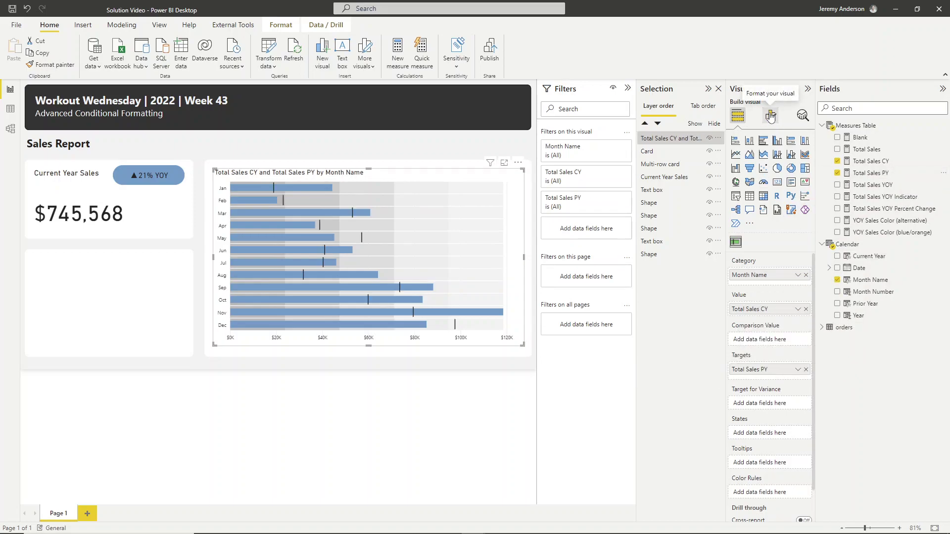
click(771, 117)
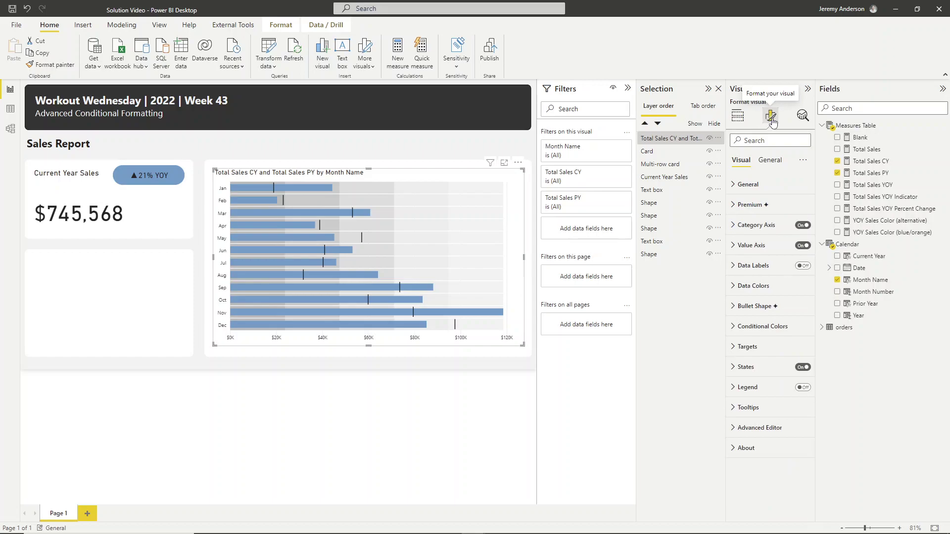
click(737, 185)
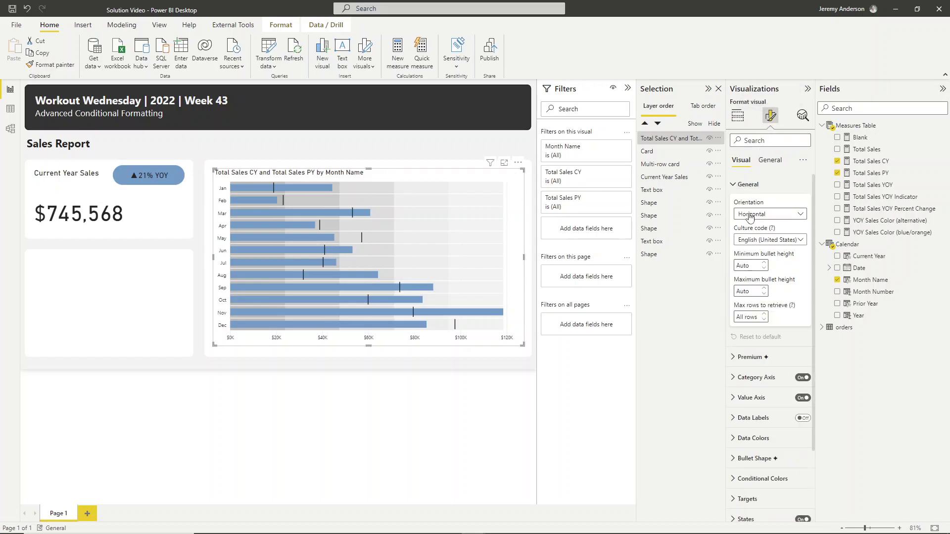
click(753, 214)
click(755, 238)
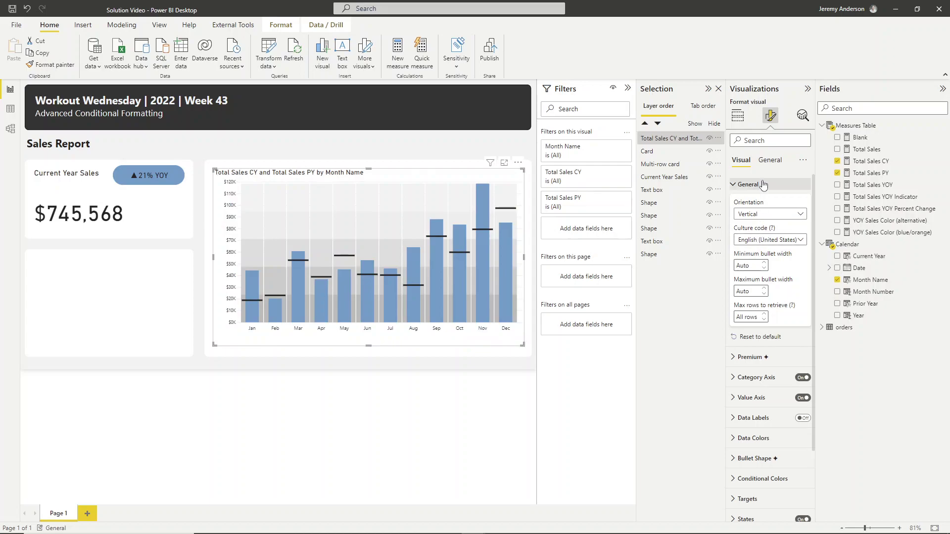
Step: Set the bullet chart's category axis text size to 12 pt
click(733, 186)
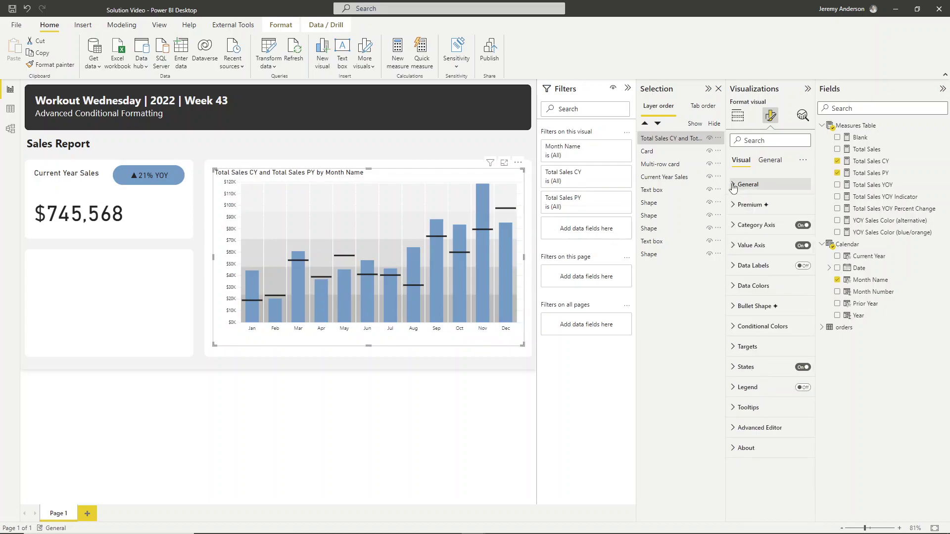
click(735, 225)
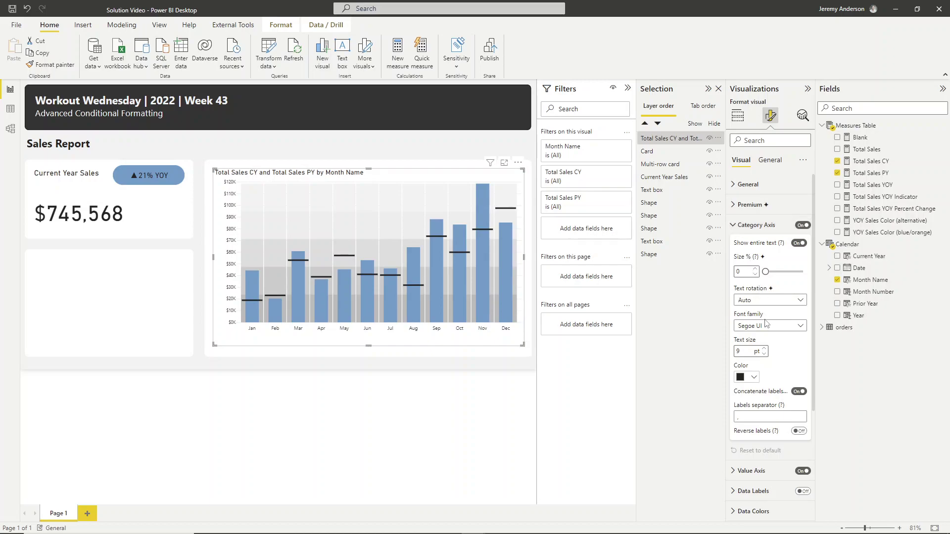
click(764, 349)
click(763, 349)
click(763, 349)
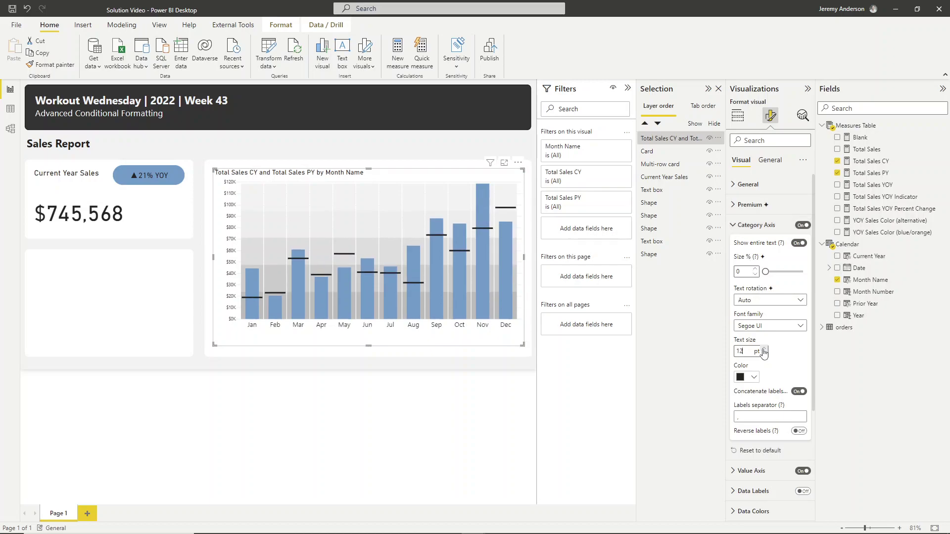
Step: Set the bullet chart's value axis text size to 12 pt
click(732, 225)
click(734, 244)
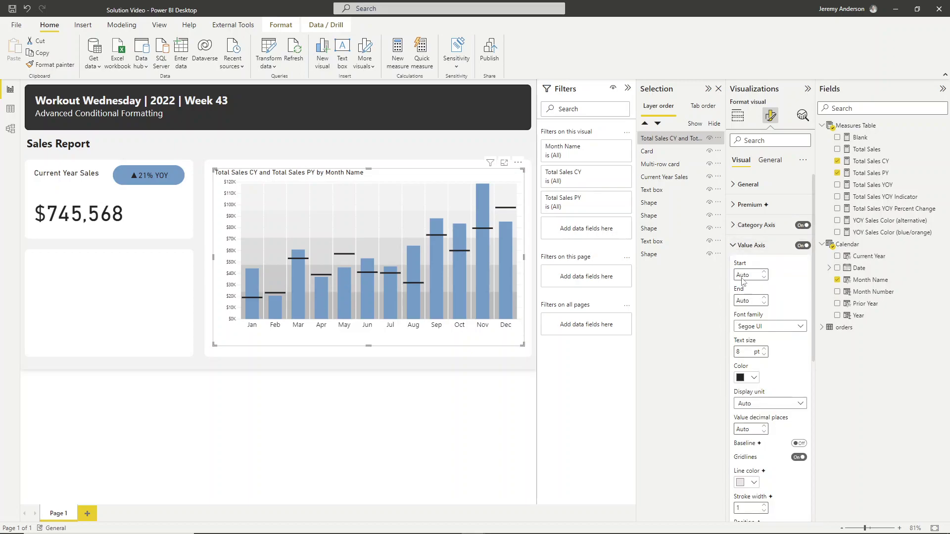
click(764, 349)
click(764, 349)
click(764, 349)
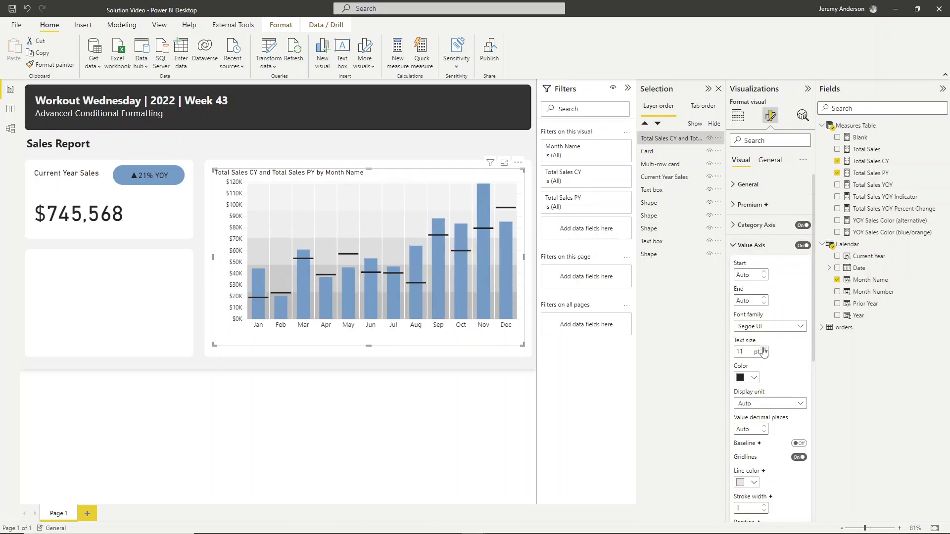
Step: Turn off the value axis gridlines and the background states of the bullet chart
scroll(763, 349, down, 3)
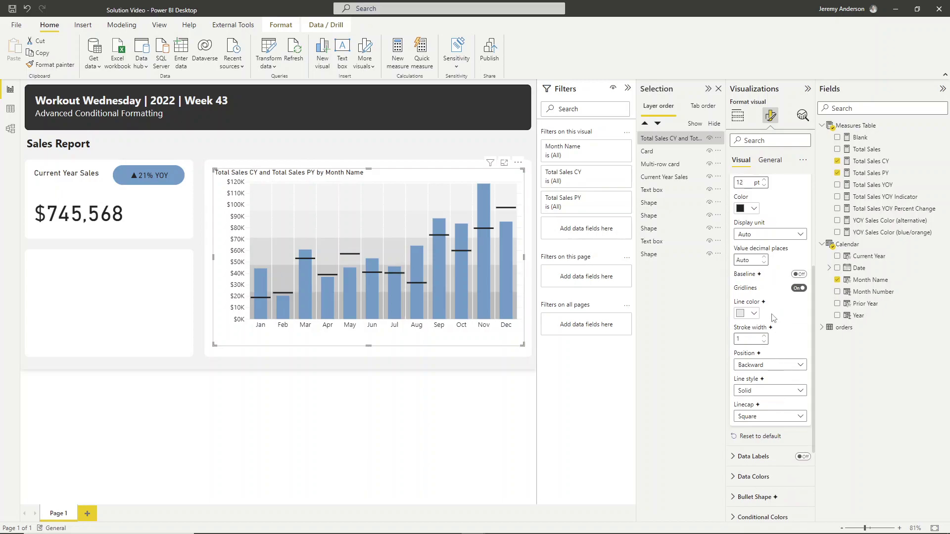
click(797, 288)
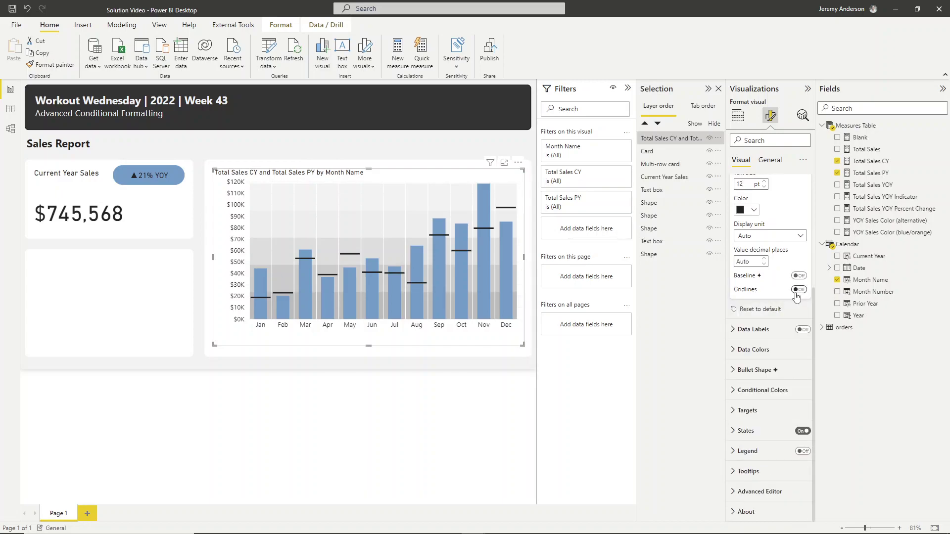
scroll(757, 212, up, 3)
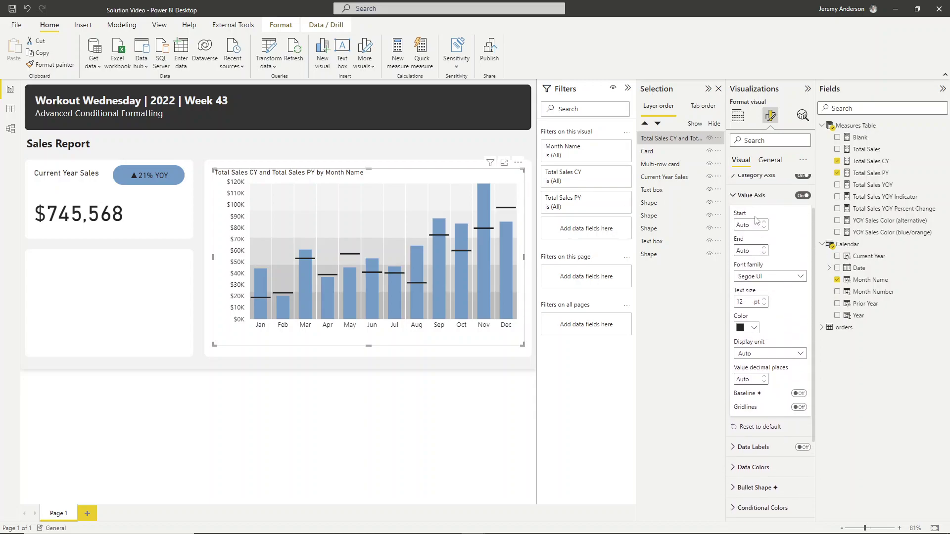
click(734, 196)
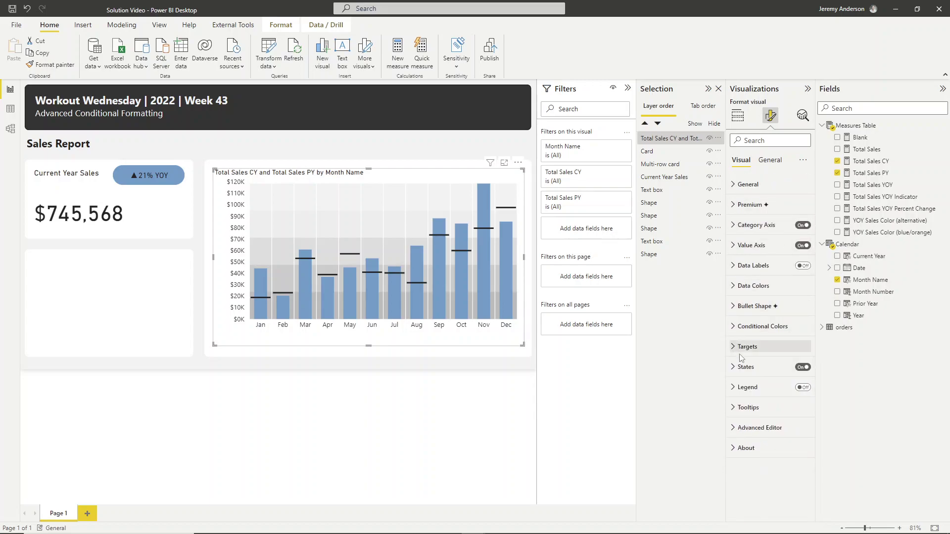
click(801, 367)
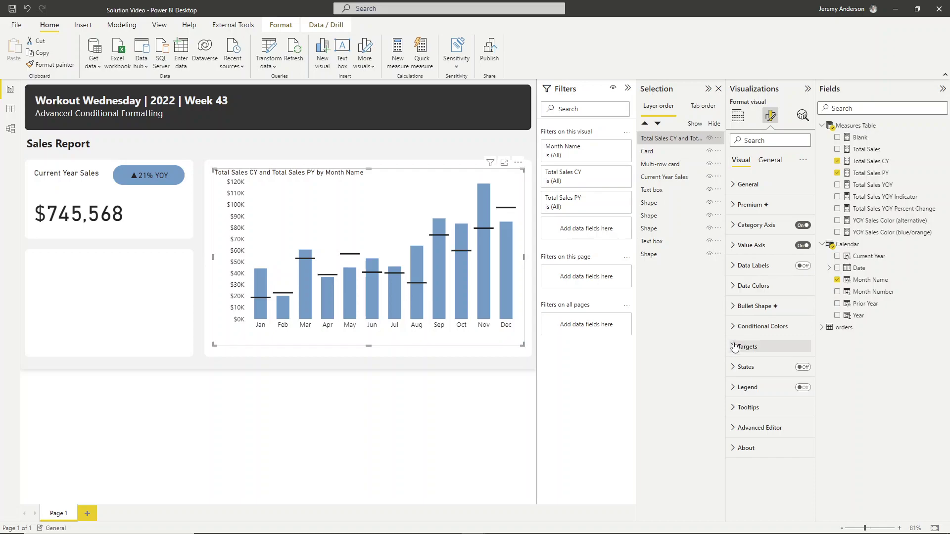
Step: Add a conditional color that makes bars orange when the value is less than Total Sales PY
click(735, 326)
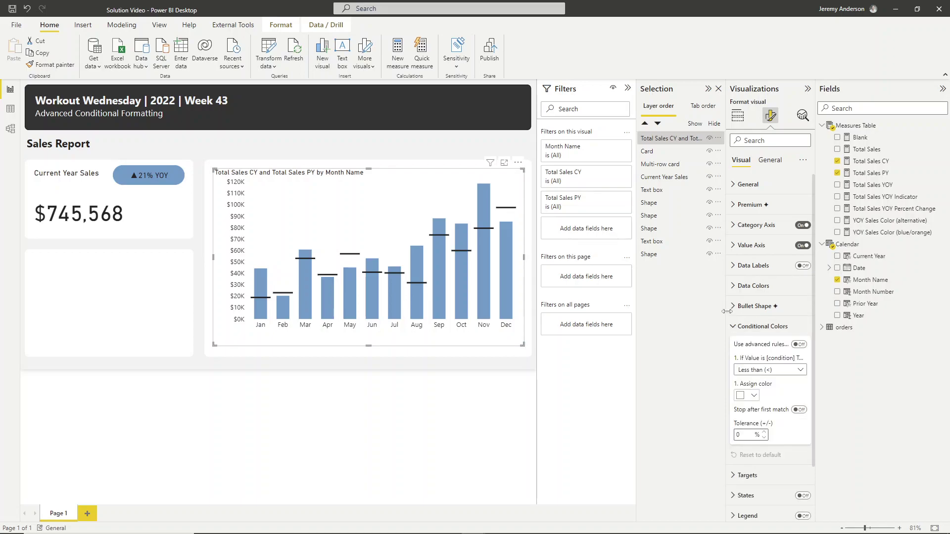
drag(726, 311, 694, 314)
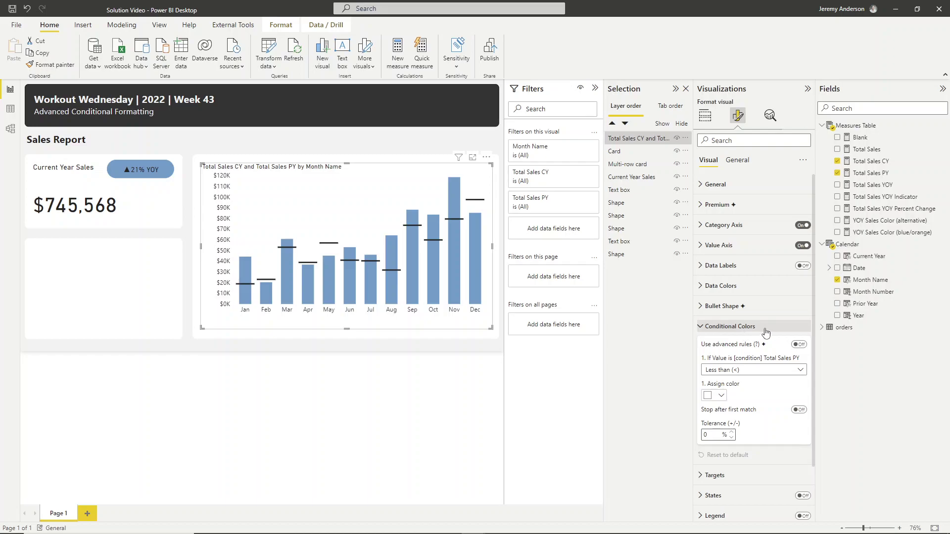
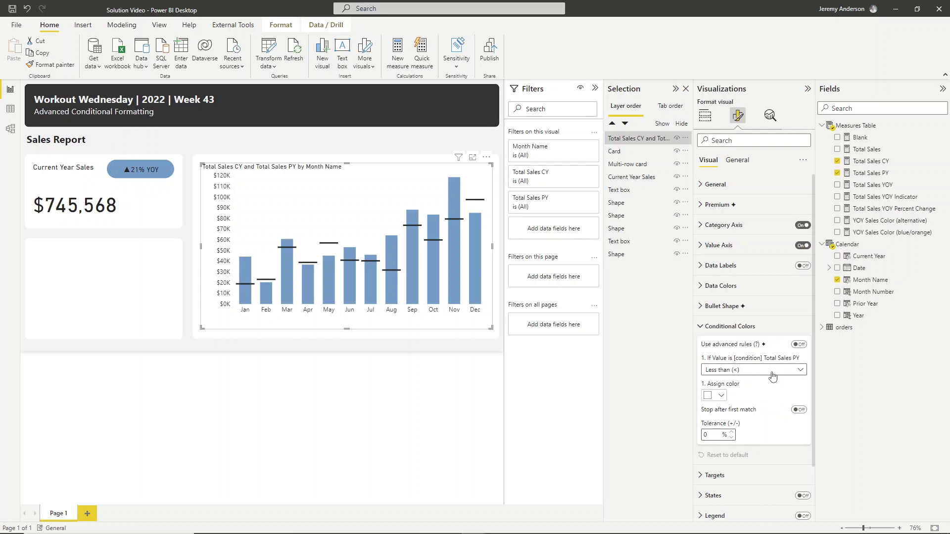
click(717, 397)
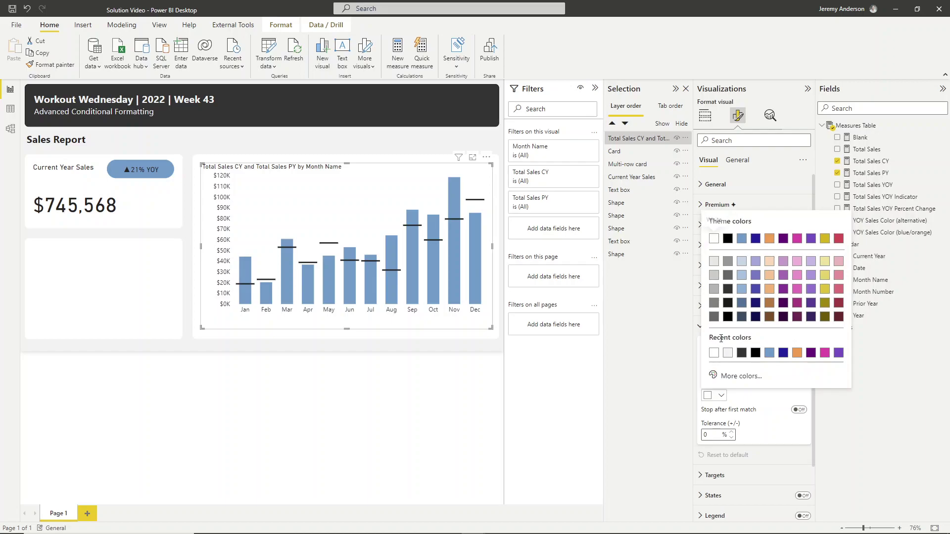
click(770, 238)
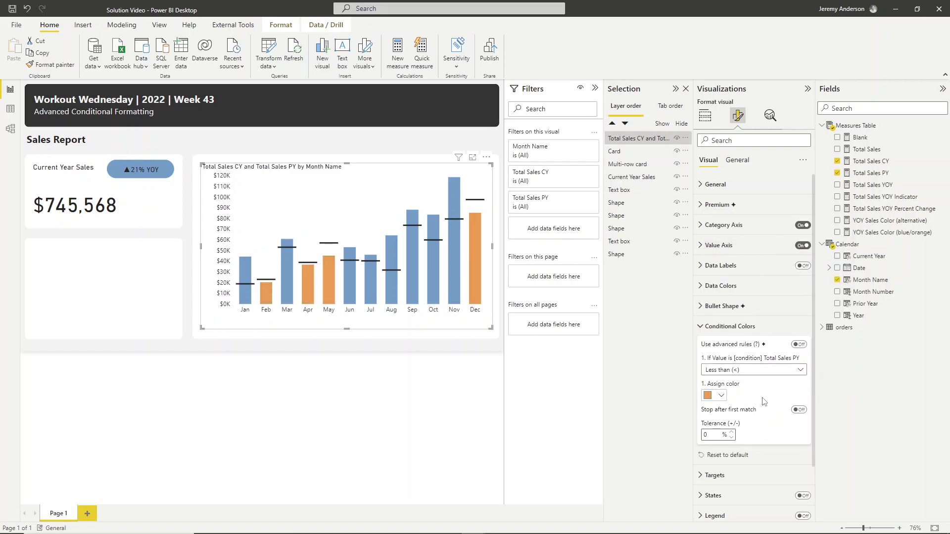
click(764, 372)
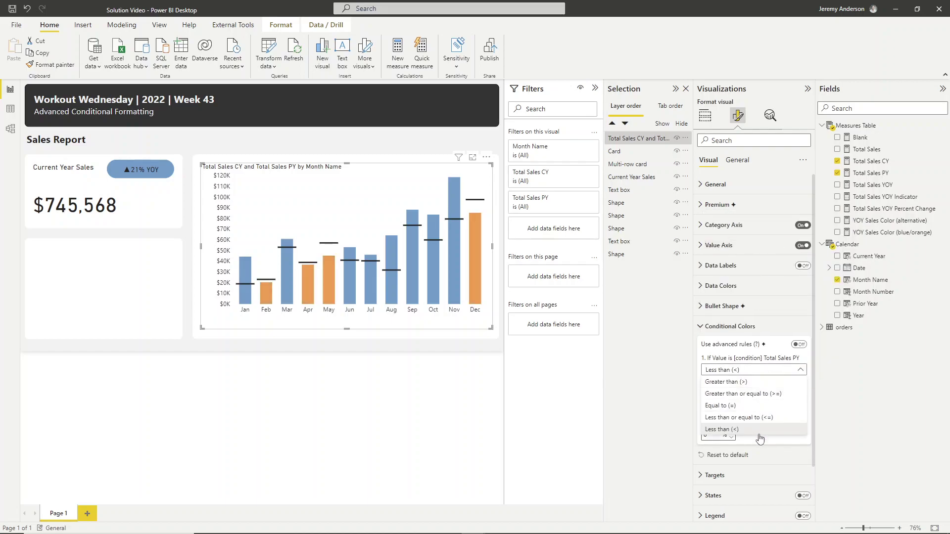
click(760, 358)
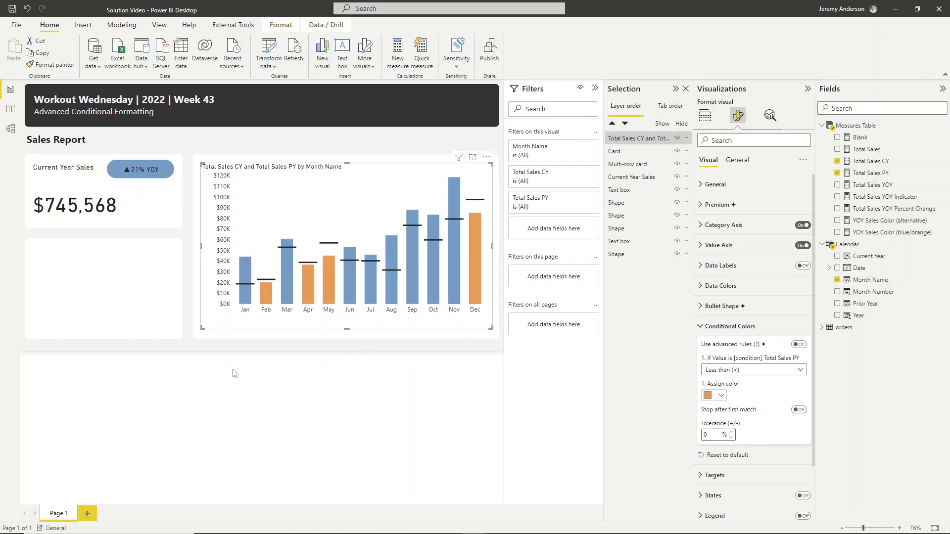
click(701, 327)
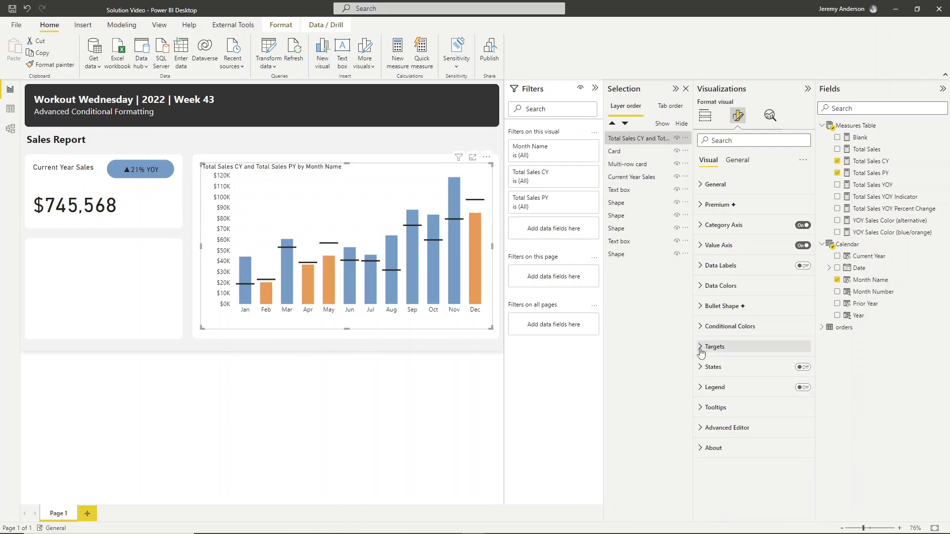
Step: Change the Total Sales PY target line color to a dark gray theme shade and collapse the Selection pane
click(701, 349)
click(714, 403)
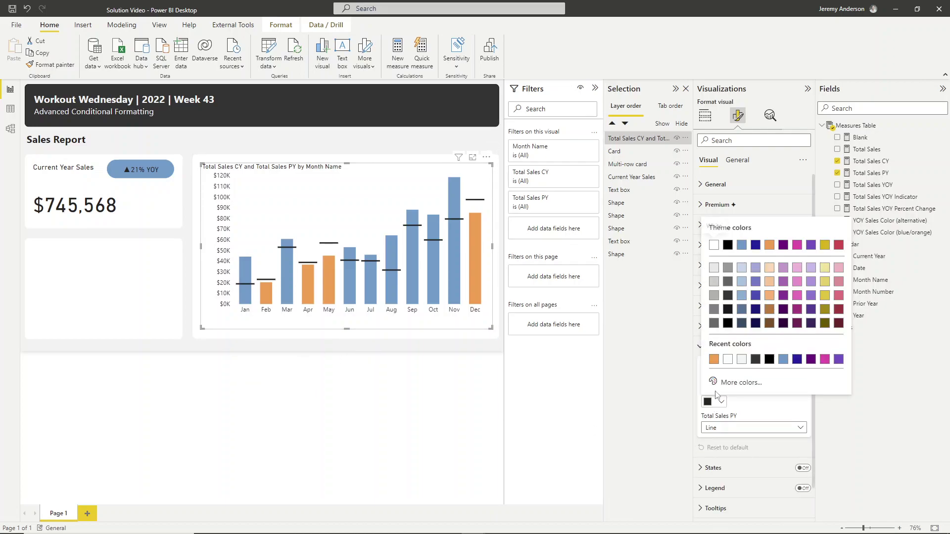
click(726, 300)
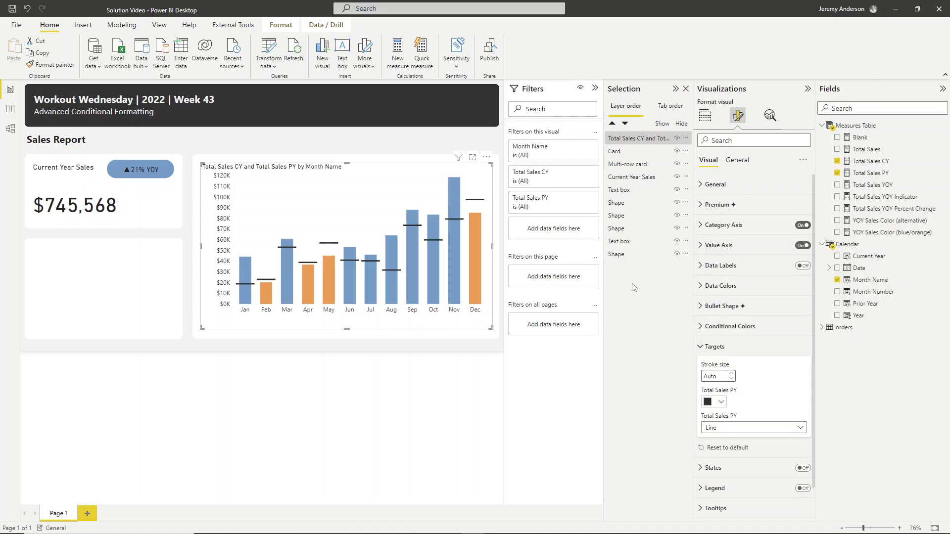
click(676, 89)
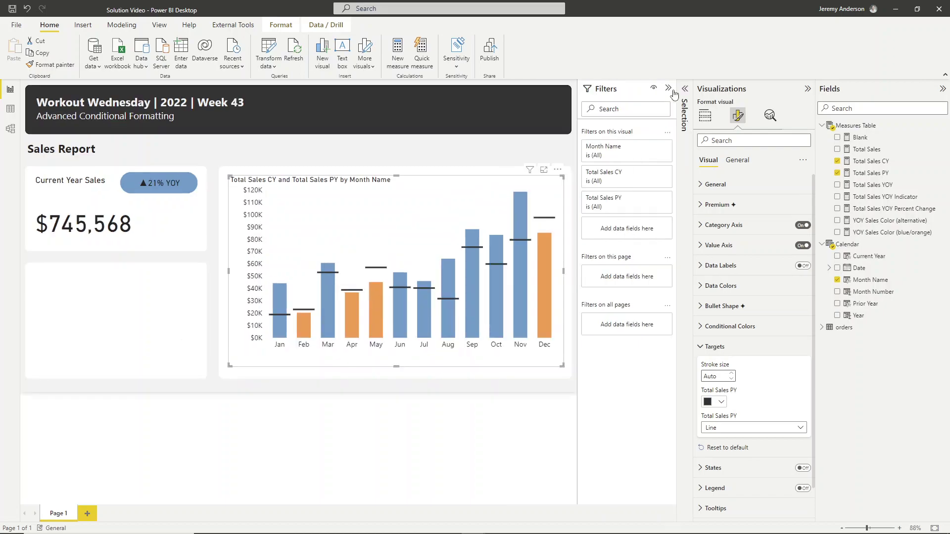
click(478, 438)
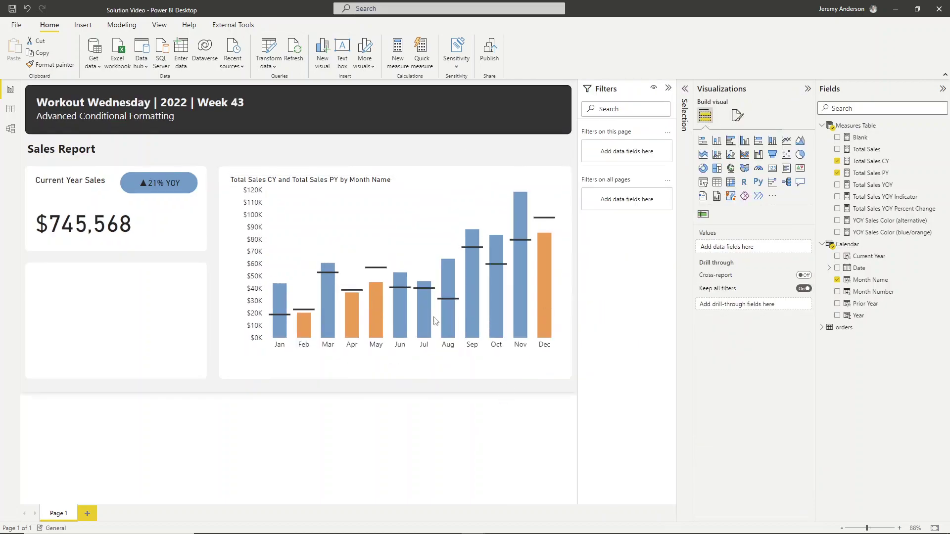
Step: Change the bullet chart's title to "Current Year Sales vs. Prior Year Sales by Month"
click(738, 115)
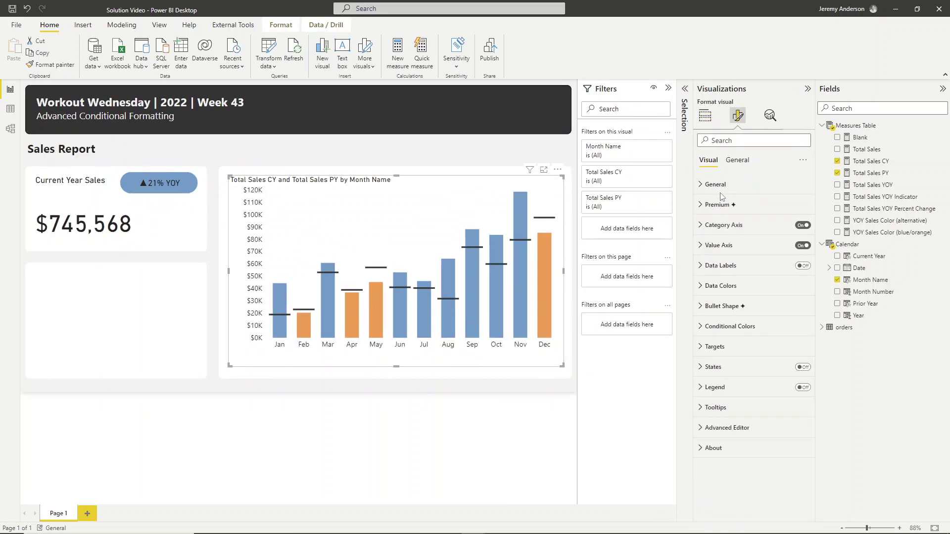
click(738, 159)
click(712, 204)
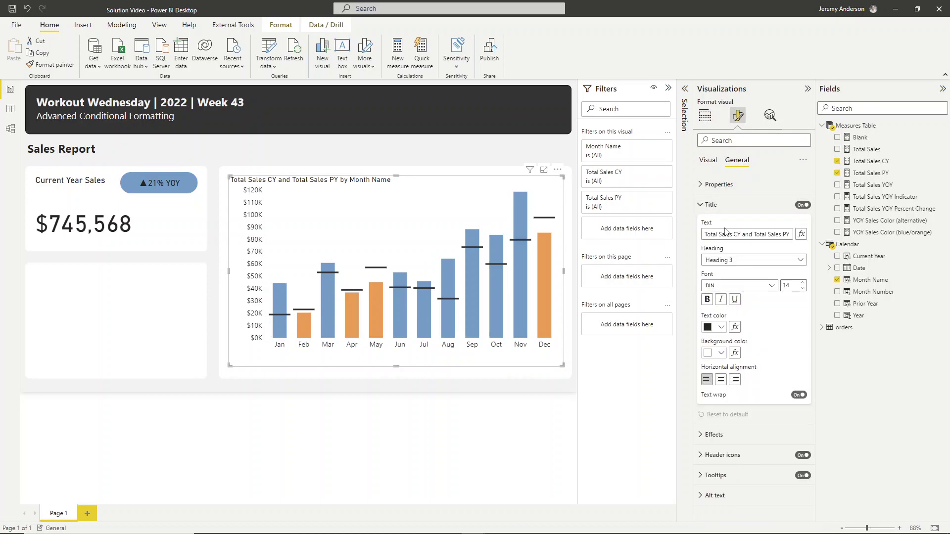
double_click(760, 234)
click(760, 234)
text(Cu)
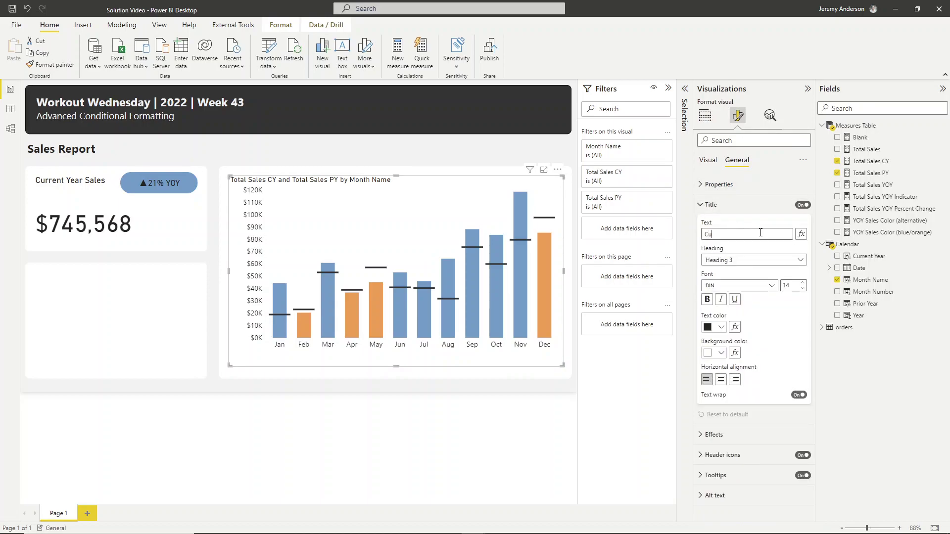
text(rrent Ye)
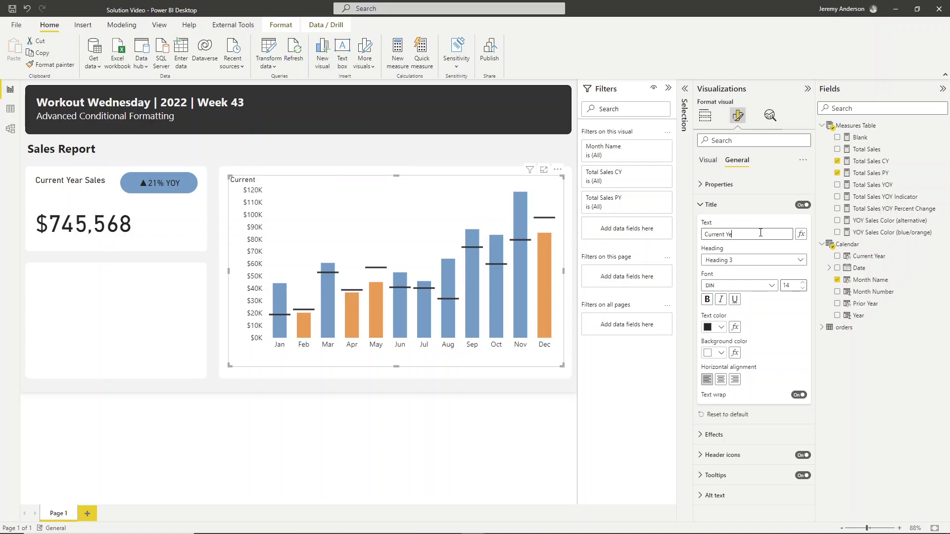
text(ar Sales vs. Prior Year Sales by Month)
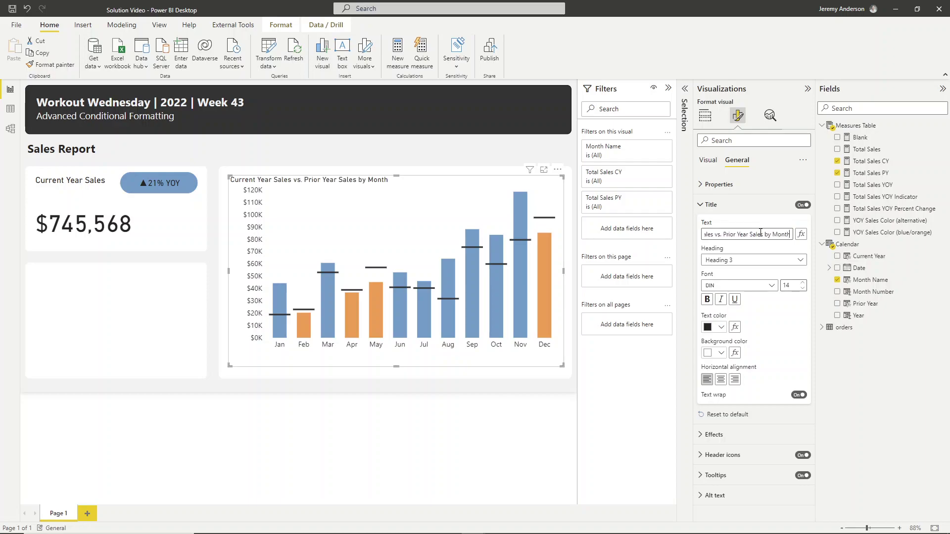
Step: Shorten the bullet chart's title to "Current Year vs. Prior Year Sales by Month"
triple_click(746, 234)
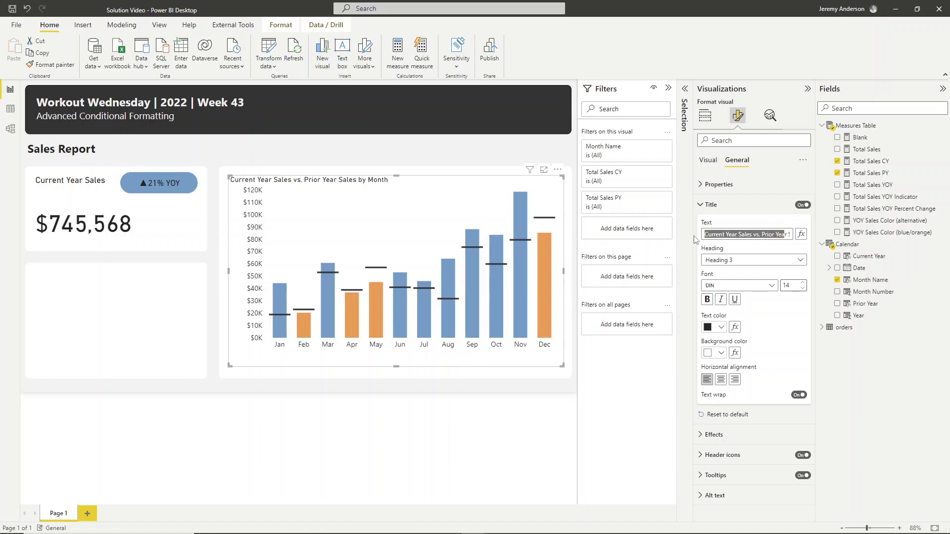
click(731, 231)
double_click(730, 233)
key(BackSpace)
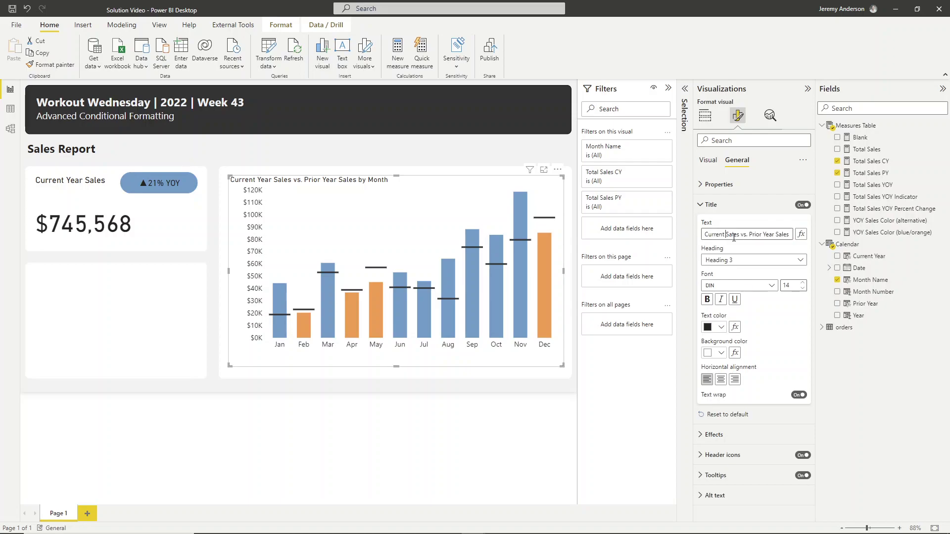
double_click(733, 234)
text(Year)
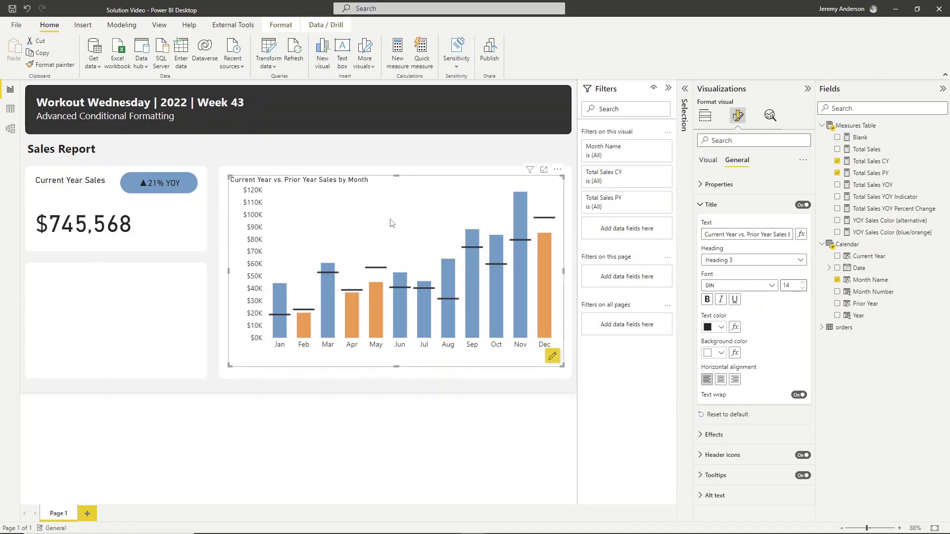
click(239, 400)
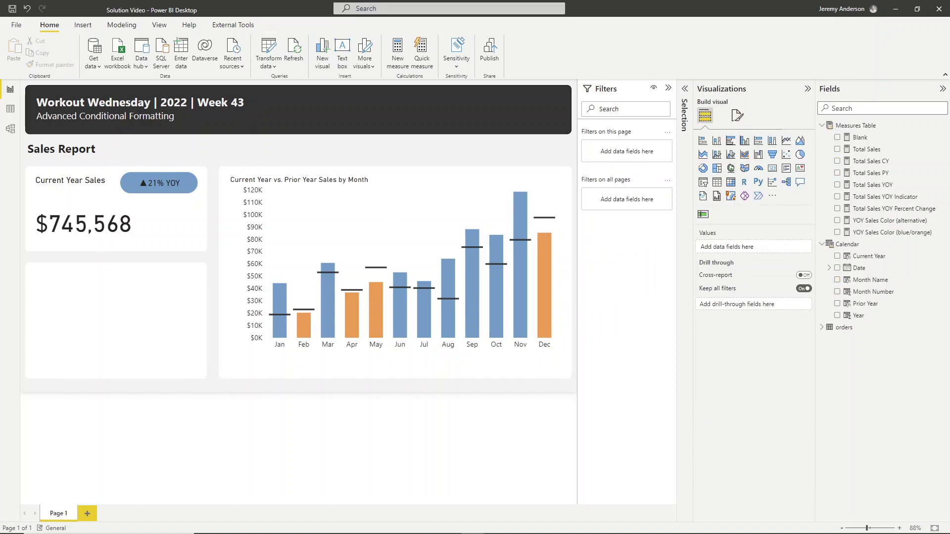
Step: Nudge the bullet chart slightly down and left within its white background shape and inspect the monthly tooltips
click(326, 233)
drag(559, 172, 560, 173)
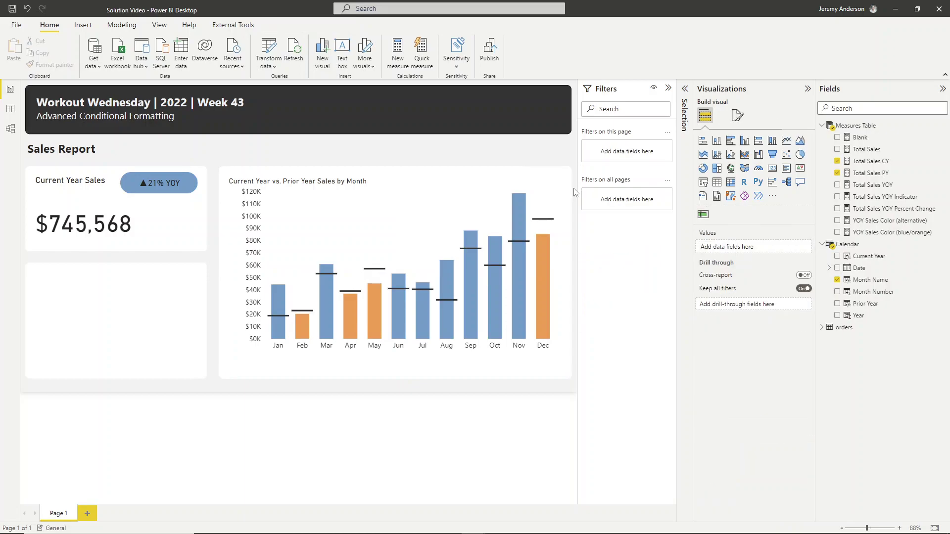
click(574, 192)
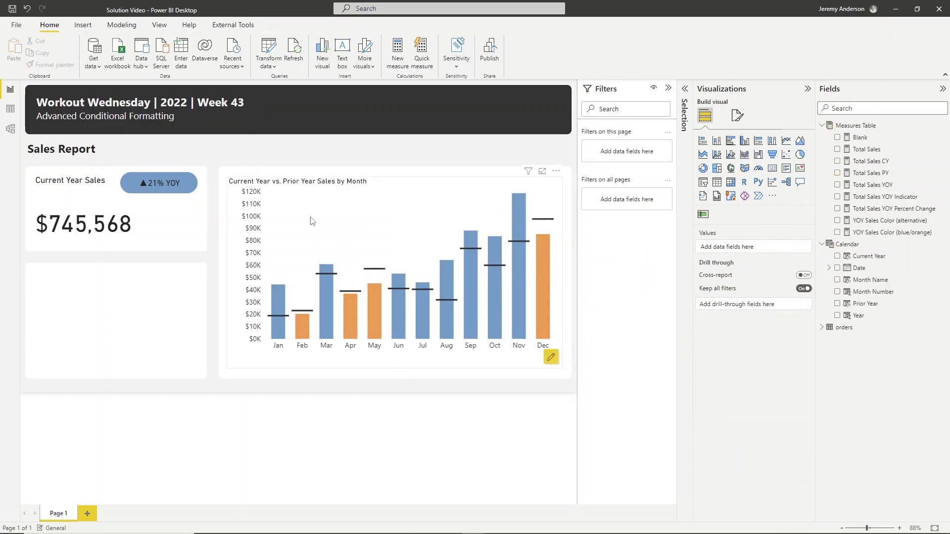
mouse_move(277, 332)
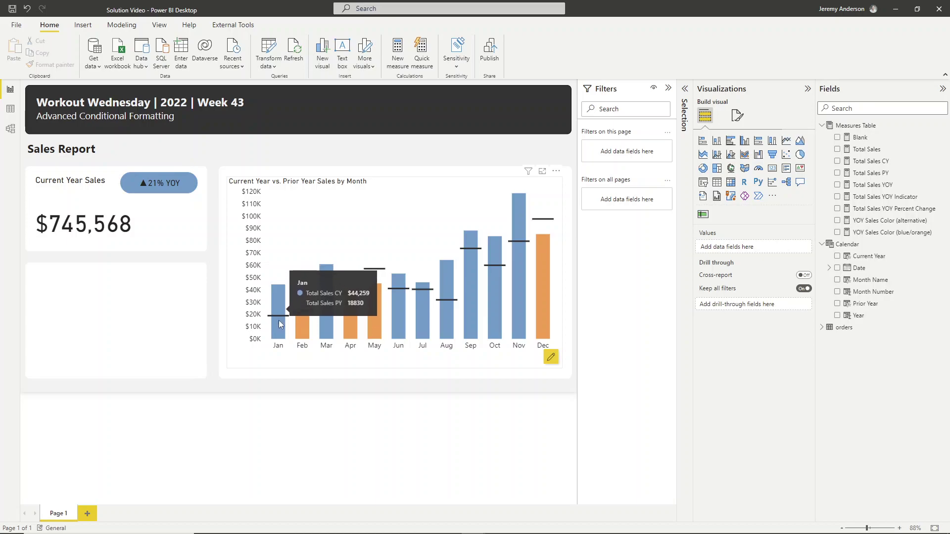
mouse_move(304, 324)
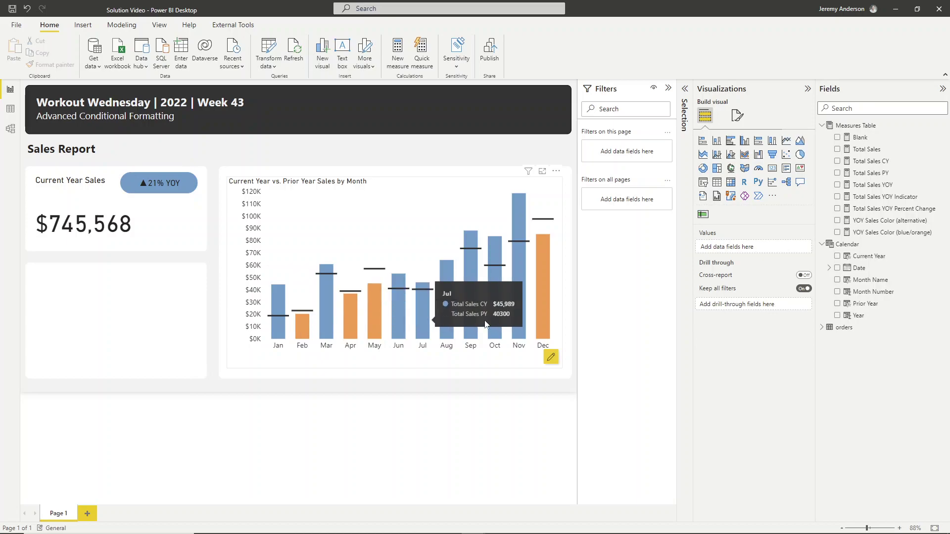
Step: Insert a second bullet chart and fit it inside the empty white card below the Current Year Sales card
mouse_move(542, 280)
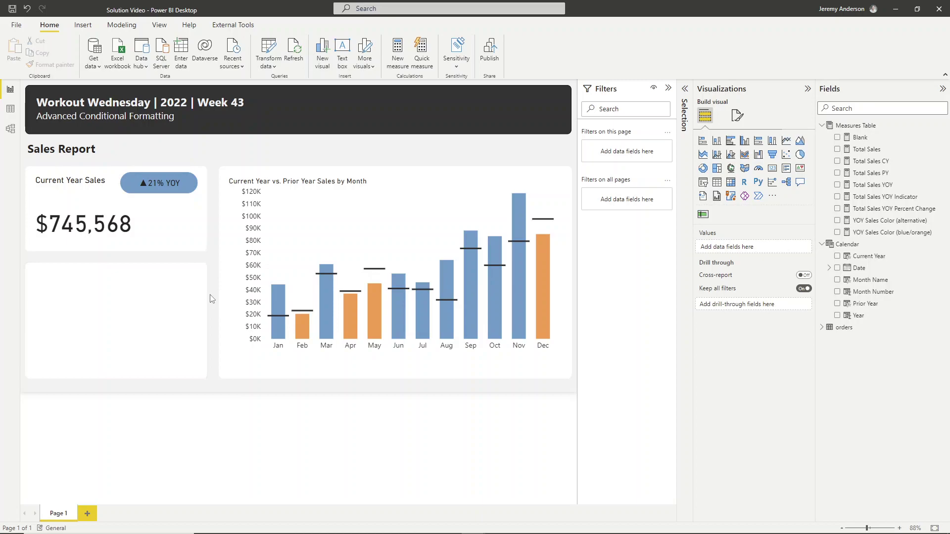
click(703, 214)
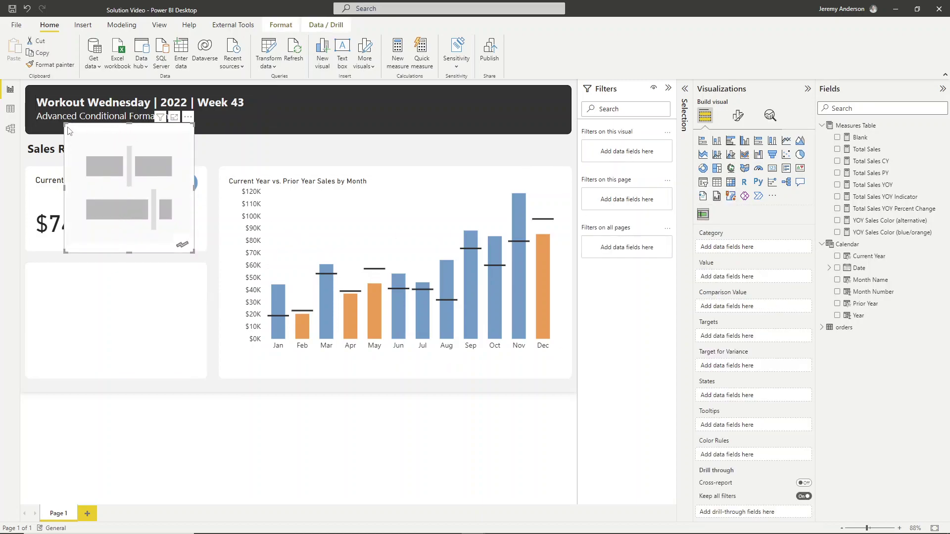
drag(70, 130, 116, 161)
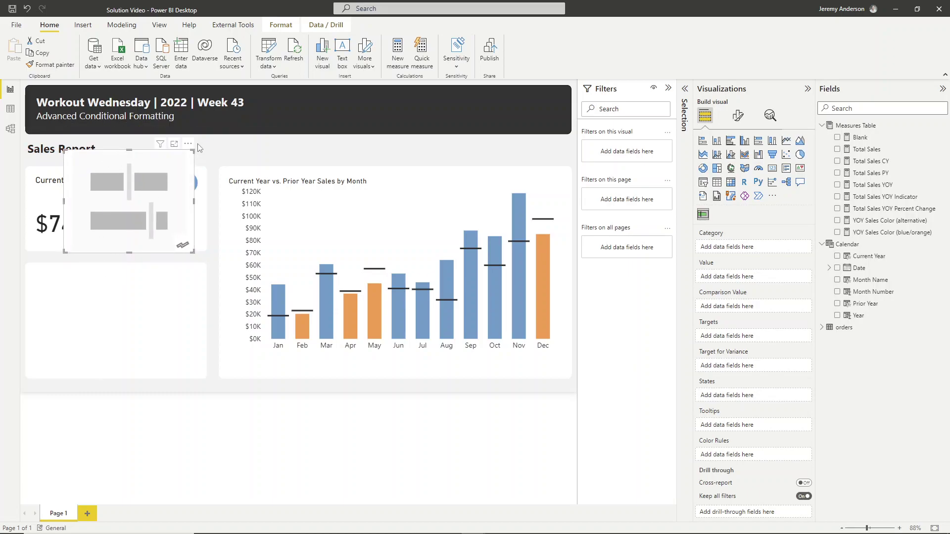
drag(192, 148, 161, 269)
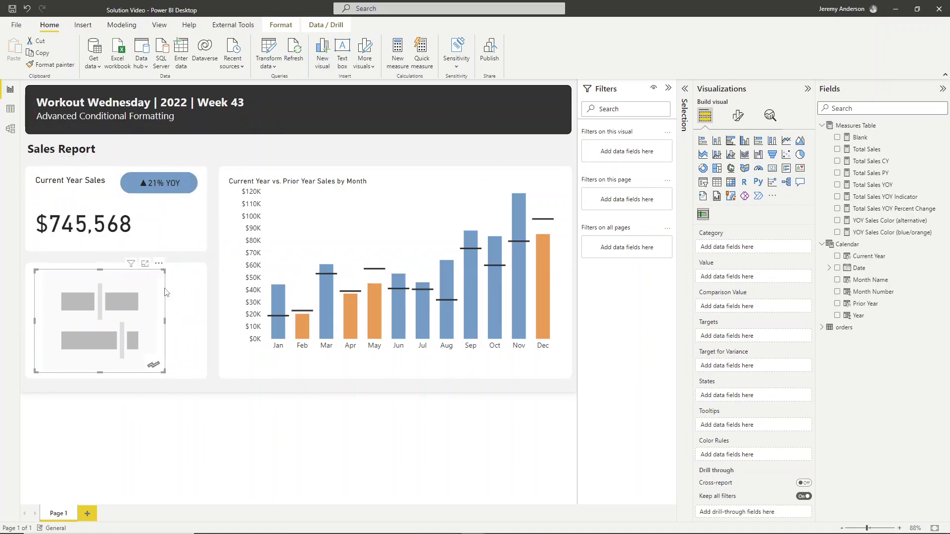
drag(169, 374, 198, 372)
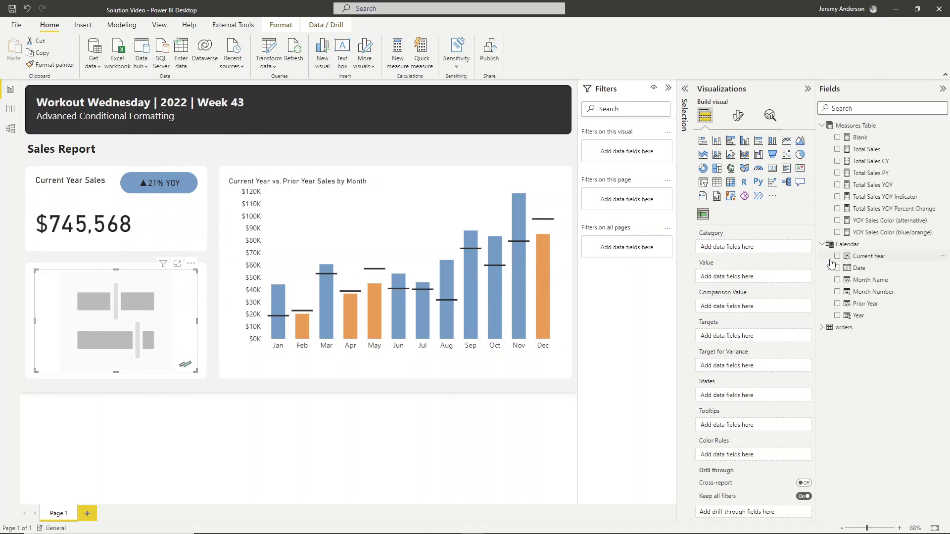
Step: Assign the orders category field as the new chart's Category, Total Sales CY as its Value and Total Sales PY as its Targets
click(822, 327)
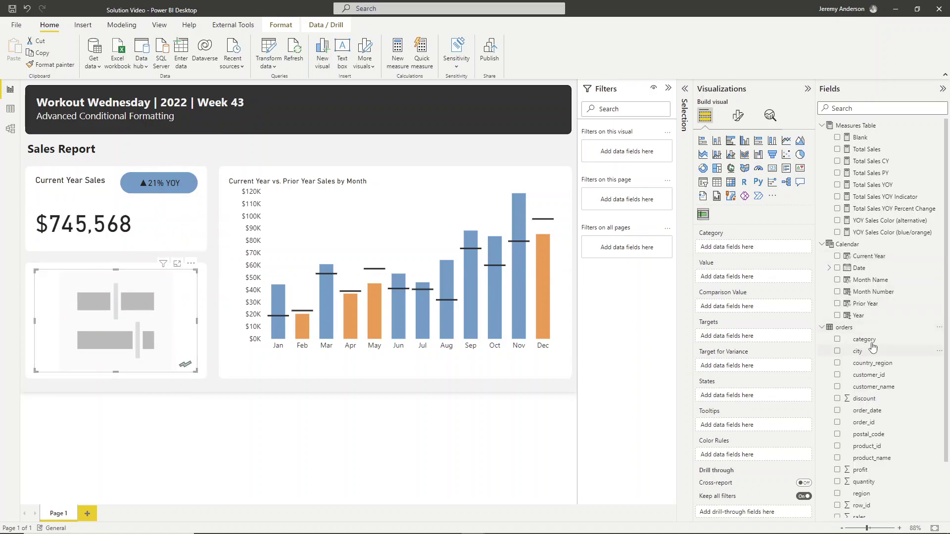
drag(870, 341, 740, 248)
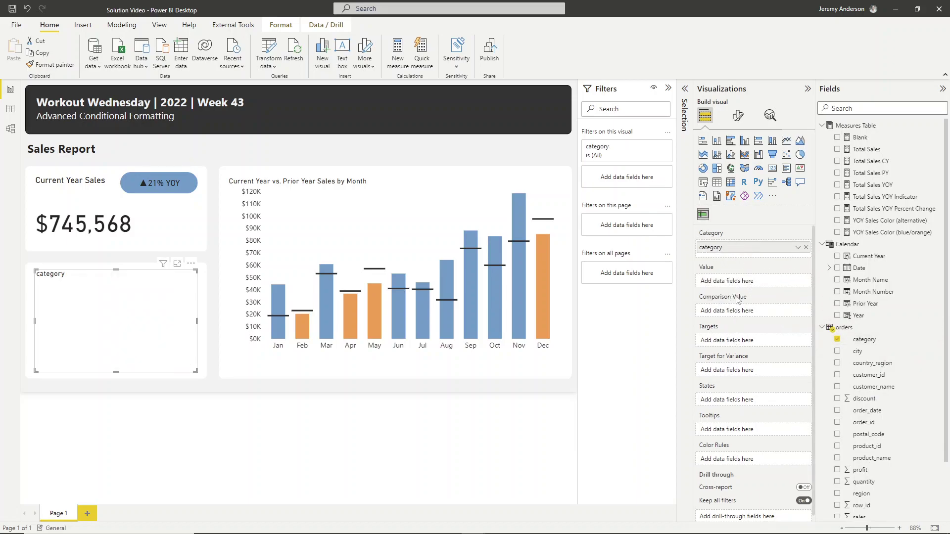
drag(880, 163, 759, 285)
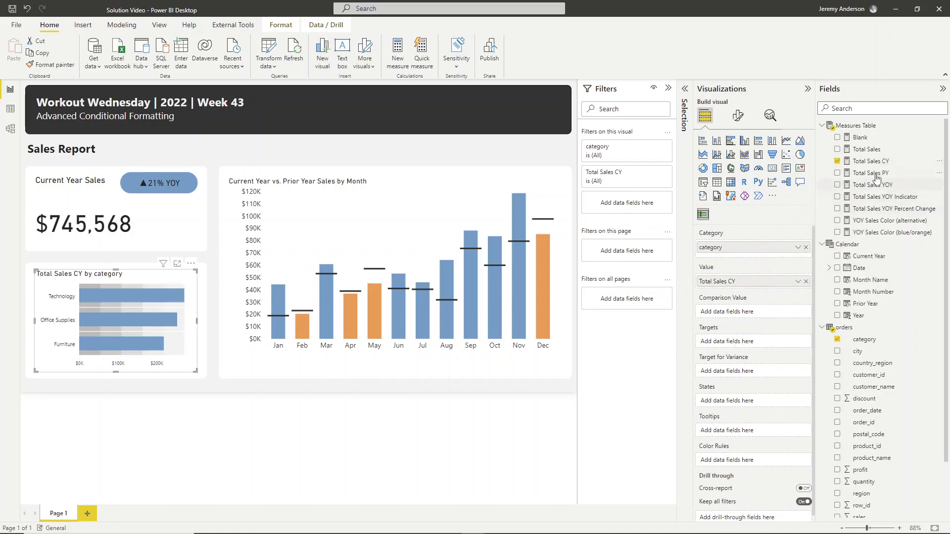
drag(879, 173, 752, 343)
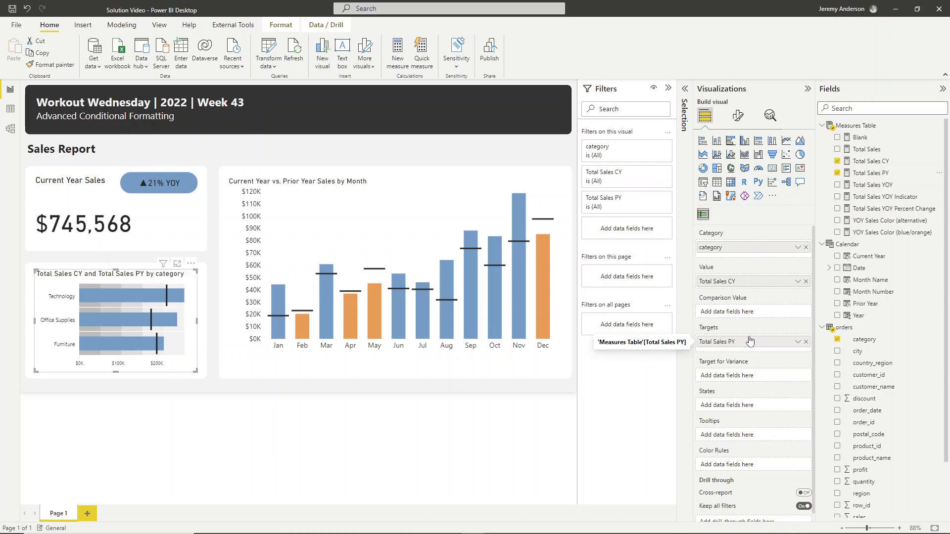
Step: Set the category axis text size of the new bullet chart to 12 pt
click(738, 116)
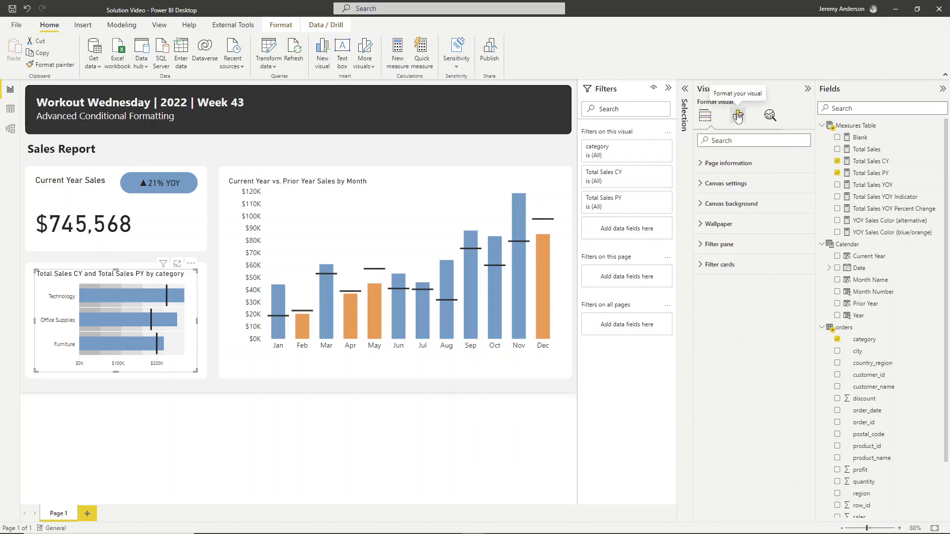
click(702, 186)
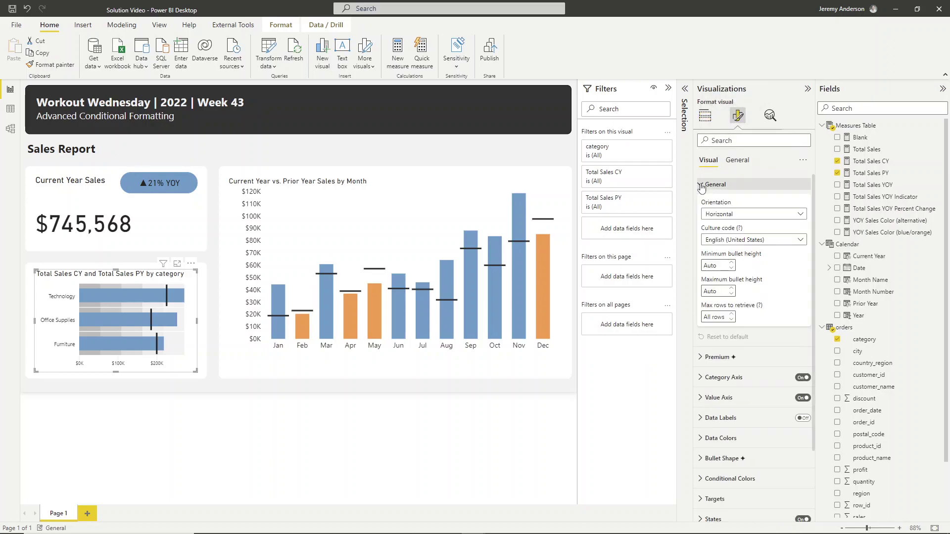
click(701, 186)
click(706, 226)
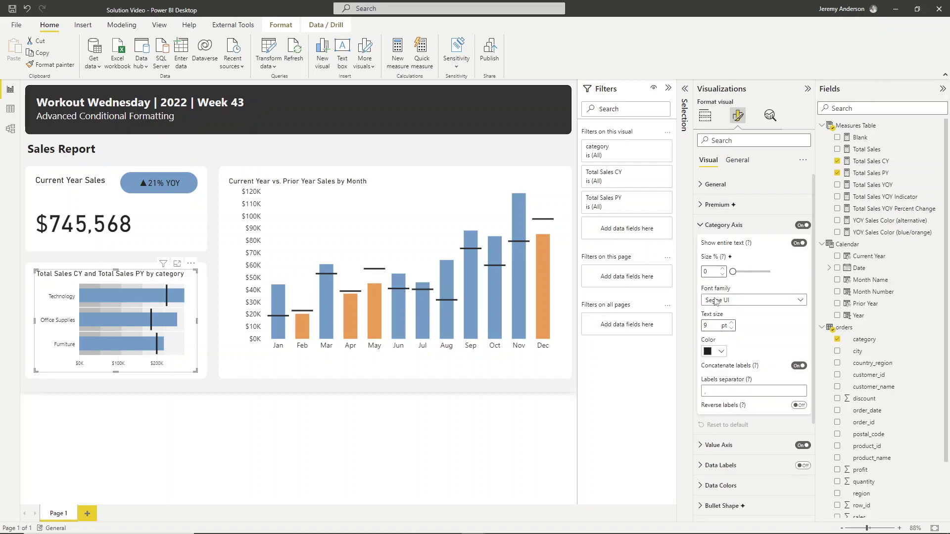
click(731, 323)
click(731, 322)
click(731, 323)
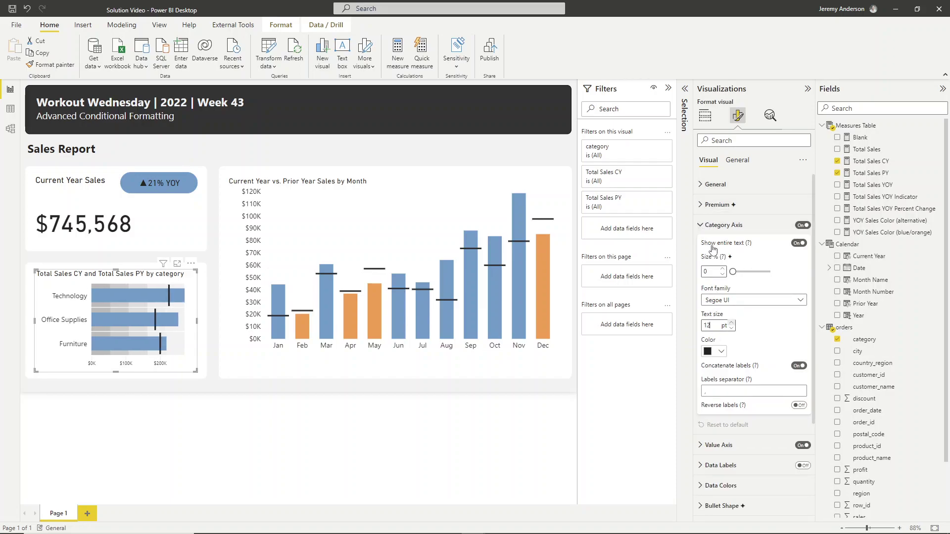
click(701, 227)
Step: Set the new bullet chart's value axis text size to 12 pt and turn off its gridlines
click(702, 245)
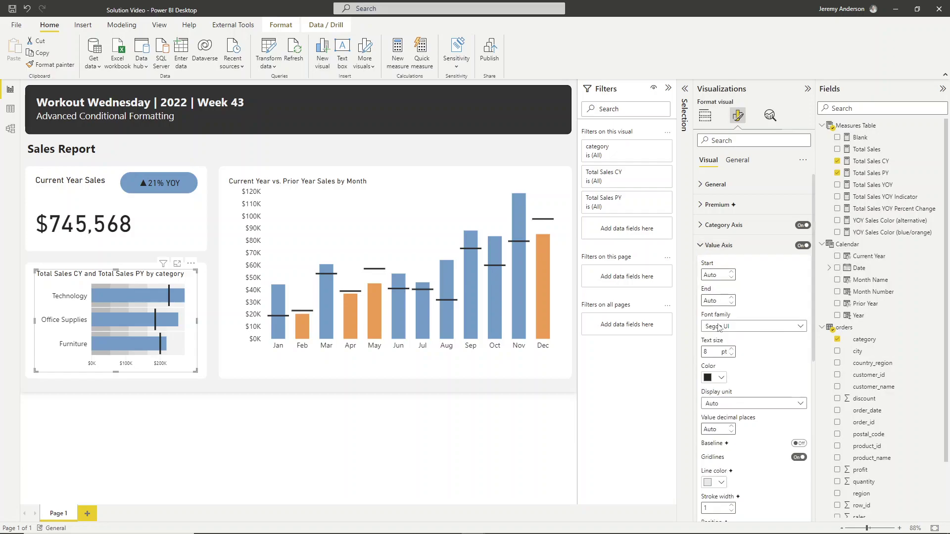
click(731, 349)
click(732, 348)
click(731, 349)
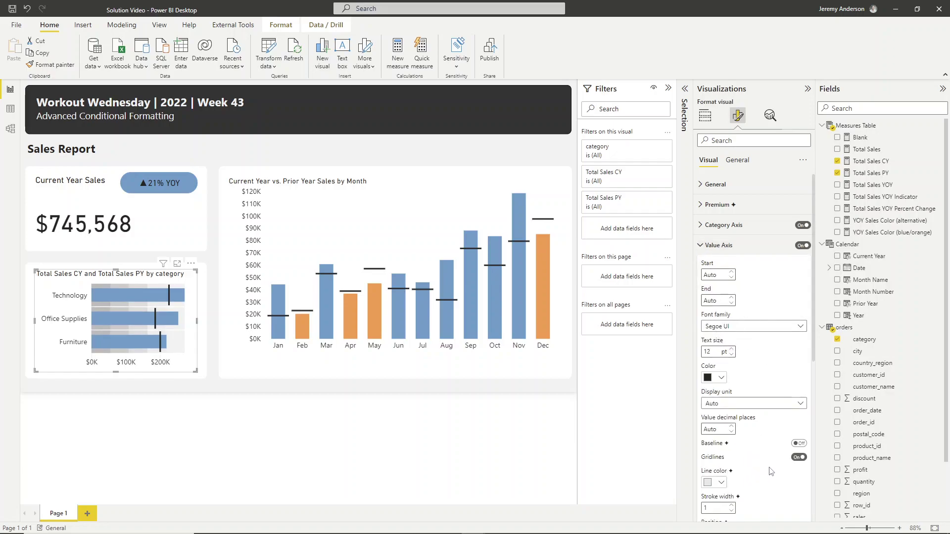
click(797, 458)
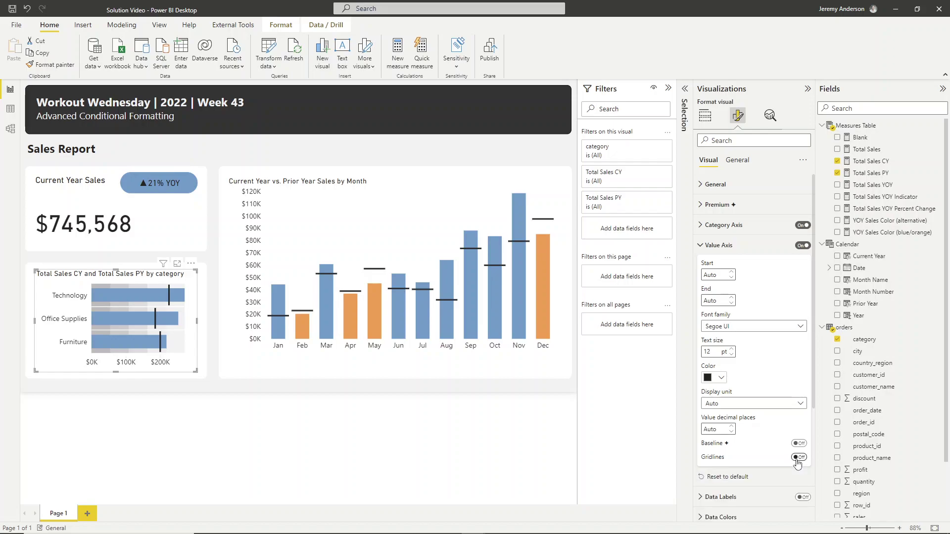
click(700, 247)
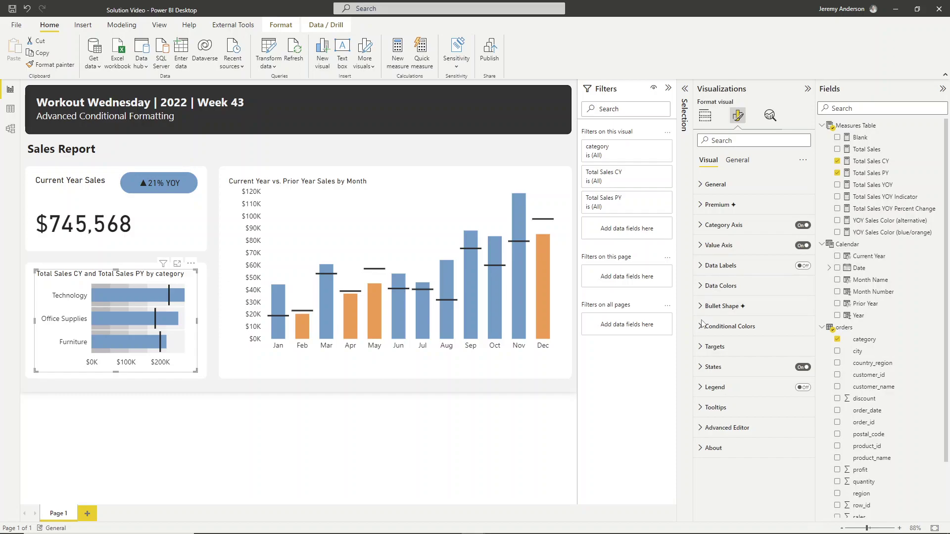
Step: Assign the orange theme color to the conditional rule for values less than Total Sales PY
click(717, 326)
click(721, 397)
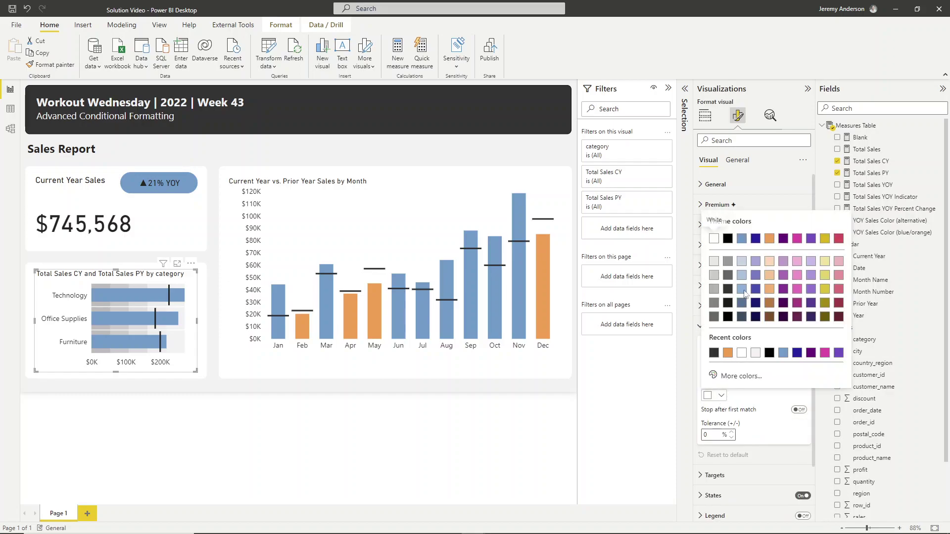
click(768, 248)
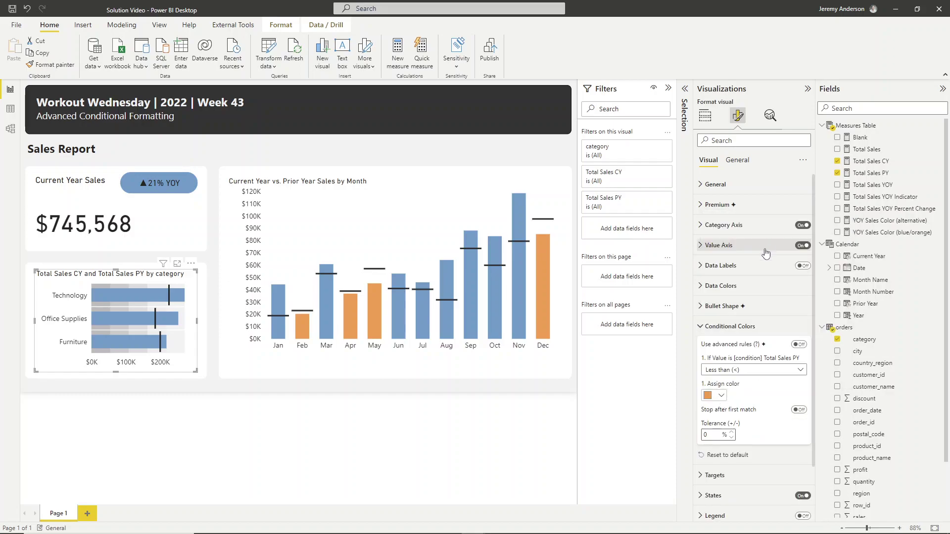
click(707, 326)
Step: Set the Total Sales PY target line color to Black, 20% lighter and turn off the chart's States
click(706, 352)
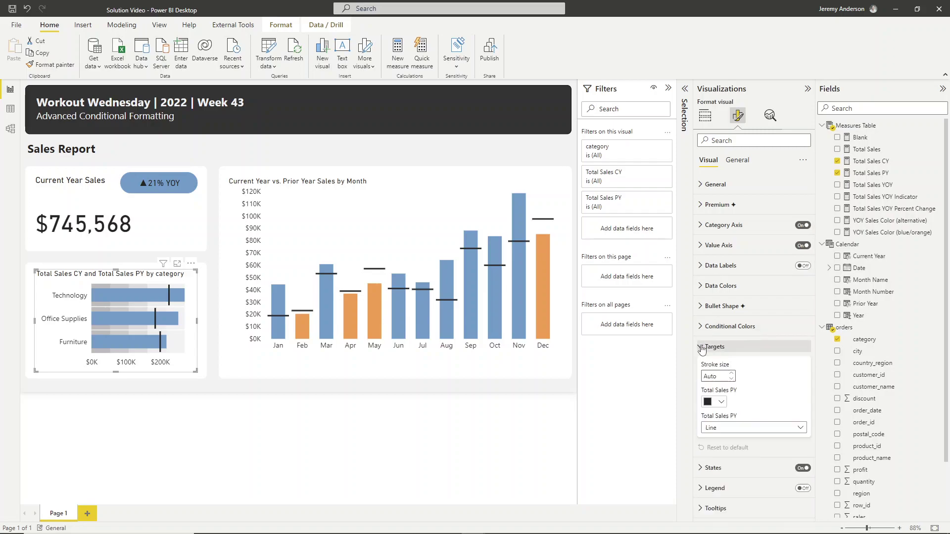
click(714, 401)
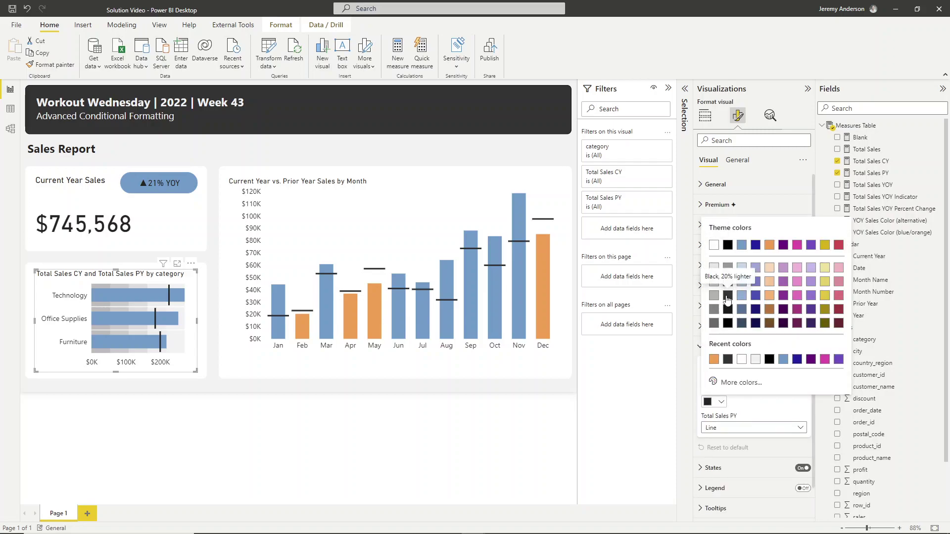
click(727, 308)
click(701, 348)
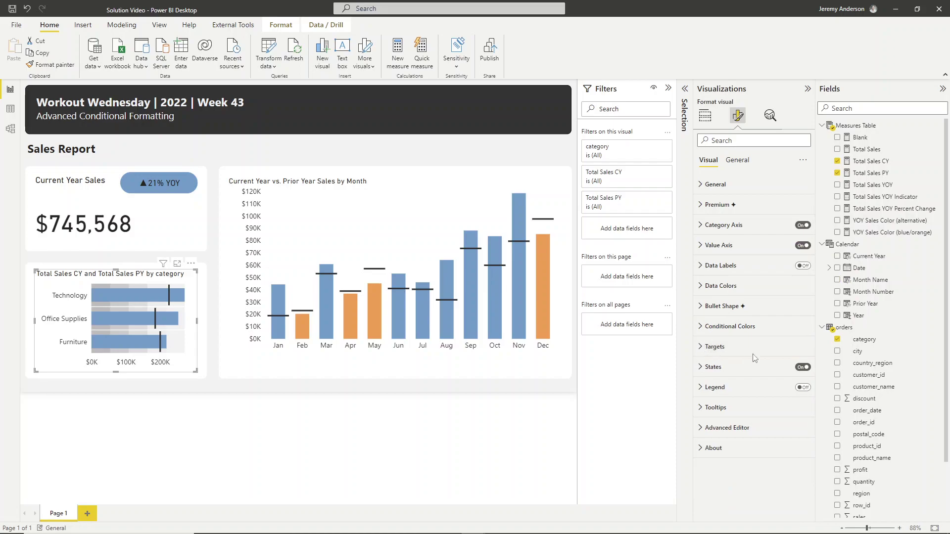
click(802, 366)
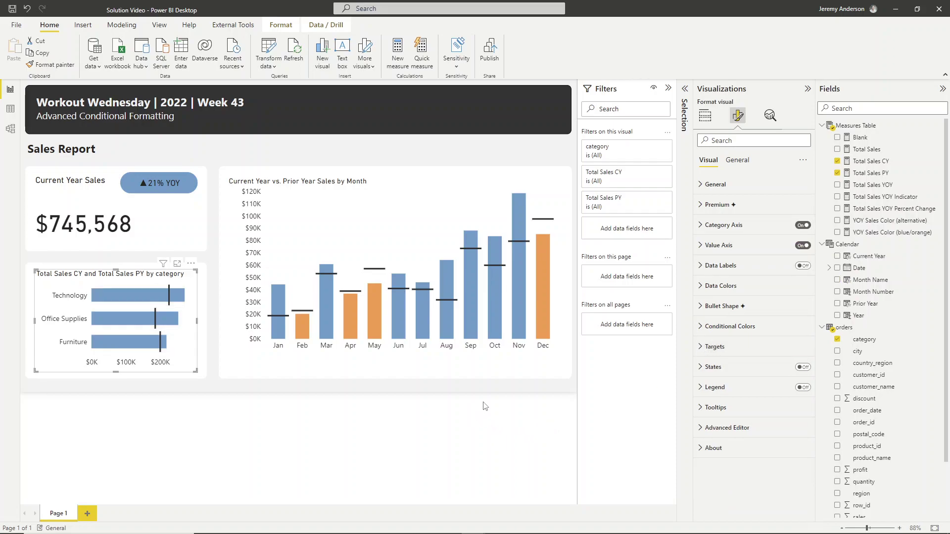
Step: Deselect the chart, then select and clear the December bar to check how it affects the category bullet chart
click(550, 393)
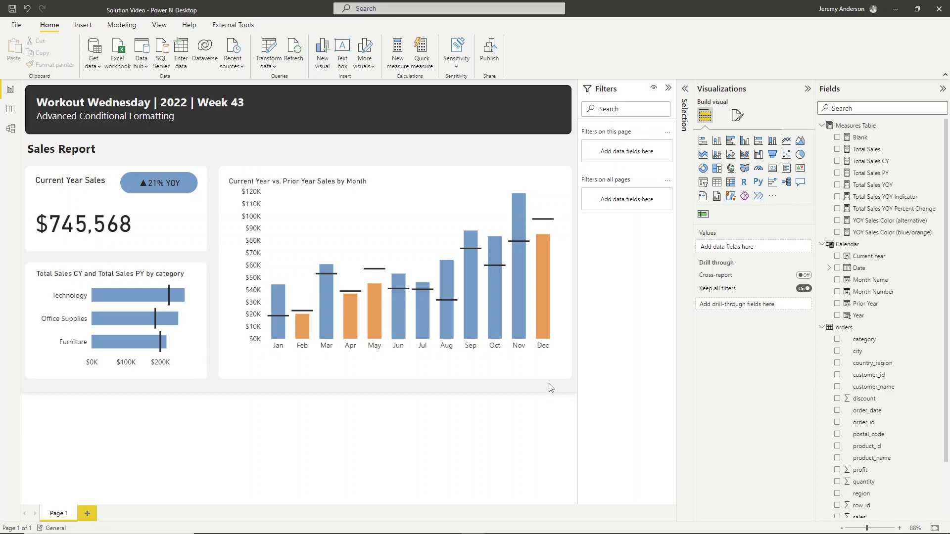
click(544, 260)
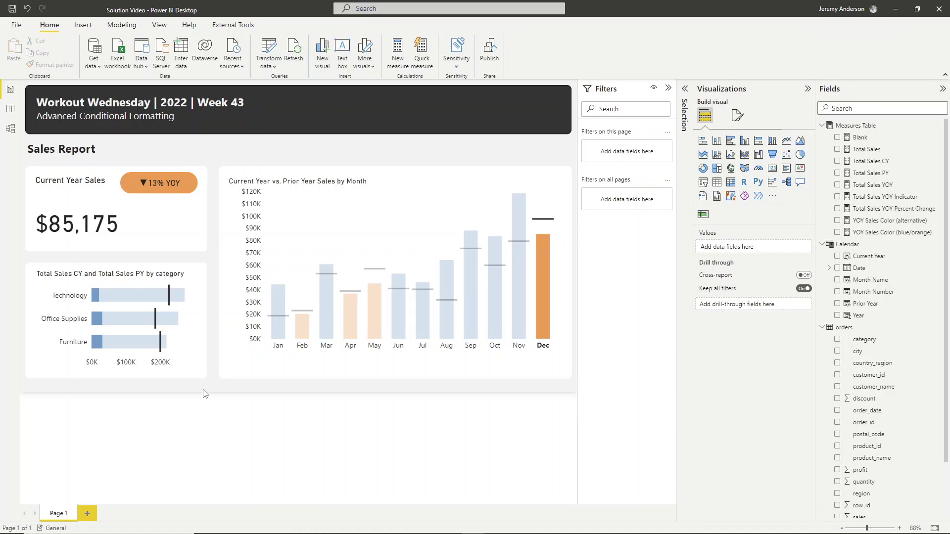
click(544, 247)
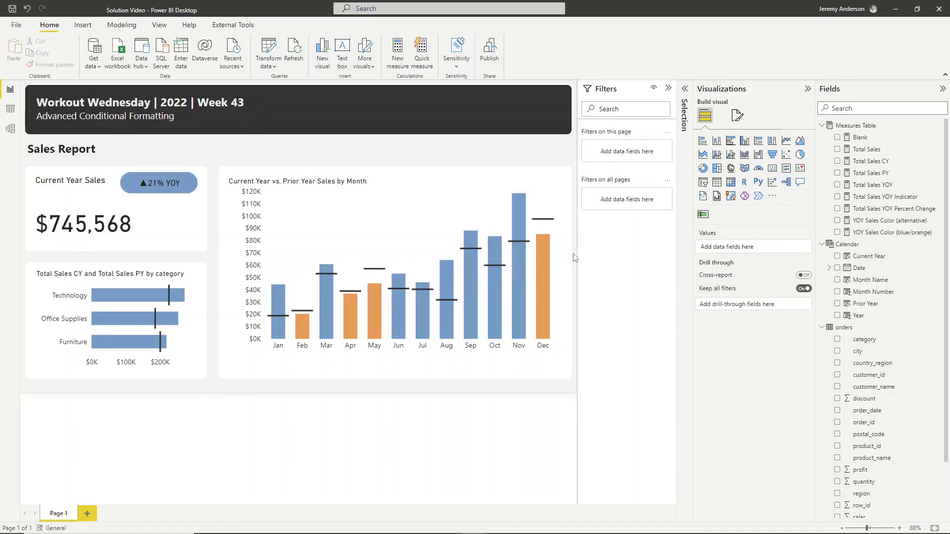
Step: In the current file's report settings, enable changing the default visual interaction from cross highlighting to cross filtering
click(16, 27)
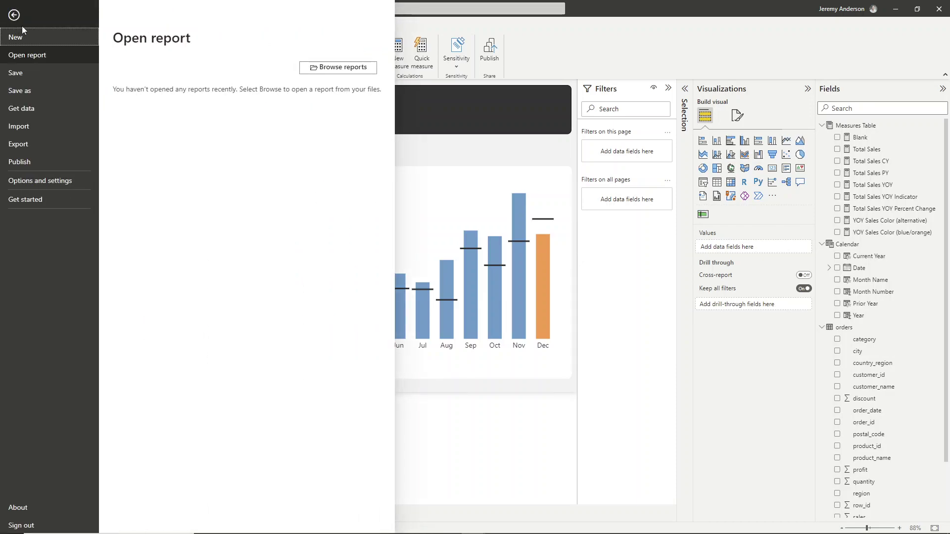
click(28, 183)
click(293, 106)
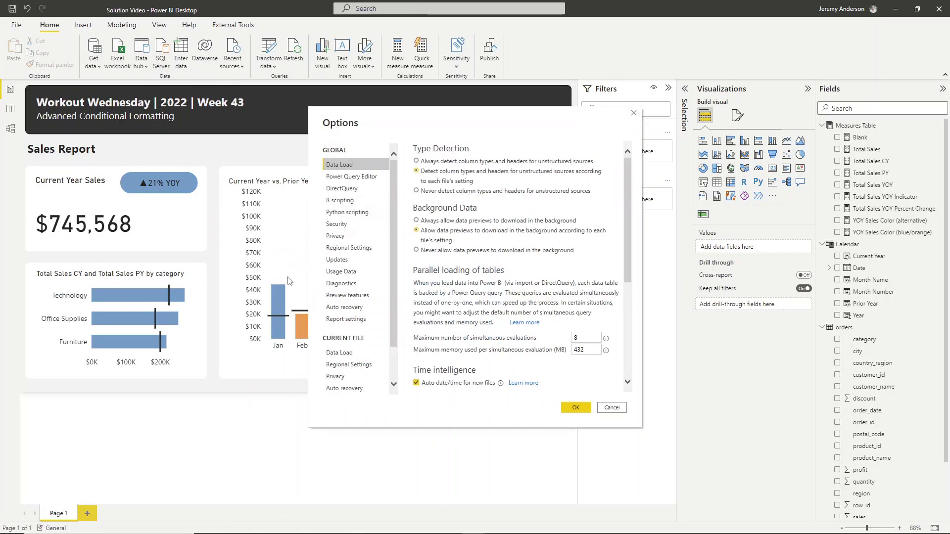
scroll(347, 352, down, 1)
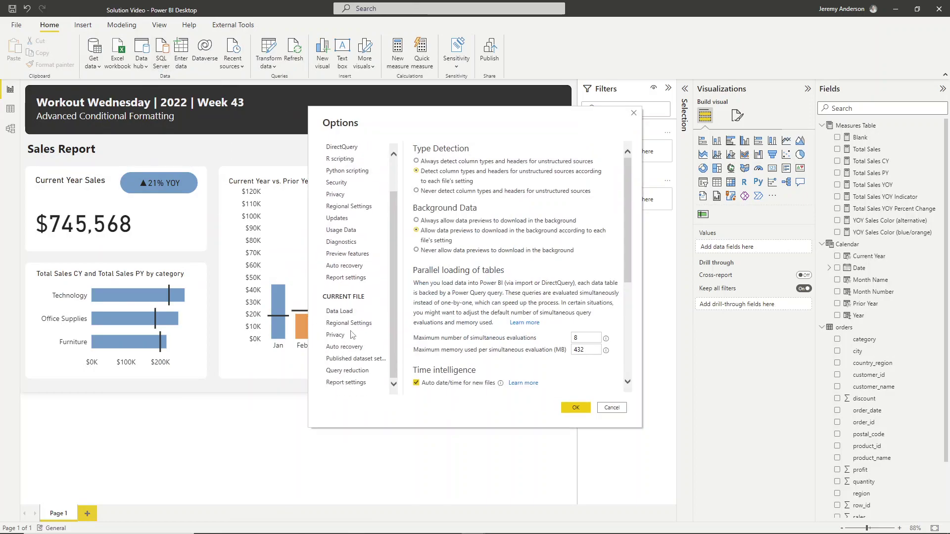
click(347, 383)
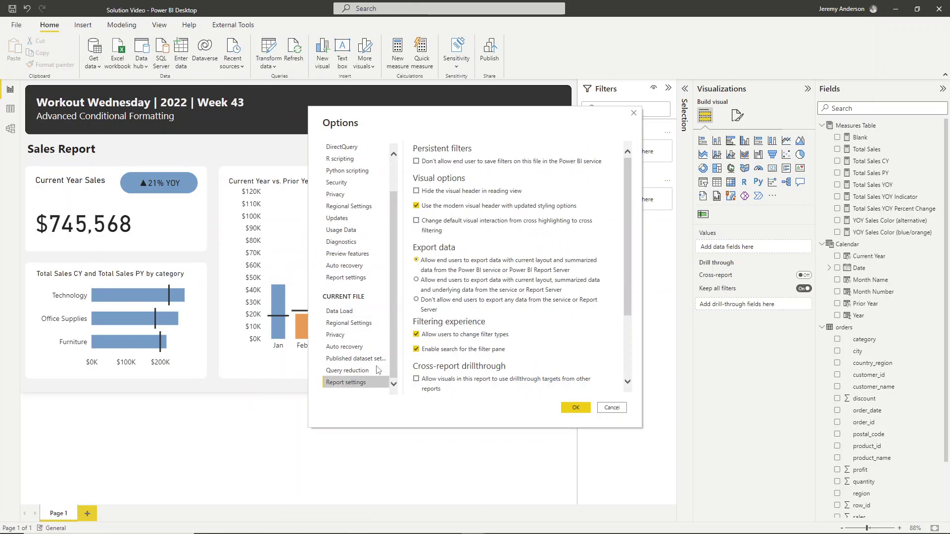
click(417, 221)
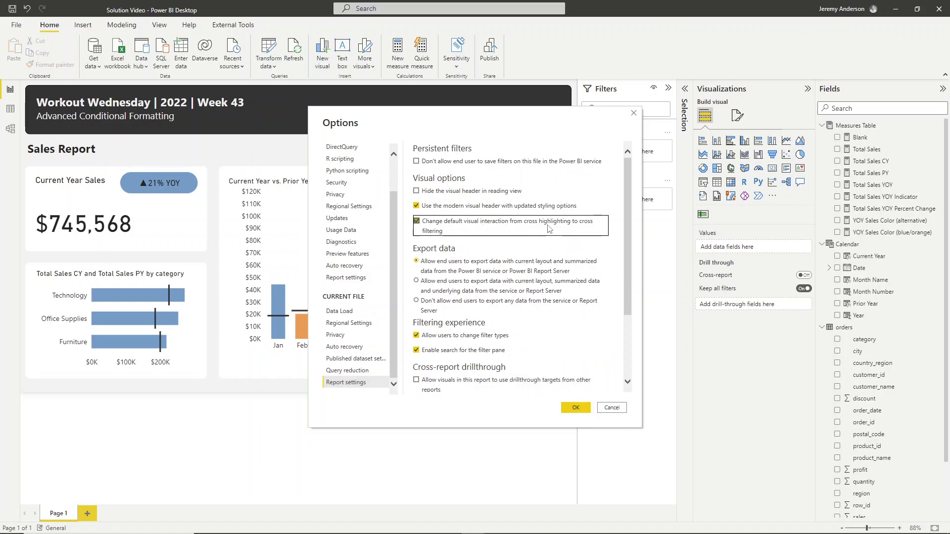
click(584, 410)
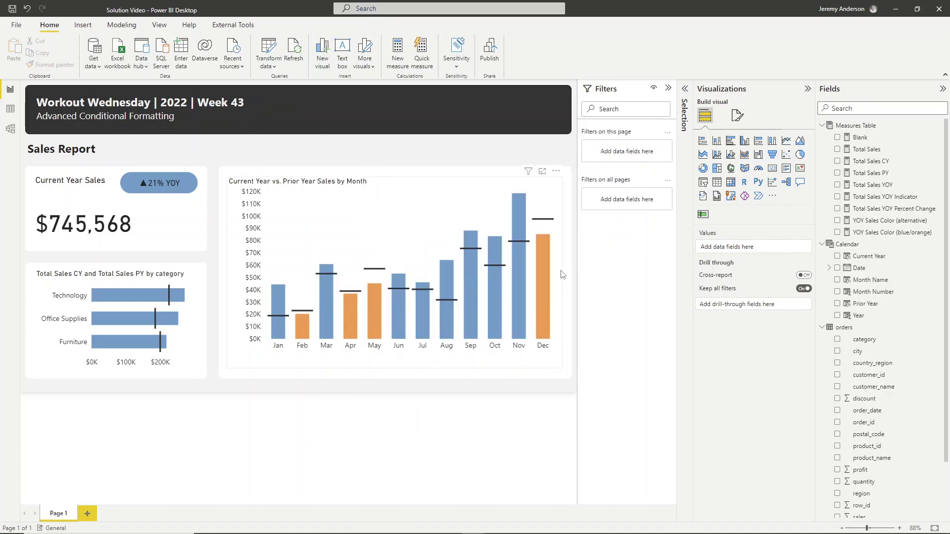
Step: Filter the report by the December bar to check the category chart's response, then clear that selection
click(544, 263)
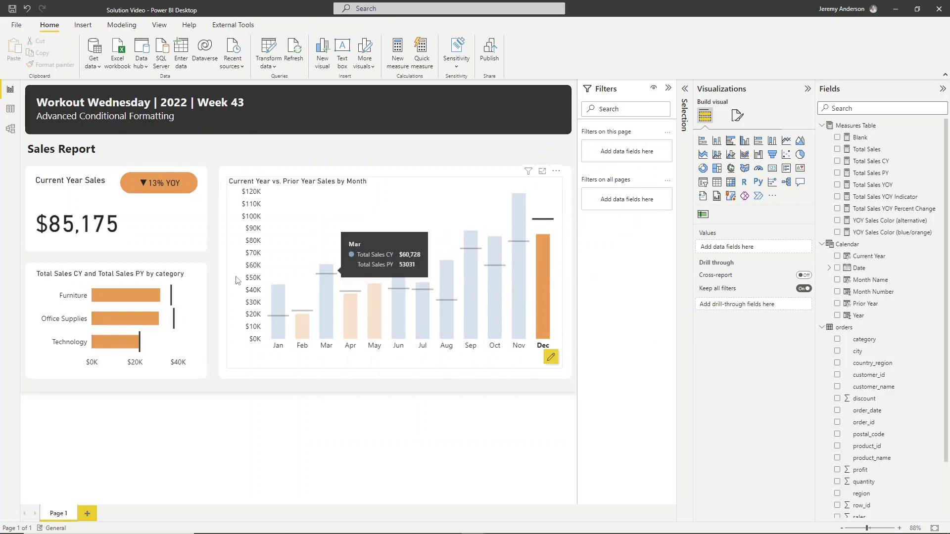
click(545, 263)
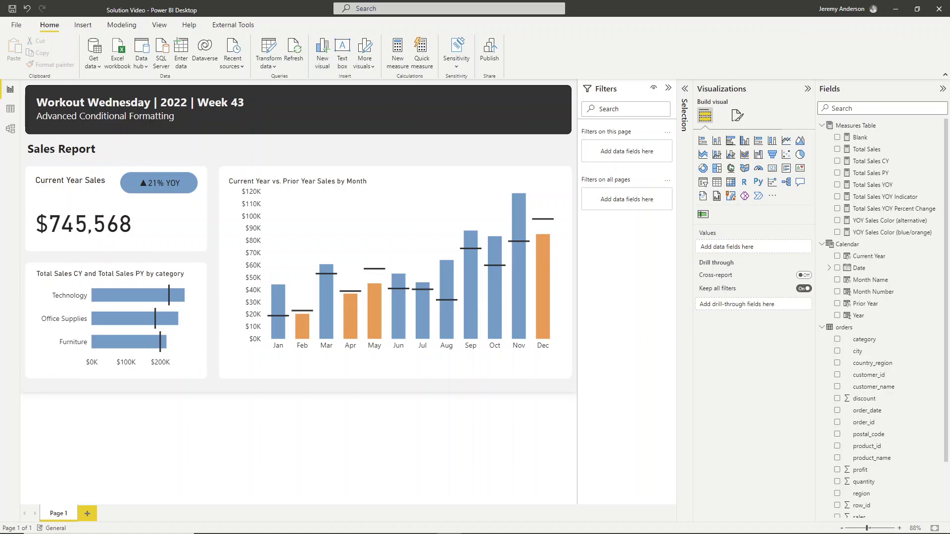
Step: Change the category bullet chart's title to "Current vs. Prior Year Sales by Category"
click(187, 362)
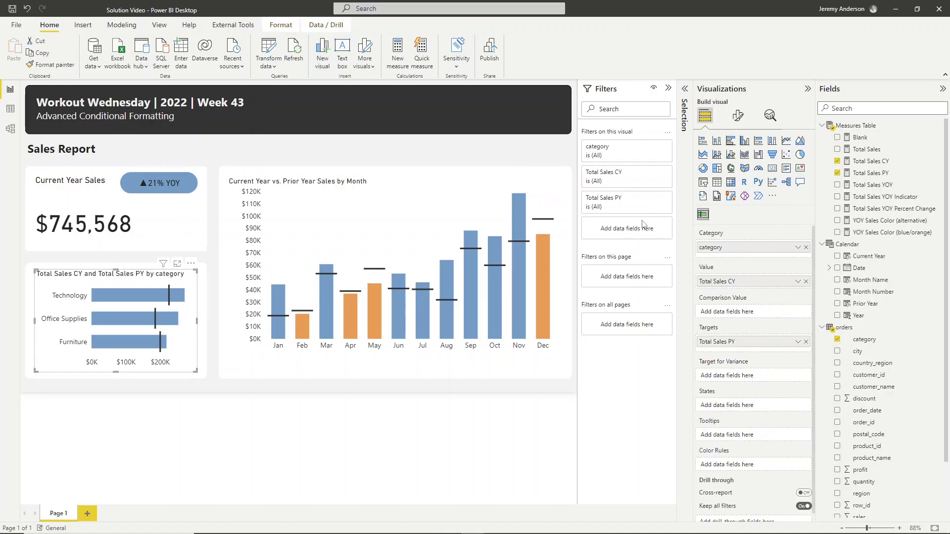
click(738, 115)
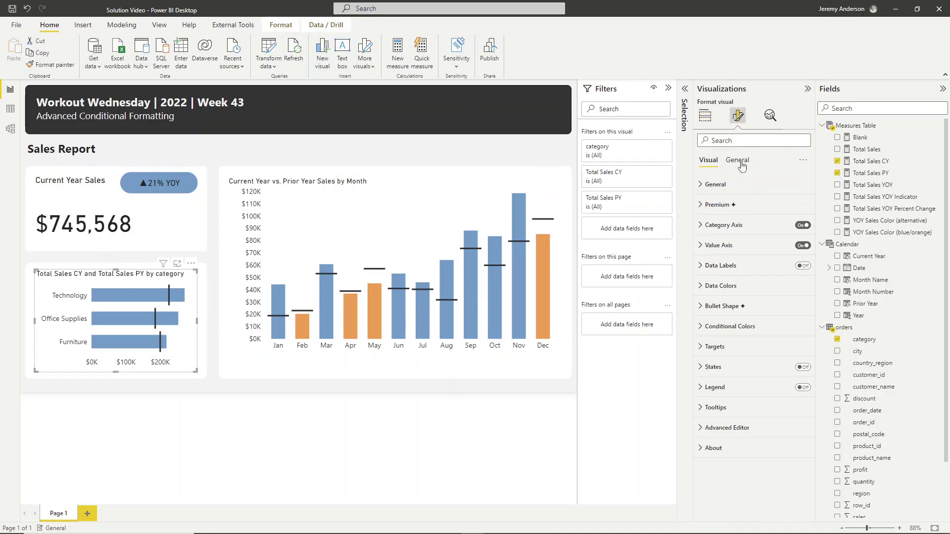
click(737, 160)
click(711, 205)
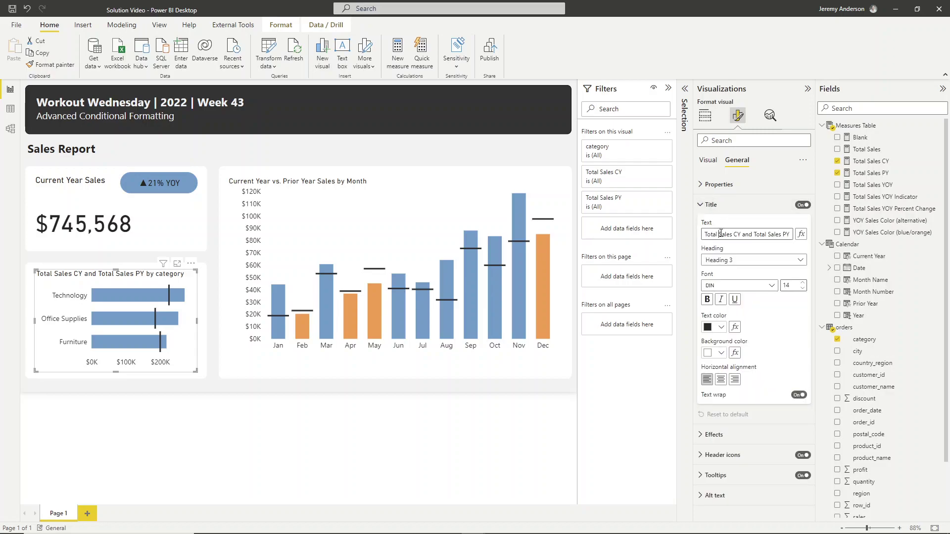
triple_click(721, 233)
text(Current vs. Prior Y)
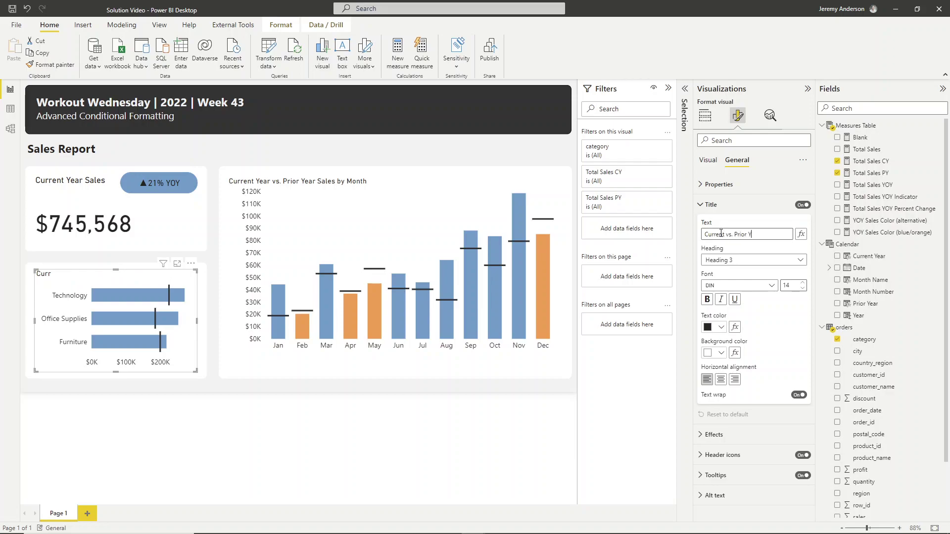
text(ear Sales by Category)
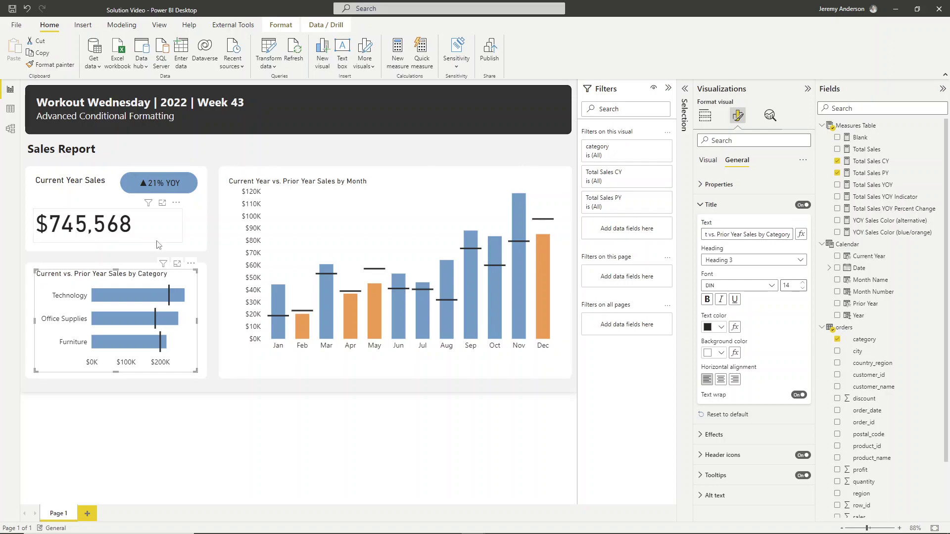
Step: Shorten the monthly bullet chart's title to "Current vs. Prior Year Sales by Month" and deselect the chart
click(546, 352)
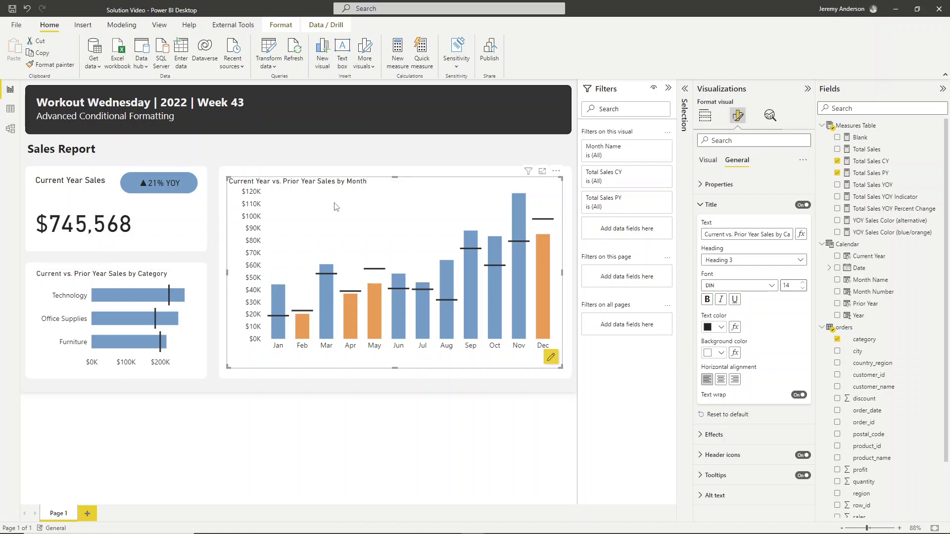
double_click(730, 234)
key(Delete)
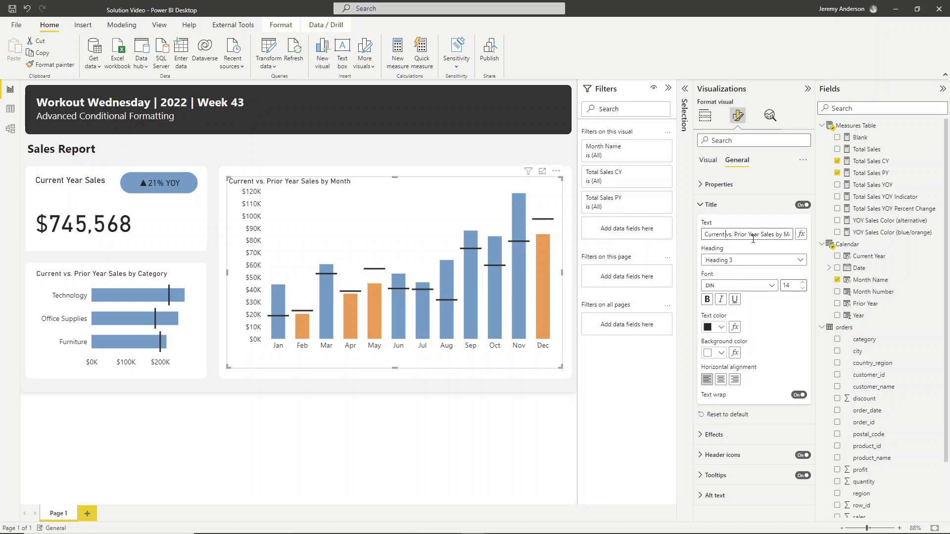
click(575, 290)
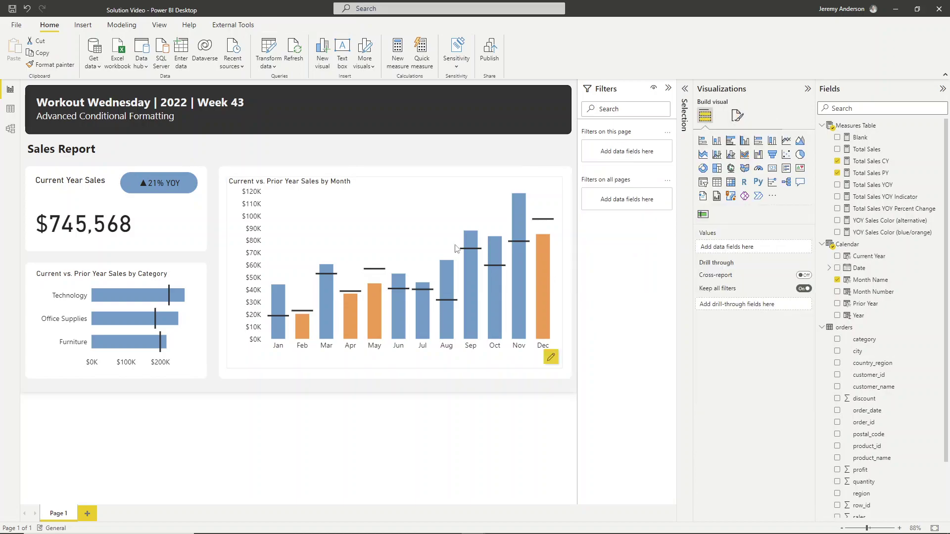
Step: Move the monthly bullet chart slightly lower within its white card and deselect it
click(301, 258)
drag(556, 172, 556, 179)
click(575, 174)
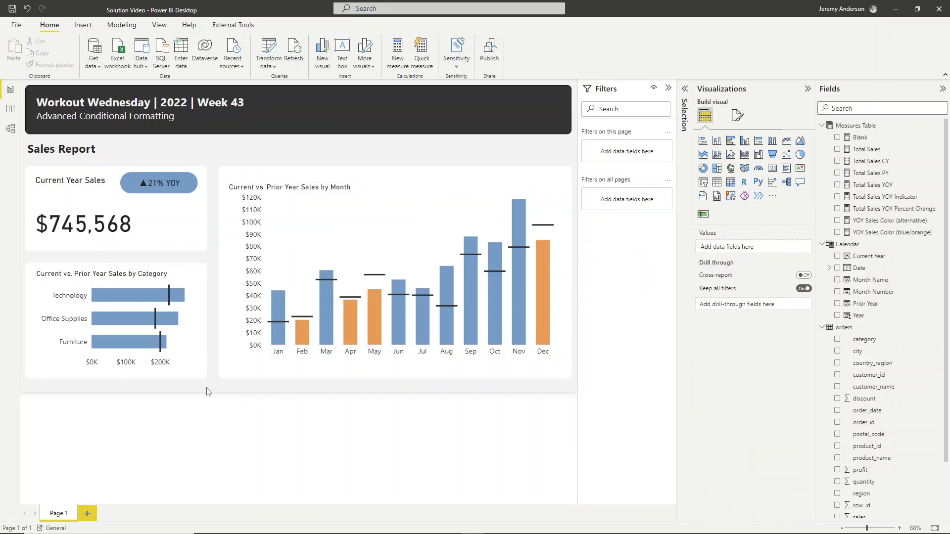
Step: Add a slicer on the orders table's region field and fit it as a narrow strip above the right end of the monthly chart
click(668, 88)
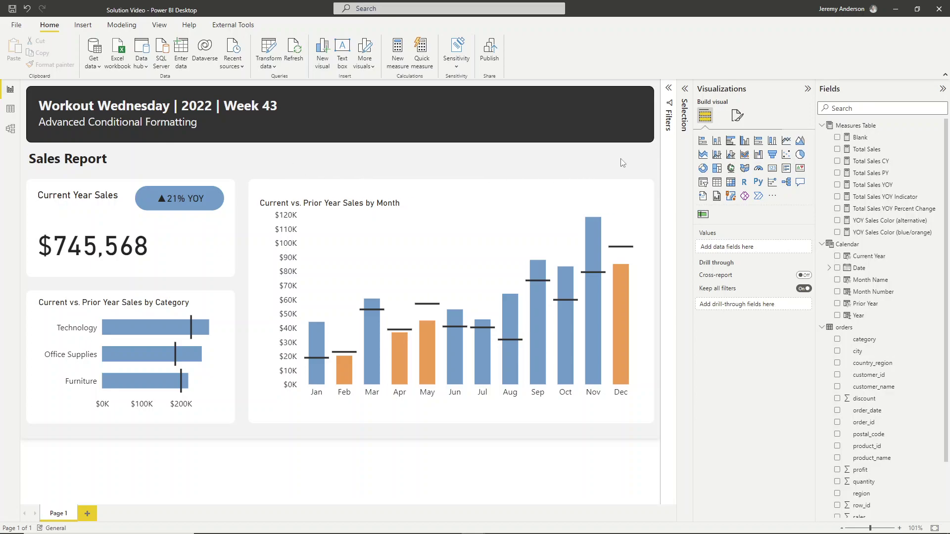
click(703, 182)
drag(190, 192, 620, 209)
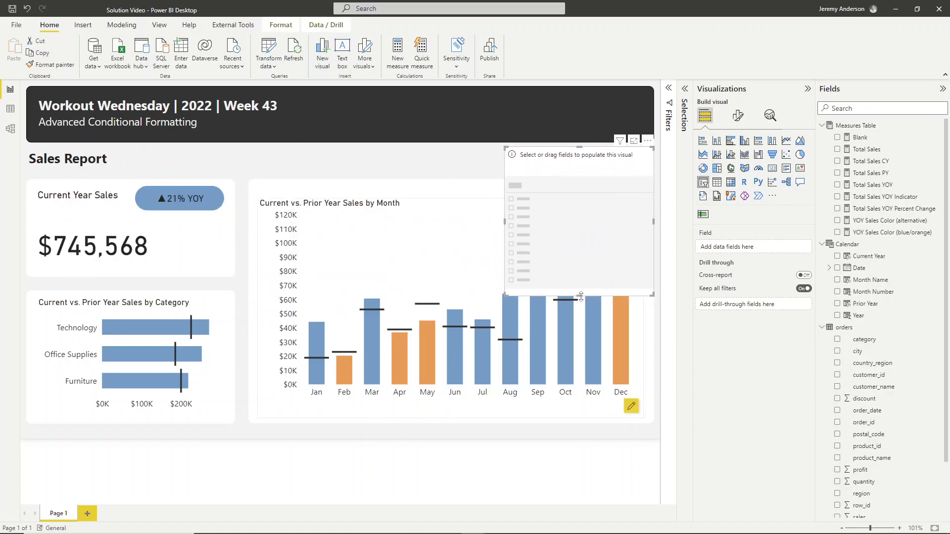
drag(583, 297, 573, 173)
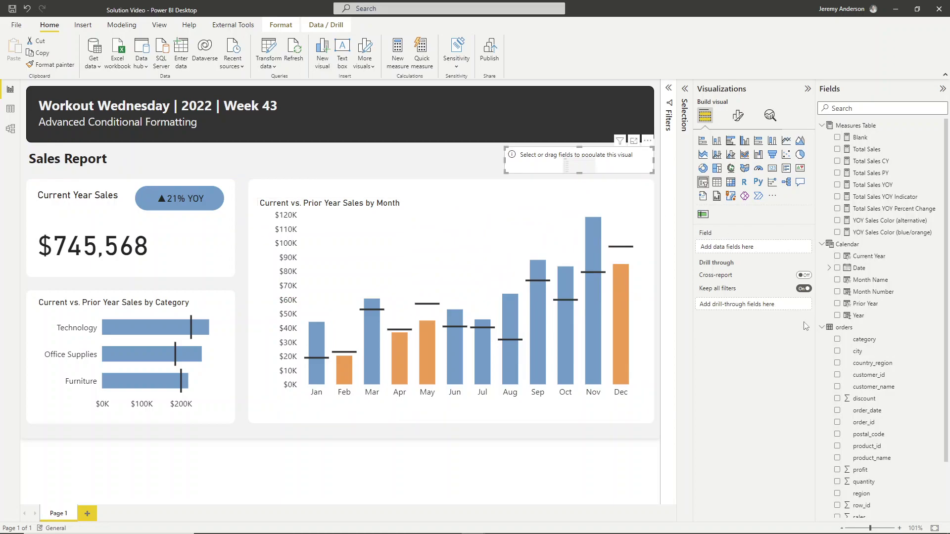
scroll(866, 428, down, 2)
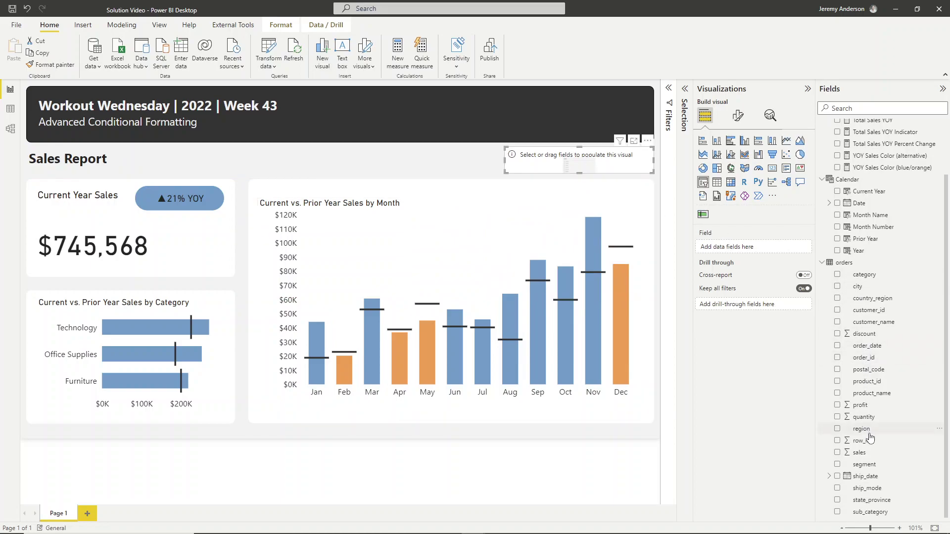
click(837, 429)
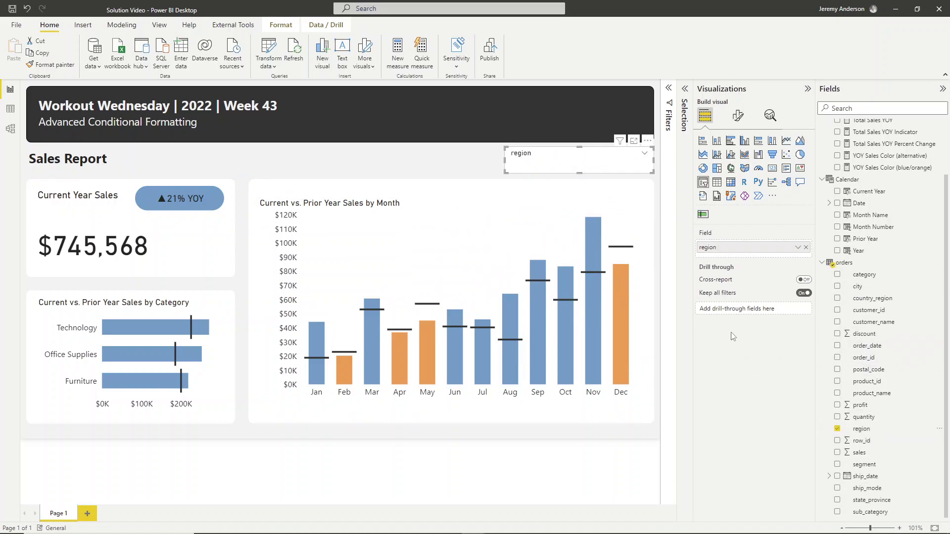
Step: Rename the region field to "Region" and switch the slicer's type to Dropdown
click(858, 429)
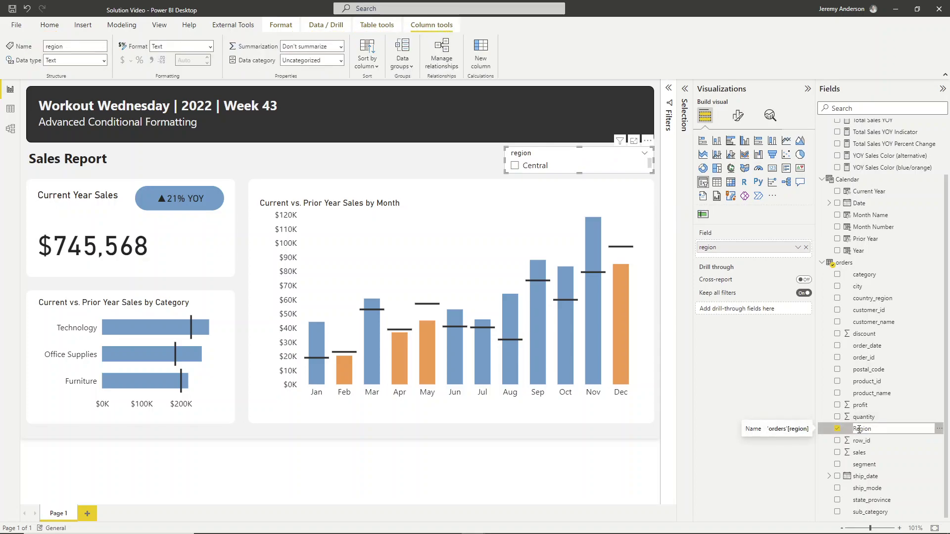
key(Return)
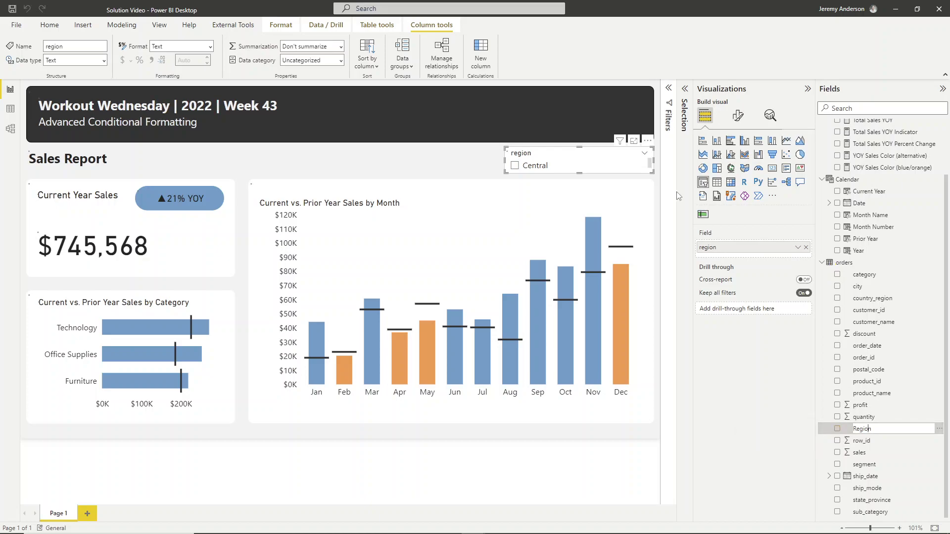
click(644, 154)
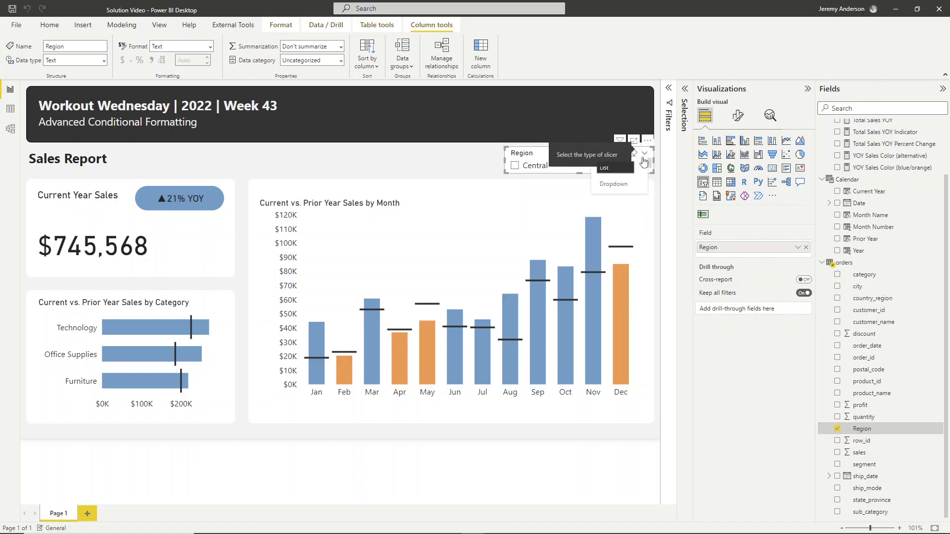
click(629, 183)
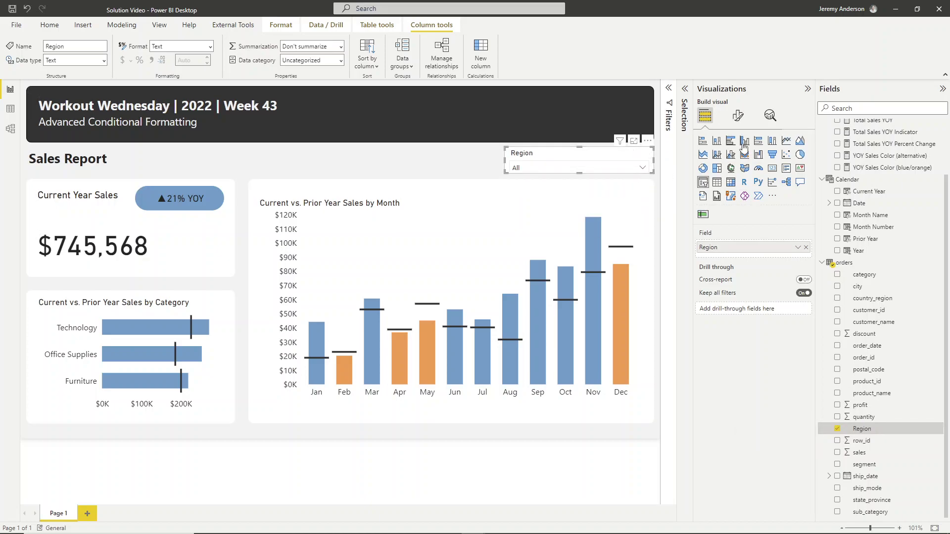
Step: Turn off the Region slicer's background and deselect the slicer
click(738, 115)
click(737, 161)
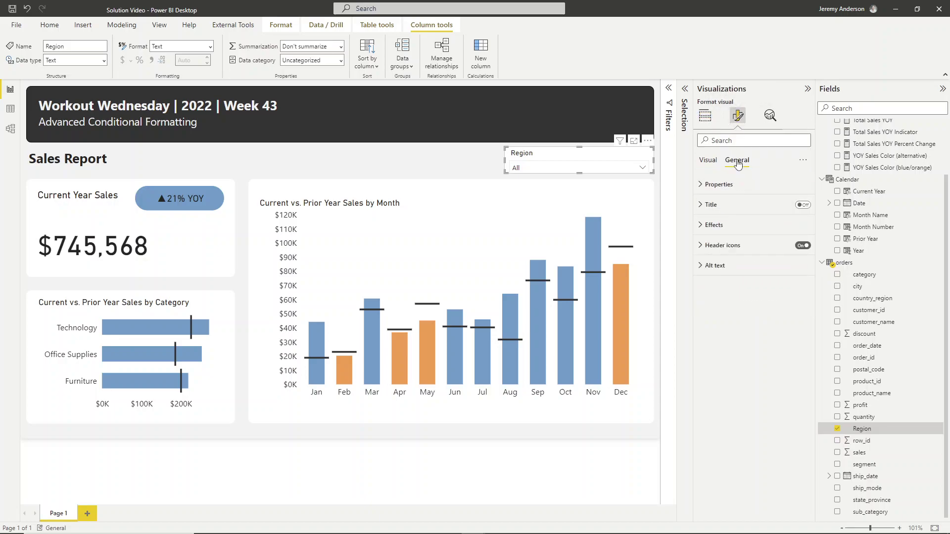
click(706, 229)
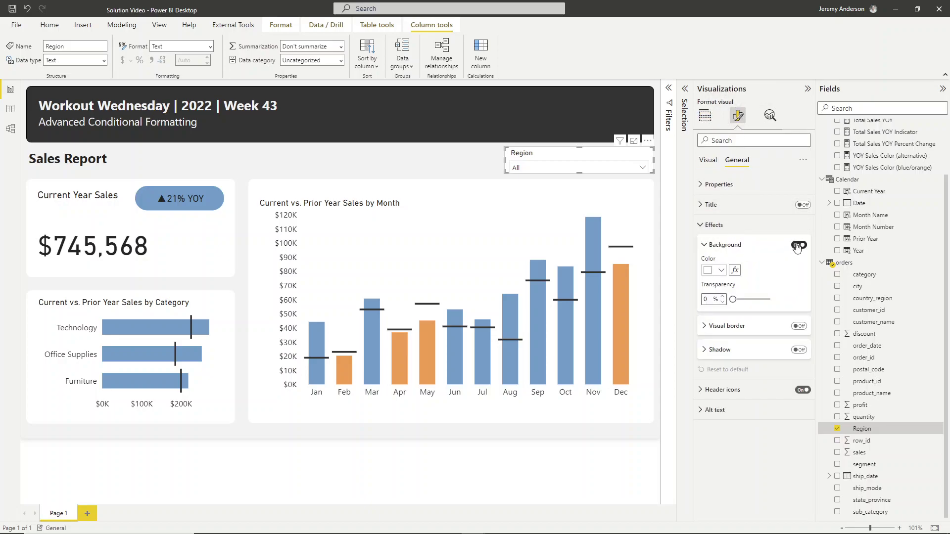
click(582, 180)
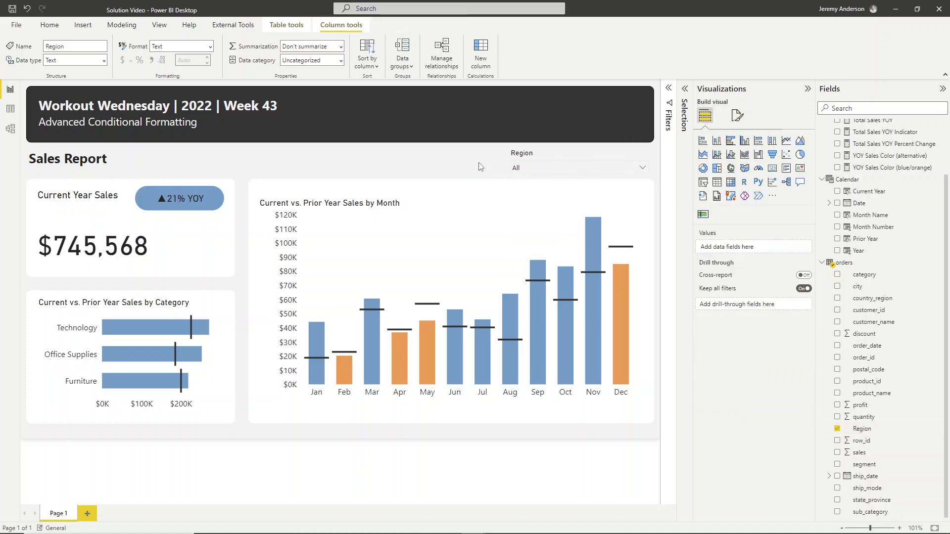
Step: Filter the report by Central, East, South and West in turn to check the visuals, then clear the Region slicer
click(534, 168)
click(517, 182)
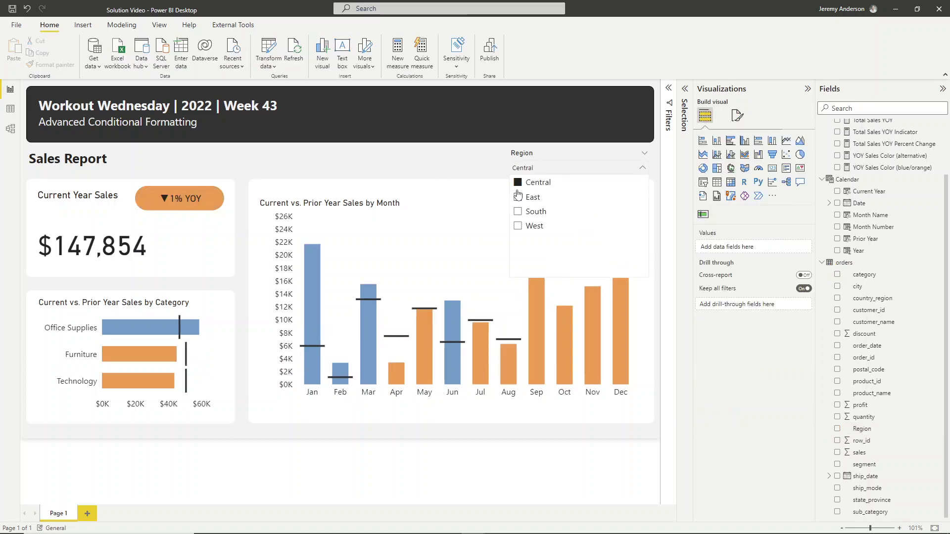
click(517, 197)
click(517, 211)
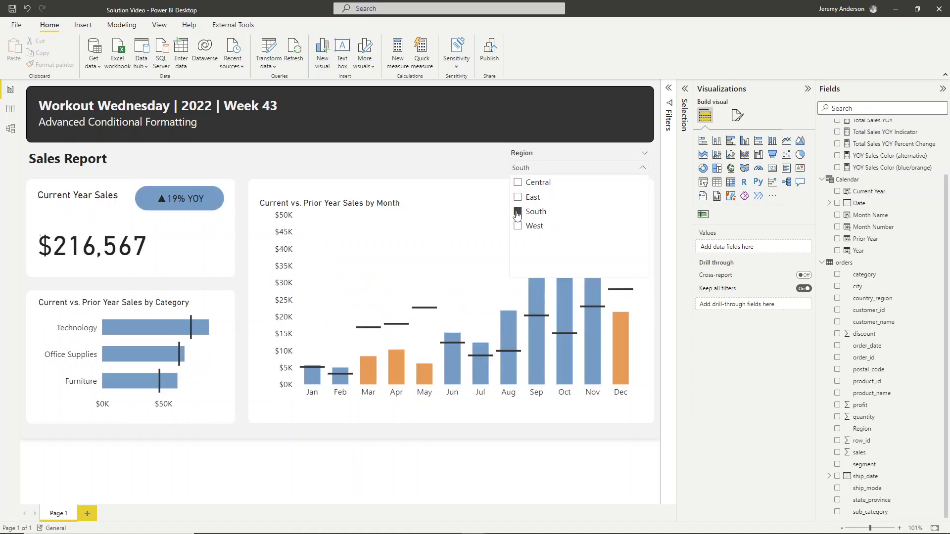
click(517, 226)
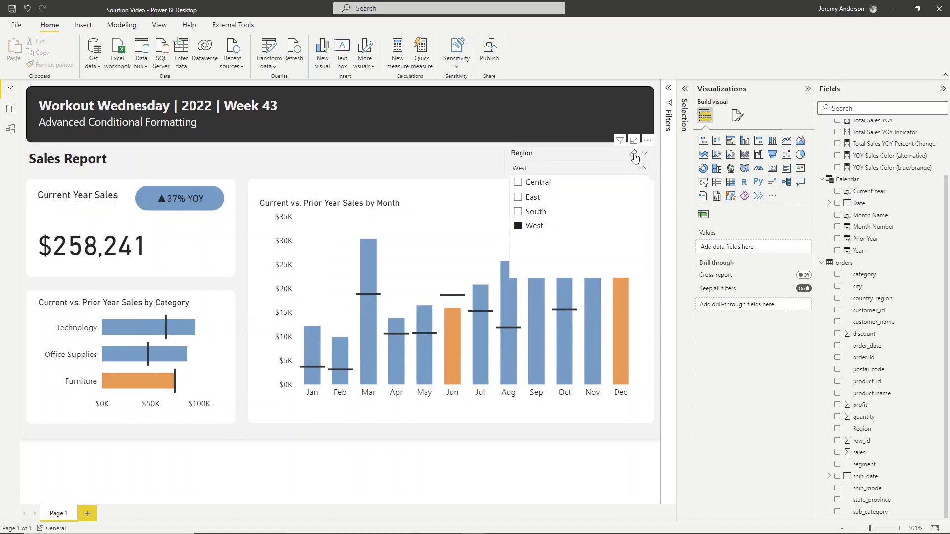
click(632, 153)
click(235, 157)
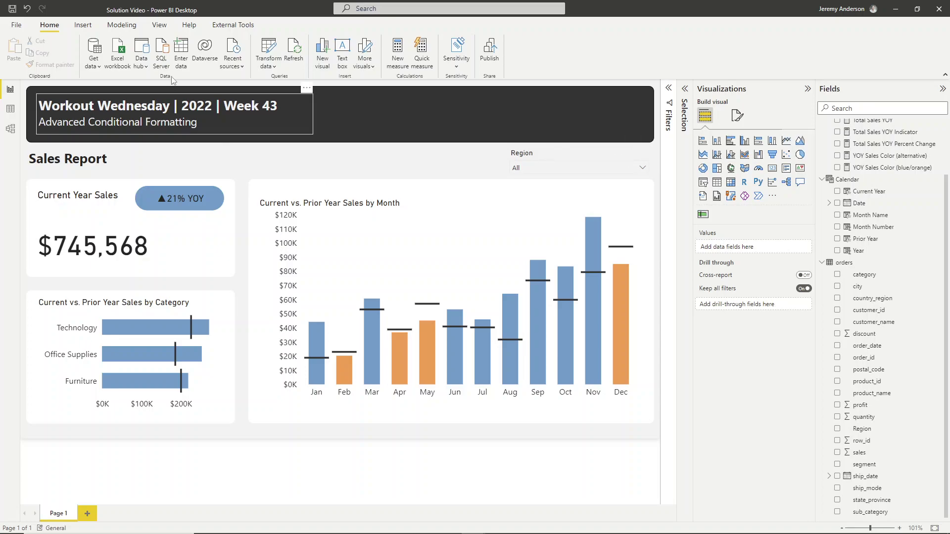
Step: Insert an oval shape, shrink it to a circle about 43 wide and place it above the monthly chart's left edge
click(83, 24)
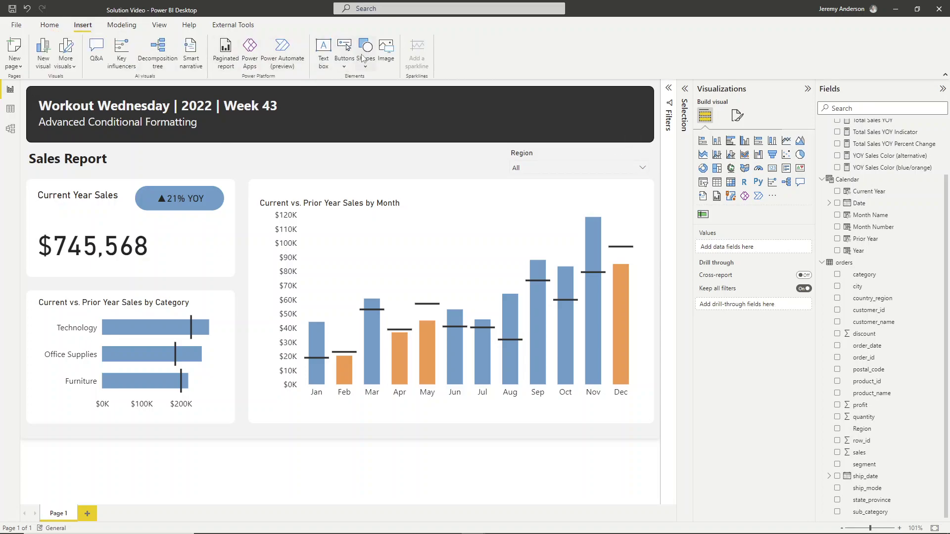
click(365, 55)
click(365, 156)
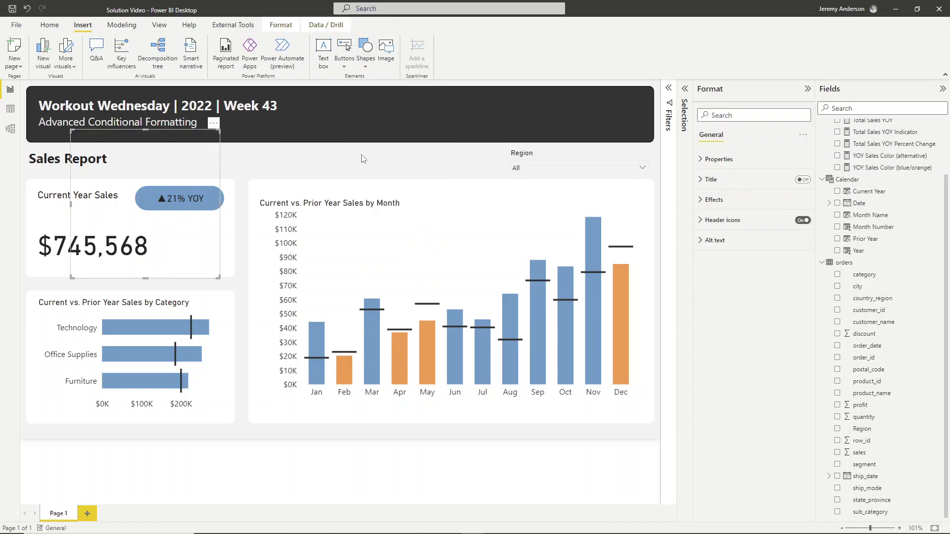
drag(74, 132, 262, 165)
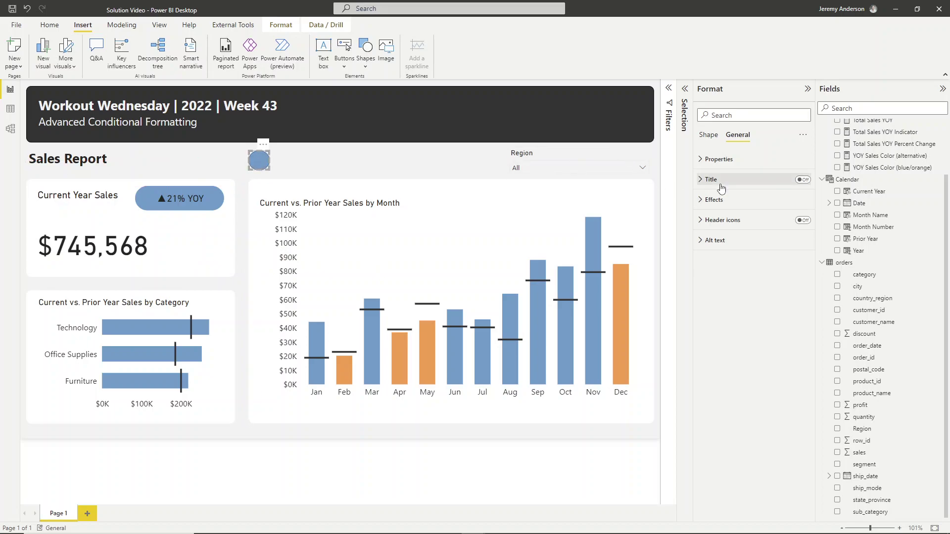
Step: Turn off the border of the blue circle
click(702, 200)
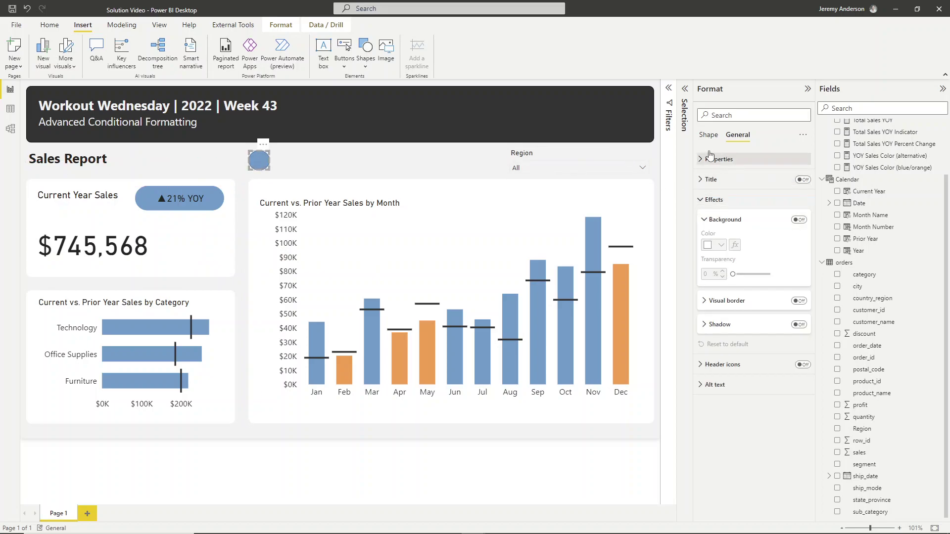
click(709, 135)
click(700, 201)
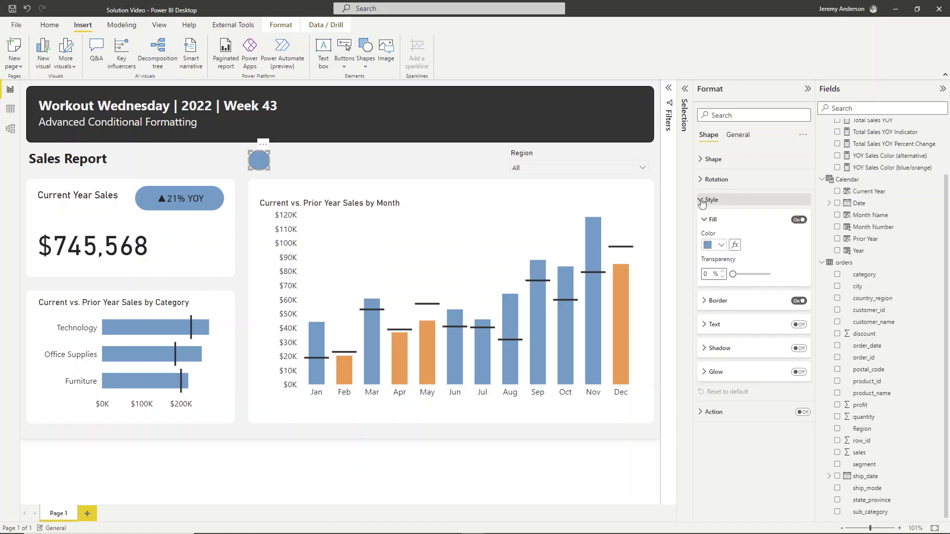
click(798, 301)
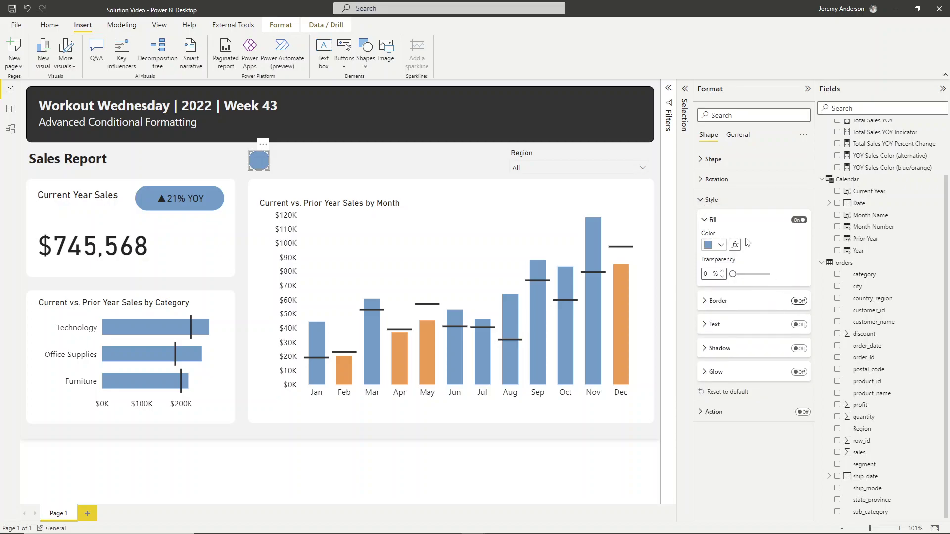
click(699, 202)
Step: Set the circle's height and width to 16 and position it above the left edge of the monthly chart's card
click(738, 134)
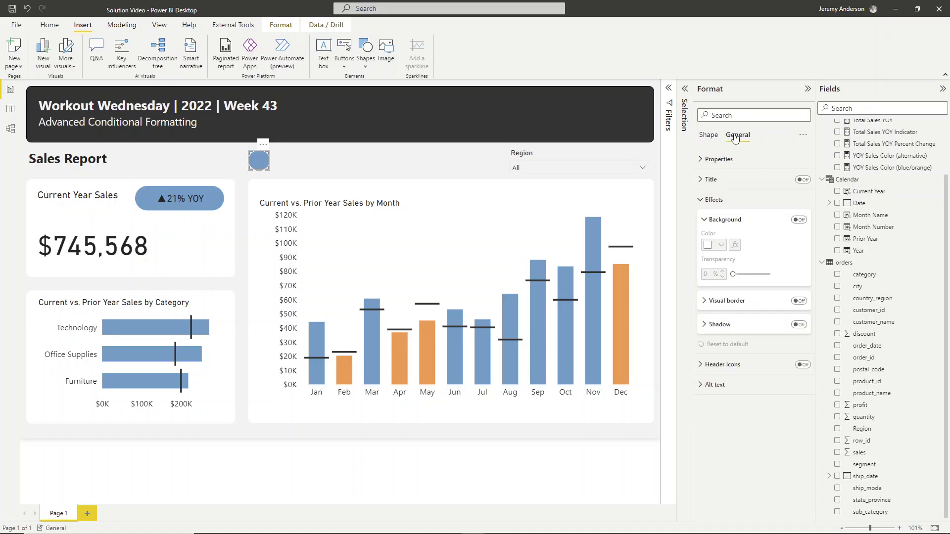
click(704, 200)
click(712, 159)
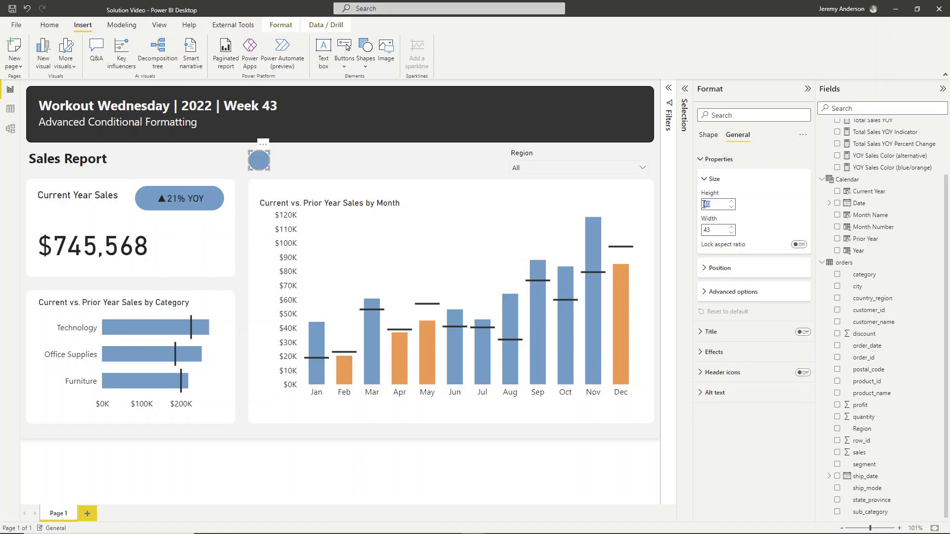
click(704, 204)
text(1616)
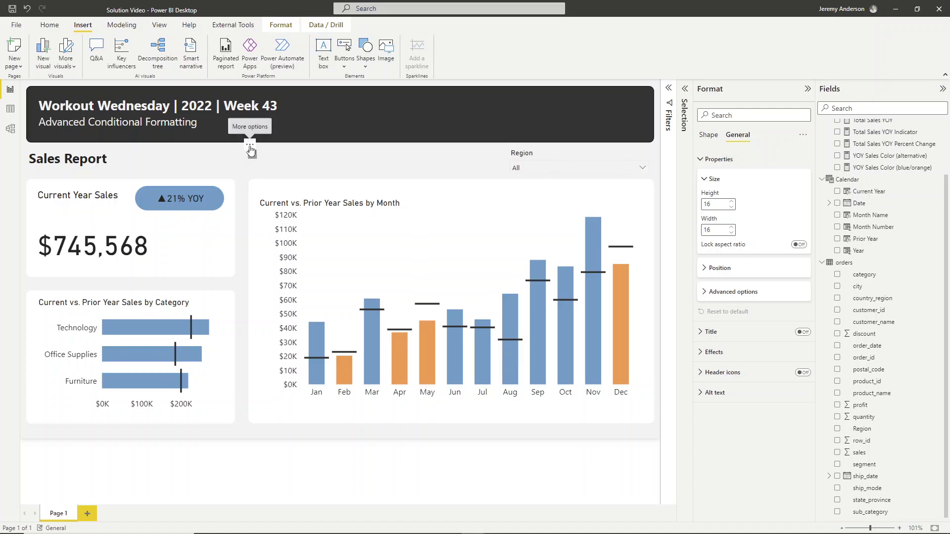
drag(252, 155, 252, 154)
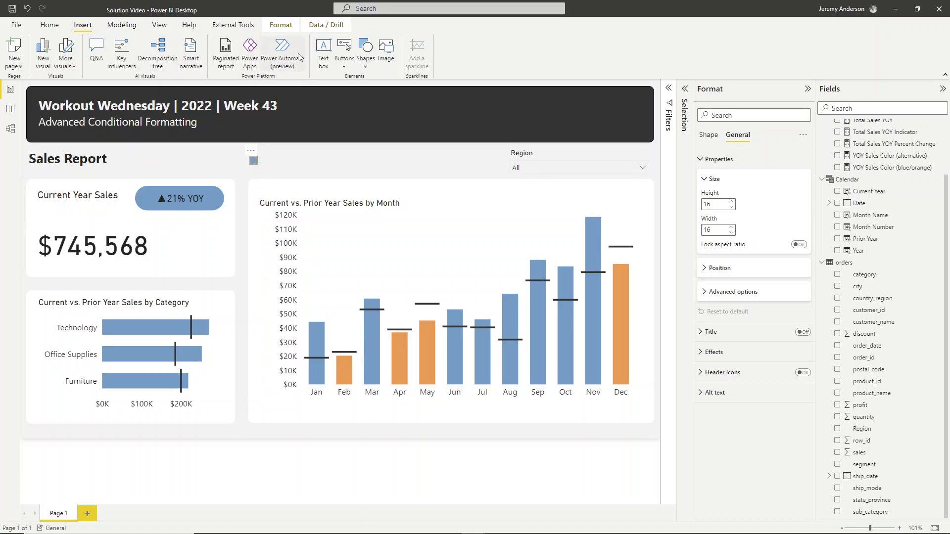
Step: Insert a small text box beside the blue circle reading "Up vs. Prior Year" at font size 12
click(325, 53)
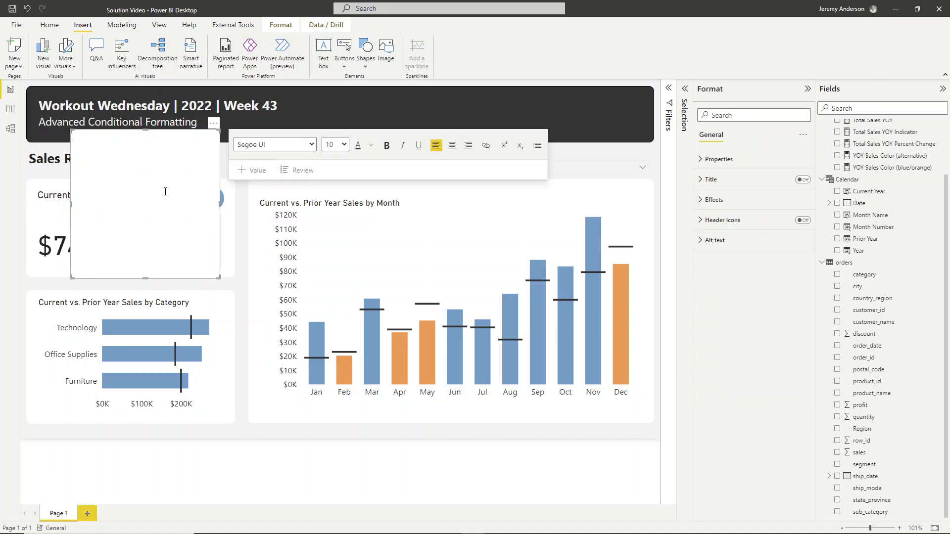
drag(213, 123, 413, 174)
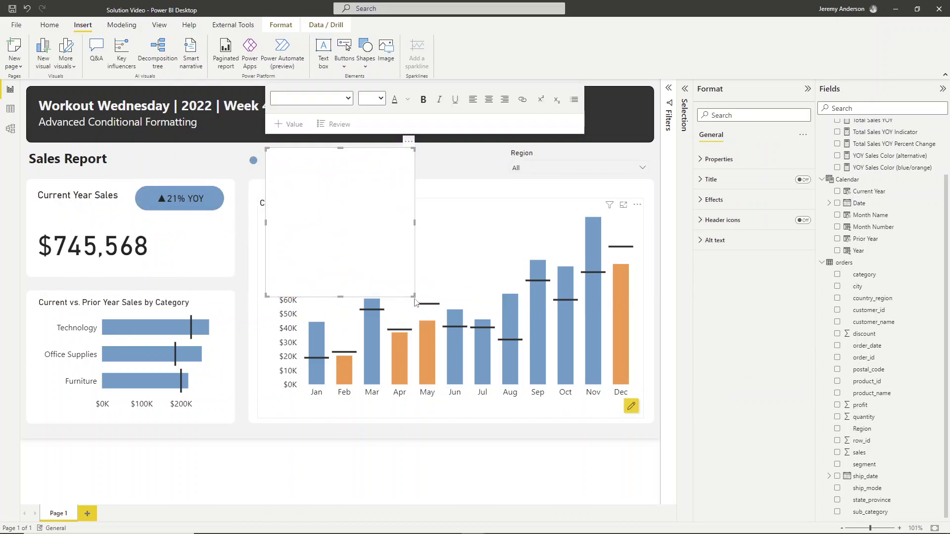
drag(414, 296, 380, 173)
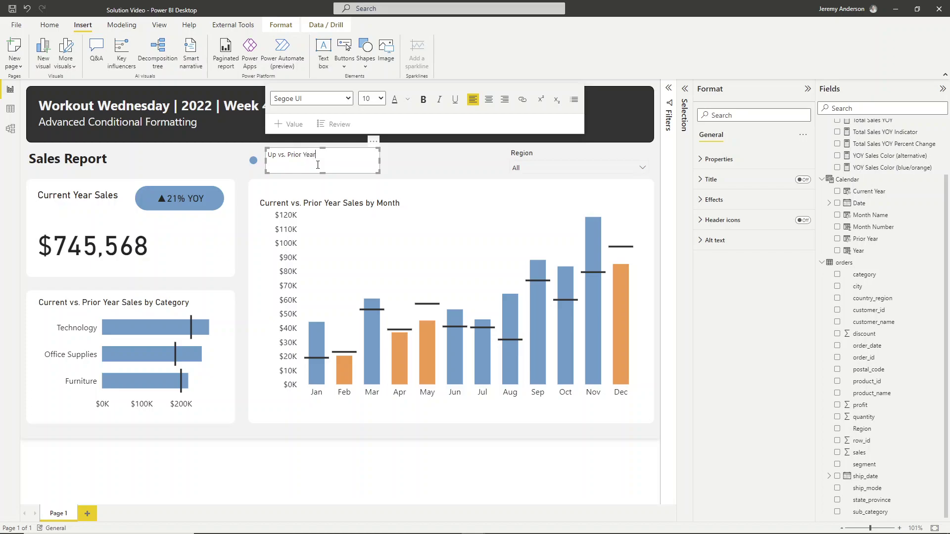
drag(326, 160, 266, 156)
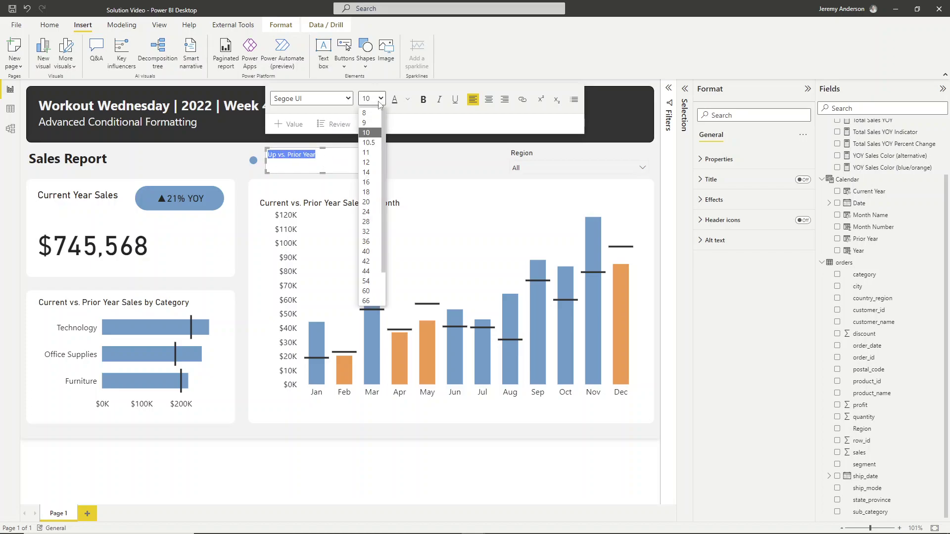
click(367, 162)
Step: Turn off the "Up vs. Prior Year" text box's background, line it up with the blue circle and narrow it to fit the text
click(706, 200)
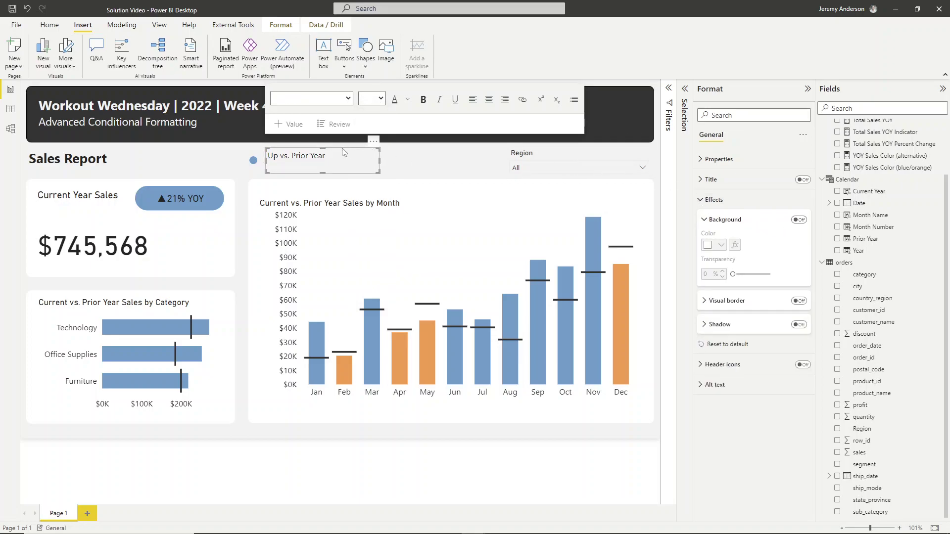
drag(325, 148, 322, 169)
click(327, 158)
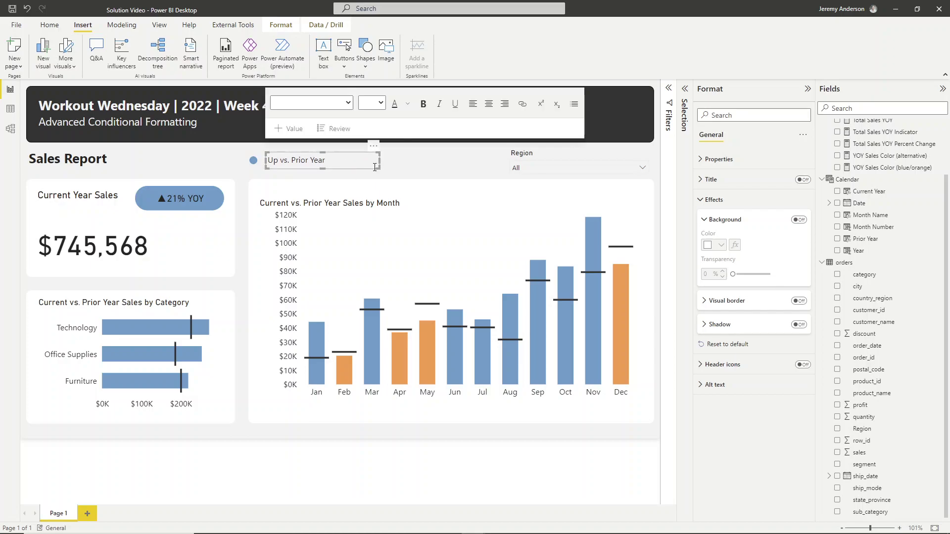
click(405, 168)
click(380, 163)
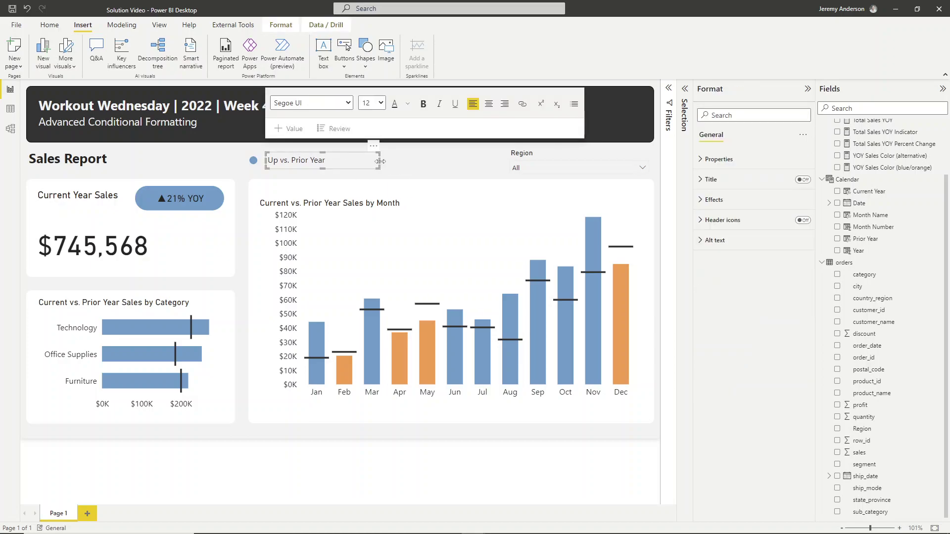
drag(380, 162, 339, 163)
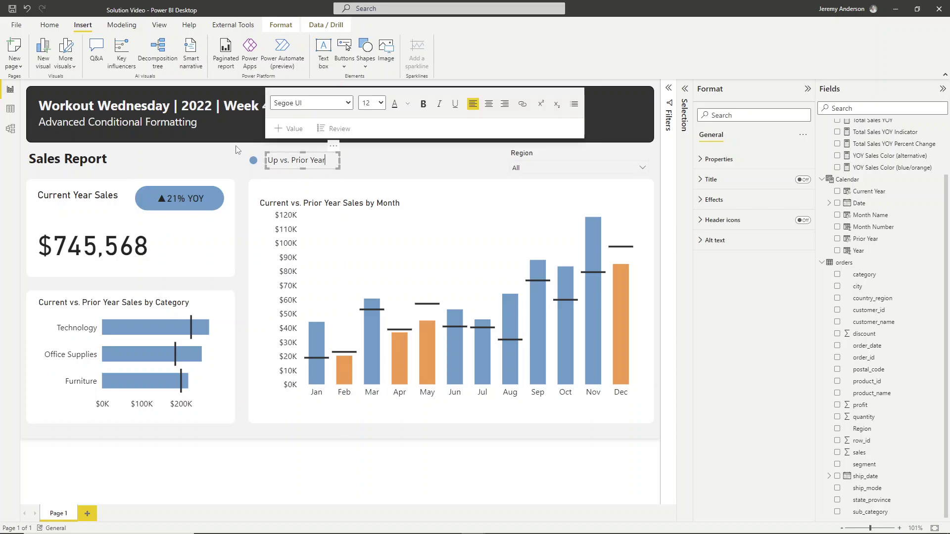
Step: Duplicate the blue circle with its label and place the copy just after the original label in the same row
drag(236, 149, 419, 148)
key(ctrl+c)
key(ctrl+v)
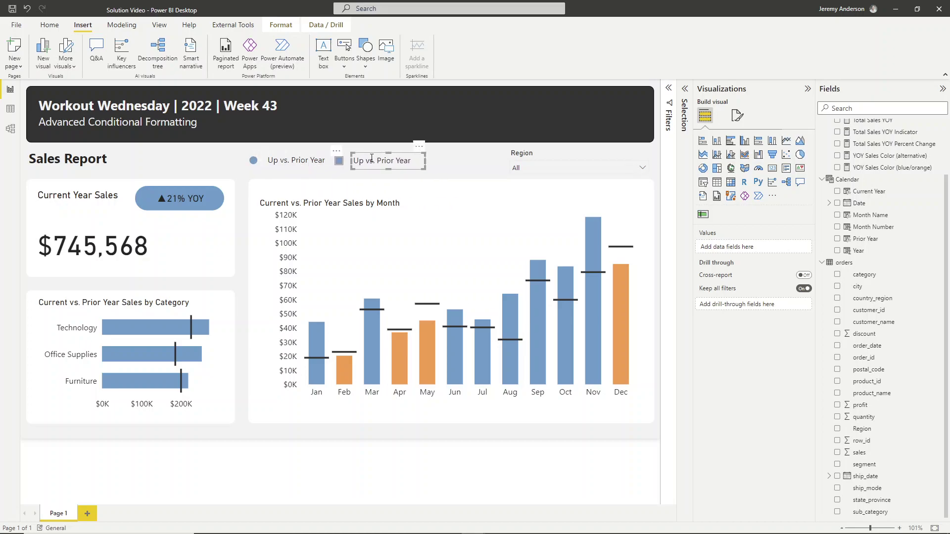
click(372, 158)
click(440, 171)
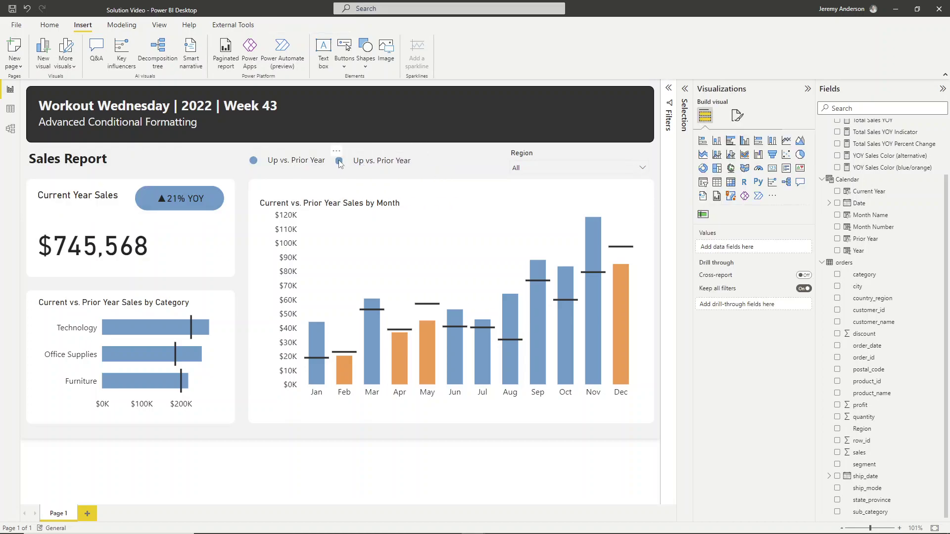
Step: Change the fill color of the duplicated legend circle to orange
click(339, 162)
click(711, 199)
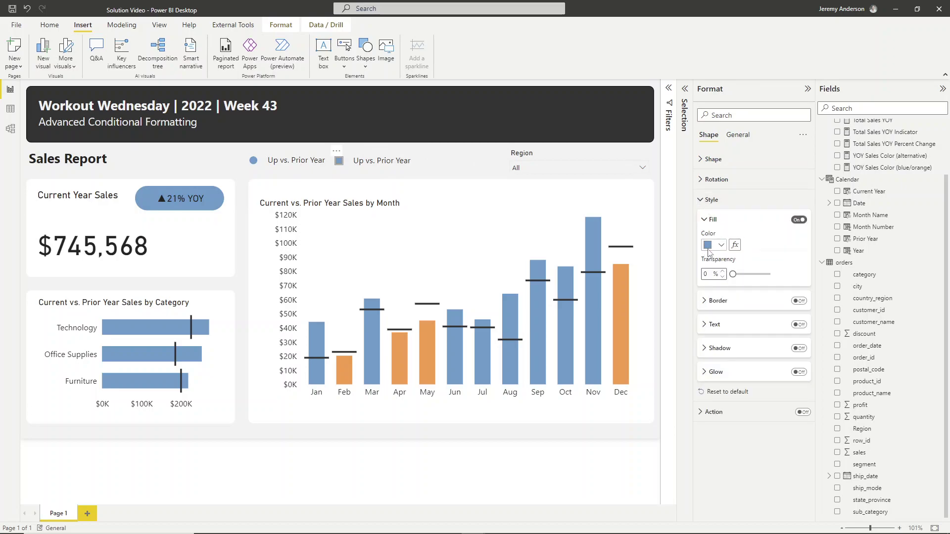
click(708, 250)
click(772, 286)
click(447, 167)
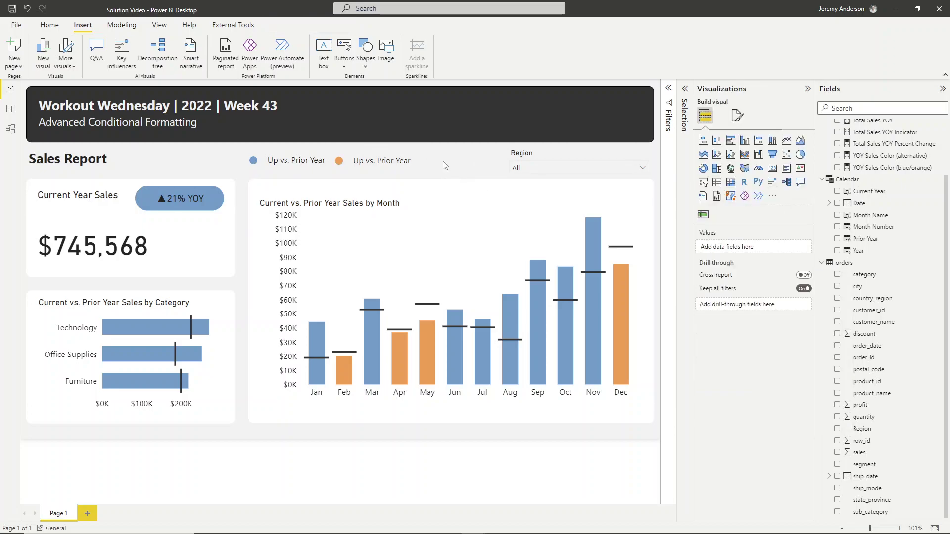
Step: Change the orange circle's label to "Down vs. Prior Year"
double_click(364, 162)
key(BackSpace)
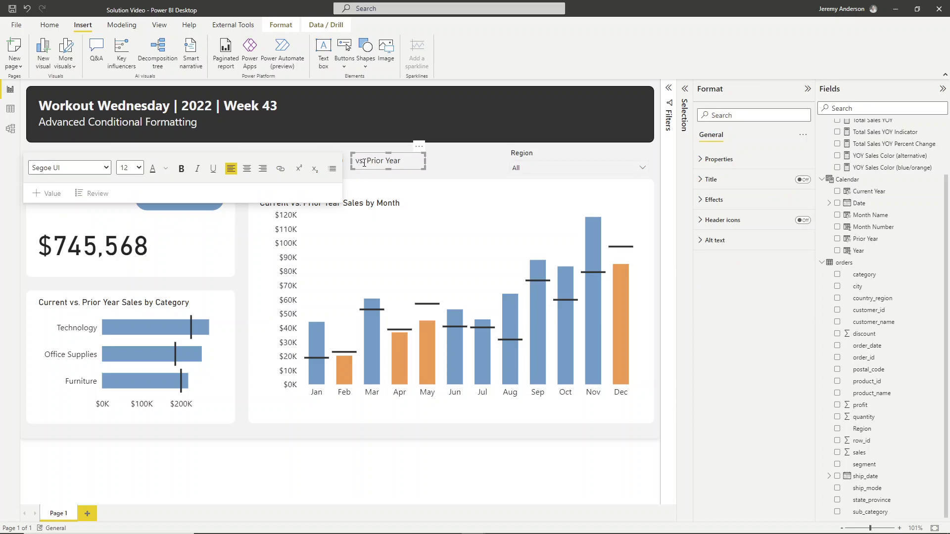
text(Down)
click(463, 167)
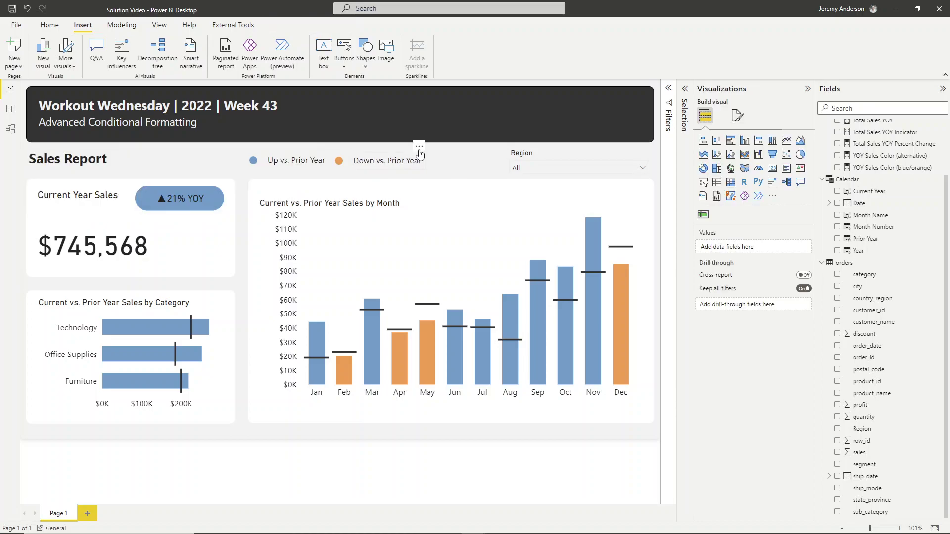
Step: Move the "Down vs. Prior Year" and "Up vs. Prior Year" labels closer to their circles
click(417, 159)
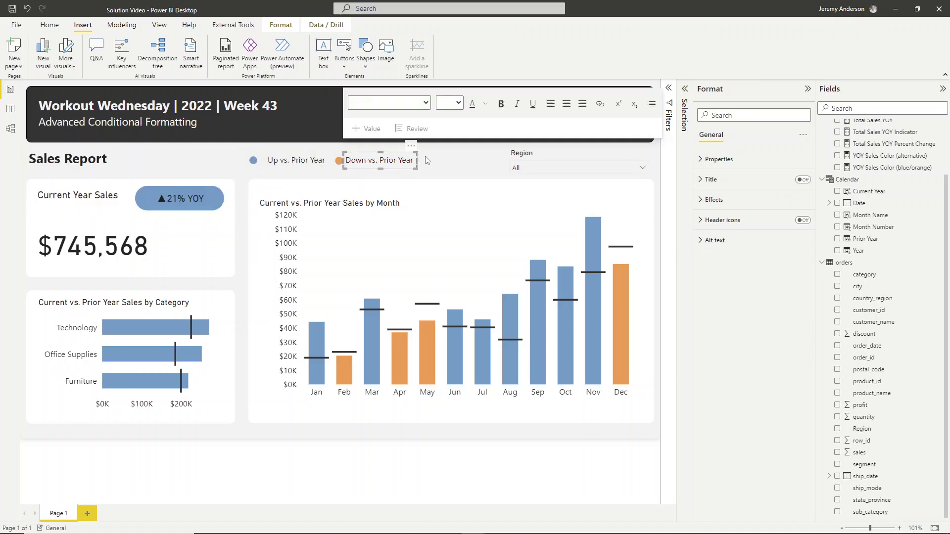
click(426, 159)
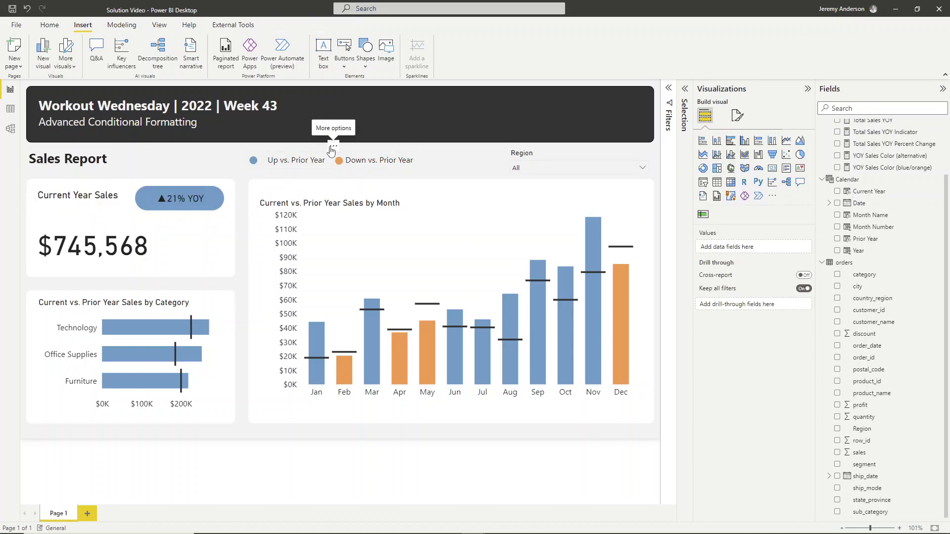
click(328, 160)
click(325, 178)
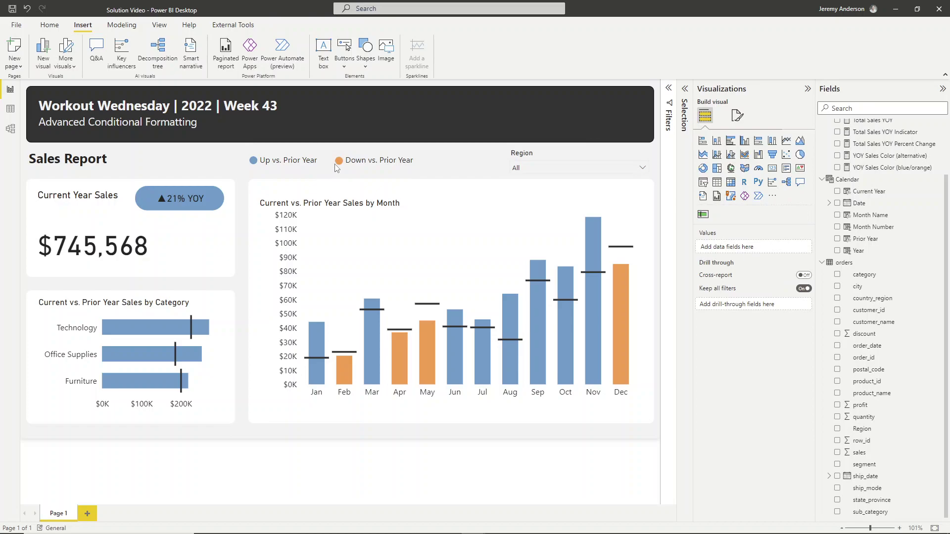
Step: Paste another copy of the blue circle and label after "Down vs. Prior Year" and change its text to "Prior Year"
click(329, 166)
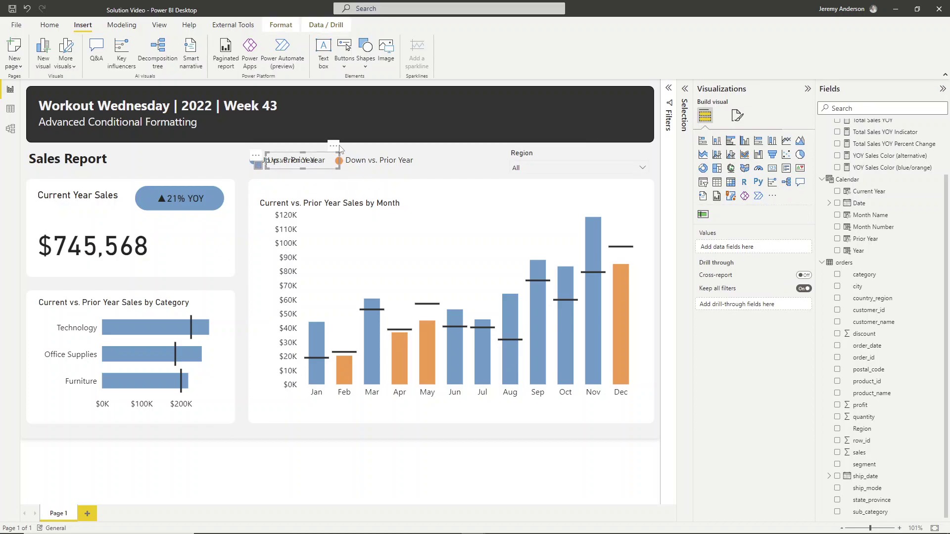
drag(339, 148, 426, 157)
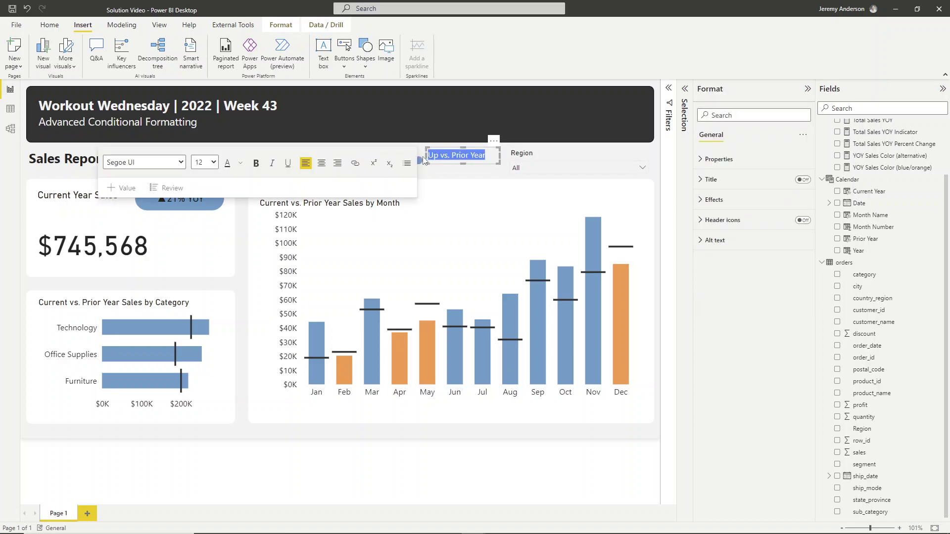
text(Prio)
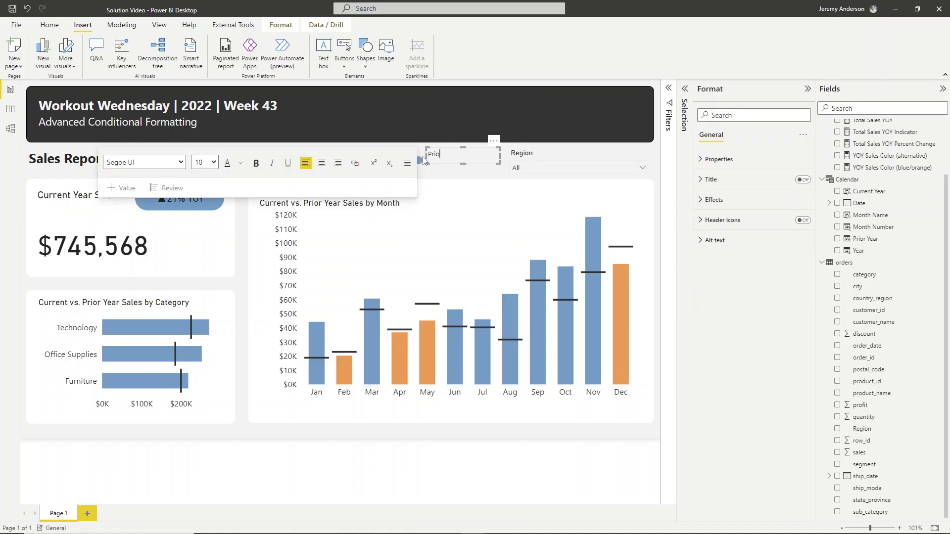
text(r Year)
click(492, 144)
click(493, 151)
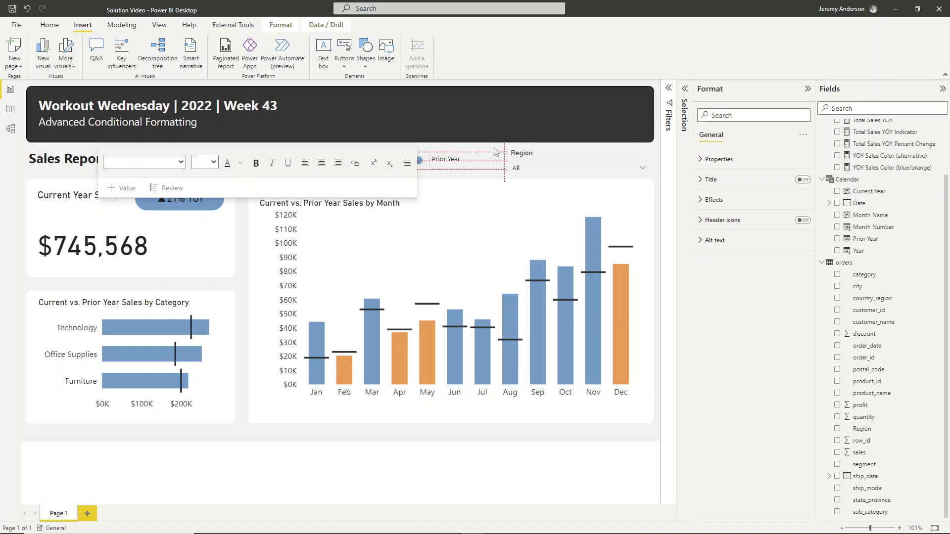
click(424, 178)
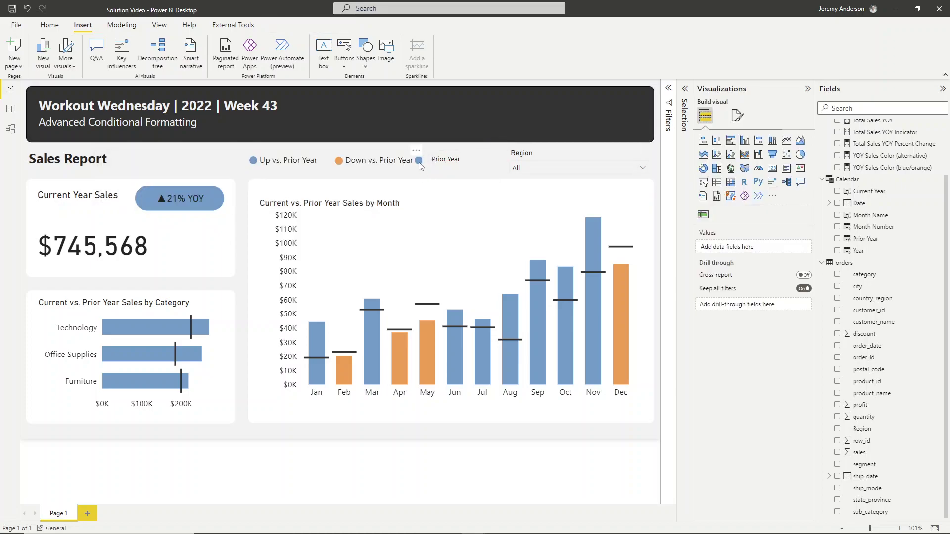
Step: Change the third legend circle's shape to Line and turn off its fill
click(418, 161)
click(702, 159)
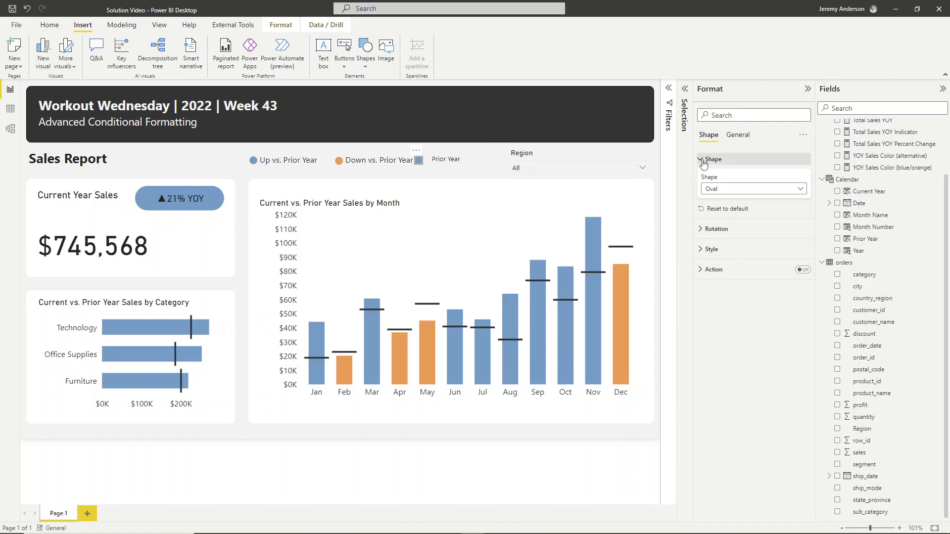
click(712, 190)
click(725, 261)
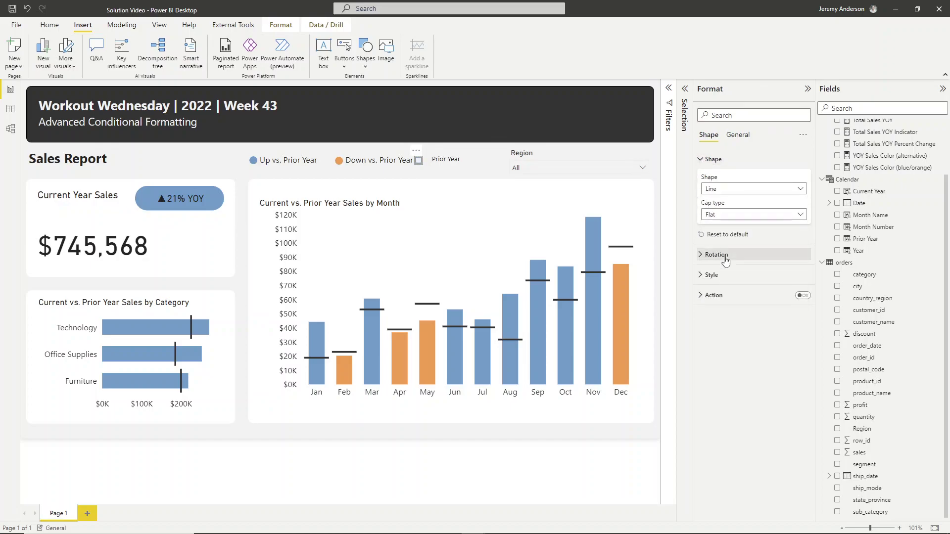
click(707, 275)
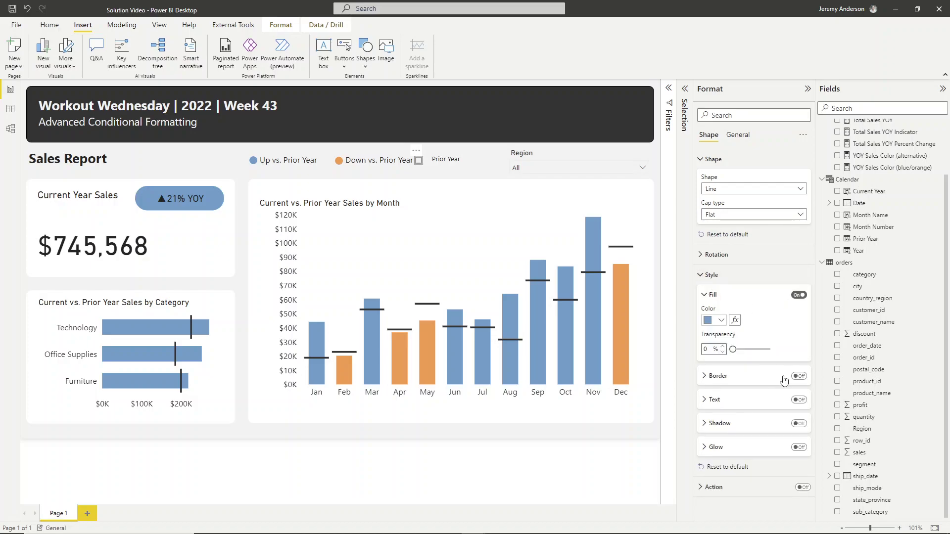
click(798, 295)
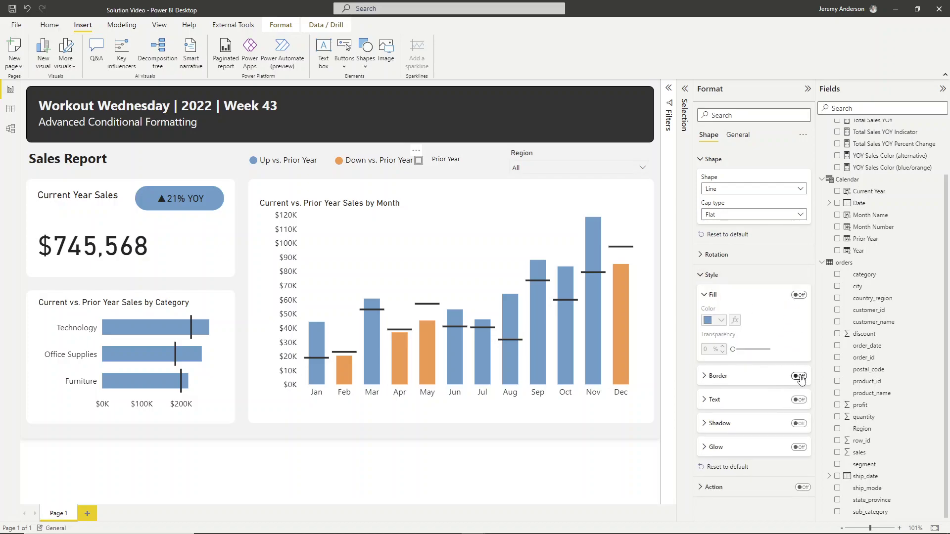
Step: Turn on the legend line's border in near-black and widen the line
click(704, 377)
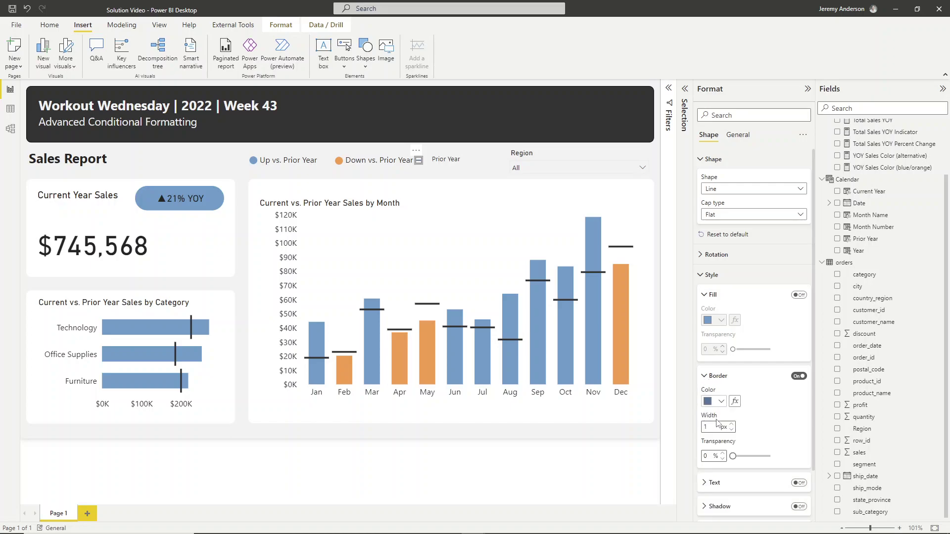
click(720, 401)
click(727, 297)
drag(428, 168, 438, 169)
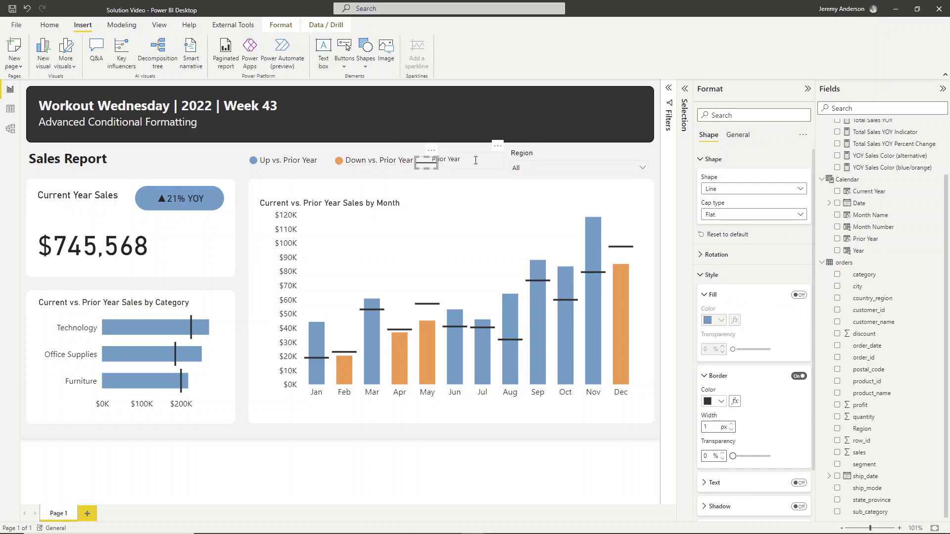
Step: Set the "Prior Year" label to font size 12, narrow its text box and move it clear of the legend line
click(501, 165)
drag(480, 159, 431, 160)
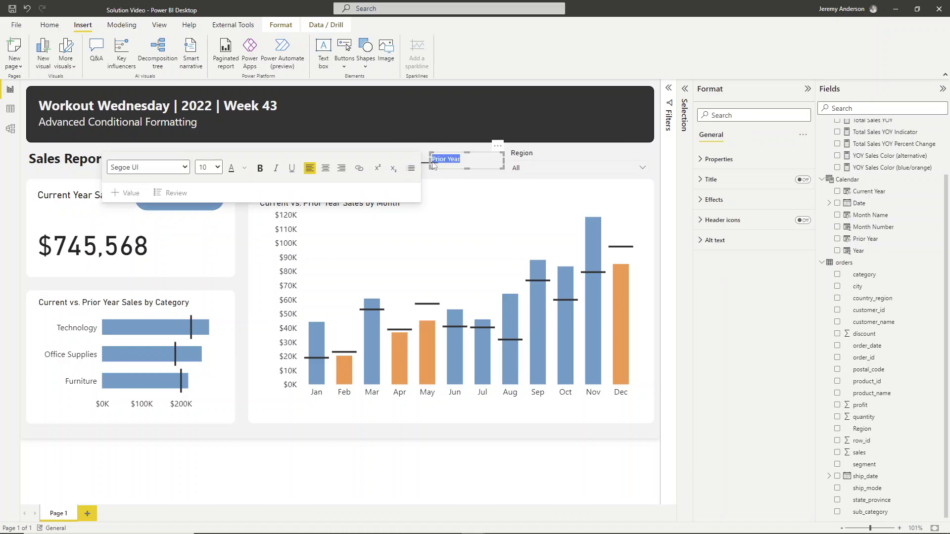
click(217, 167)
click(206, 232)
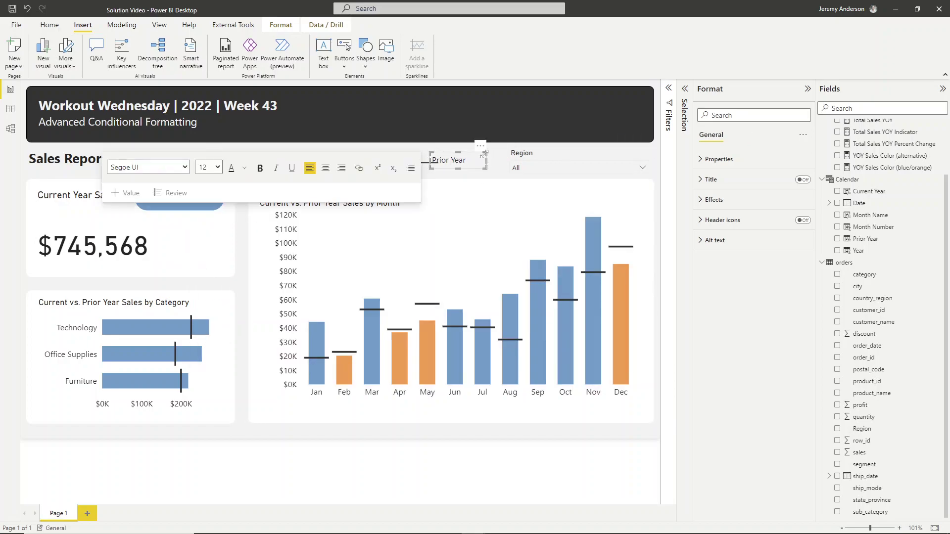
drag(479, 148, 496, 149)
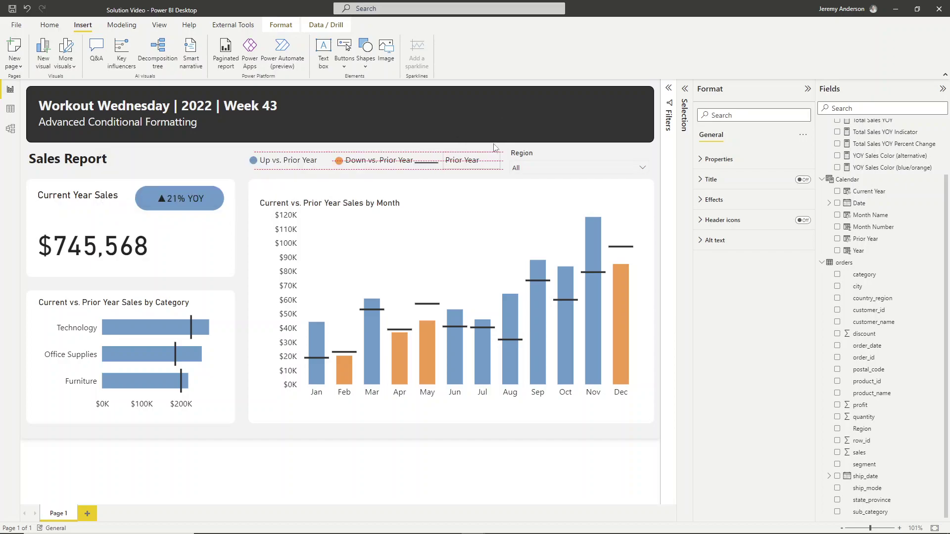
Step: Select all the legend shapes and labels above the monthly chart and align them to their middle
click(47, 176)
drag(25, 146, 497, 180)
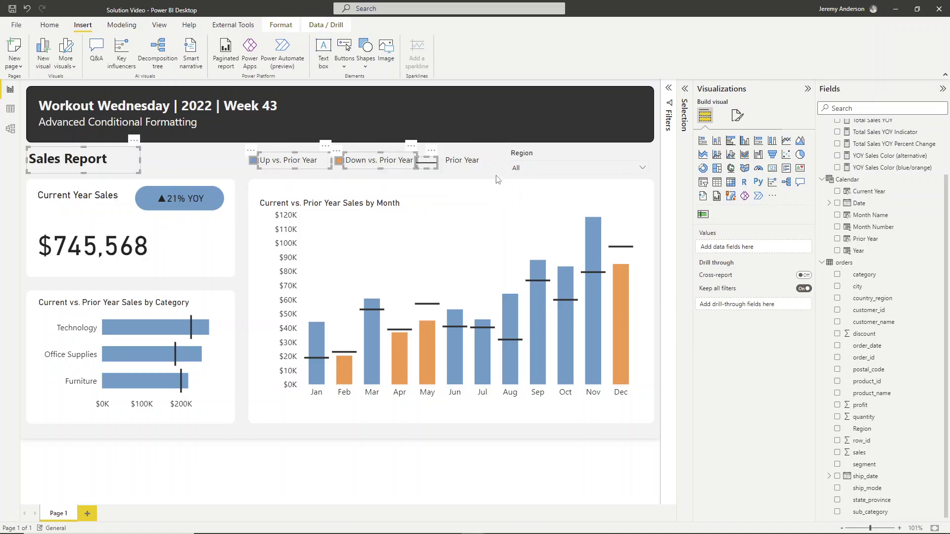
click(229, 149)
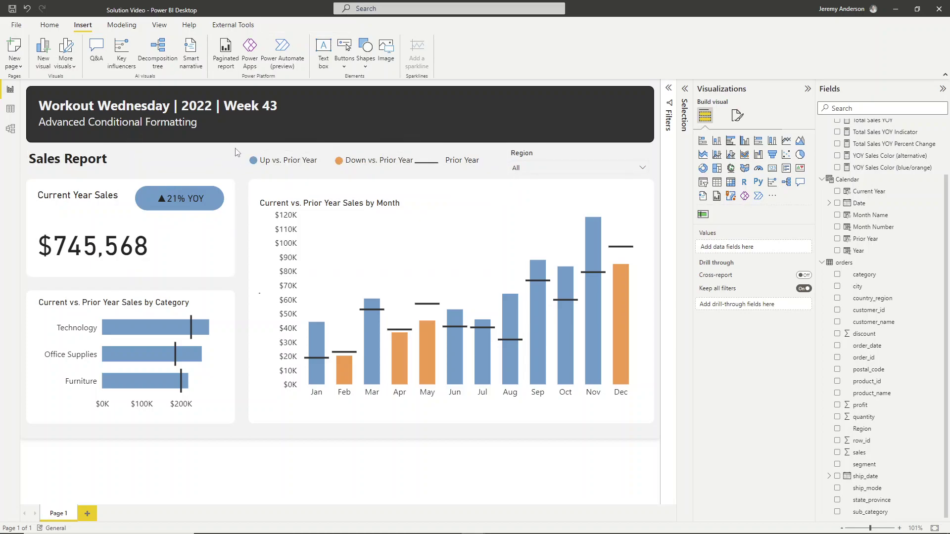
drag(236, 152, 506, 181)
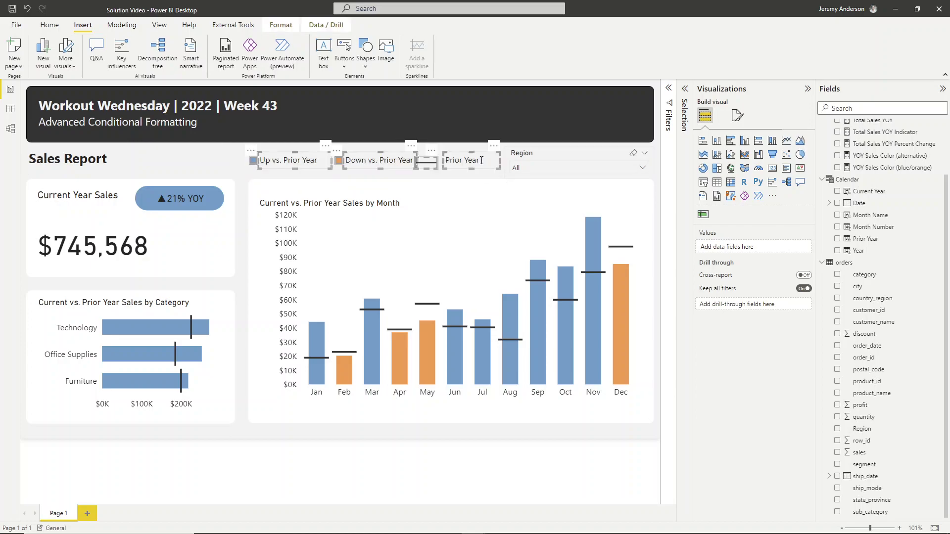
click(286, 29)
click(215, 65)
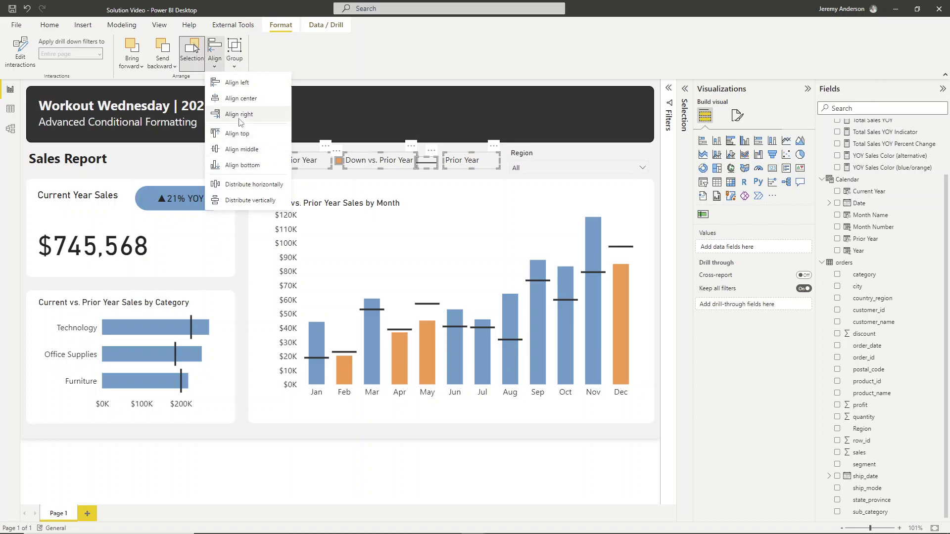
click(241, 149)
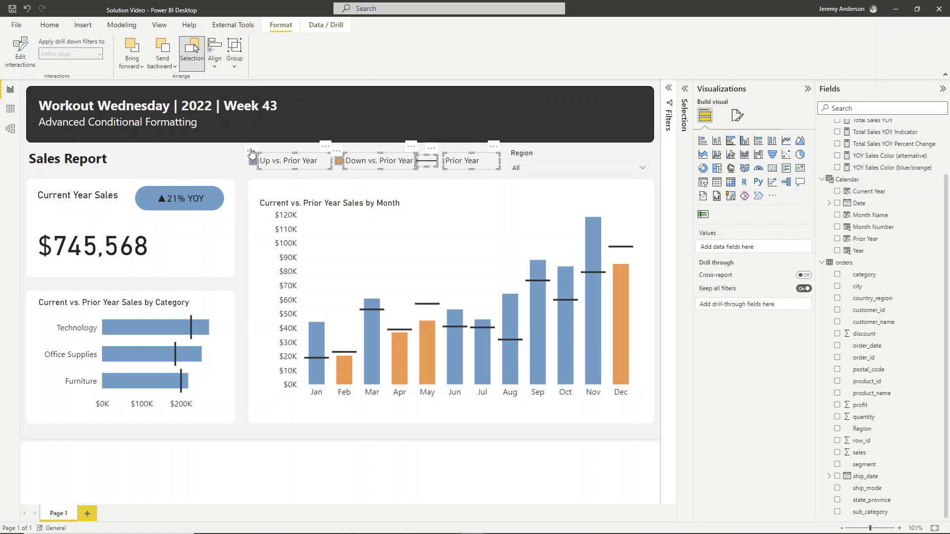
click(222, 161)
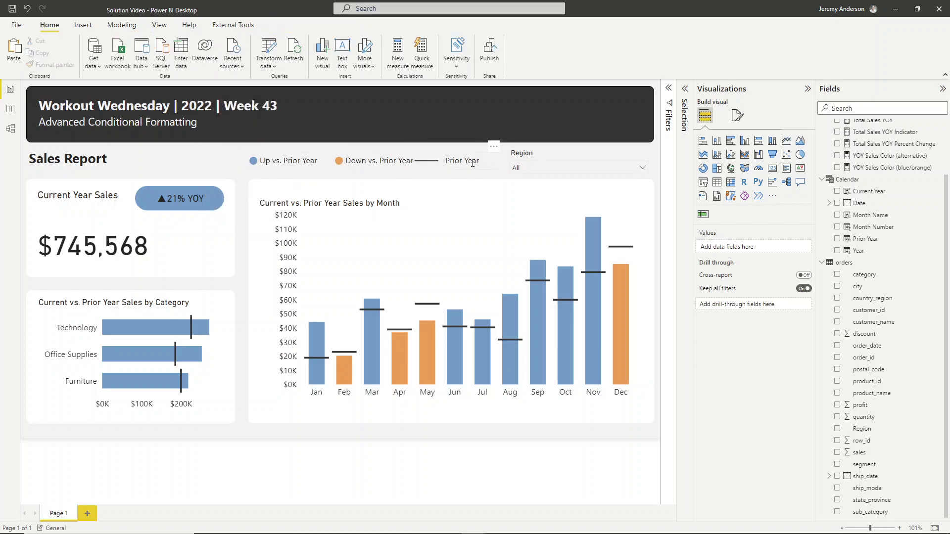
Step: Narrow the "Prior Year" legend text box and move it and its black line closer to the Region slicer, away from "Down vs. Prior Year"
click(498, 166)
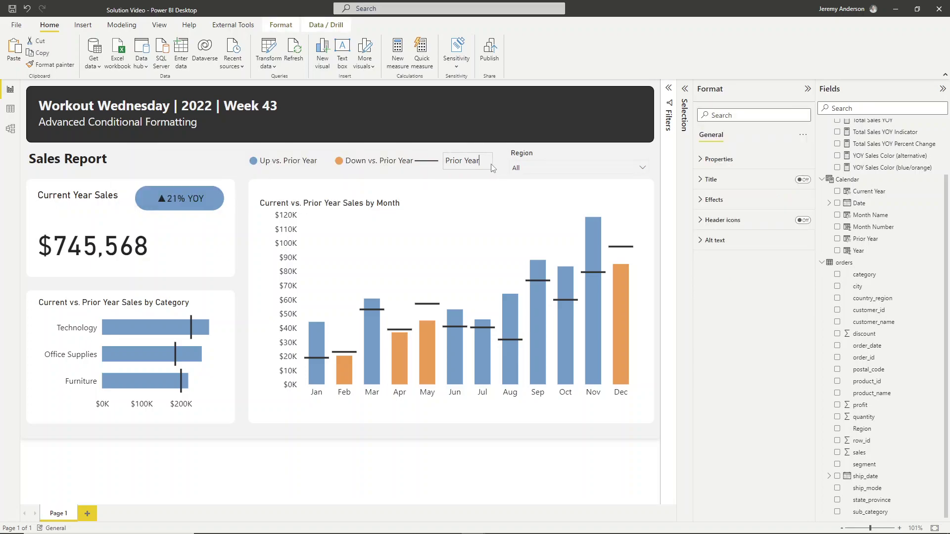
click(488, 150)
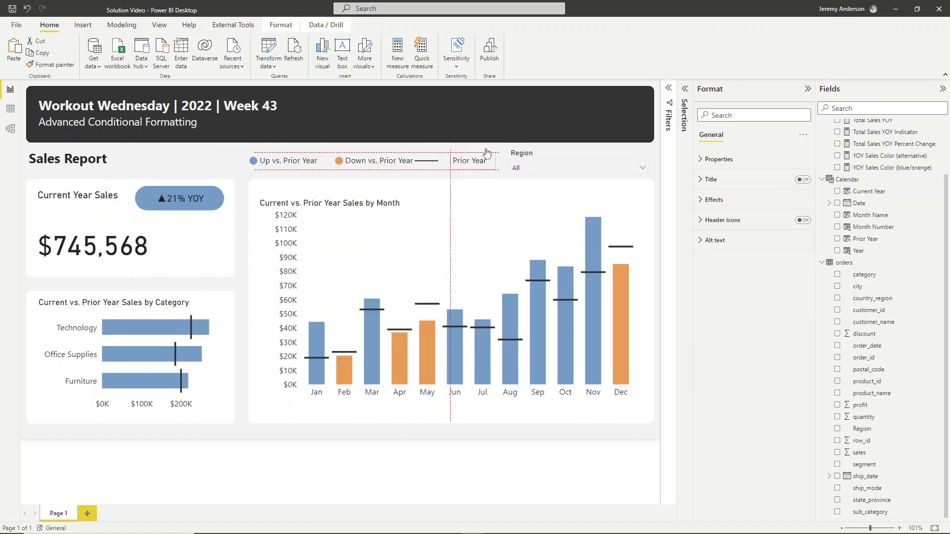
click(483, 155)
click(435, 167)
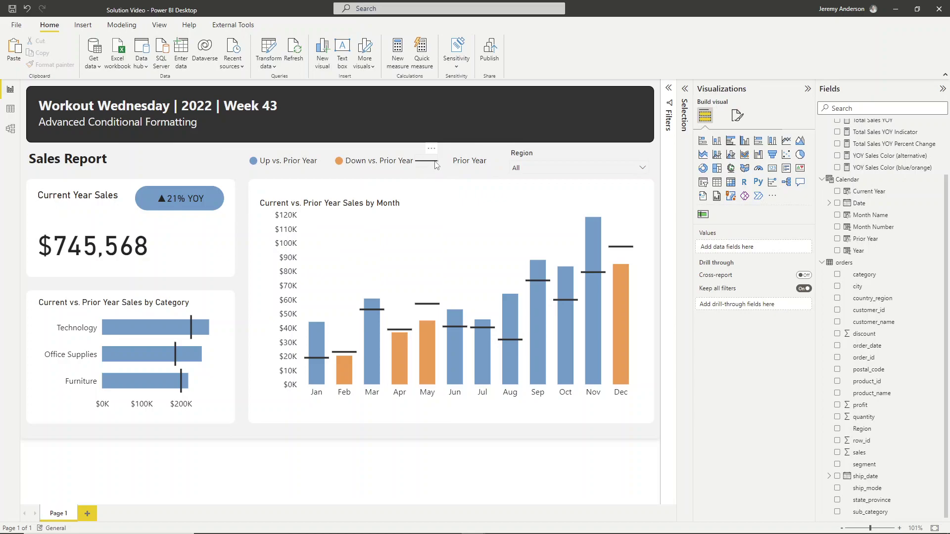
drag(435, 166, 449, 150)
click(359, 178)
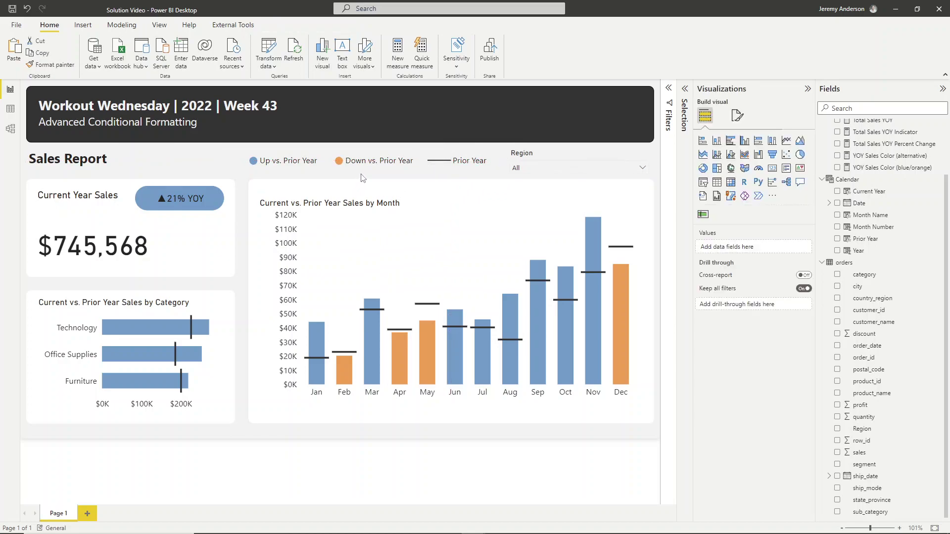
Step: Enlarge the report view, examine the December tooltip in the monthly chart and test cross-filtering by December, clearing the selection again
click(807, 88)
click(941, 89)
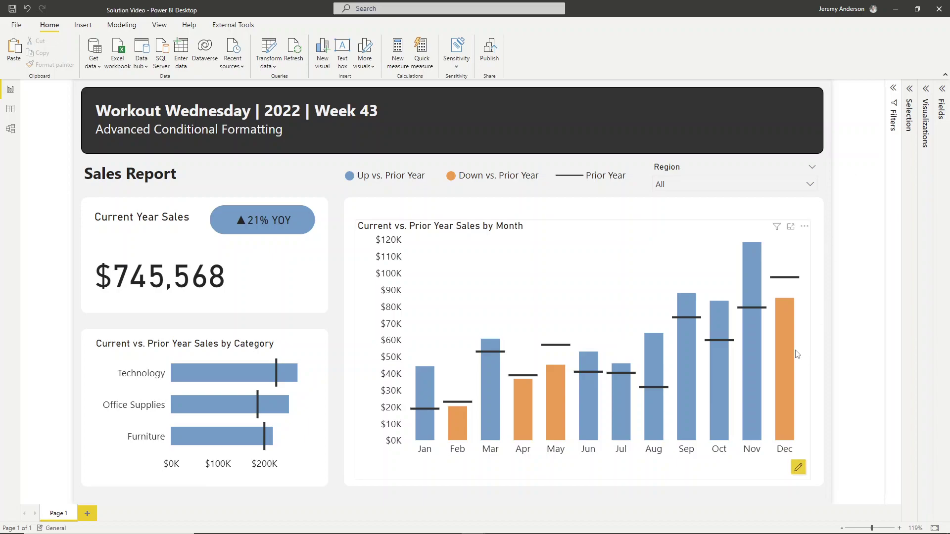
mouse_move(786, 350)
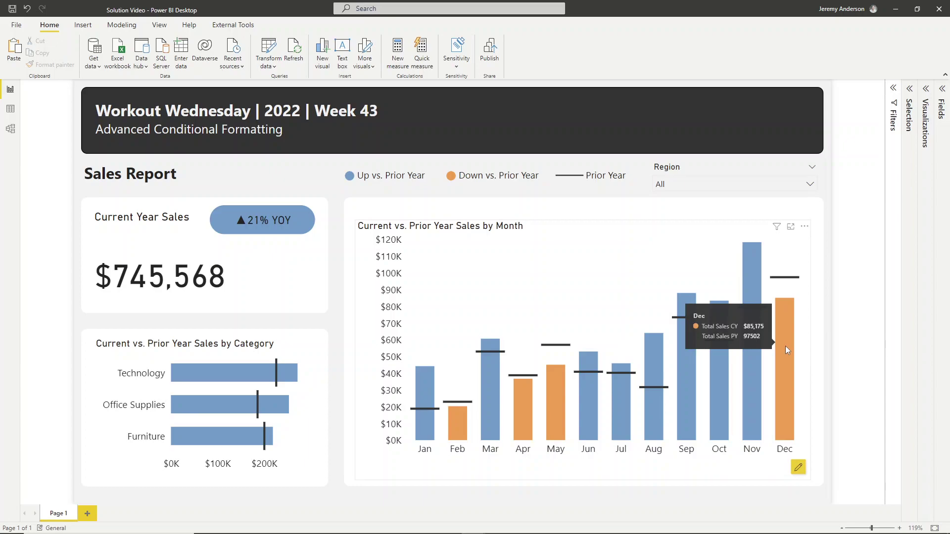
click(786, 348)
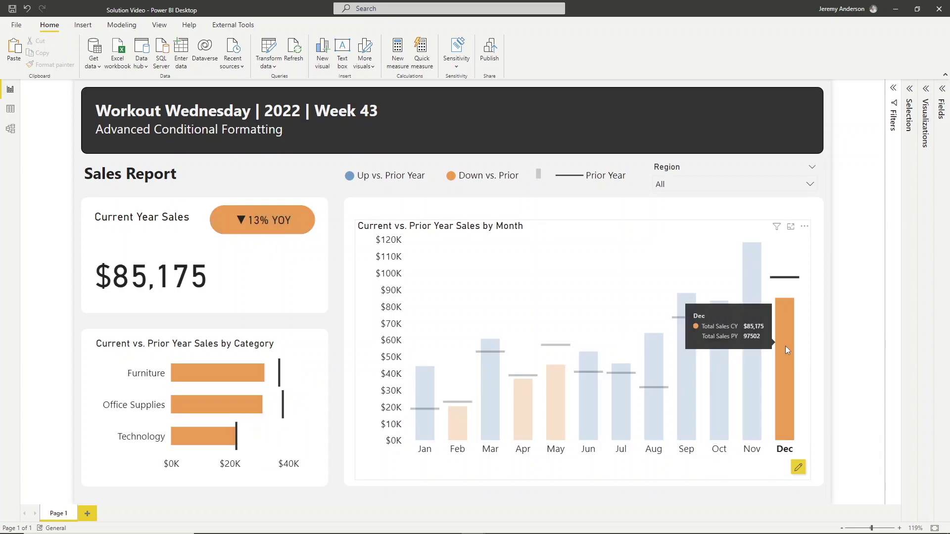
click(786, 348)
Step: Format the Total Sales PY measure as $ English (United States) currency and check the December tooltip in the monthly chart
click(941, 106)
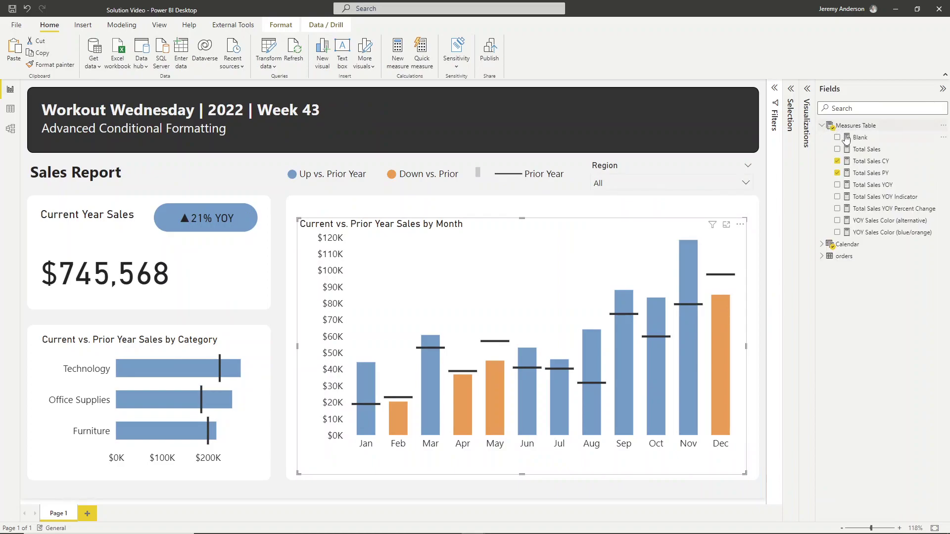
click(869, 173)
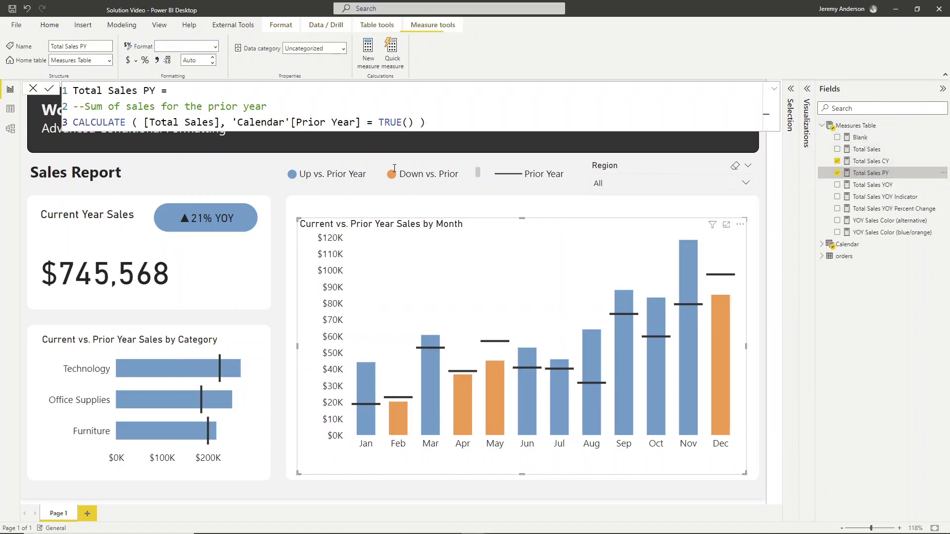
click(135, 60)
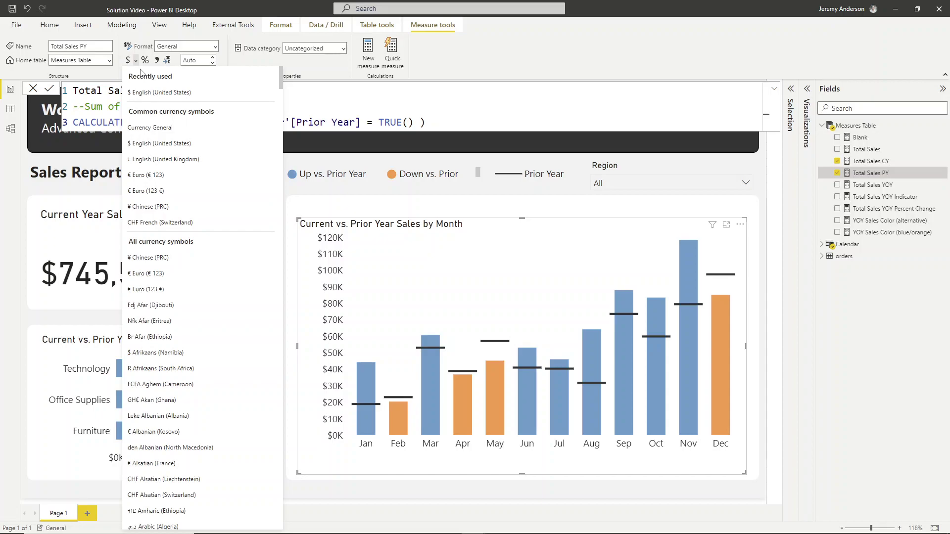
click(168, 143)
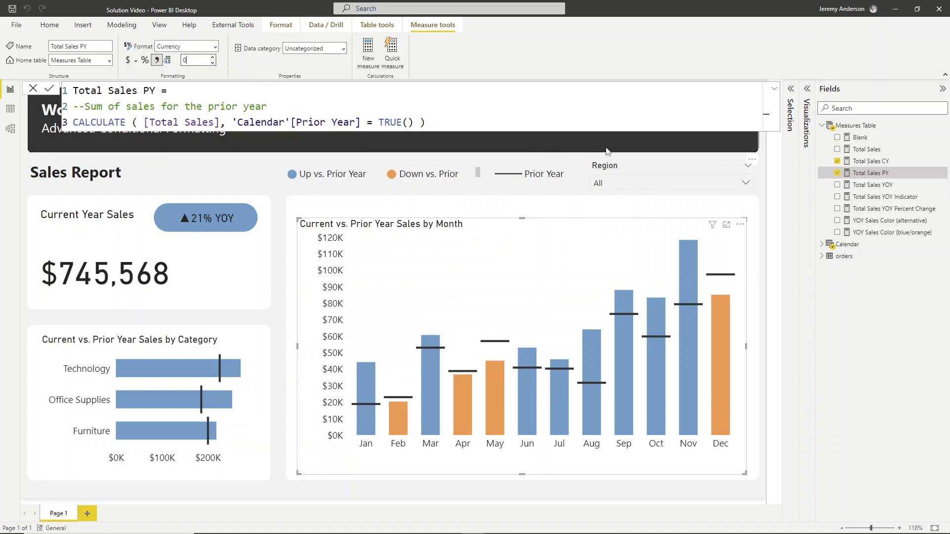
click(740, 322)
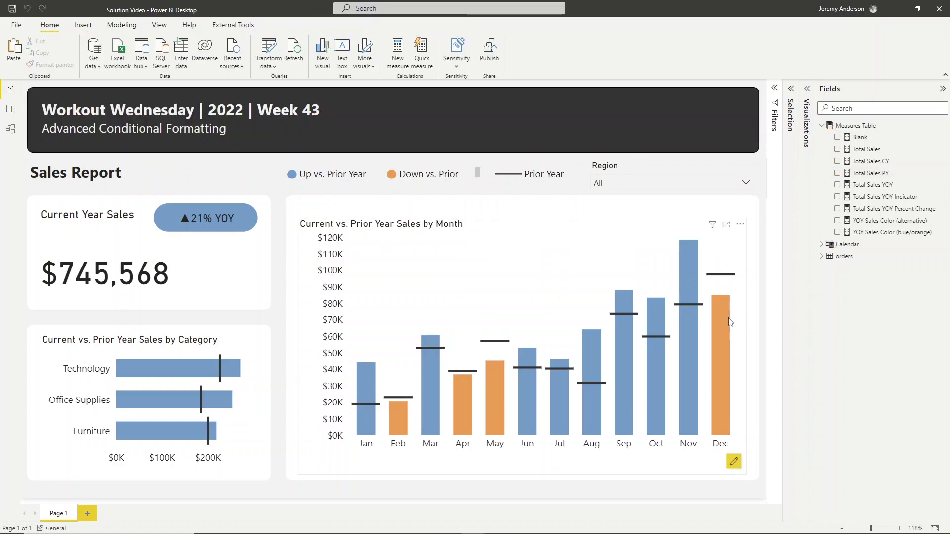
mouse_move(723, 321)
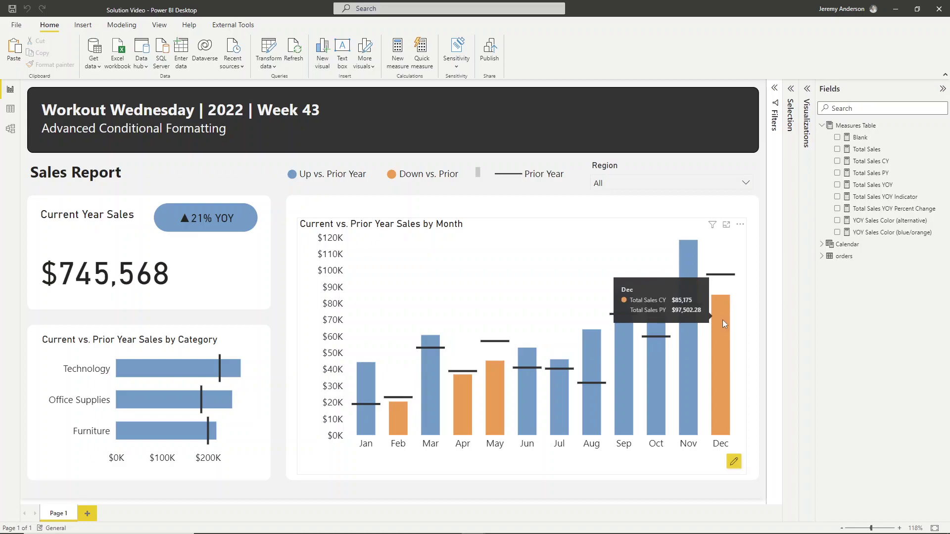
Step: Set the Total Sales PY measure to 0 decimal places
click(882, 173)
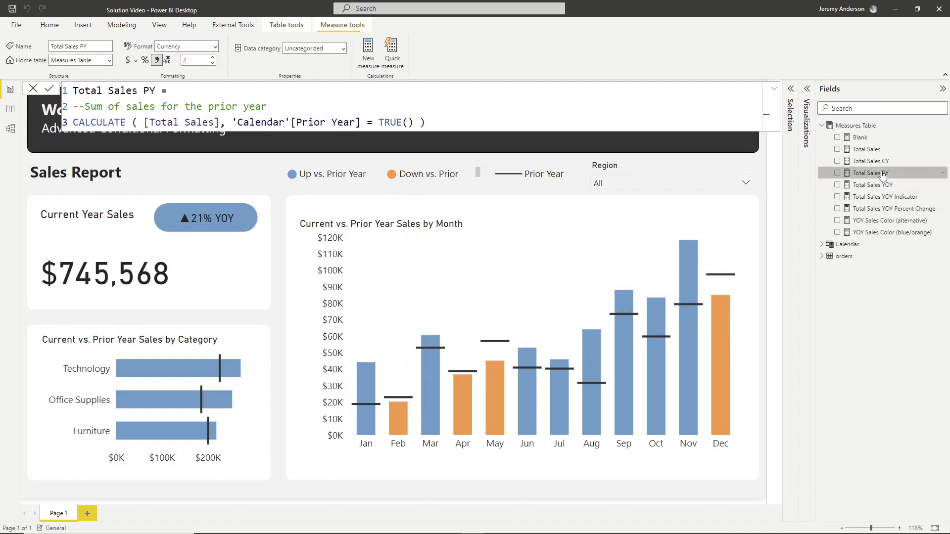
click(196, 61)
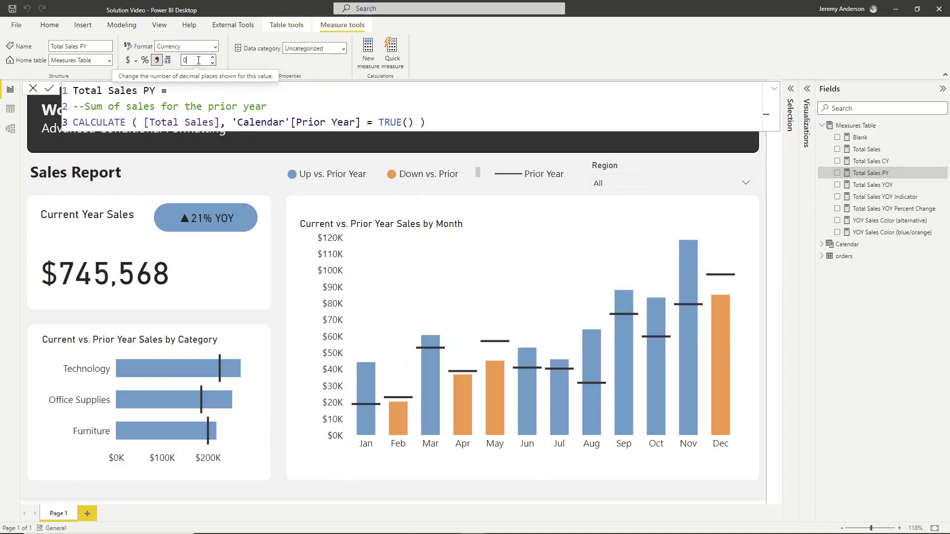
text(0)
key(BackSpace)
text(2)
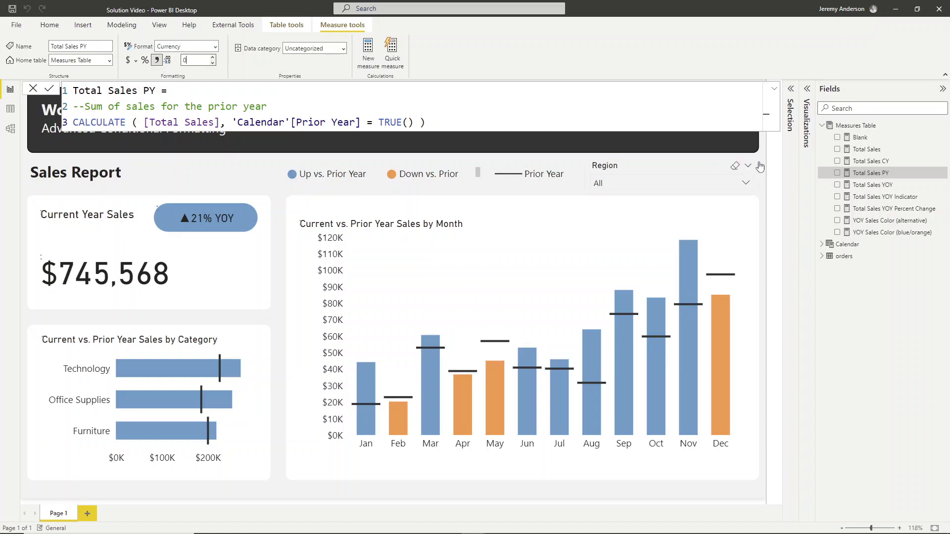
click(762, 166)
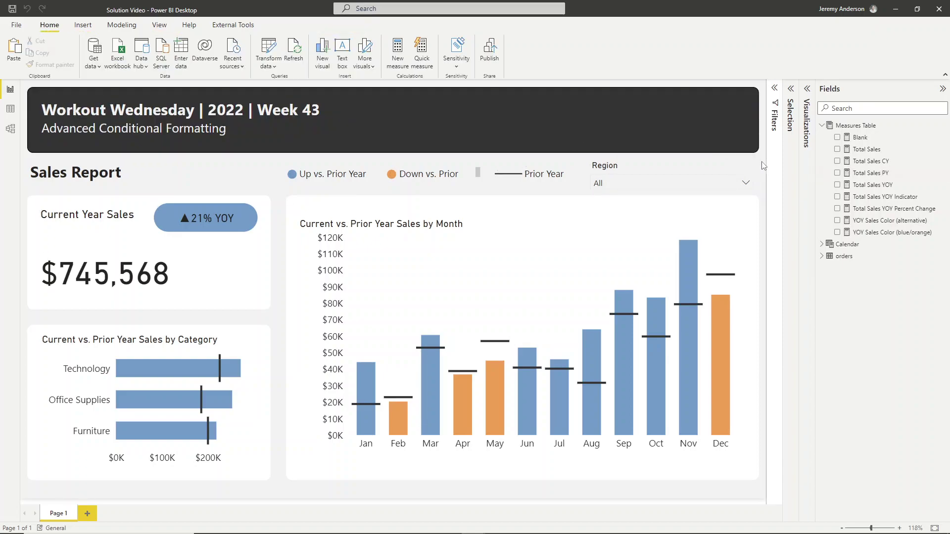
Step: Enlarge the "Down vs. Prior Year" legend text box so the whole label fits without a scrollbar
click(511, 180)
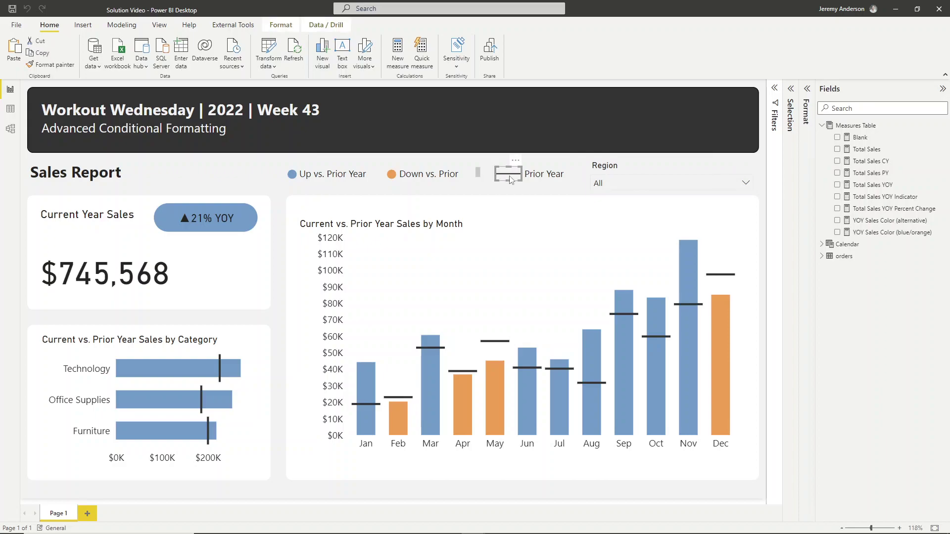
click(476, 185)
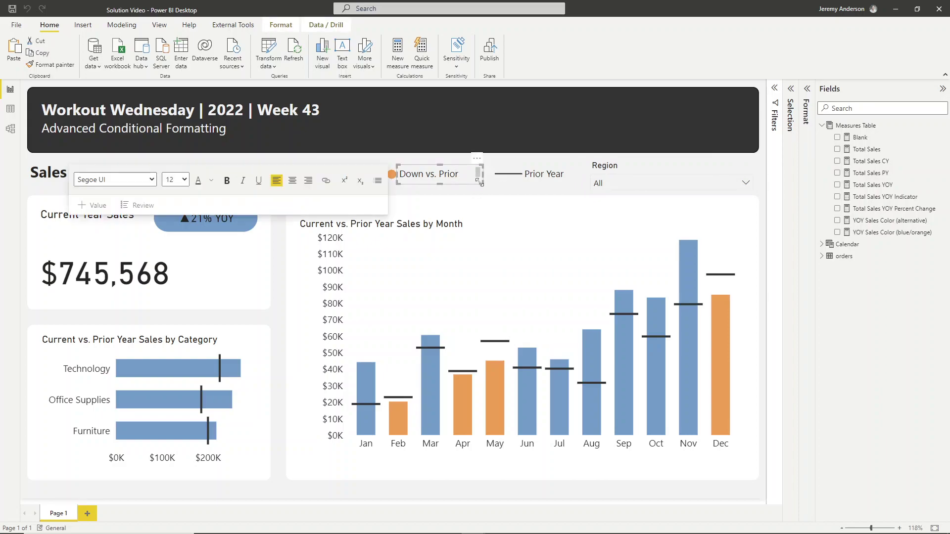
drag(477, 184, 488, 188)
key(Escape)
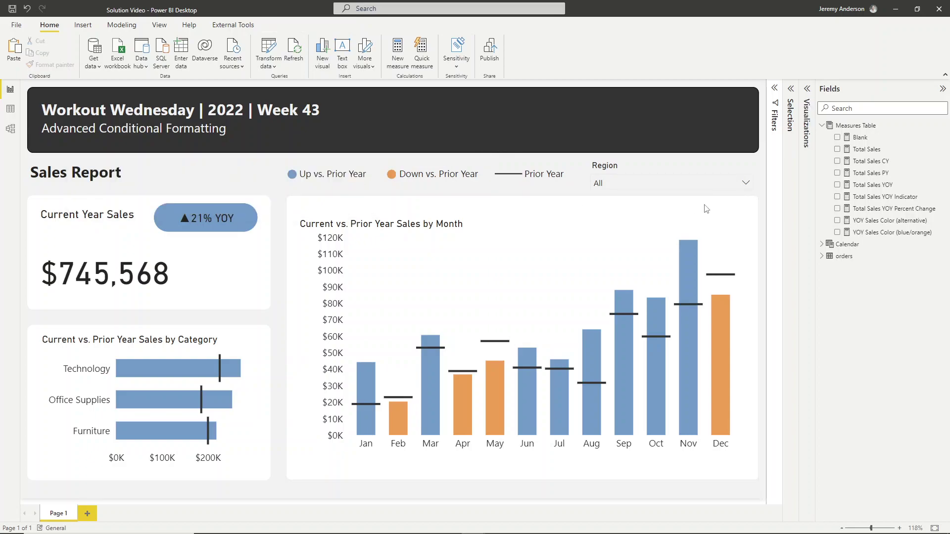